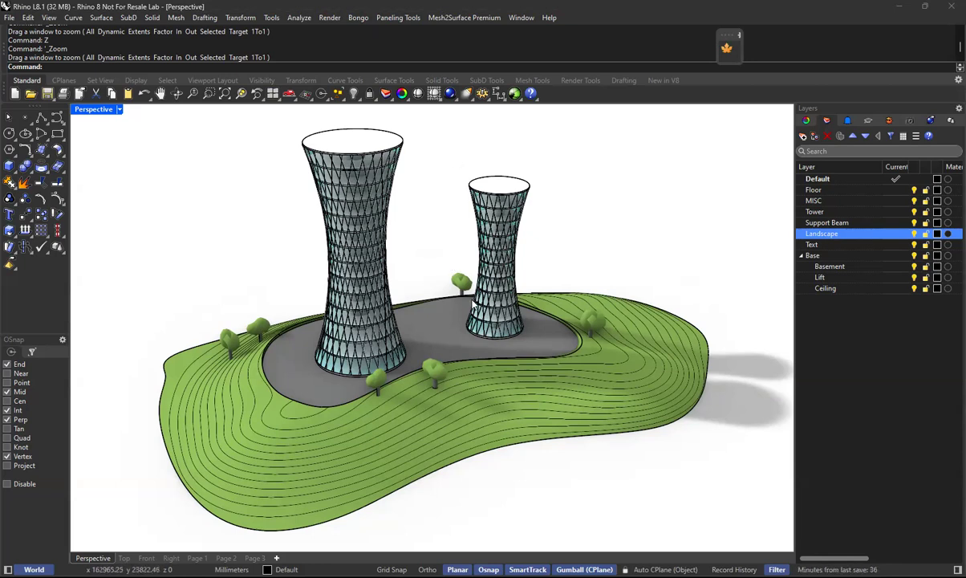
# Examine the finished twin towers and terrain in perspective and in the front view with Rendered display.
pyautogui.scroll(2, 405, 188)
pyautogui.moveTo(498, 262)
pyautogui.mouseDown(button='right')
pyautogui.moveTo(487, 252)
pyautogui.moveTo(495, 253)
pyautogui.mouseUp(button='right')
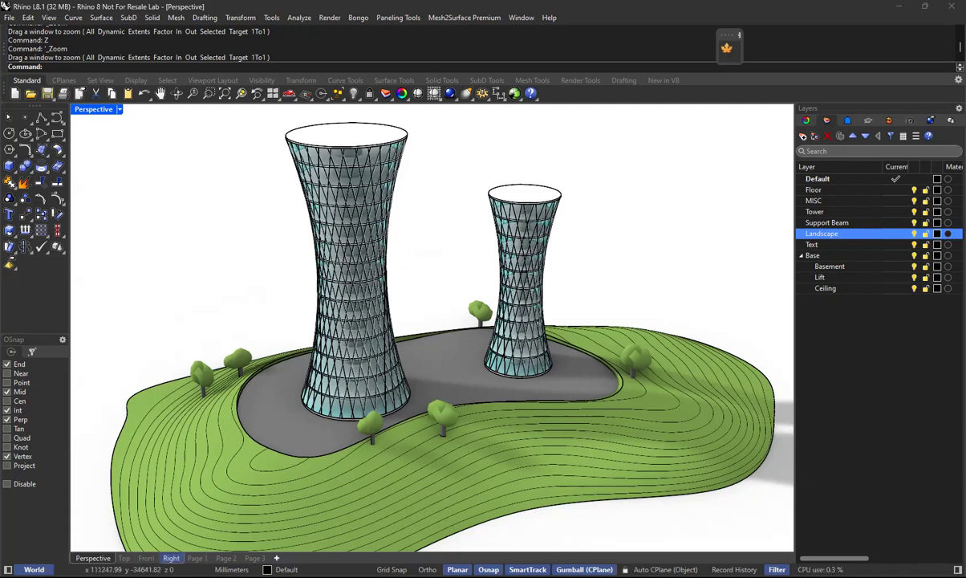
pyautogui.click(146, 558)
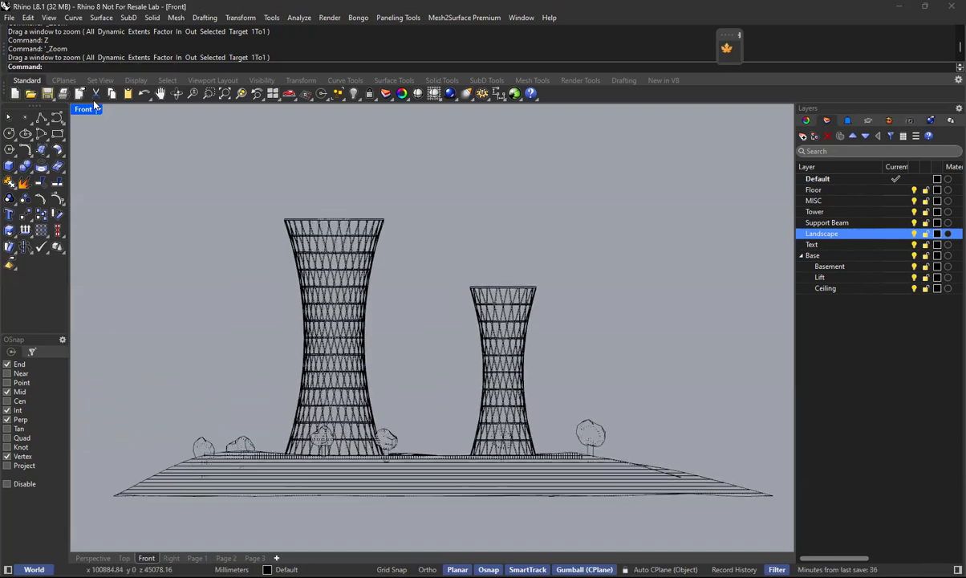
pyautogui.click(98, 108)
pyautogui.click(118, 176)
pyautogui.scroll(5, 318, 335)
pyautogui.scroll(-2, 178, 299)
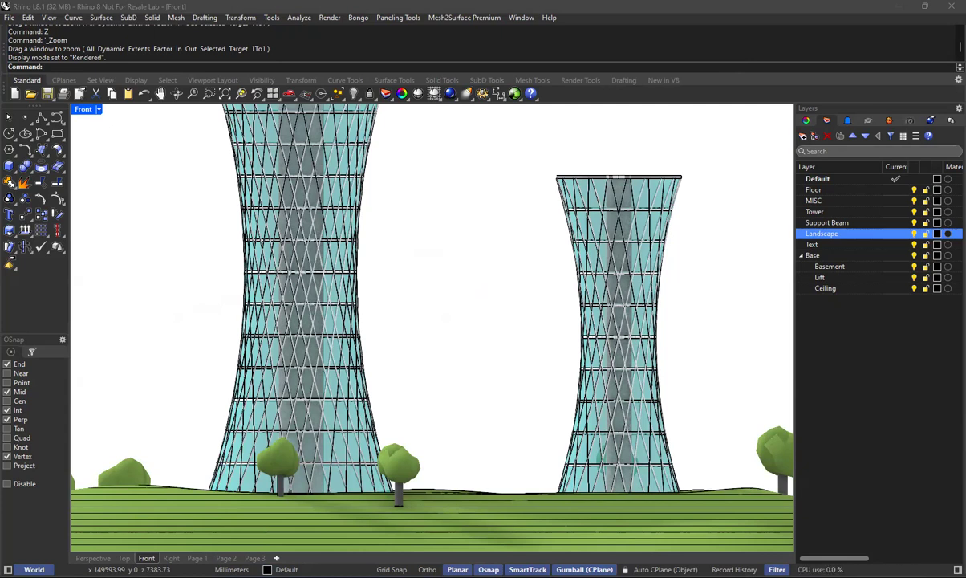
pyautogui.scroll(-8, 464, 319)
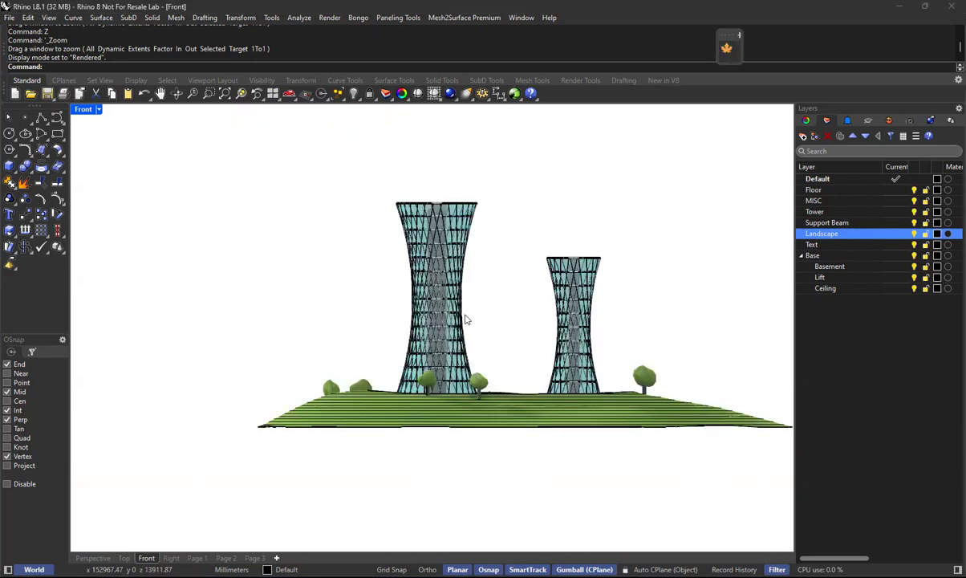
# Hide the finished towers and landscape objects in a Shaded front view and turn off the Landscape layer.
pyautogui.click(99, 112)
pyautogui.click(101, 166)
pyautogui.moveTo(190, 193)
pyautogui.mouseDown()
pyautogui.moveTo(696, 485)
pyautogui.moveTo(764, 490)
pyautogui.mouseUp()
pyautogui.click(734, 249)
pyautogui.moveTo(728, 183); pyautogui.dragTo(280, 482)
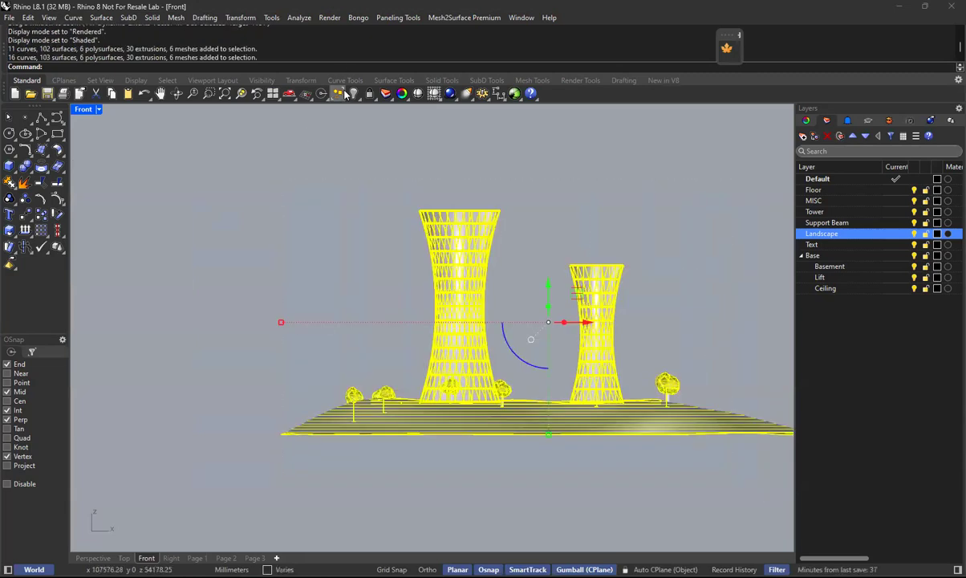
pyautogui.click(343, 94)
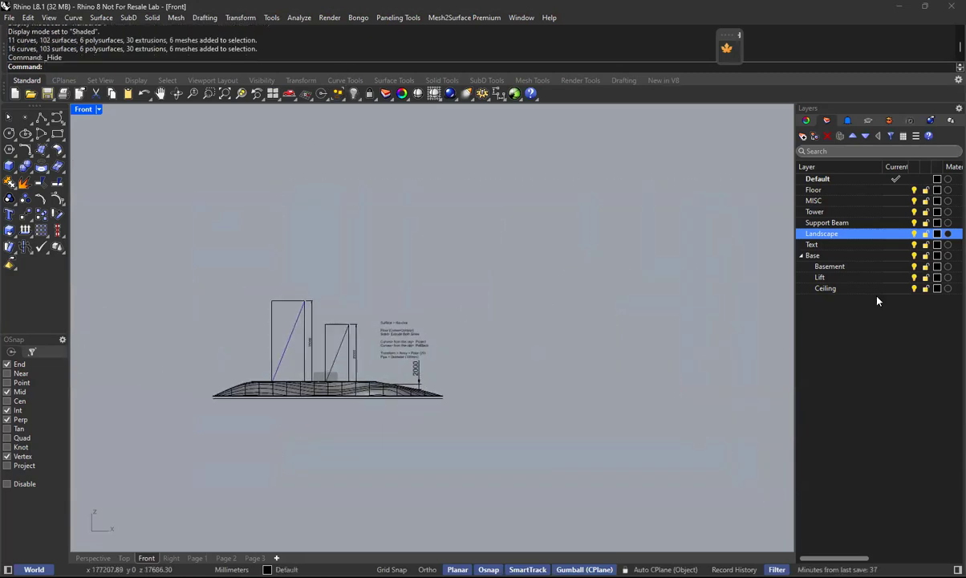
pyautogui.click(913, 234)
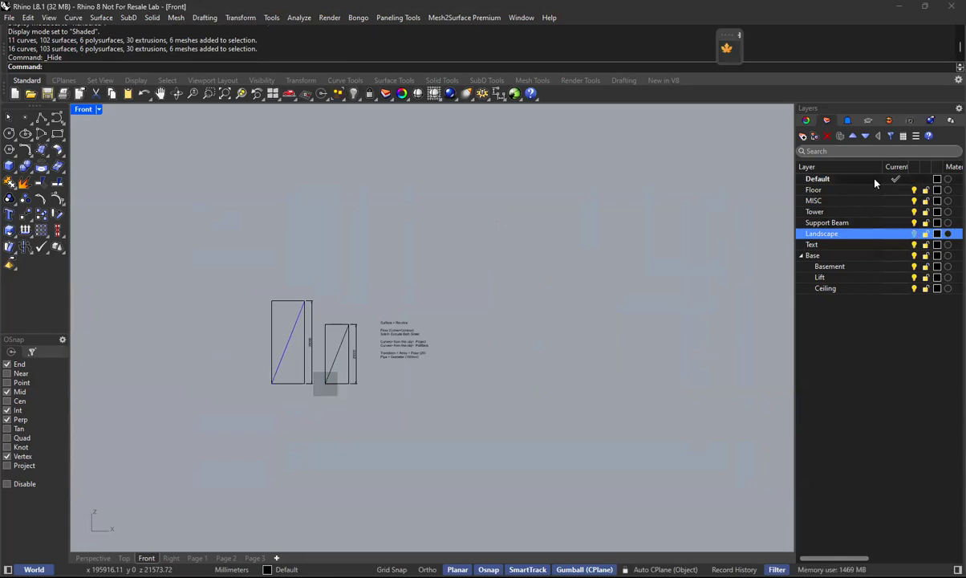
pyautogui.click(874, 182)
# Display the perspective view in Shaded mode and zoom to the extents of the remaining construction boxes.
pyautogui.click(93, 557)
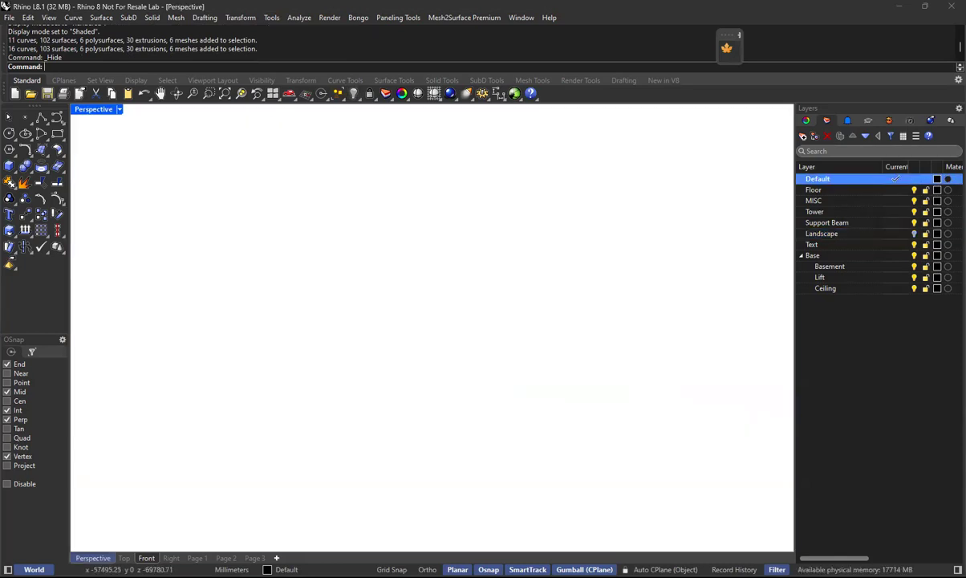
pyautogui.click(118, 109)
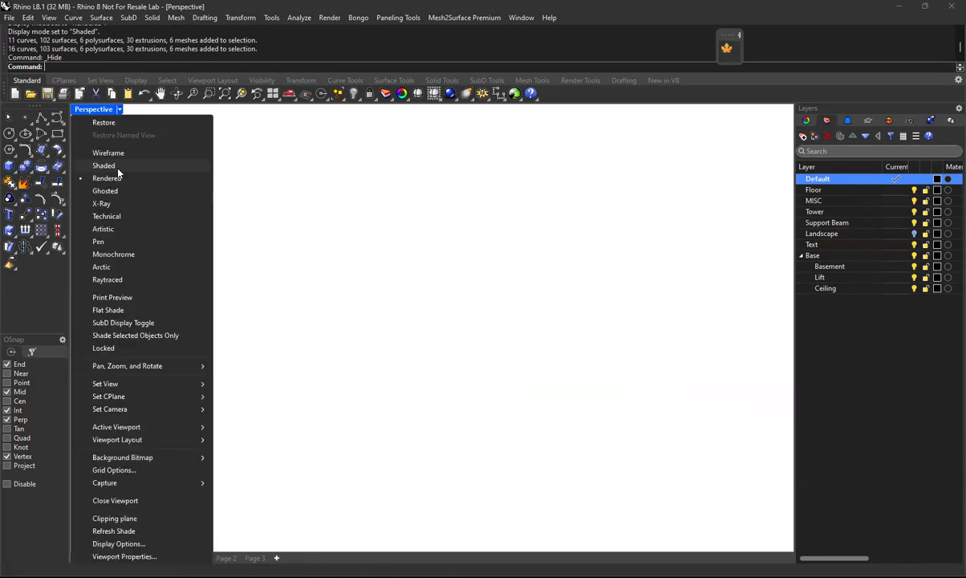
pyautogui.click(117, 168)
pyautogui.write('ZE')
pyautogui.press('Return')
pyautogui.keyDown('shift'); pyautogui.moveTo(385, 385); pyautogui.dragTo(458, 401, button='right'); pyautogui.keyUp('shift')
pyautogui.moveTo(635, 327); pyautogui.dragTo(498, 355, button='right')
# Show the object properties of the diagonal line in the smaller box.
pyautogui.click(494, 350)
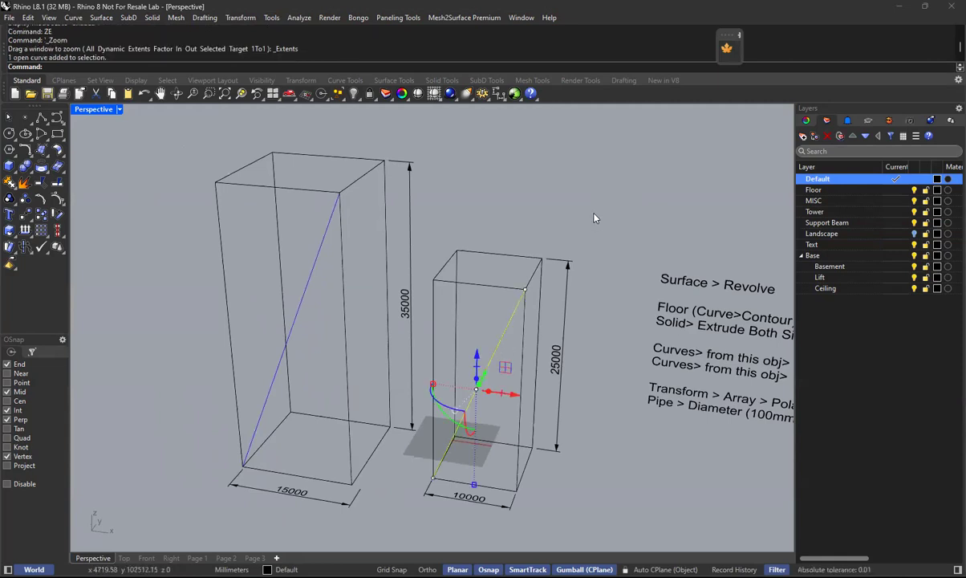
pyautogui.click(806, 121)
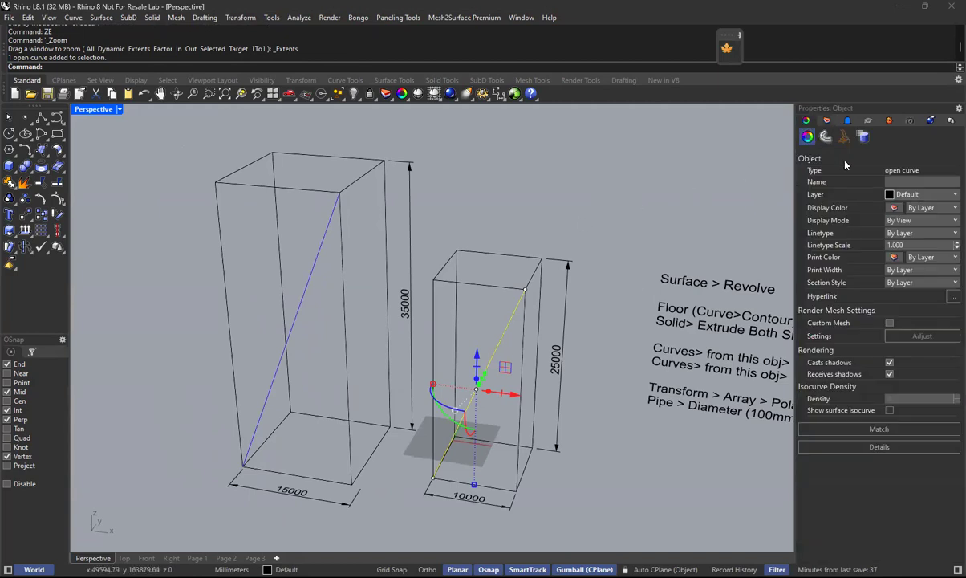
pyautogui.click(634, 236)
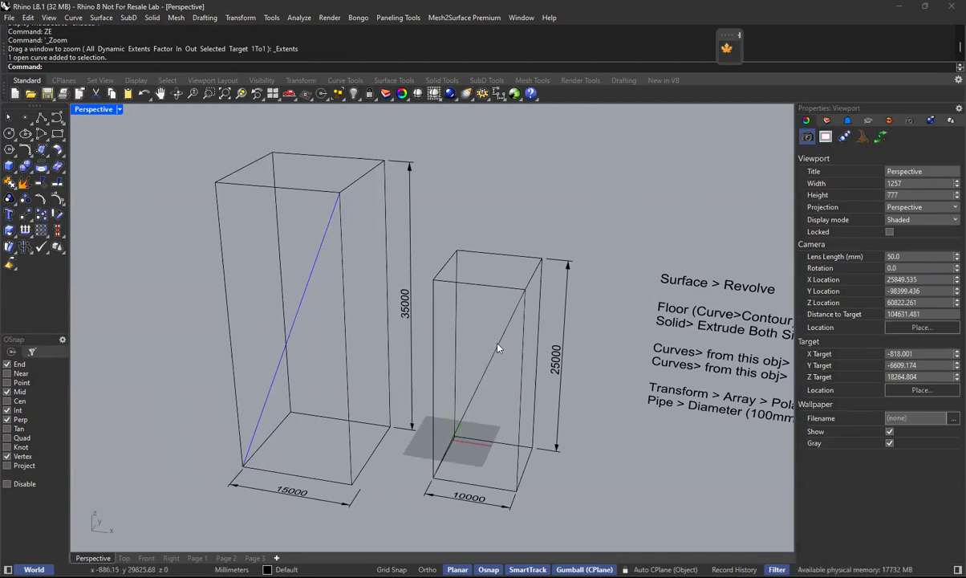
# Try to match the smaller box's diagonal to the taller box's blue diagonal with the Match curve command.
pyautogui.write('Match')
pyautogui.press('Return')
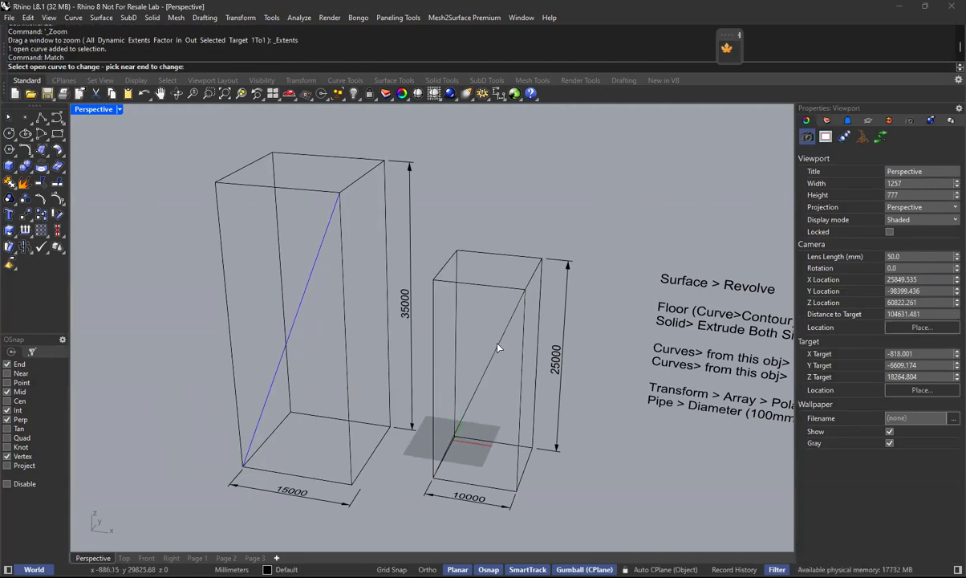
pyautogui.click(495, 353)
pyautogui.click(308, 282)
pyautogui.press('Return')
pyautogui.press('Escape')
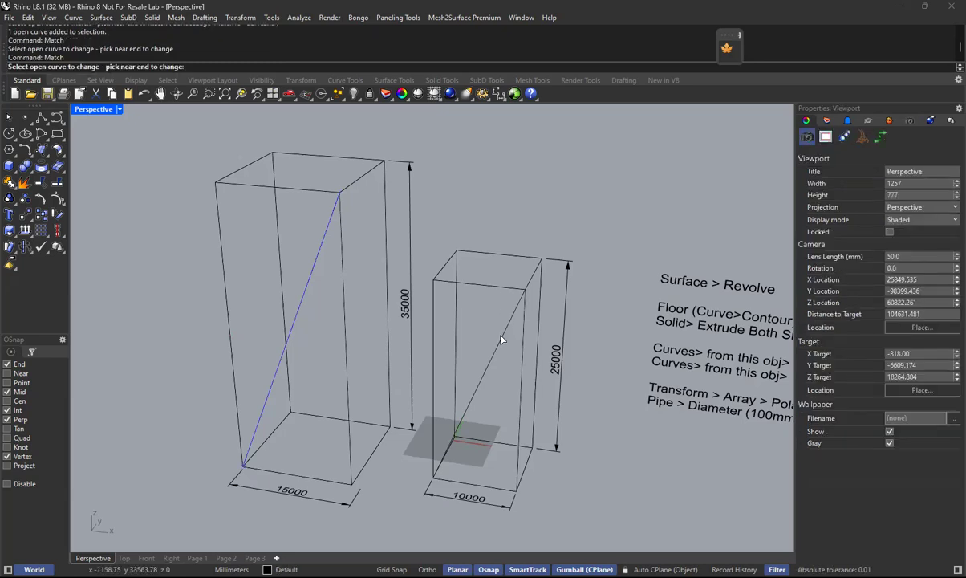
pyautogui.press('Return')
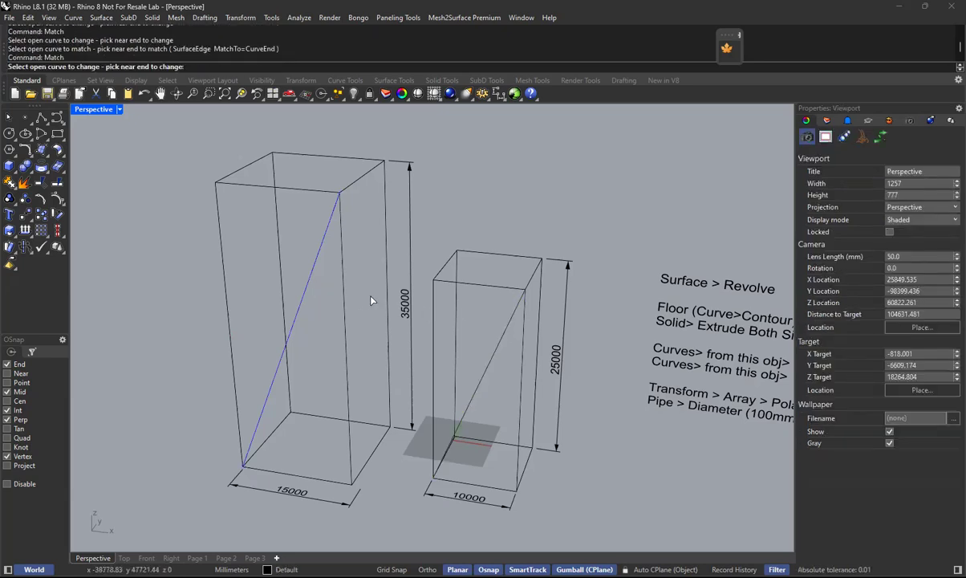
pyautogui.click(502, 345)
pyautogui.click(318, 274)
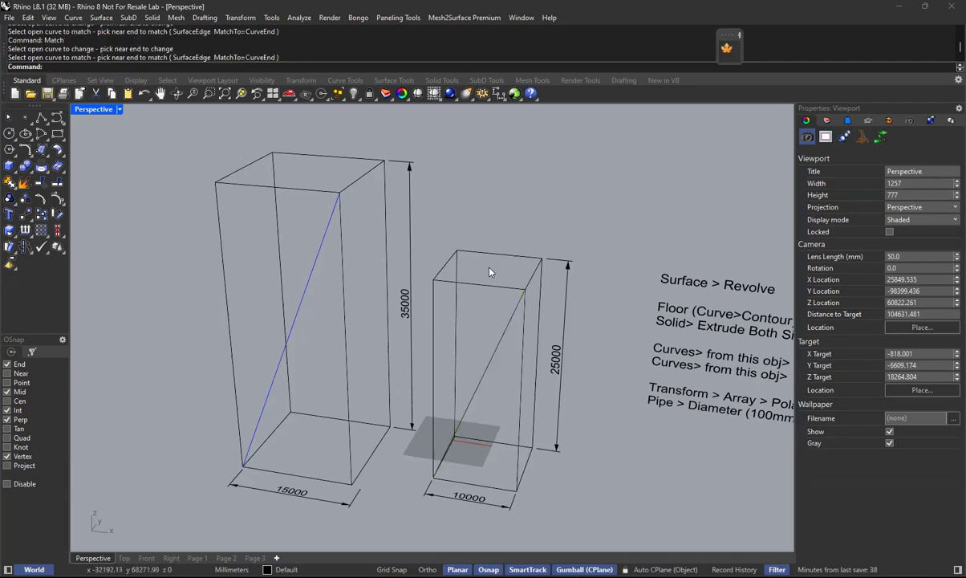
# Match all object properties of the smaller box's diagonal to those of the taller box's blue diagonal.
pyautogui.click(497, 347)
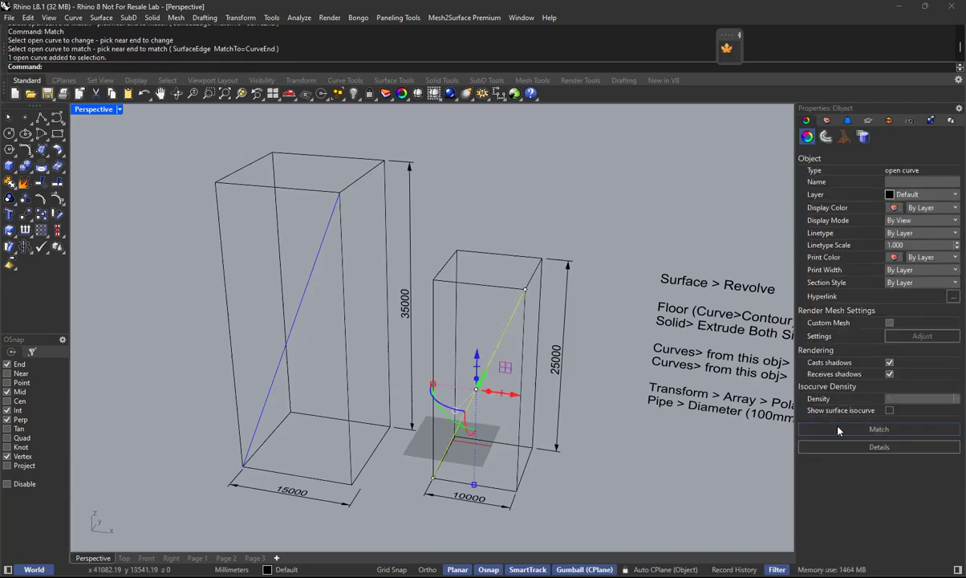
pyautogui.click(878, 429)
pyautogui.click(321, 253)
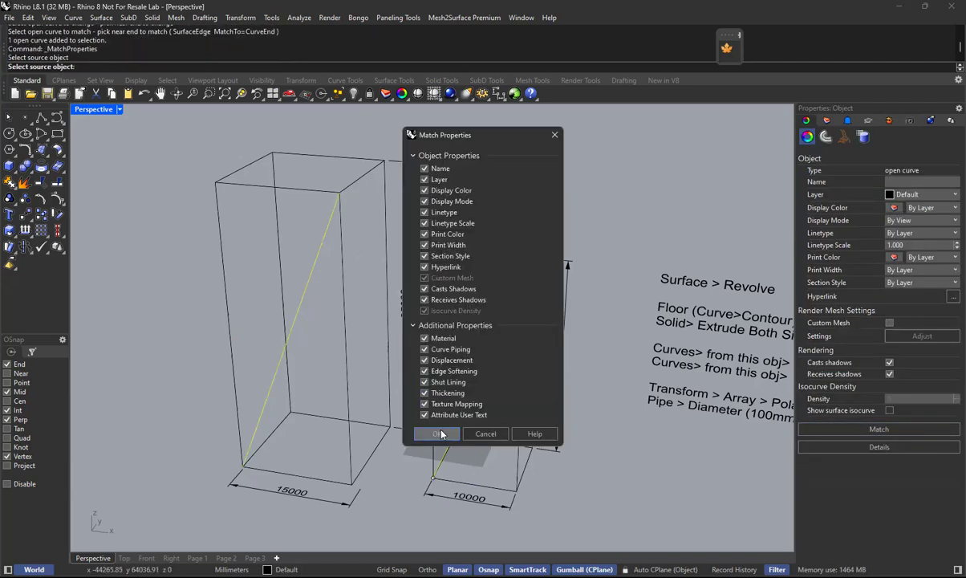
pyautogui.click(414, 404)
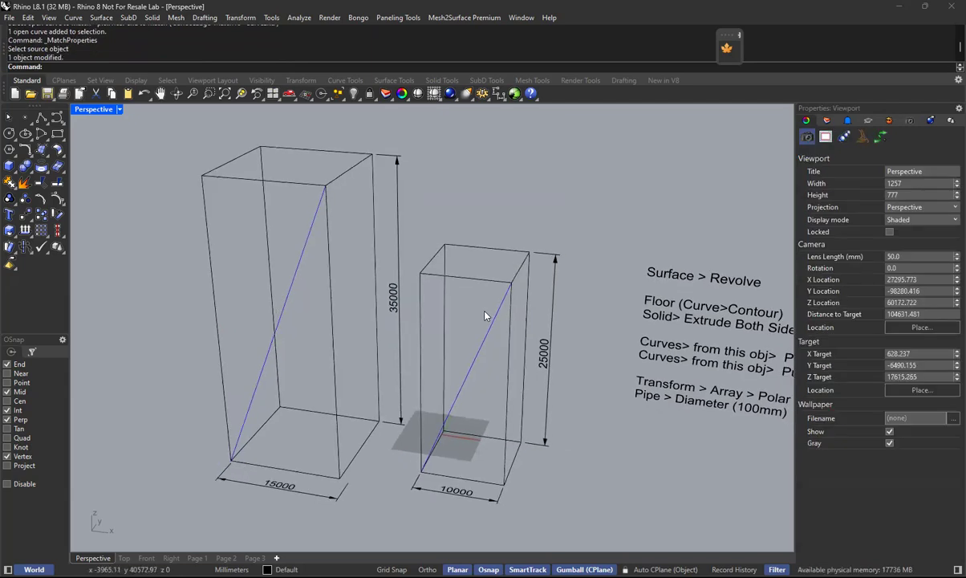
# Examine the two tower bounding boxes and their diagonals from several angles.
pyautogui.scroll(3, 468, 333)
pyautogui.moveTo(464, 331); pyautogui.dragTo(470, 336, button='right')
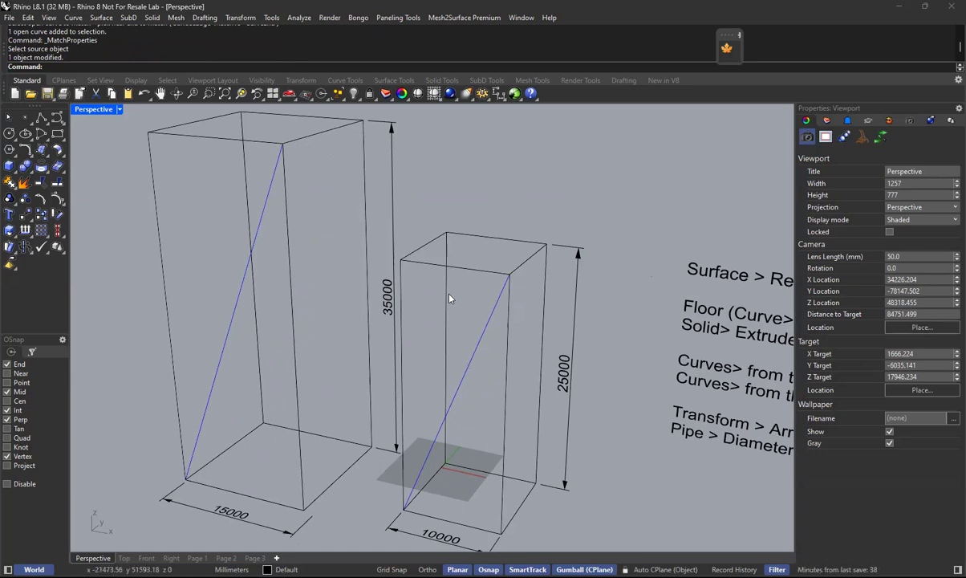
pyautogui.scroll(-3, 402, 304)
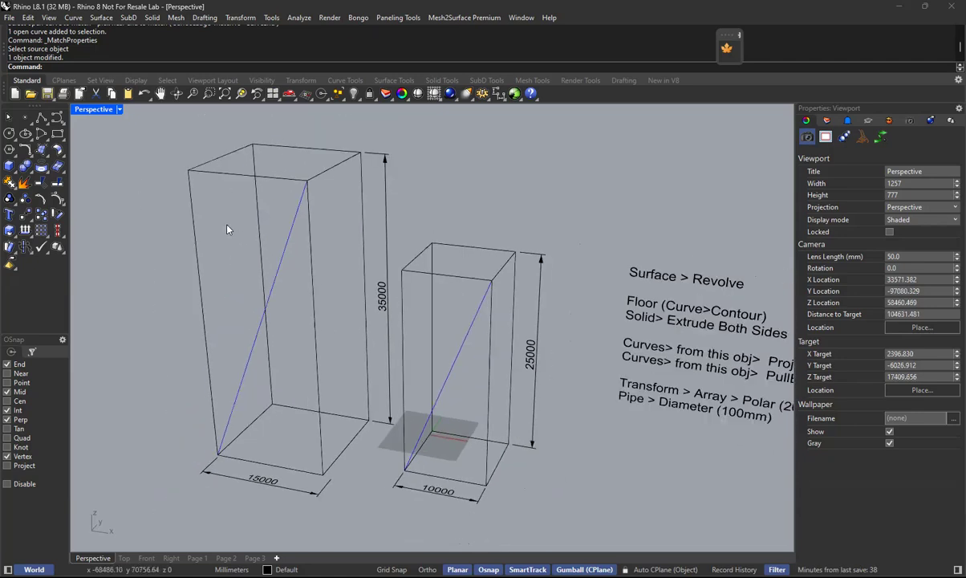
pyautogui.keyDown('shift'); pyautogui.moveTo(388, 269); pyautogui.dragTo(516, 294, button='right'); pyautogui.keyUp('shift')
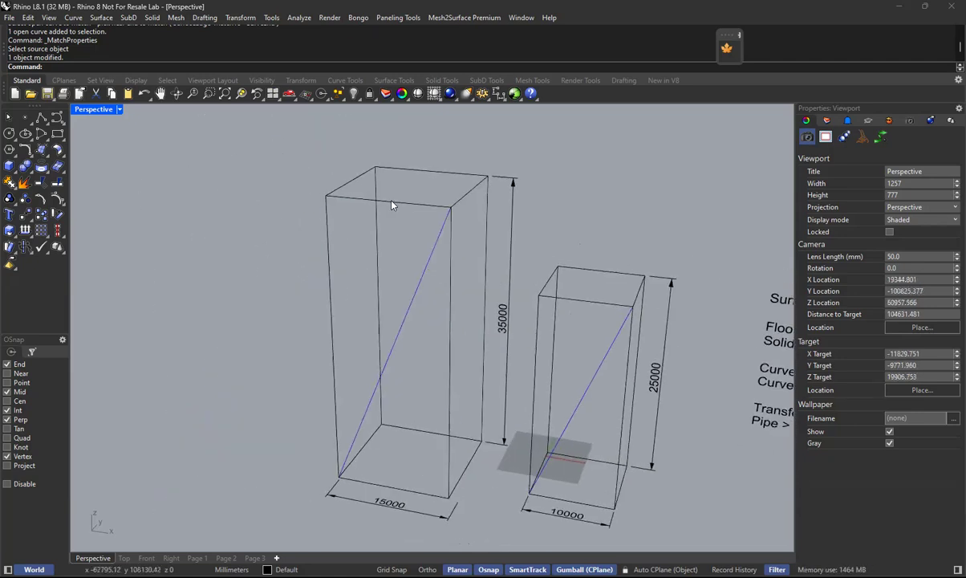
pyautogui.click(392, 203)
pyautogui.press('Escape')
pyautogui.moveTo(382, 391); pyautogui.dragTo(409, 398, button='right')
pyautogui.scroll(2, 405, 398)
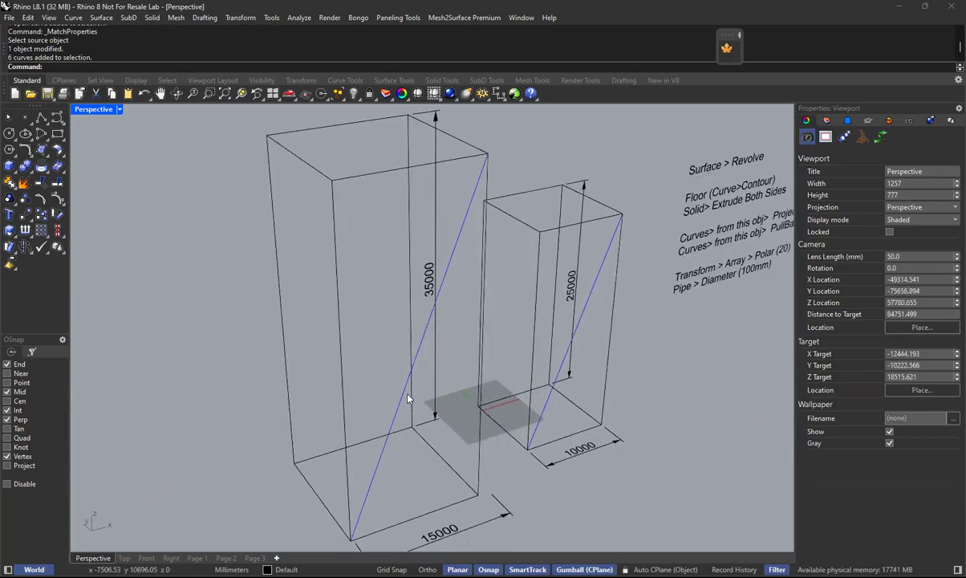
# Draw an interpolated curve on the taller box's left face from the top edge's midpoint to the bottom edge's midpoint.
pyautogui.click(61, 121)
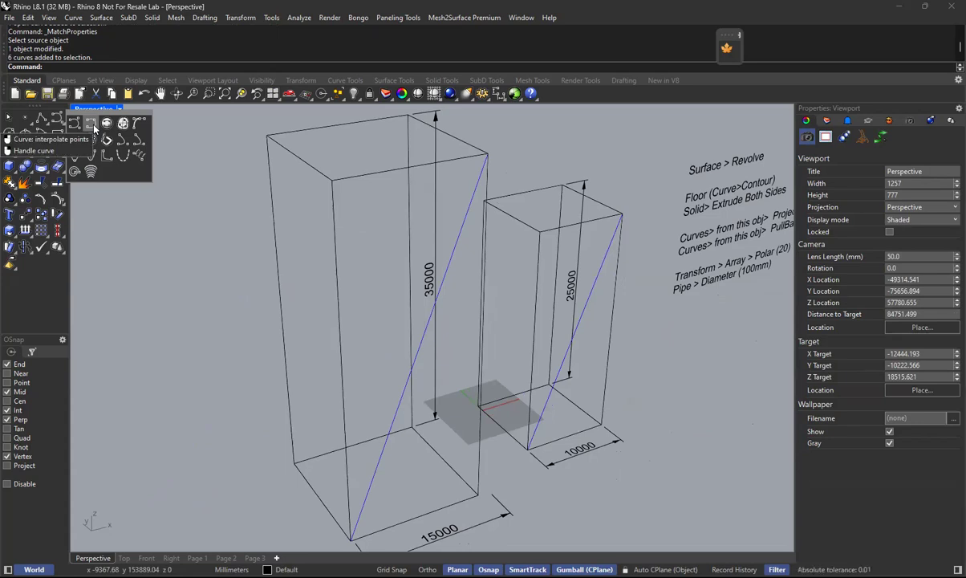
pyautogui.press('ctrl')
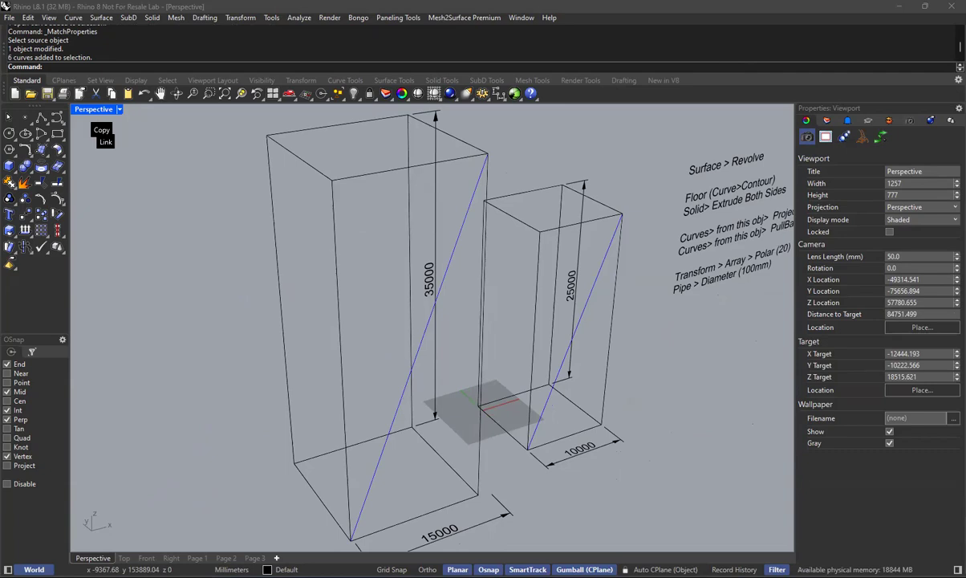
pyautogui.click(93, 124)
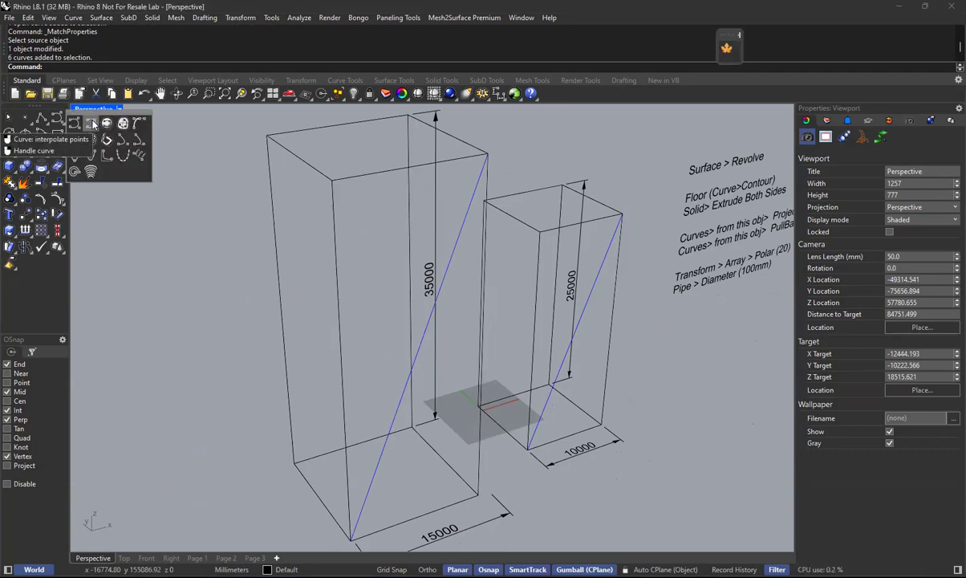
pyautogui.click(93, 125)
pyautogui.click(297, 157)
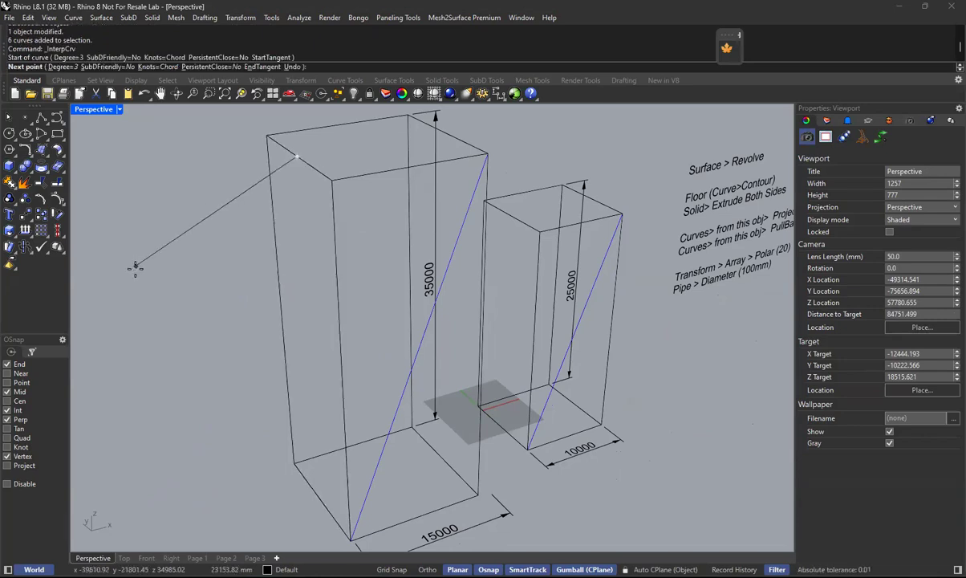
pyautogui.click(321, 490)
pyautogui.press('Return')
# In the front view, shift the new curve's two middle control points inward to bow the taller tower's profile.
pyautogui.click(308, 350)
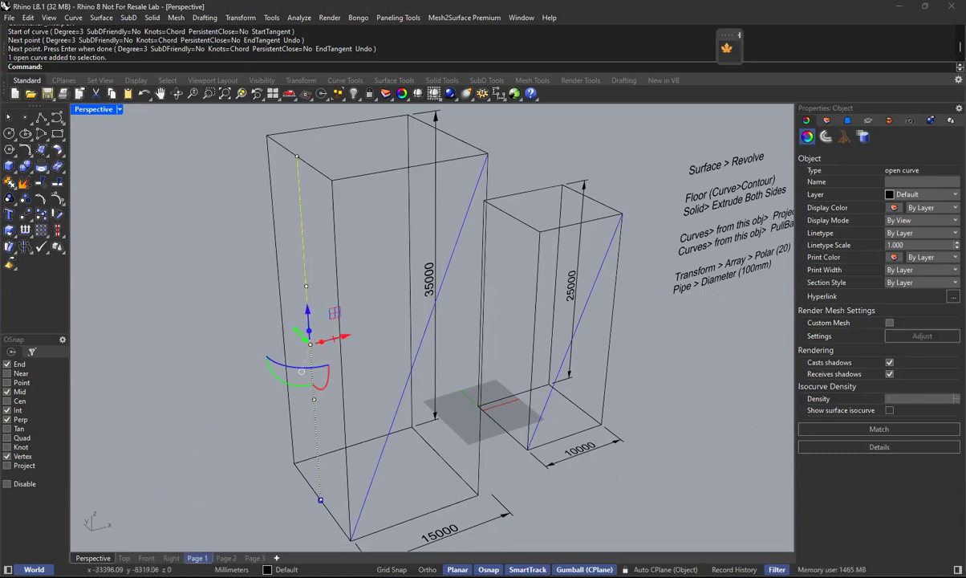
pyautogui.click(146, 557)
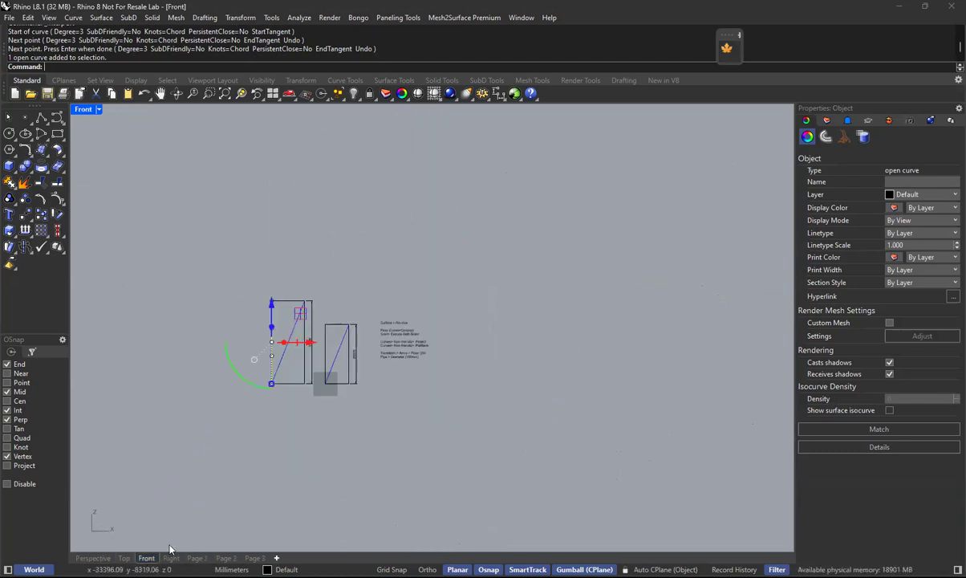
pyautogui.click(210, 93)
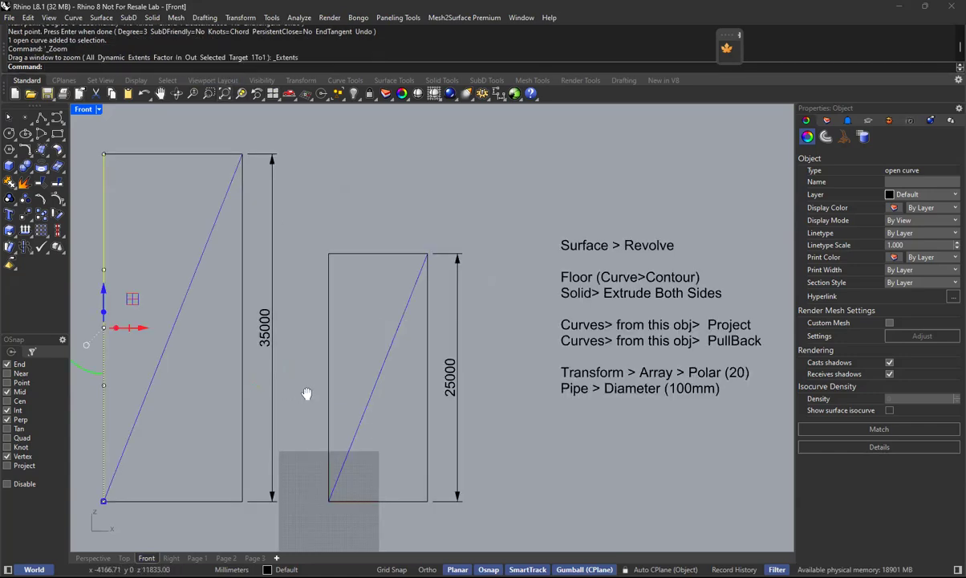
pyautogui.moveTo(308, 394); pyautogui.dragTo(474, 389, button='right')
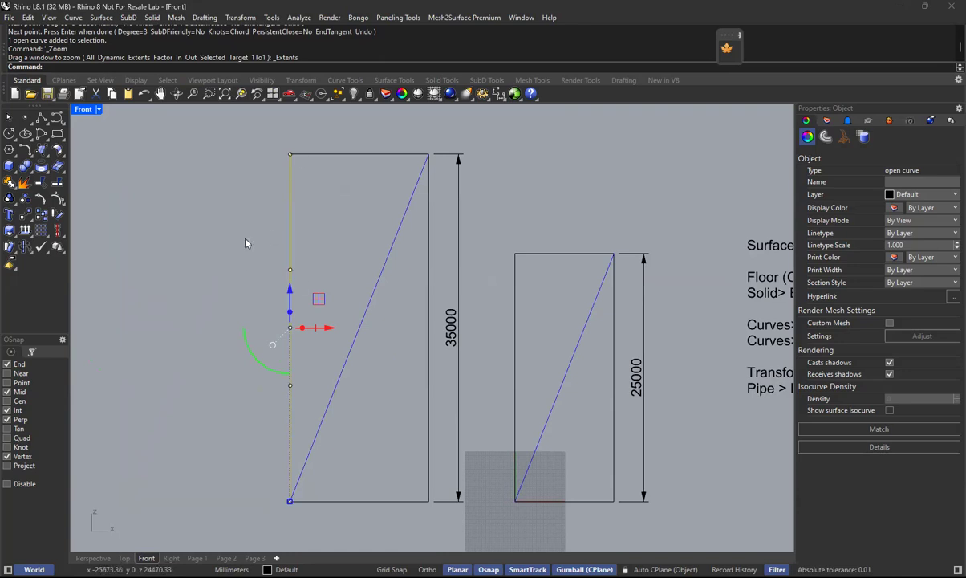
pyautogui.moveTo(238, 244); pyautogui.dragTo(328, 417)
pyautogui.moveTo(331, 332); pyautogui.dragTo(371, 343)
pyautogui.click(561, 217)
pyautogui.click(324, 318)
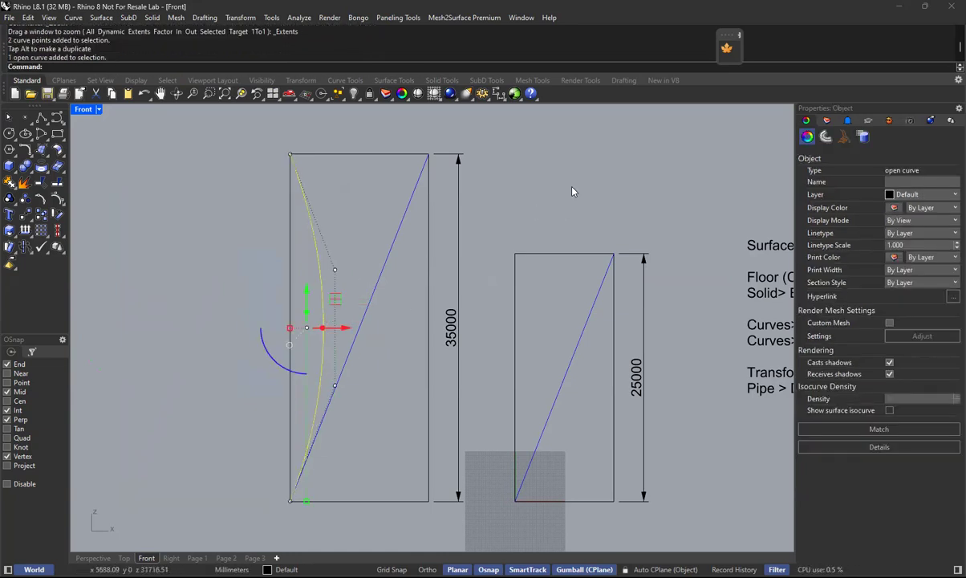
pyautogui.click(391, 345)
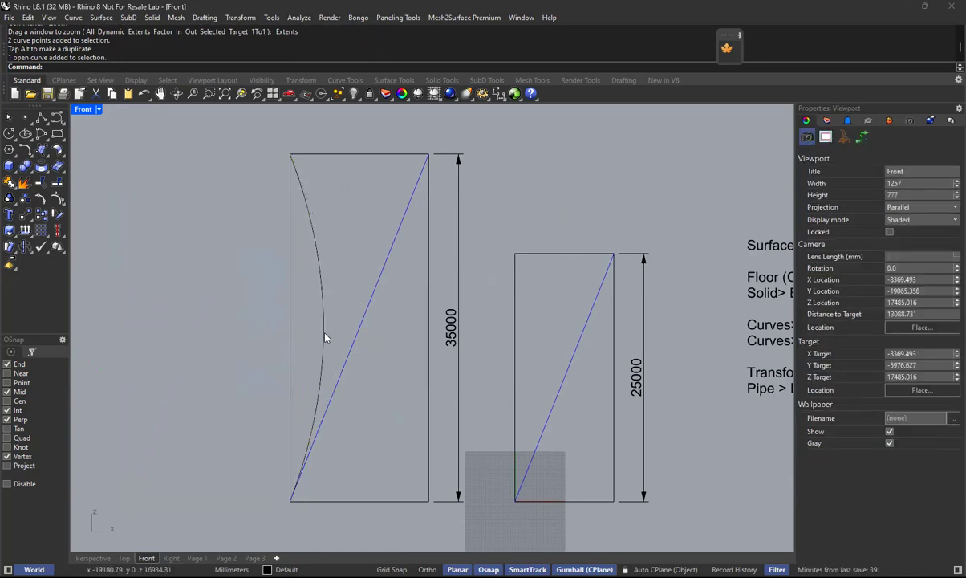
# Scale the profile curve's two middle control points vertically apart to flatten the middle of the bow.
pyautogui.click(325, 338)
pyautogui.scroll(2, 289, 237)
pyautogui.press('Escape')
pyautogui.moveTo(366, 355); pyautogui.dragTo(418, 413)
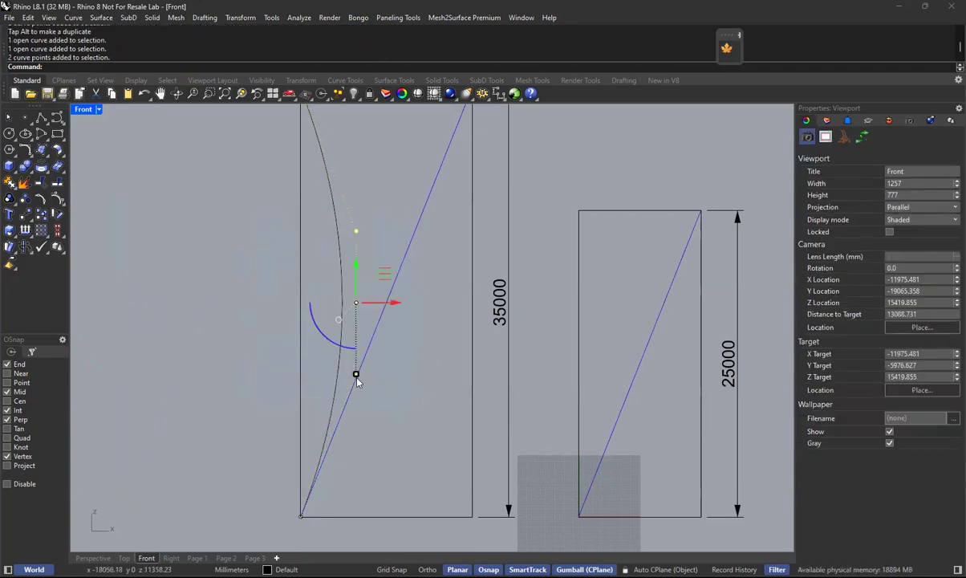
pyautogui.moveTo(355, 374); pyautogui.dragTo(352, 428)
pyautogui.press('Escape')
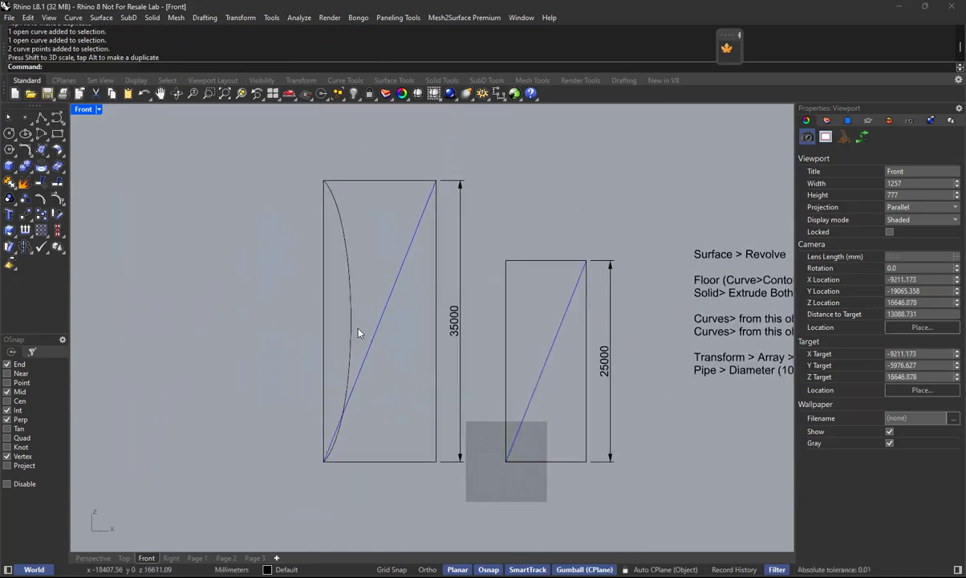
# Undo the last scaling of the profile curve's control points and return to the Perspective view.
pyautogui.write('u')
pyautogui.press('Return')
pyautogui.click(539, 199)
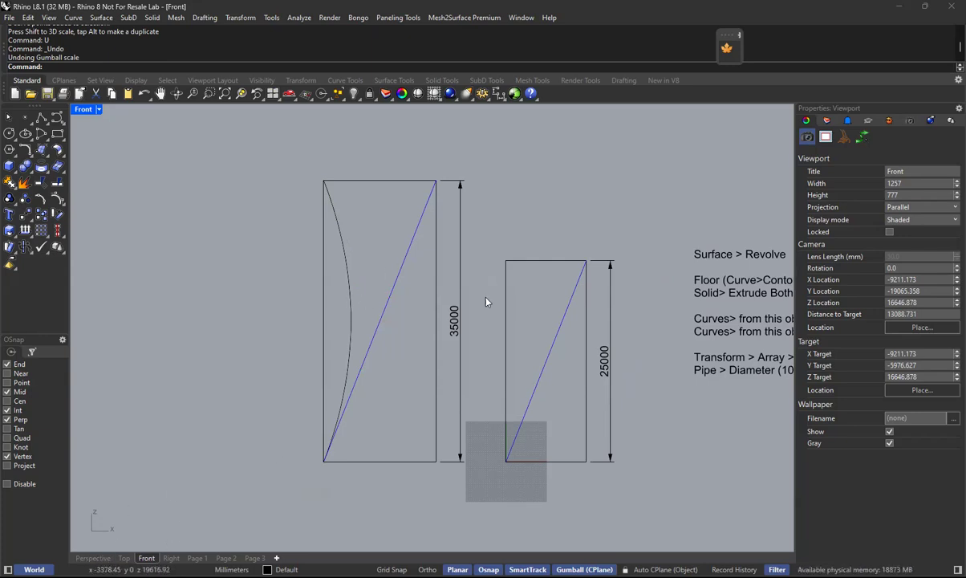
pyautogui.scroll(3, 514, 301)
pyautogui.moveTo(536, 372); pyautogui.dragTo(706, 542)
pyautogui.click(652, 388)
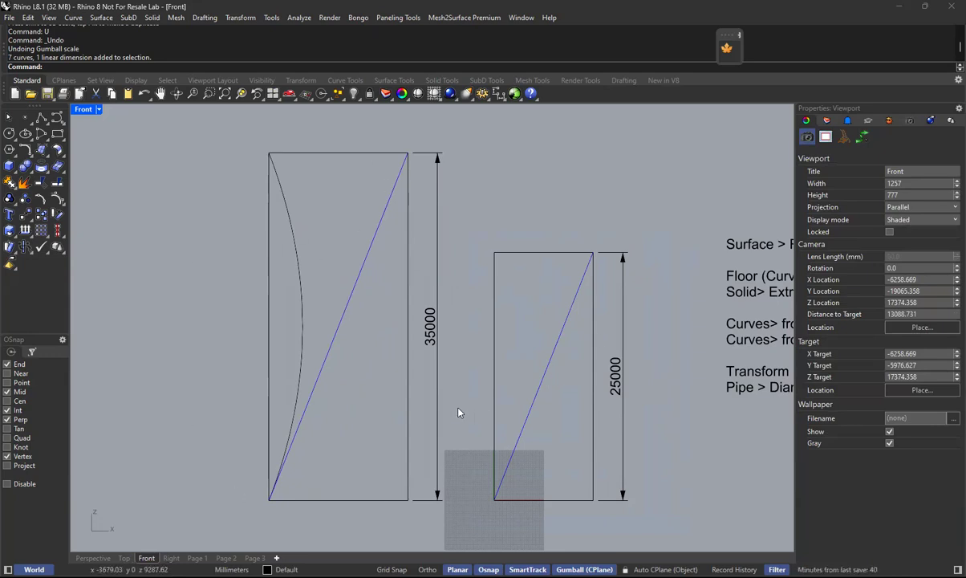
pyautogui.click(94, 557)
pyautogui.moveTo(290, 382); pyautogui.dragTo(318, 244, button='right')
pyautogui.click(312, 242)
pyautogui.click(601, 492)
pyautogui.moveTo(554, 463)
pyautogui.mouseDown(button='right')
pyautogui.moveTo(548, 470)
pyautogui.moveTo(561, 473)
pyautogui.moveTo(554, 470)
pyautogui.mouseUp(button='right')
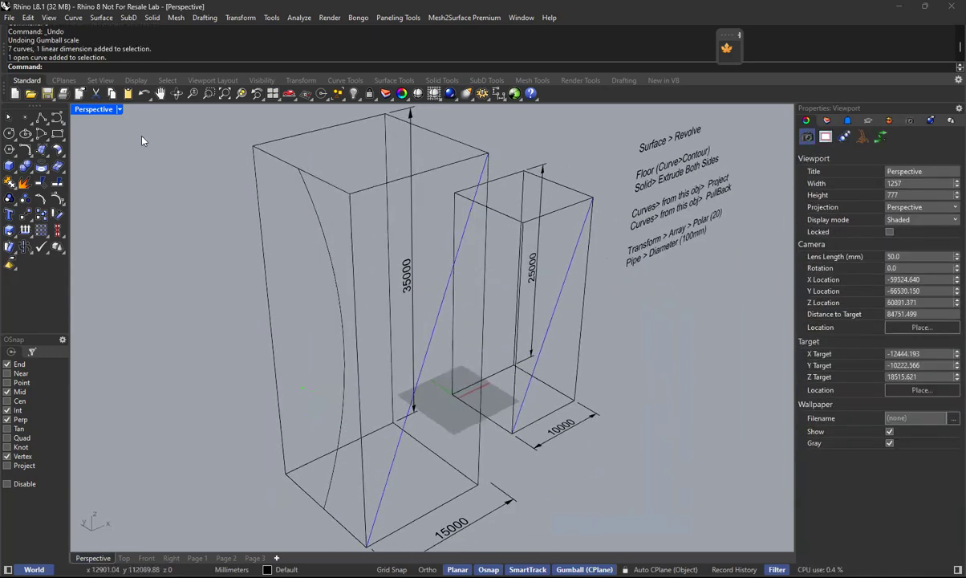
pyautogui.click(101, 17)
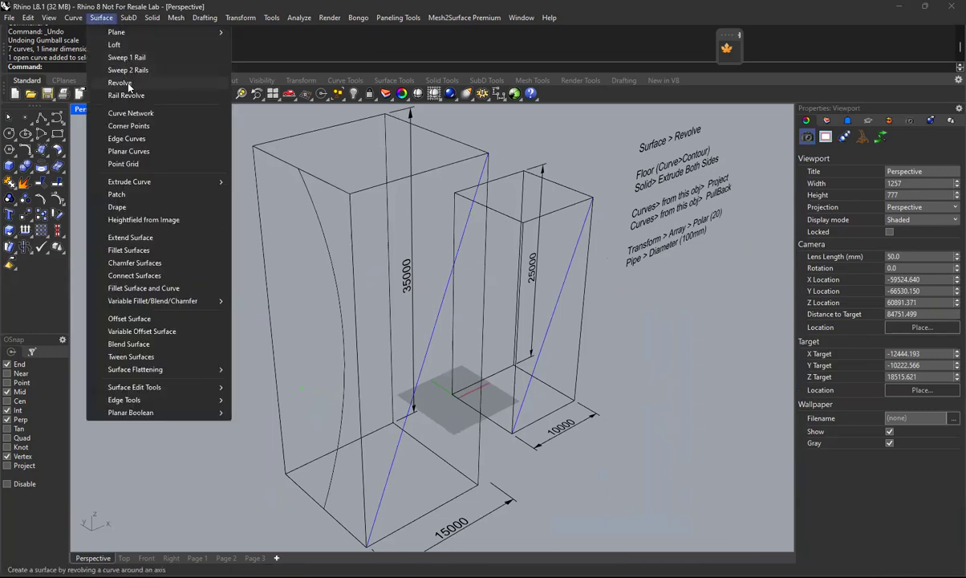
pyautogui.click(126, 83)
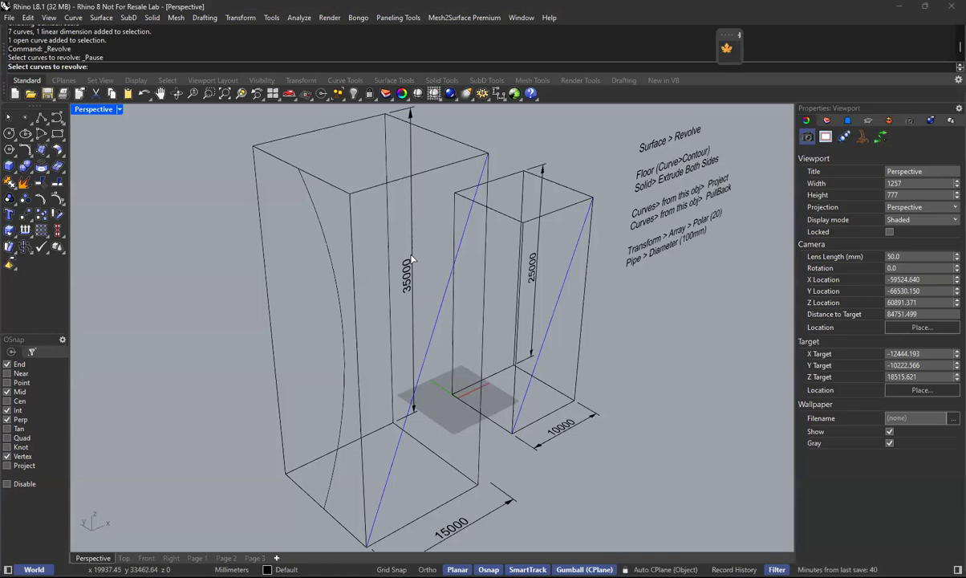
# Draw corner-to-corner diagonal lines across the top and bottom faces of the taller bounding box.
pyautogui.click(42, 120)
pyautogui.click(253, 146)
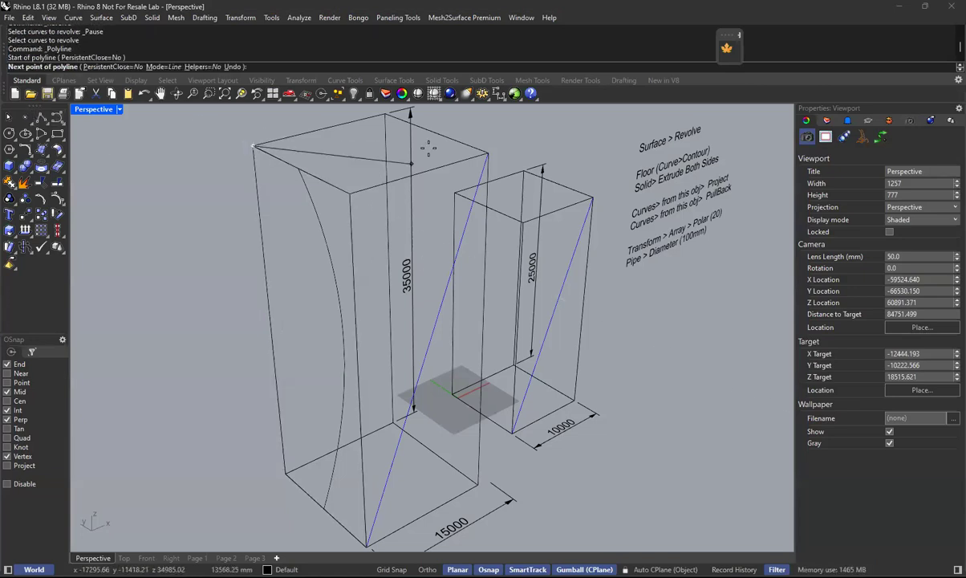
pyautogui.click(486, 152)
pyautogui.press('Return')
pyautogui.press('Return')
pyautogui.click(277, 478)
pyautogui.click(478, 484)
pyautogui.press('Return')
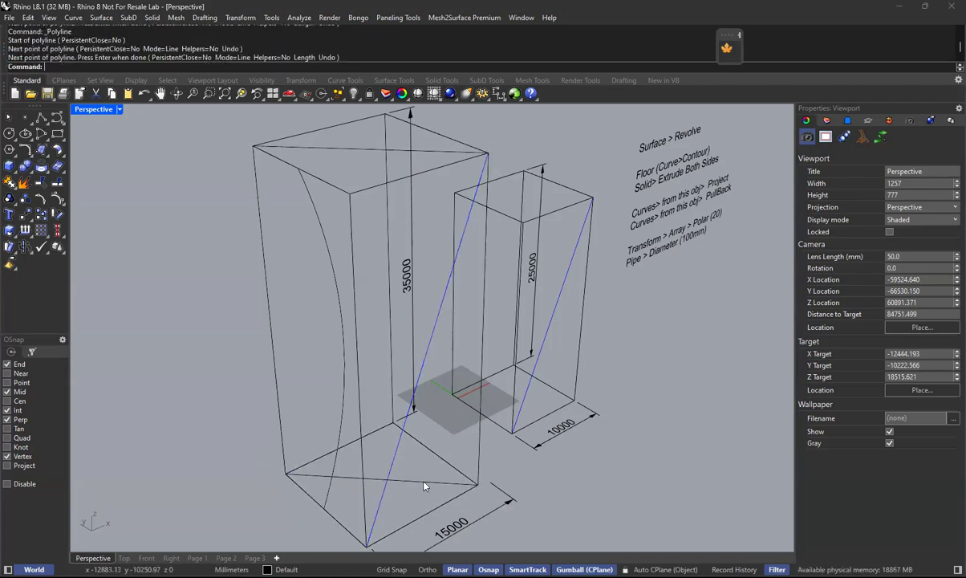
pyautogui.moveTo(468, 282); pyautogui.dragTo(416, 283, button='right')
pyautogui.click(357, 144)
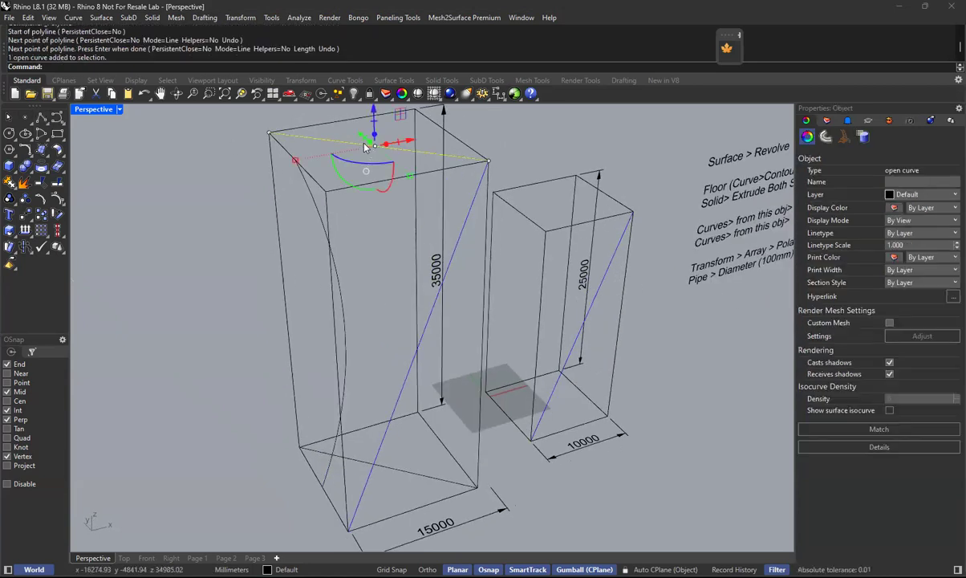
pyautogui.click(401, 470)
pyautogui.click(562, 506)
pyautogui.moveTo(377, 308)
pyautogui.mouseDown(button='right')
pyautogui.moveTo(388, 310)
pyautogui.moveTo(377, 308)
pyautogui.mouseUp(button='right')
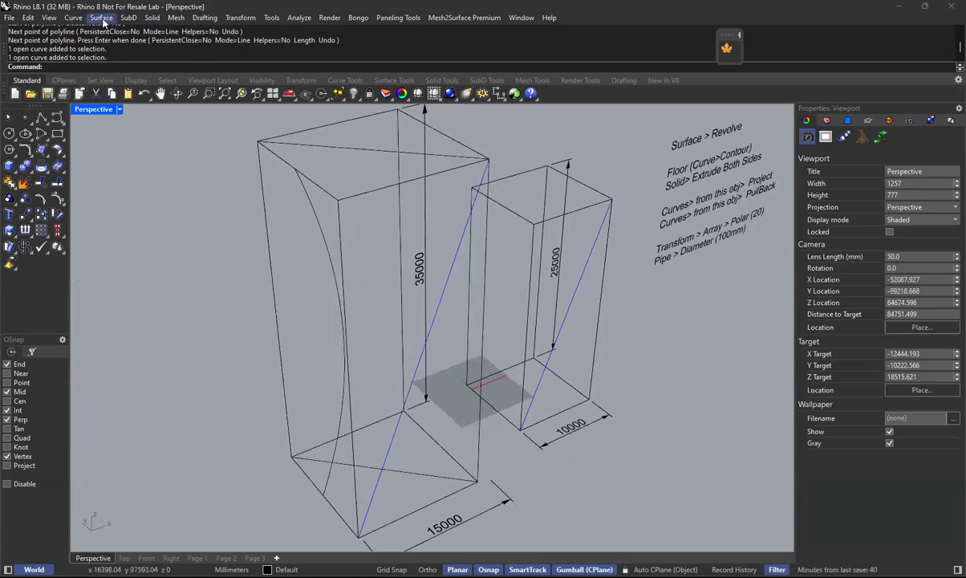
# Revolve the bowed profile curve 360 degrees from start angle 0 around the axis joining the top and bottom diagonals' midpoints.
pyautogui.click(101, 18)
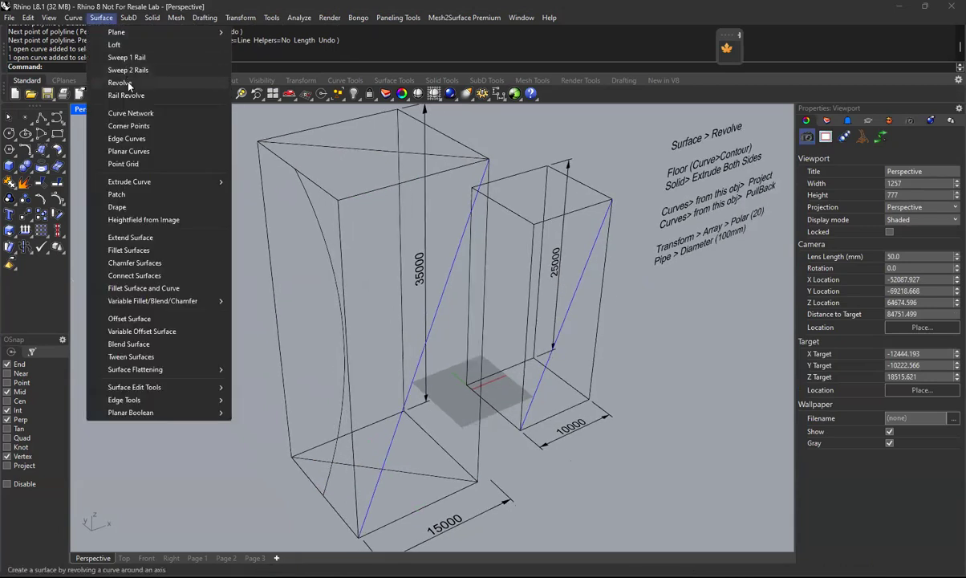
pyautogui.click(121, 83)
pyautogui.click(306, 211)
pyautogui.moveTo(344, 297)
pyautogui.mouseDown(button='right')
pyautogui.moveTo(360, 294)
pyautogui.moveTo(343, 284)
pyautogui.mouseUp(button='right')
pyautogui.press('Return')
pyautogui.click(372, 147)
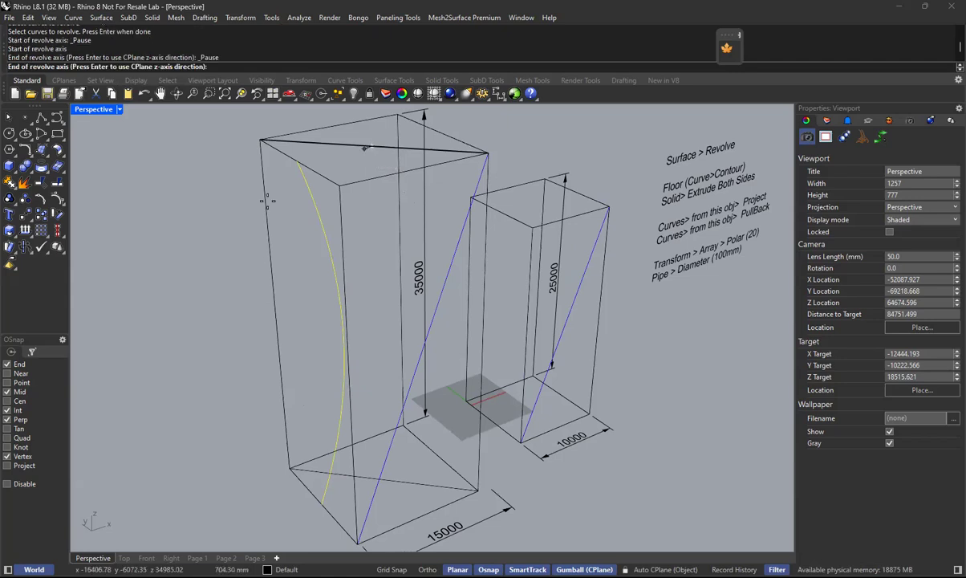
pyautogui.moveTo(368, 516); pyautogui.dragTo(417, 481, button='right')
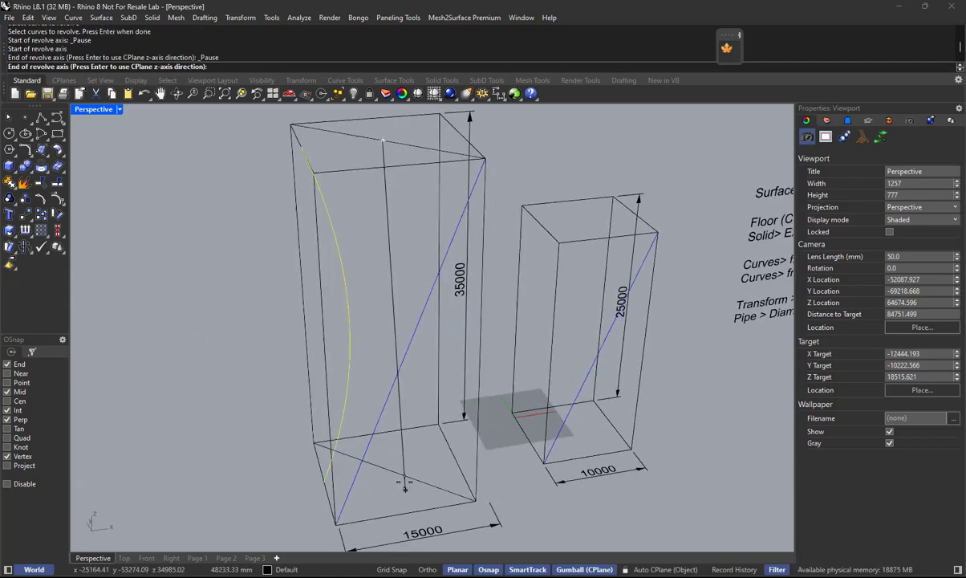
pyautogui.click(433, 479)
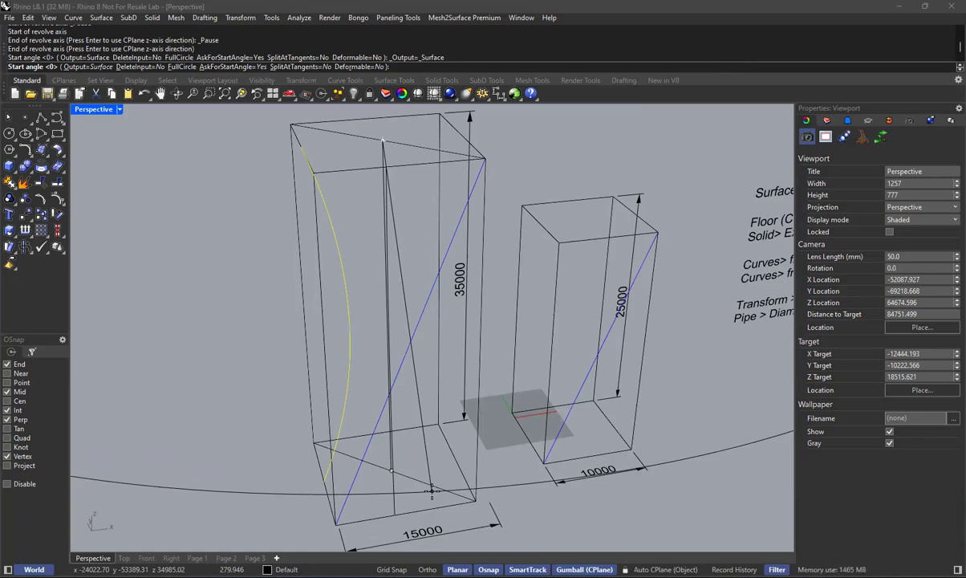
pyautogui.press('Return')
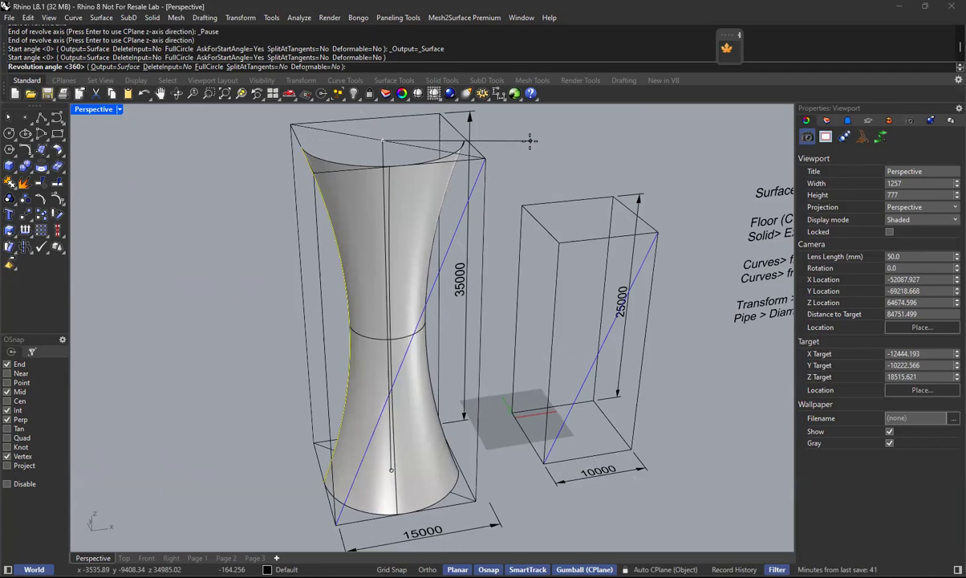
pyautogui.write('360')
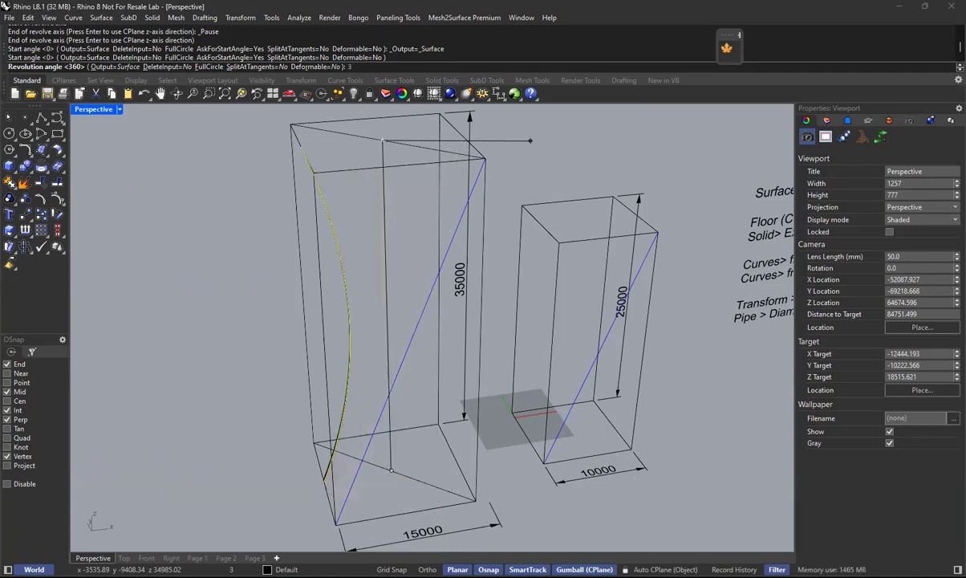
pyautogui.press('Return')
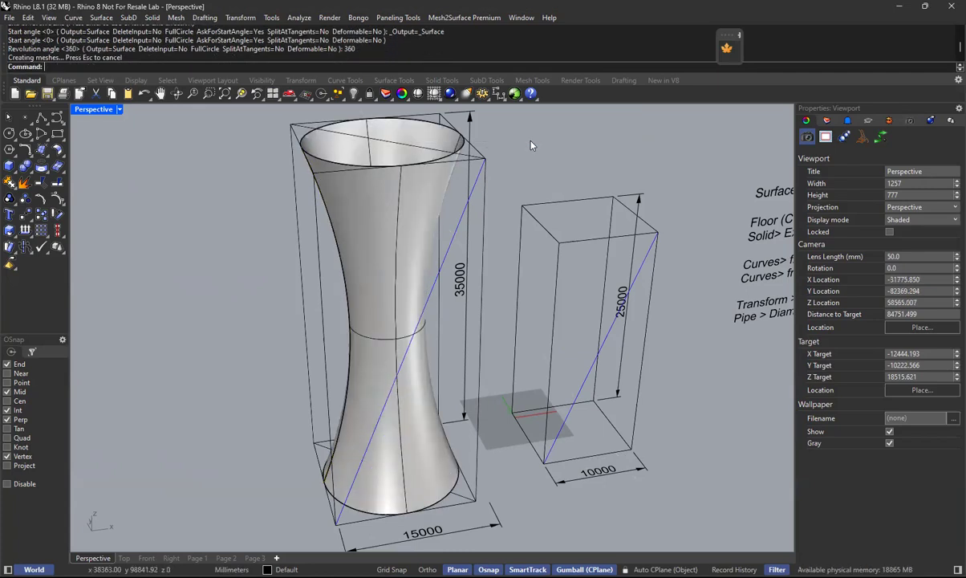
# Examine the revolved tower surface and its bounding box from several angles.
pyautogui.moveTo(405, 348); pyautogui.dragTo(472, 210, button='right')
pyautogui.moveTo(646, 135); pyautogui.dragTo(515, 469)
pyautogui.click(610, 453)
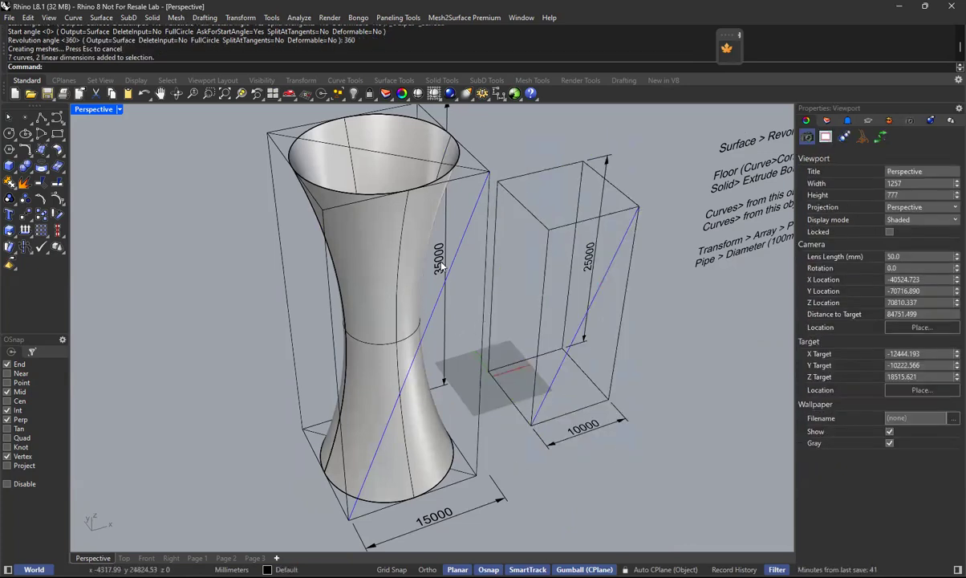
pyautogui.moveTo(443, 276); pyautogui.dragTo(465, 296, button='right')
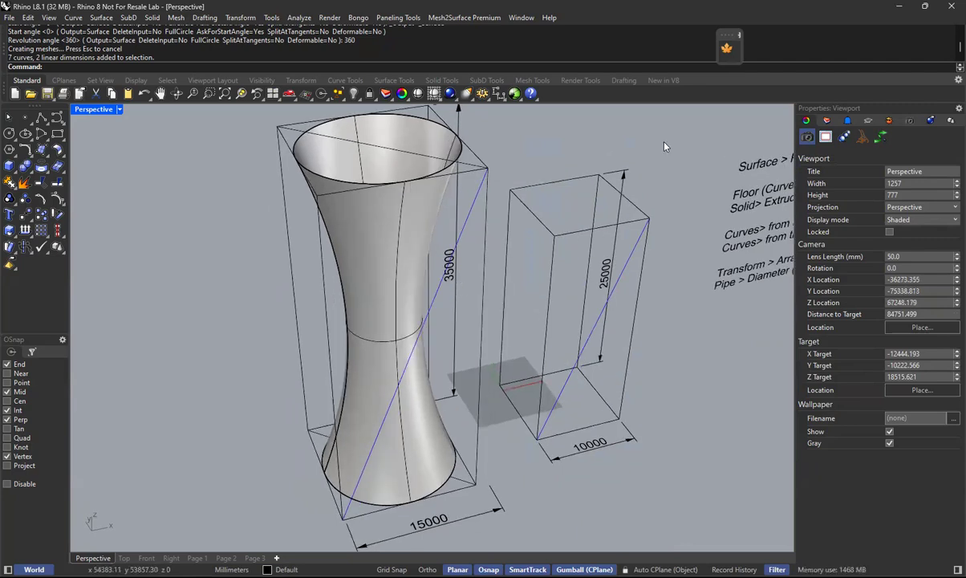
pyautogui.click(392, 230)
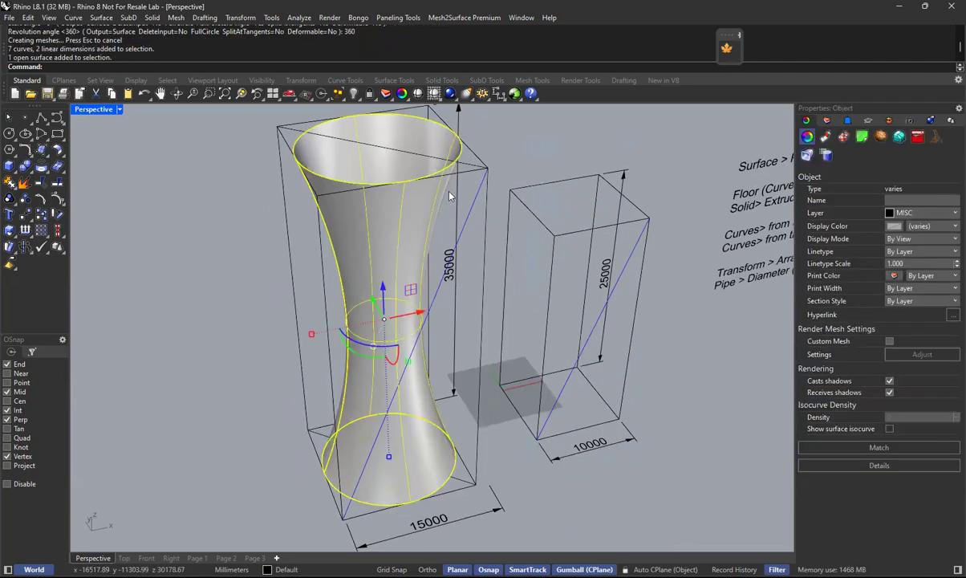
pyautogui.moveTo(479, 340); pyautogui.dragTo(462, 401, button='right')
pyautogui.click(516, 137)
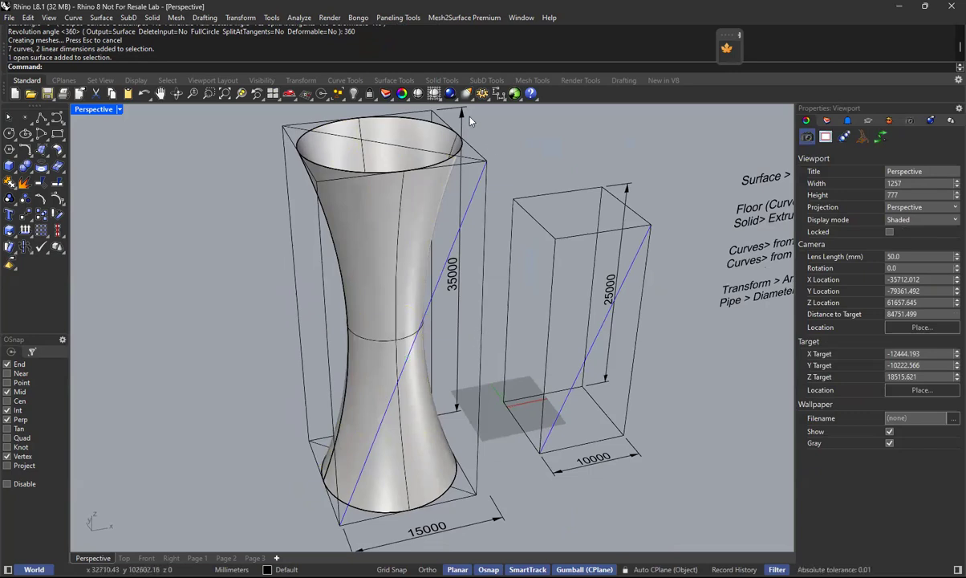
# Group both bounding boxes with their diagonals and dimensions, and hide the group.
pyautogui.click(471, 193)
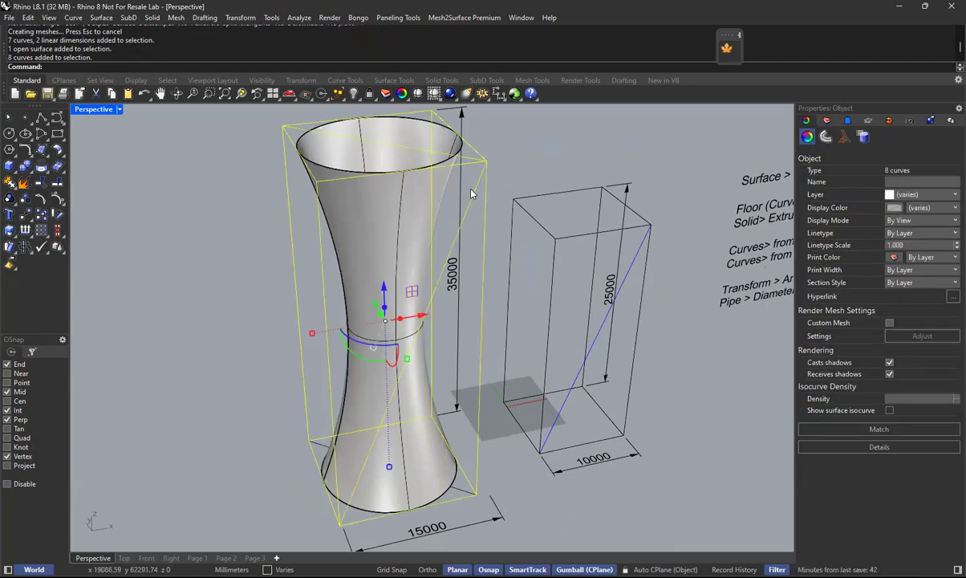
pyautogui.keyDown('shift'); pyautogui.click(455, 209); pyautogui.keyUp('shift')
pyautogui.keyDown('shift'); pyautogui.moveTo(611, 158); pyautogui.dragTo(502, 458); pyautogui.keyUp('shift')
pyautogui.keyDown('shift'); pyautogui.click(484, 521); pyautogui.keyUp('shift')
pyautogui.keyDown('shift'); pyautogui.click(463, 490); pyautogui.keyUp('shift')
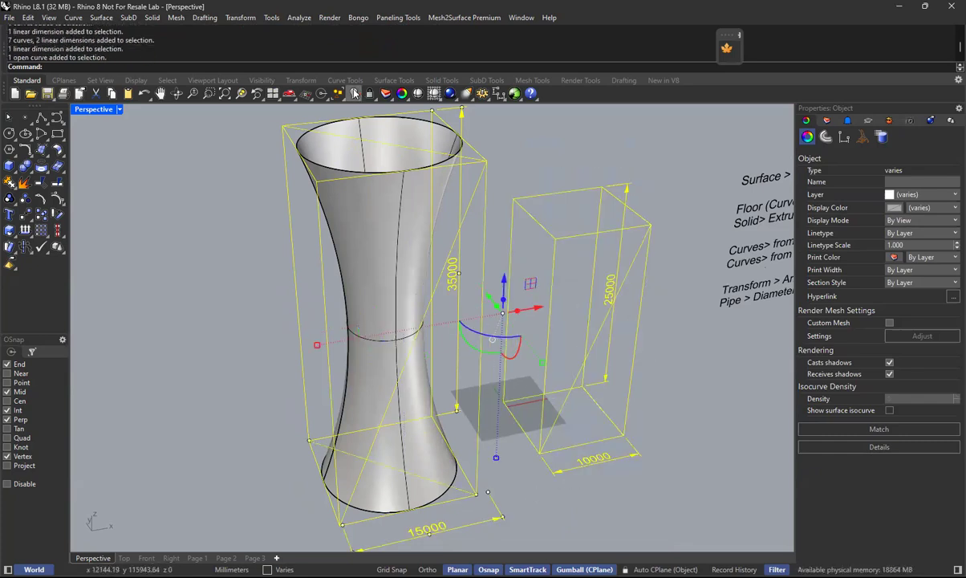
pyautogui.click(338, 94)
pyautogui.click(354, 93)
# Move the workflow notes text along the X axis to sit closer to the revolved tower.
pyautogui.moveTo(535, 296); pyautogui.dragTo(455, 341, button='right')
pyautogui.scroll(-4, 455, 337)
pyautogui.click(690, 280)
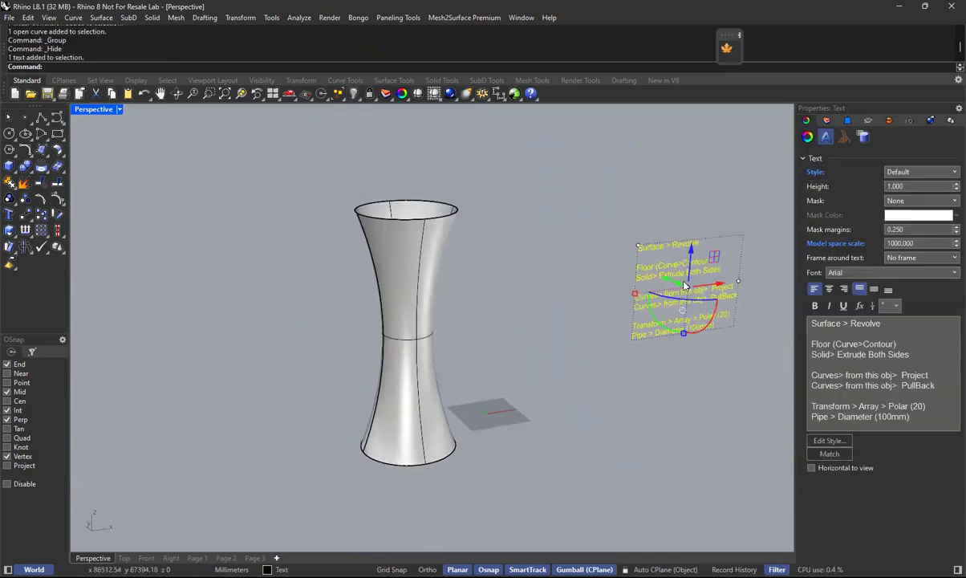
pyautogui.moveTo(724, 286); pyautogui.dragTo(561, 289)
pyautogui.click(445, 300)
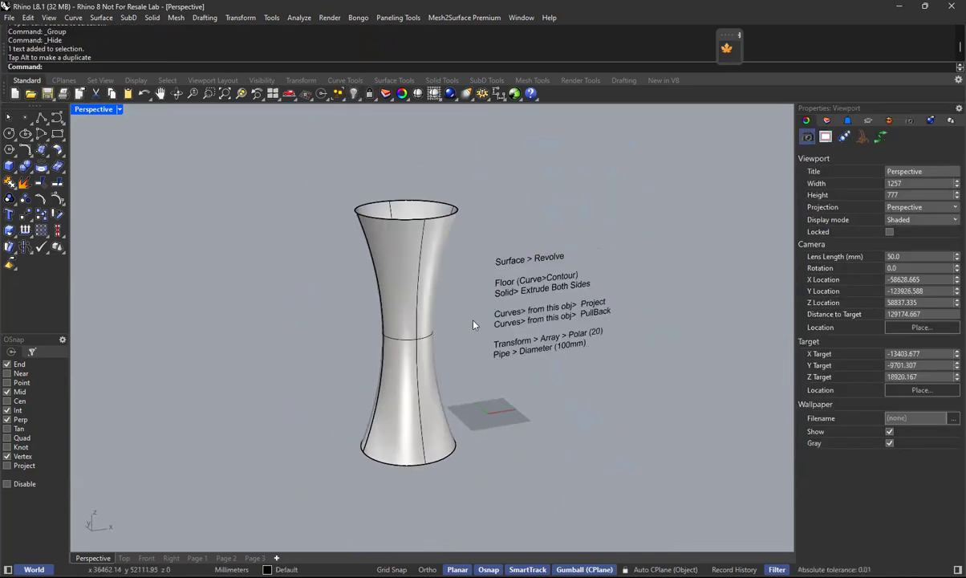
pyautogui.scroll(3, 466, 305)
pyautogui.moveTo(486, 307); pyautogui.dragTo(469, 267, button='right')
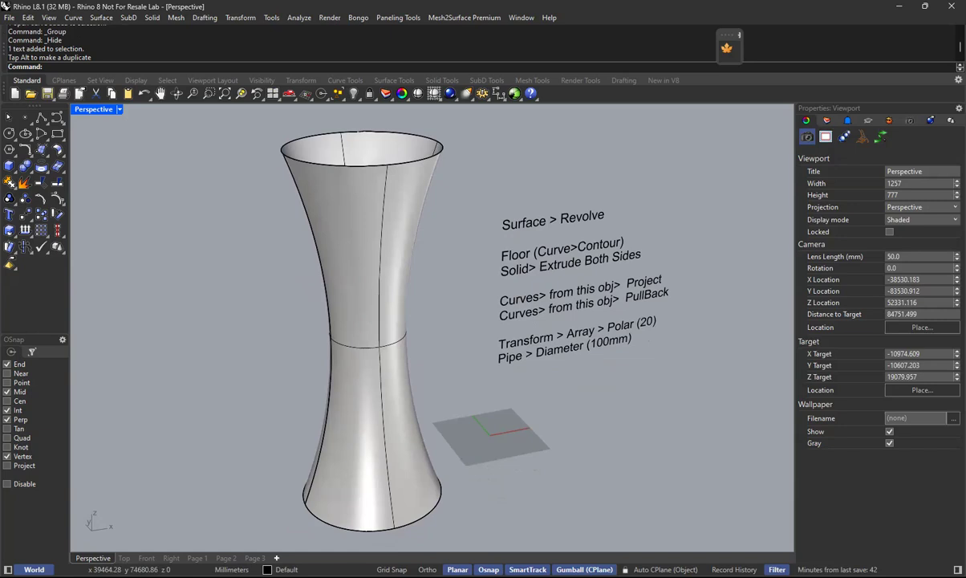
# Switch to the Front view and set its display mode to Ghosted.
pyautogui.hotkey('alt', 'Tab')
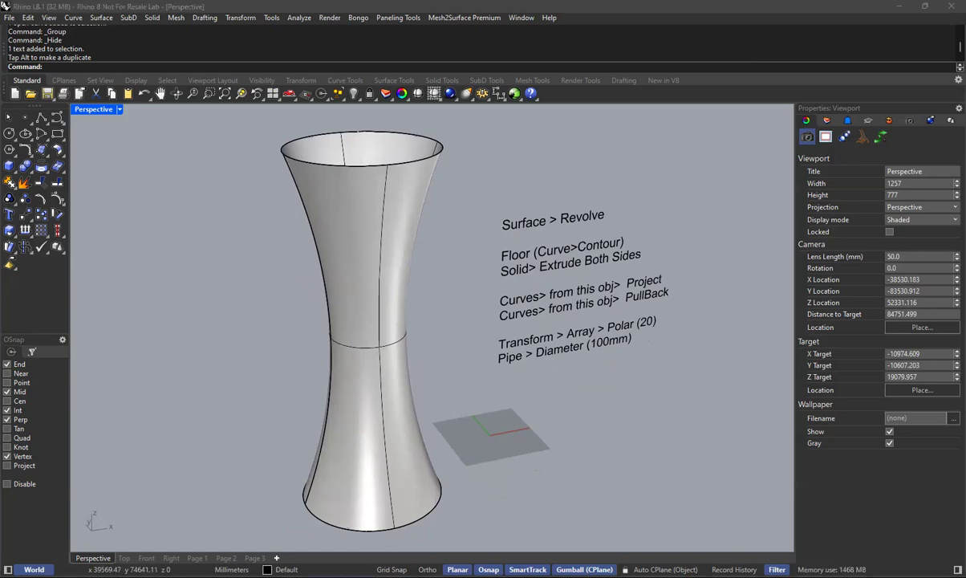
pyautogui.hotkey('alt', 'Tab')
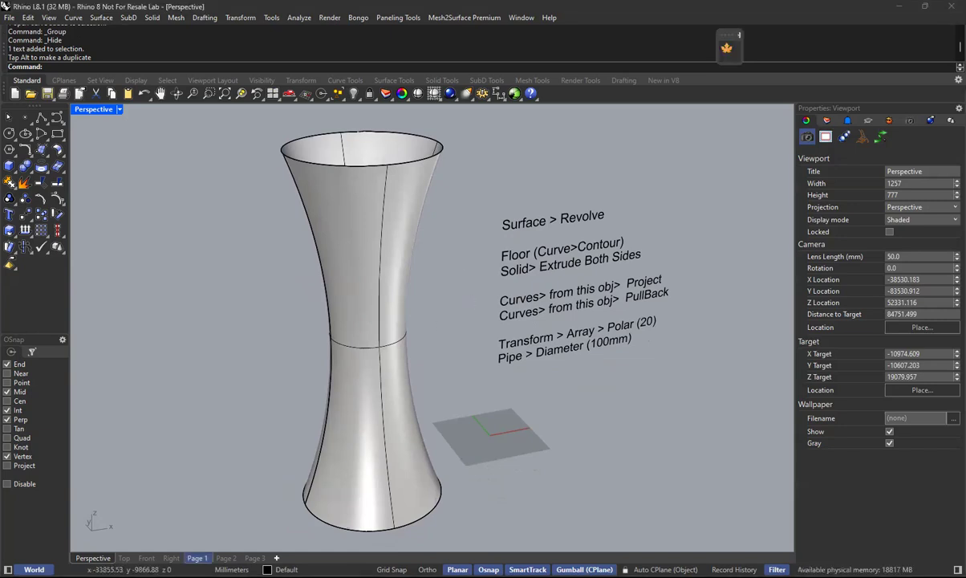
pyautogui.click(146, 558)
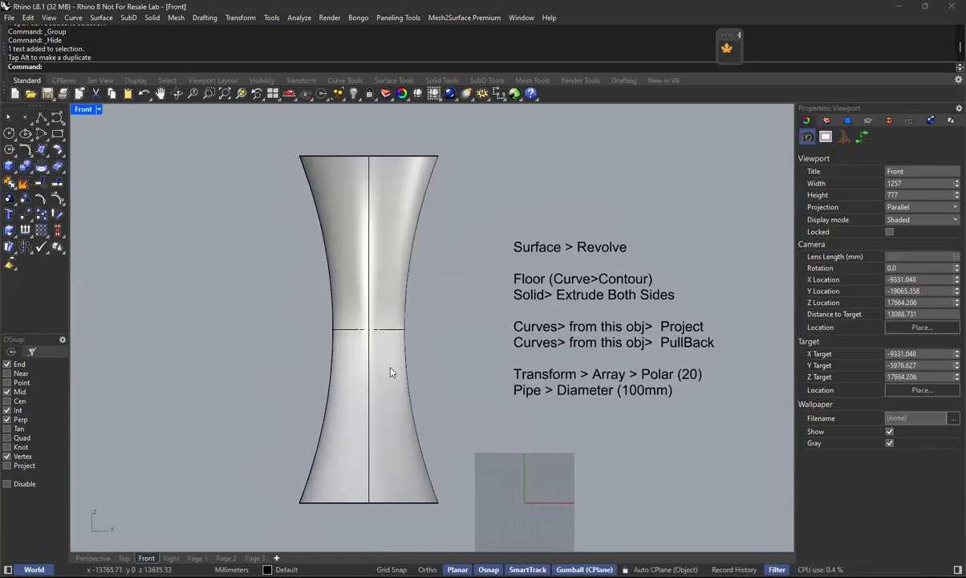
pyautogui.click(97, 110)
pyautogui.click(118, 191)
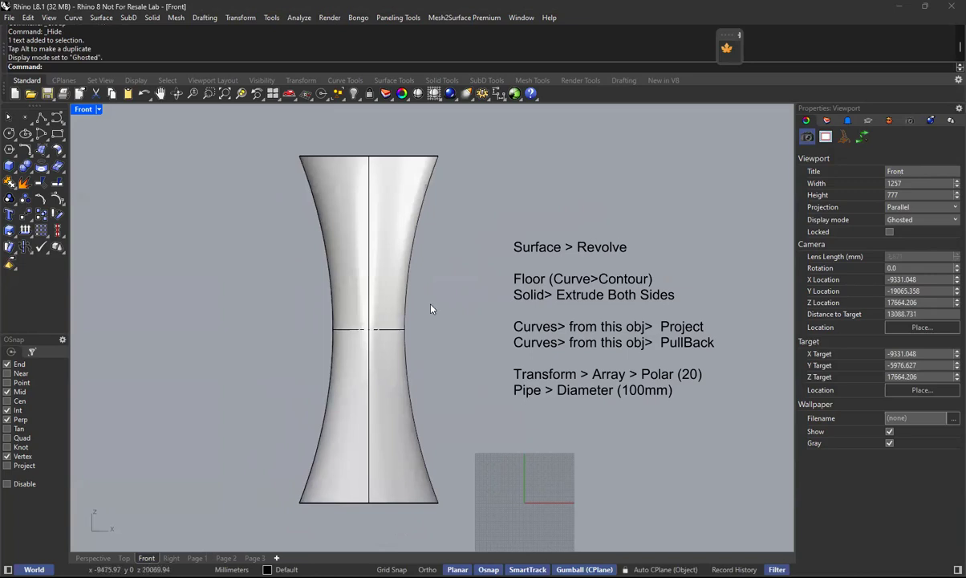
pyautogui.moveTo(431, 309); pyautogui.dragTo(457, 314, button='right')
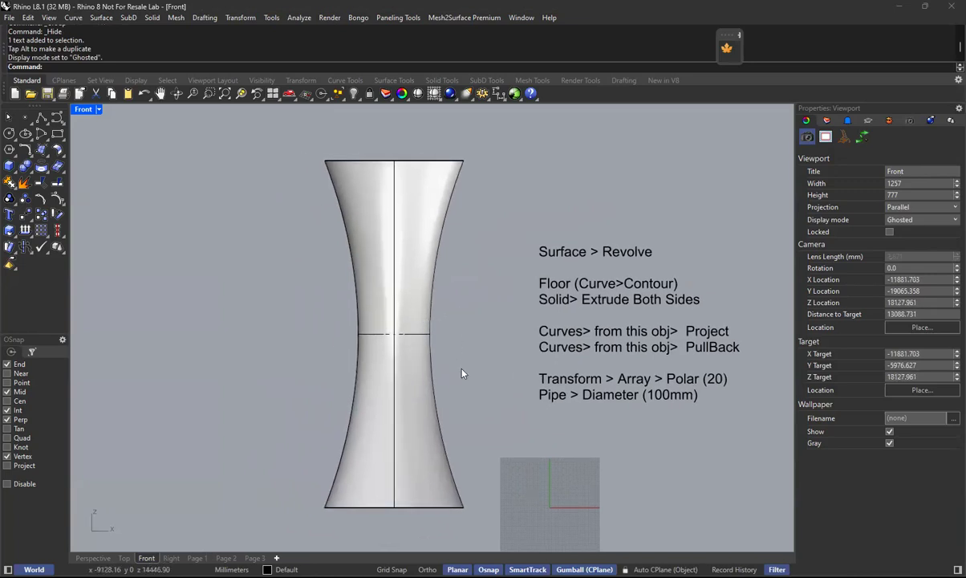
pyautogui.moveTo(414, 315); pyautogui.dragTo(439, 302, button='right')
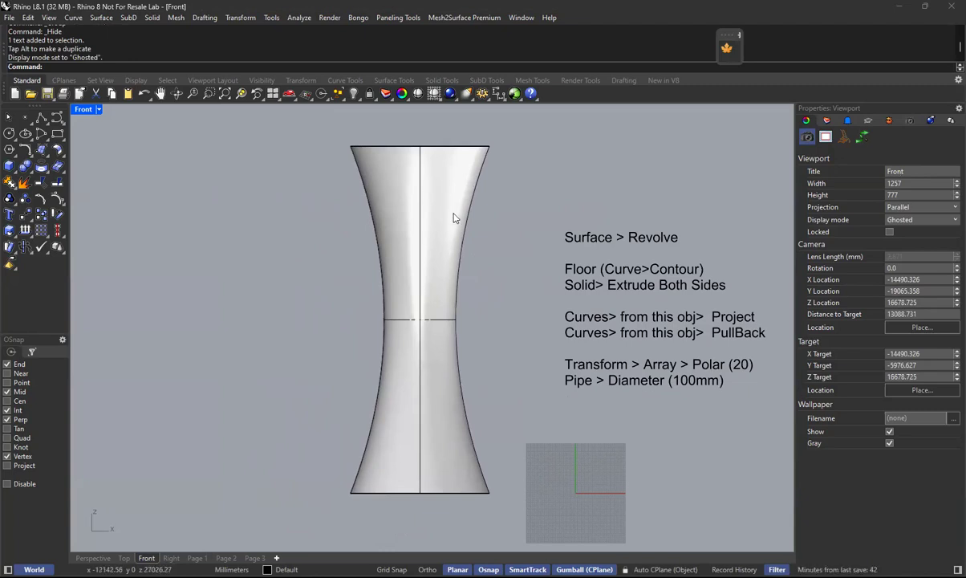
pyautogui.moveTo(471, 393); pyautogui.dragTo(474, 406, button='right')
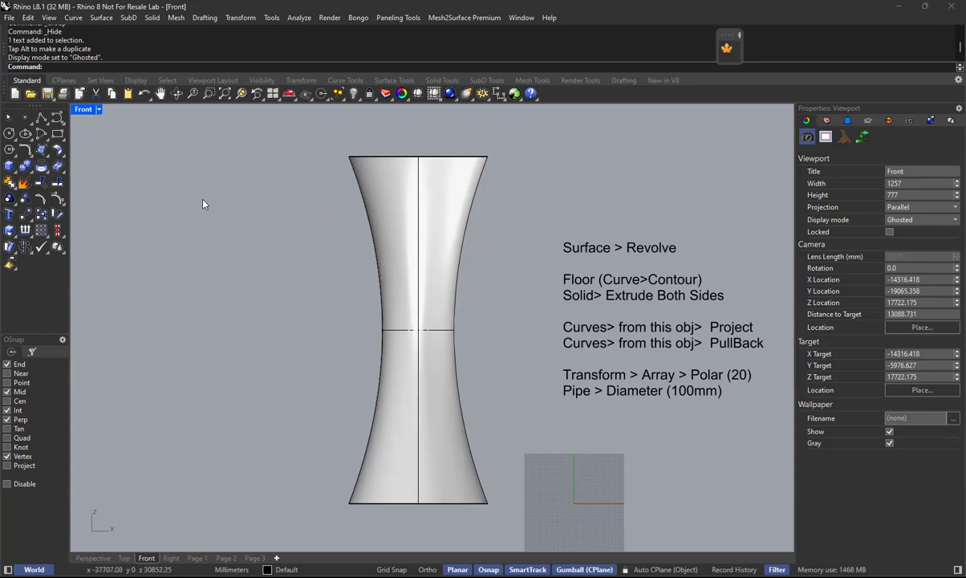
# Draw a vertical line from the tower's upper-left rim end to its lower-left base end.
pyautogui.click(396, 375)
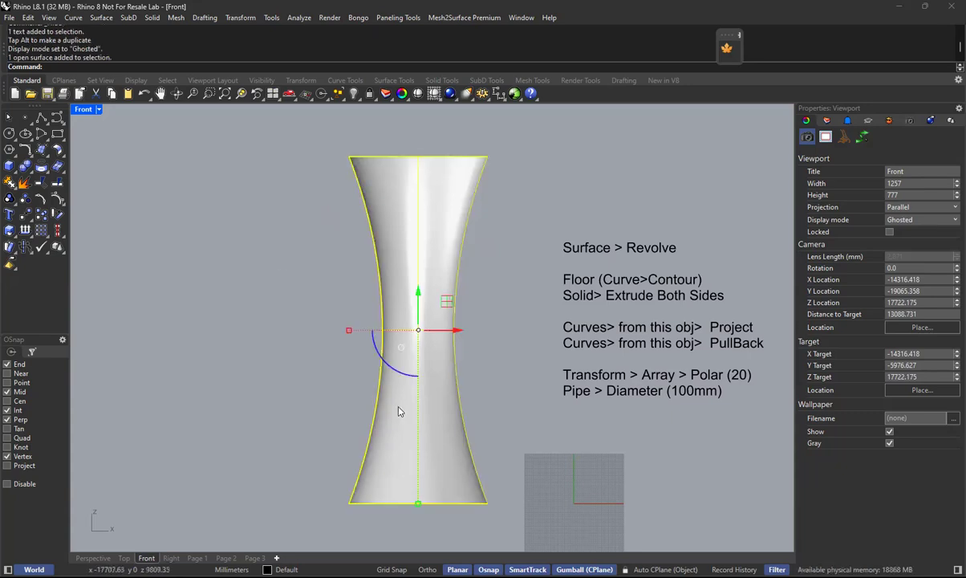
pyautogui.click(487, 390)
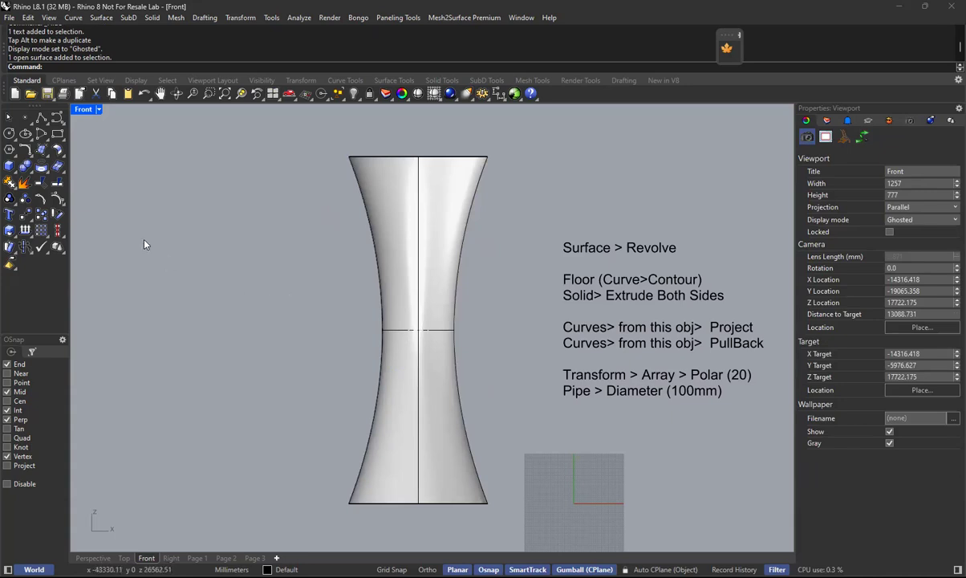
pyautogui.click(73, 19)
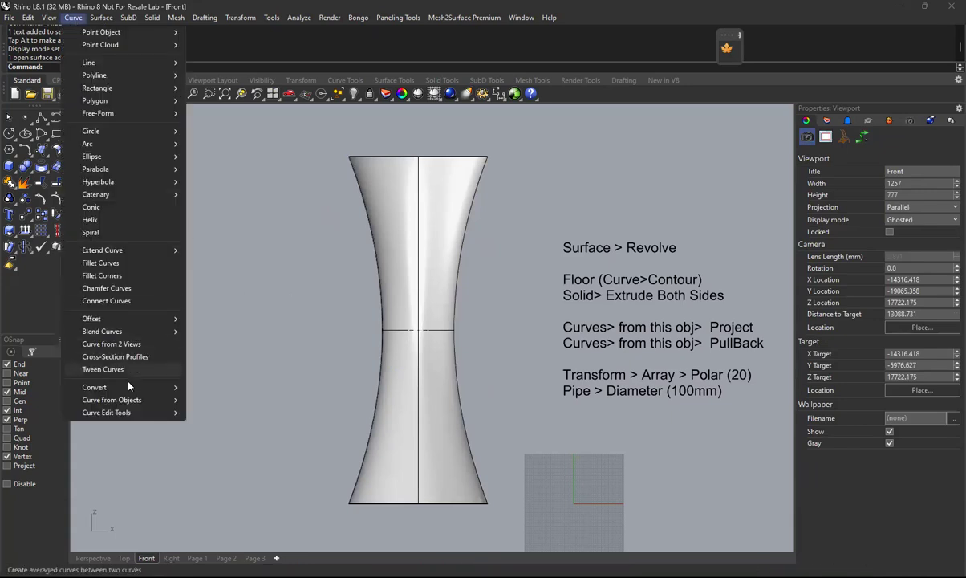
pyautogui.moveTo(141, 401)
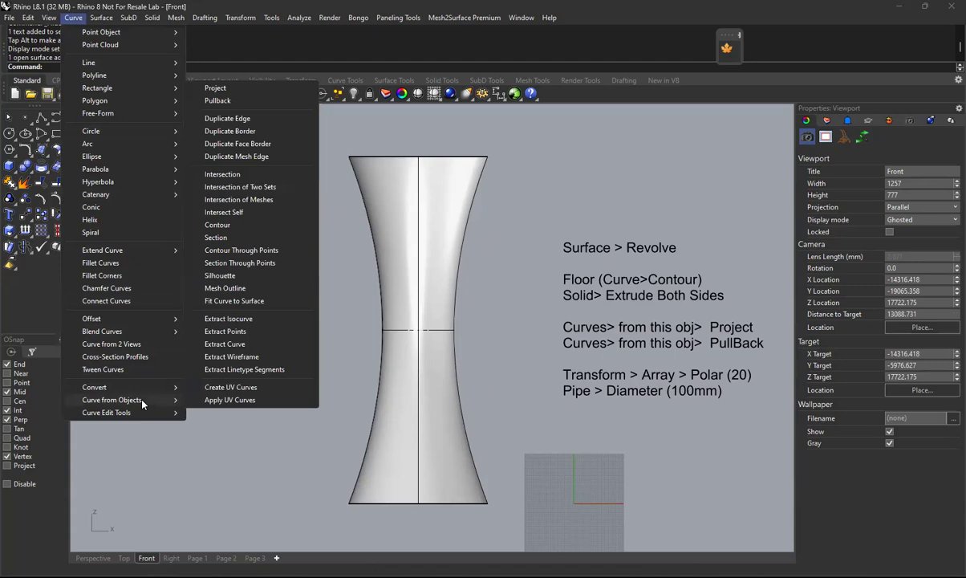
pyautogui.moveTo(122, 61)
pyautogui.click(243, 68)
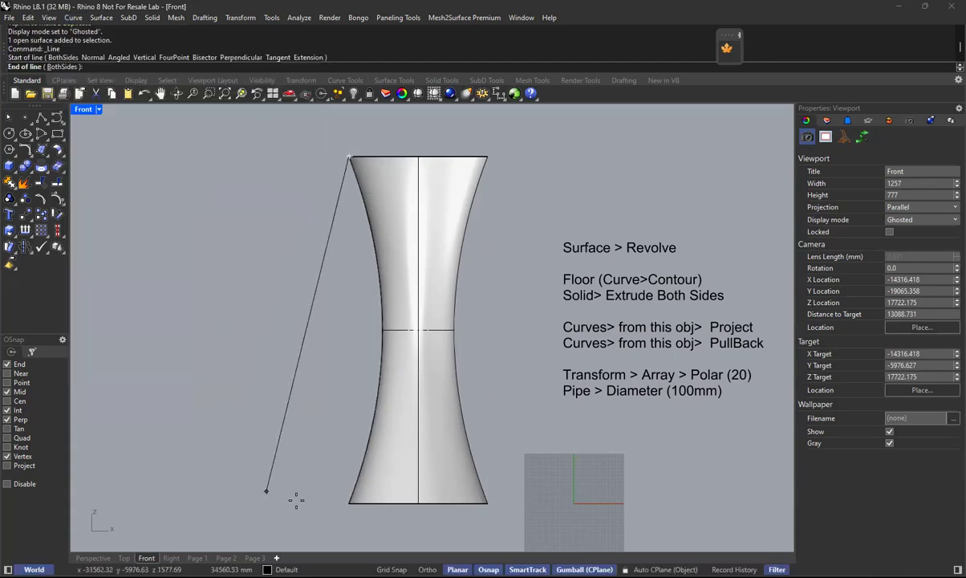
pyautogui.click(348, 503)
pyautogui.press('Return')
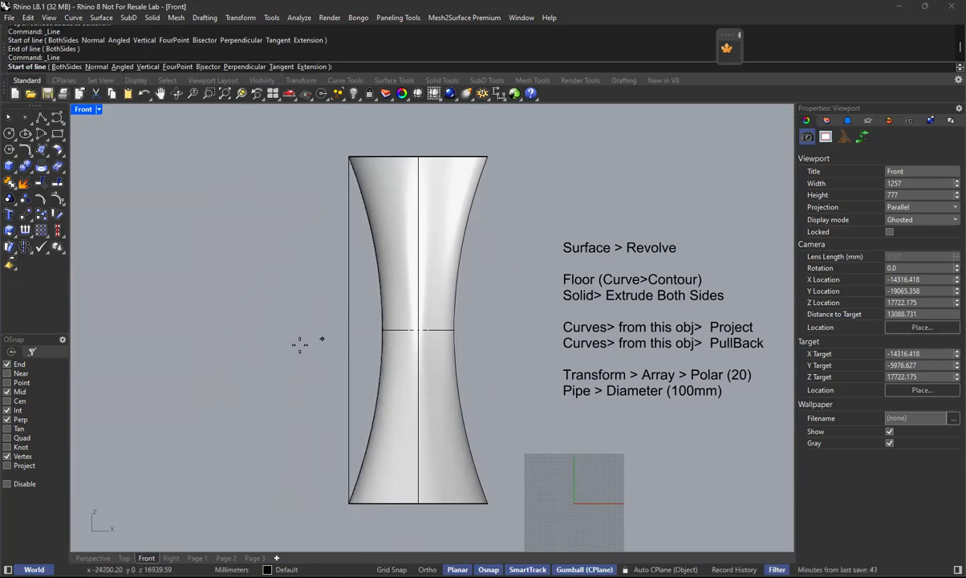
pyautogui.press('Escape')
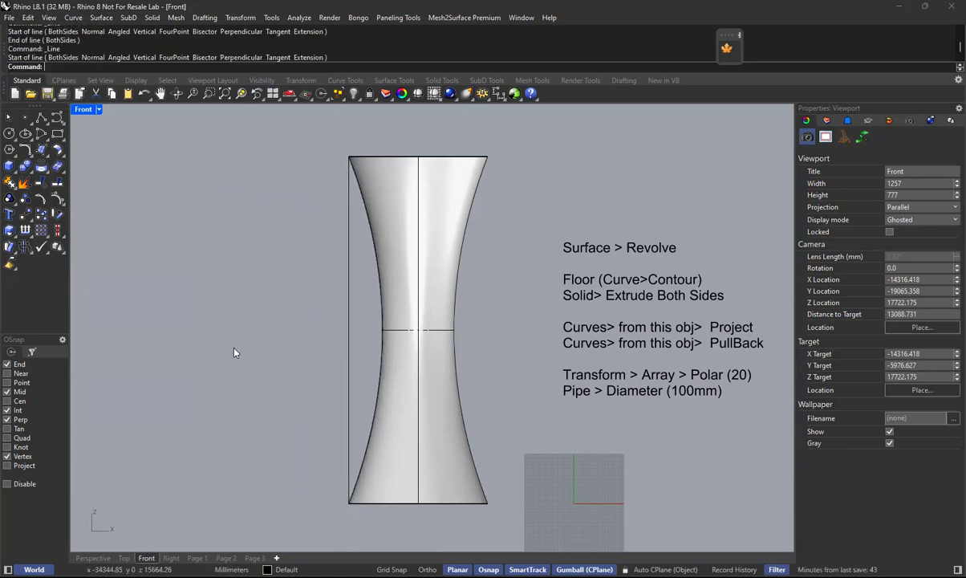
# Move the vertical line along the X axis, away from the tower's left side.
pyautogui.click(348, 347)
pyautogui.moveTo(391, 330); pyautogui.dragTo(340, 333)
pyautogui.click(341, 330)
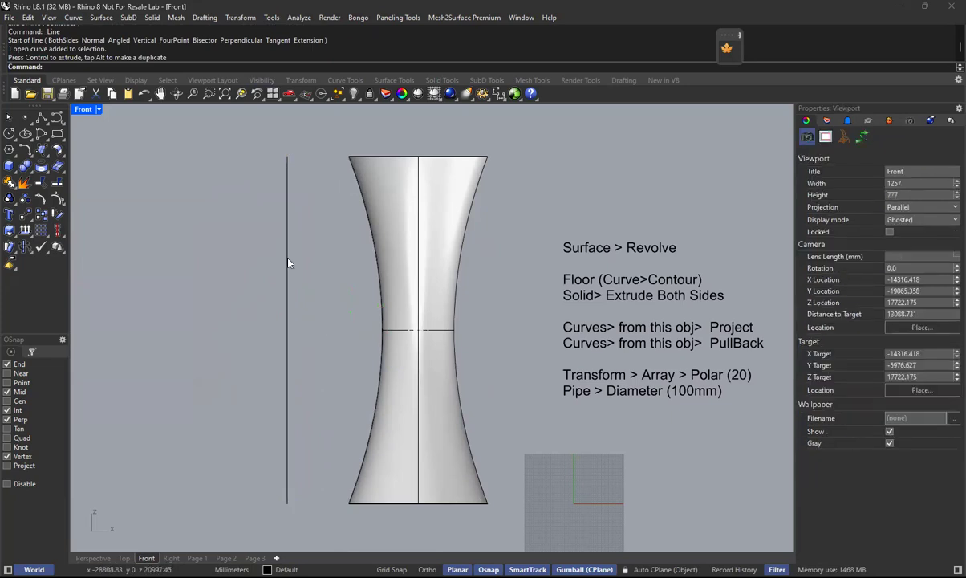
# Try dividing the vertical line by length into 2500 mm segments.
pyautogui.click(288, 269)
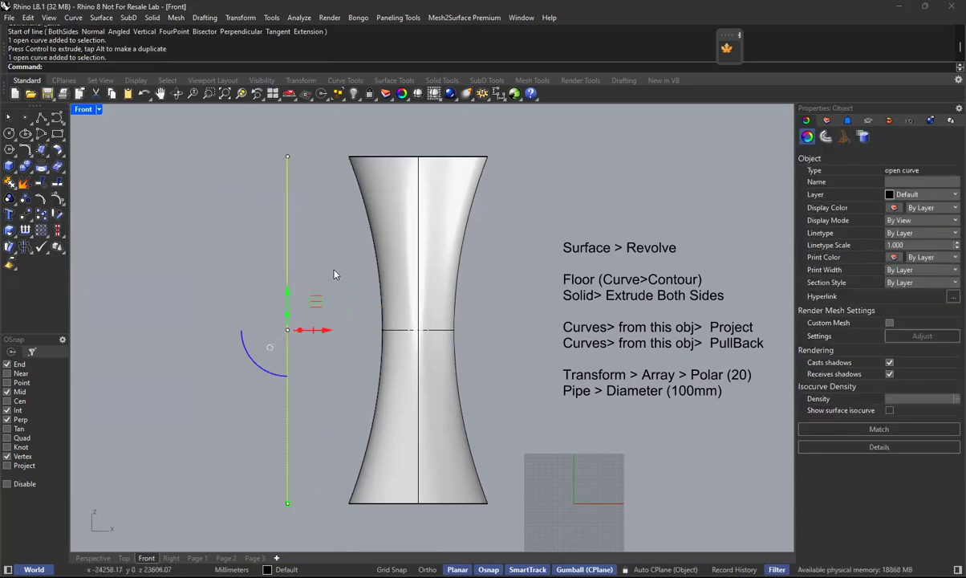
pyautogui.click(323, 286)
pyautogui.click(283, 313)
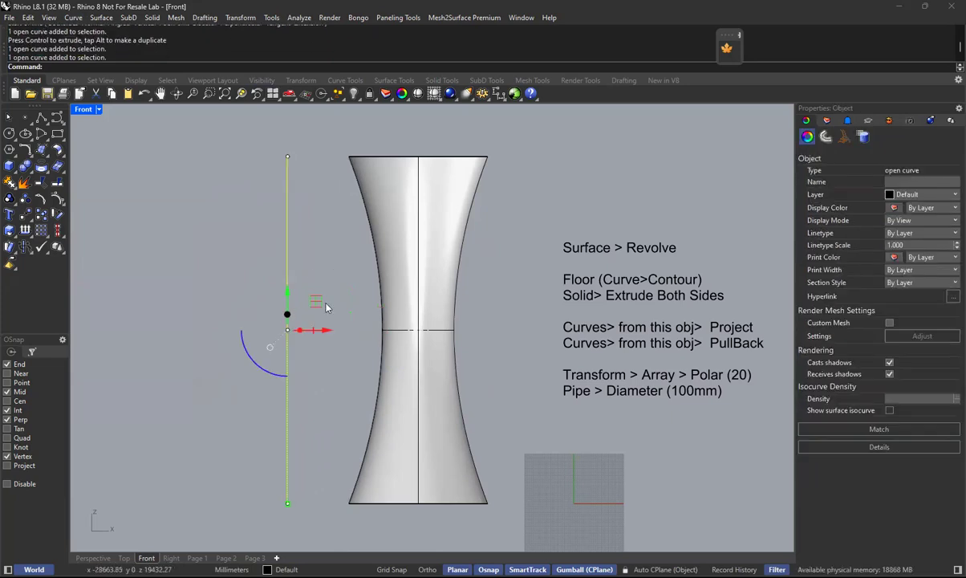
pyautogui.write('divde')
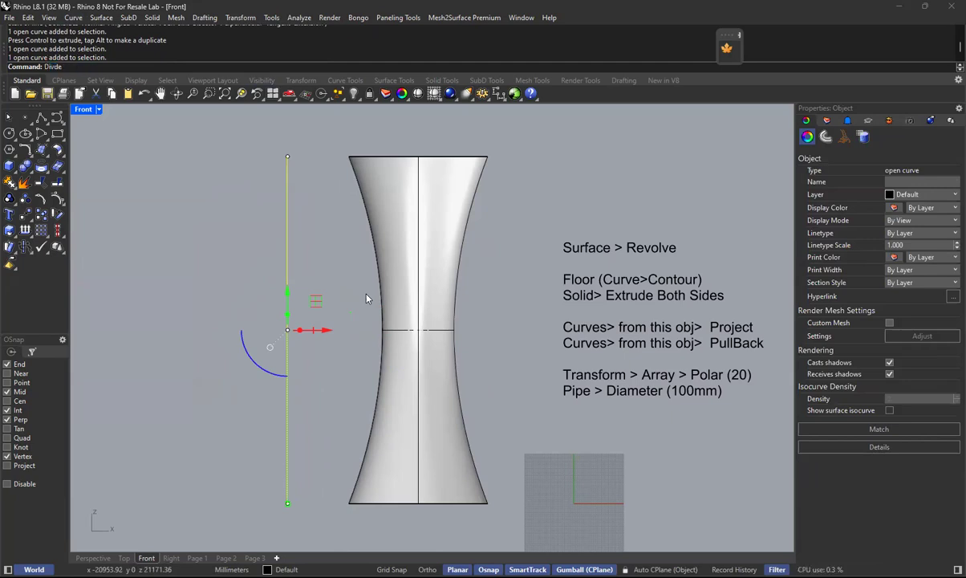
pyautogui.press('Return')
pyautogui.write('Divide')
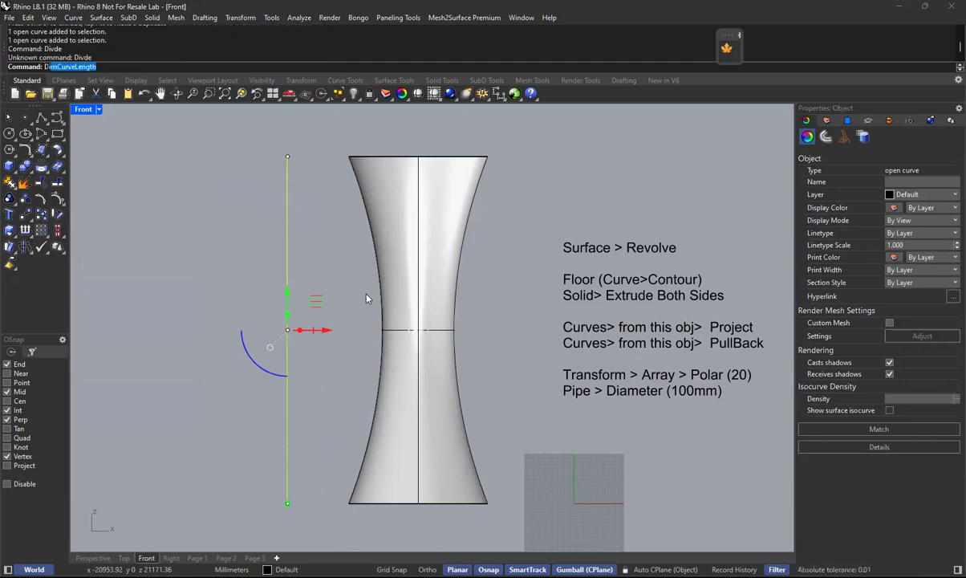
pyautogui.press('Return')
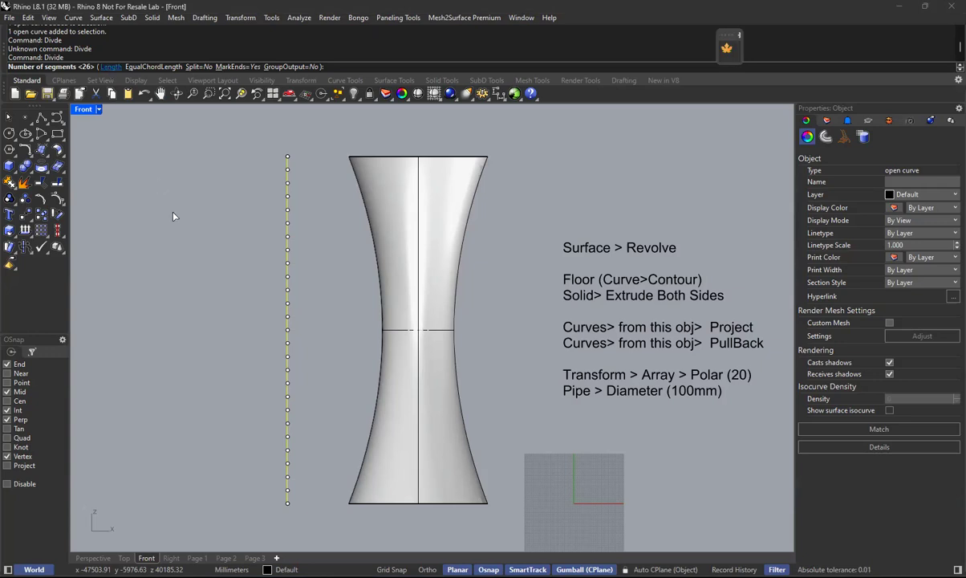
pyautogui.click(108, 66)
pyautogui.write('2500')
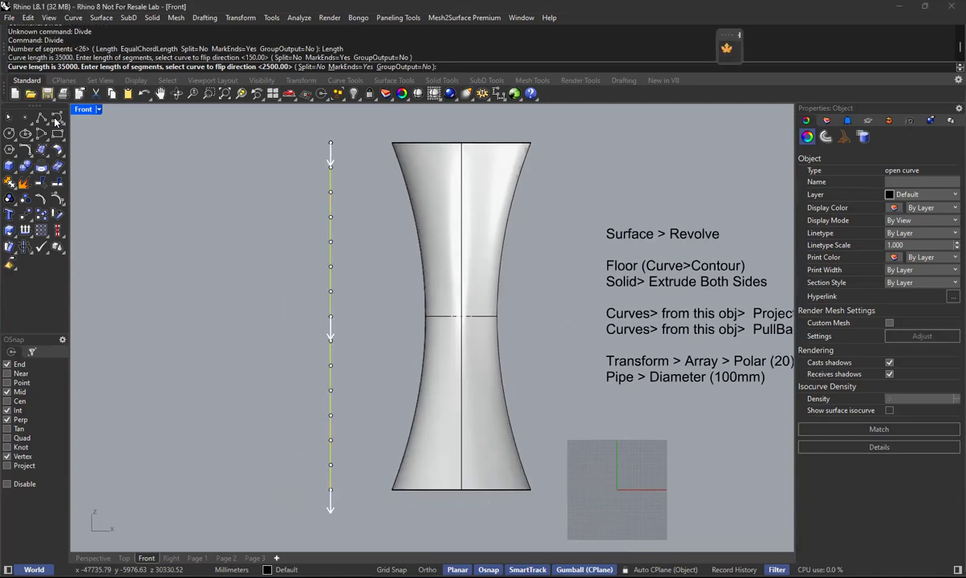
# Draw a freehand S-shaped curve of degree 3 to the left of the vertical line.
pyautogui.click(56, 119)
pyautogui.click(127, 258)
pyautogui.click(148, 188)
pyautogui.click(220, 279)
pyautogui.click(191, 405)
pyautogui.click(271, 418)
pyautogui.click(290, 348)
pyautogui.rightClick(305, 353)
# Divide the S-shaped curve by length into 200 mm segments, and undo the division.
pyautogui.click(241, 312)
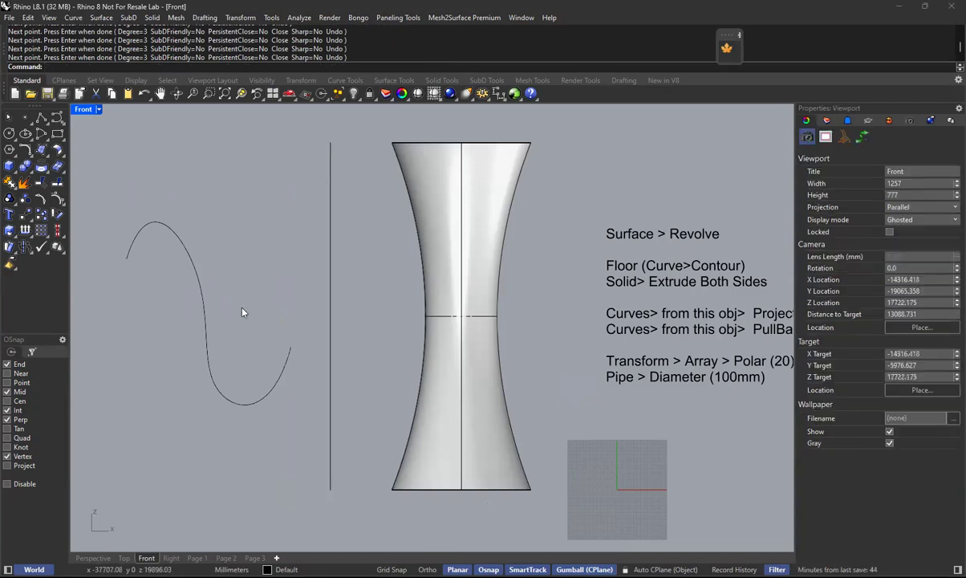
pyautogui.moveTo(243, 312); pyautogui.dragTo(313, 327, button='right')
pyautogui.scroll(6, 279, 325)
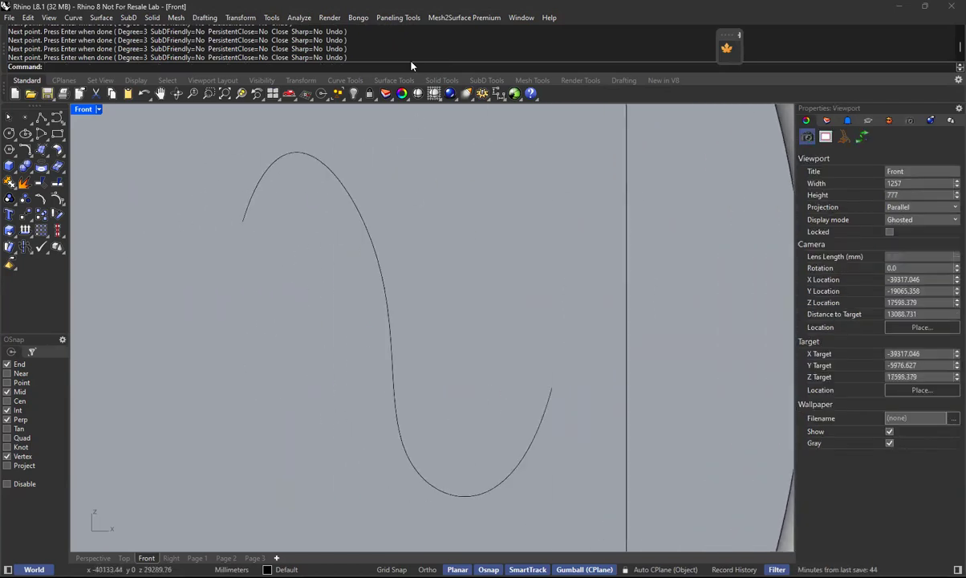
pyautogui.rightClick(385, 39)
pyautogui.click(453, 112)
pyautogui.click(350, 209)
pyautogui.rightClick(425, 223)
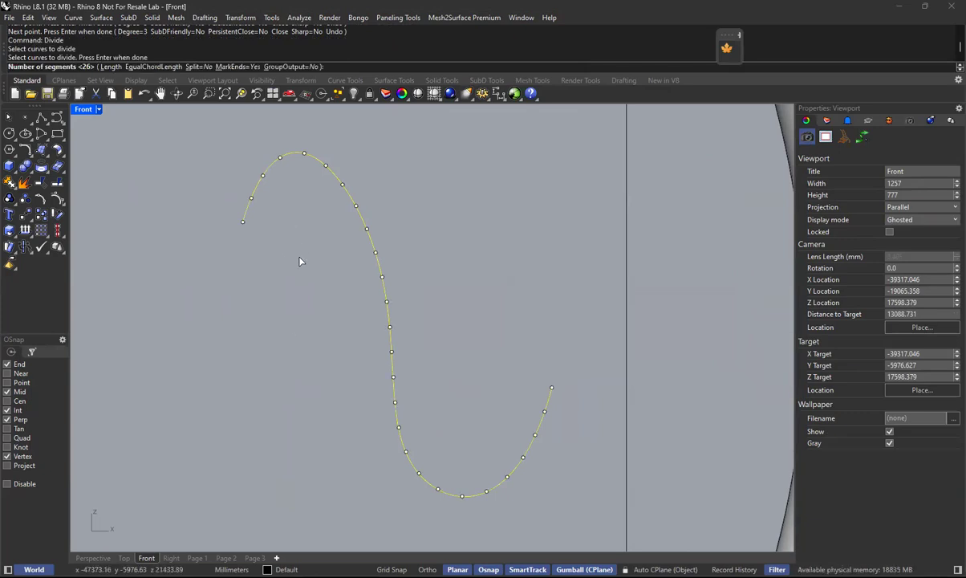
pyautogui.click(112, 67)
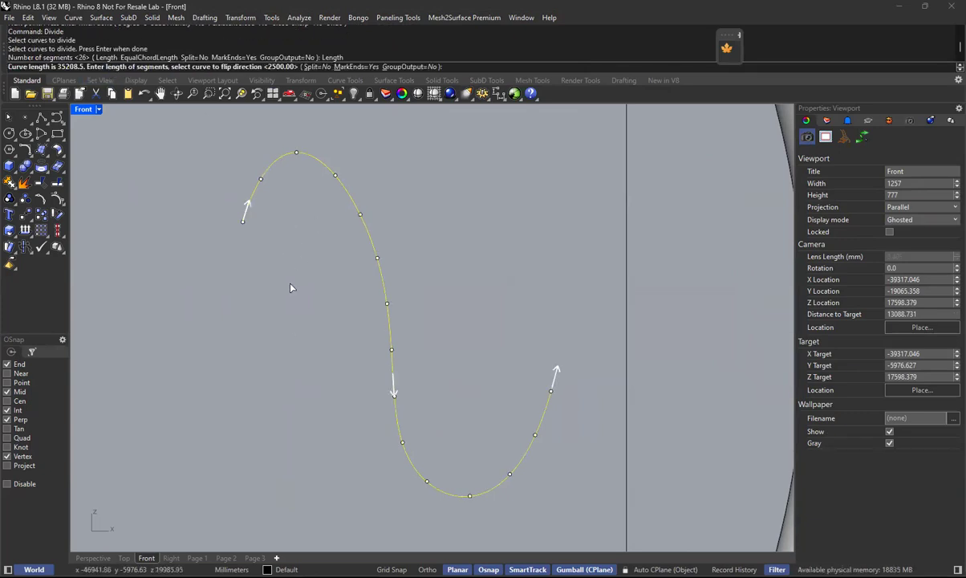
pyautogui.write('200')
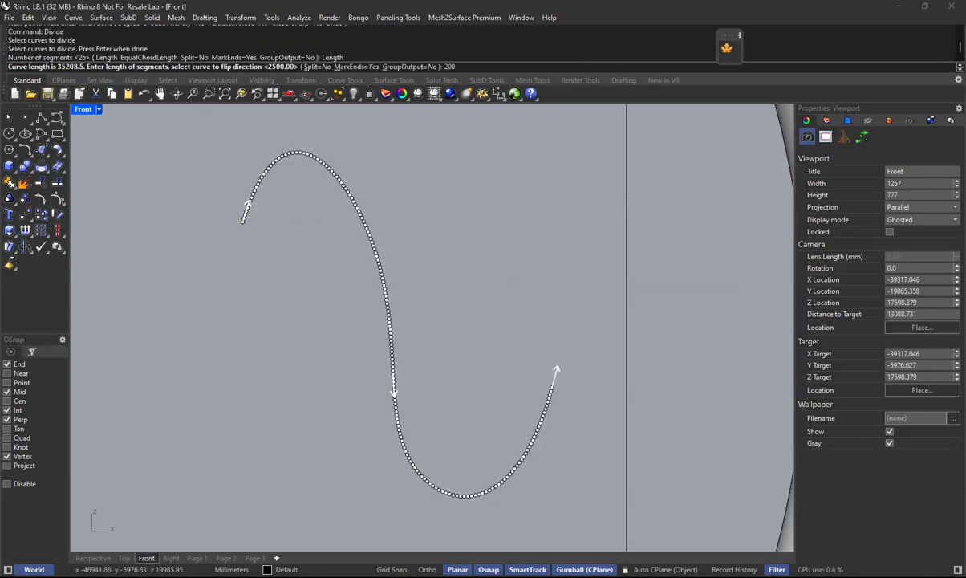
pyautogui.press('Return')
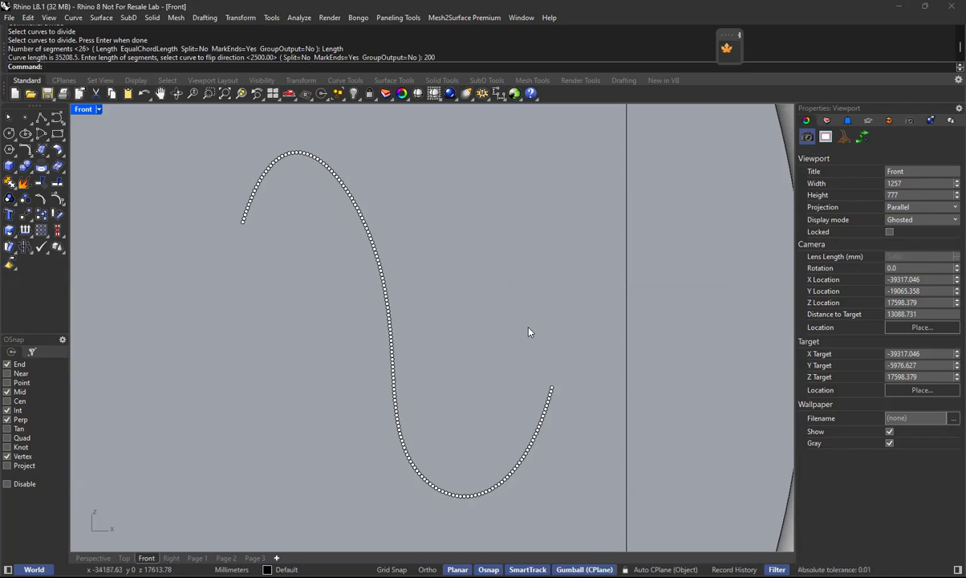
pyautogui.write('u')
pyautogui.press('Return')
# Divide the S-shaped curve by length into 2000 mm segments.
pyautogui.press('Return')
pyautogui.click(321, 164)
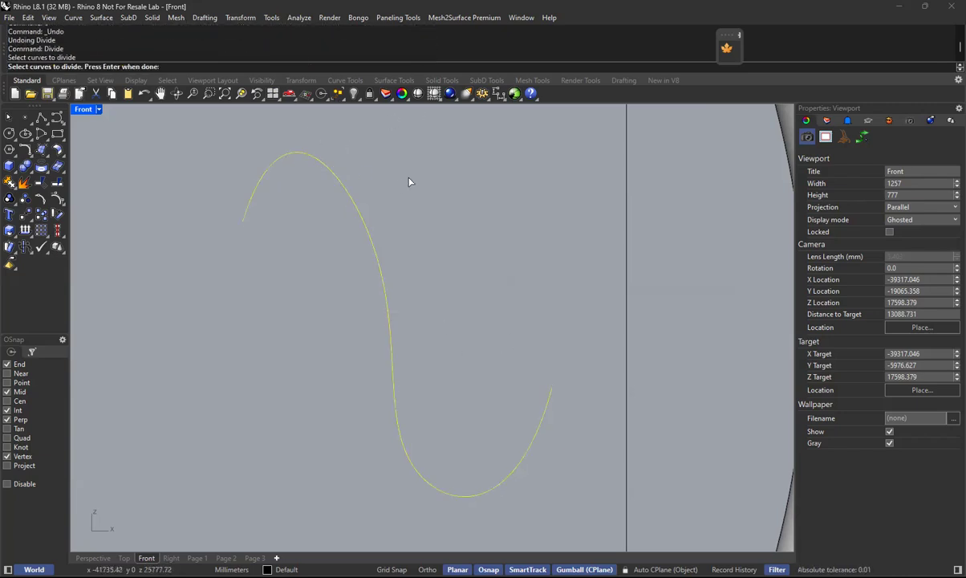
pyautogui.press('Return')
pyautogui.click(111, 67)
pyautogui.write('2000')
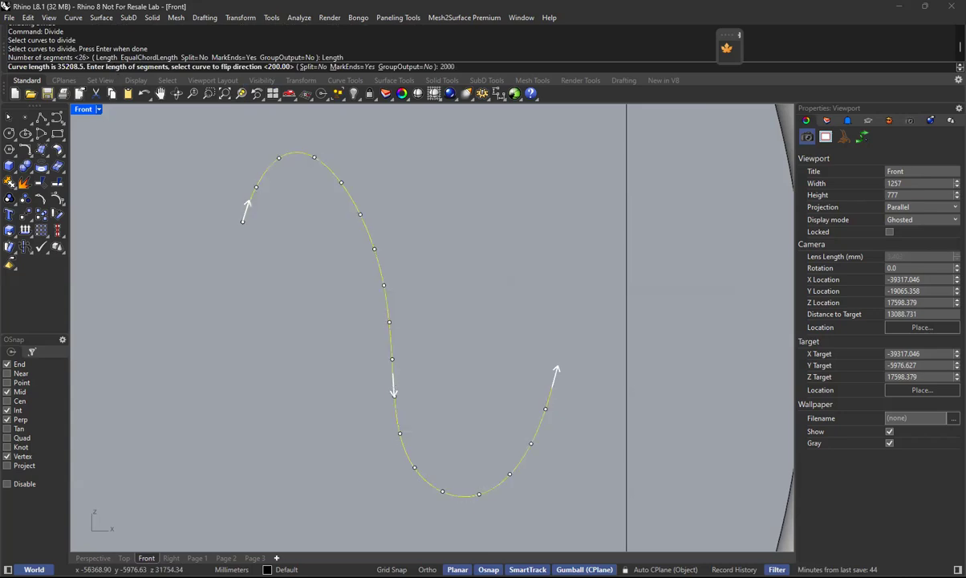
pyautogui.press('Return')
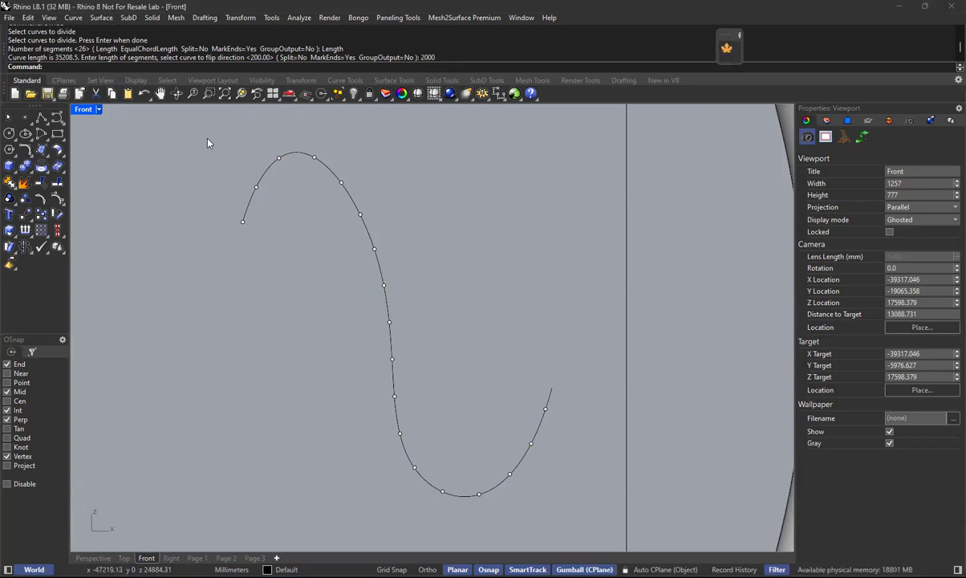
# Duplicate the S-shaped curve without its points and place the copy below and slightly left of the original.
pyautogui.click(330, 170)
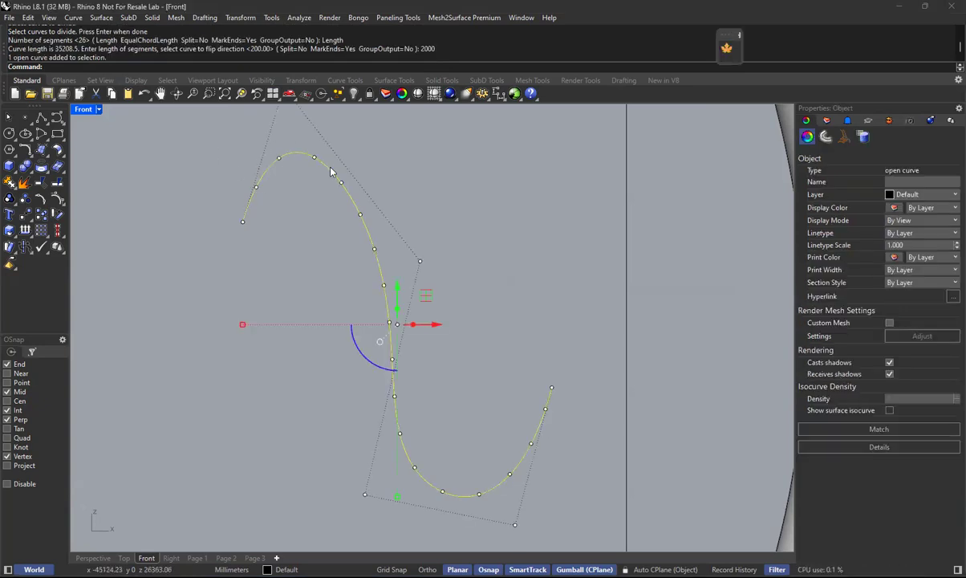
pyautogui.scroll(-4, 408, 277)
pyautogui.keyDown('alt'); pyautogui.moveTo(401, 275); pyautogui.dragTo(402, 358); pyautogui.keyUp('alt')
pyautogui.moveTo(449, 401); pyautogui.dragTo(416, 397)
pyautogui.click(492, 323)
# Flip the direction of the copied S-shaped curve with the Dir command.
pyautogui.click(369, 442)
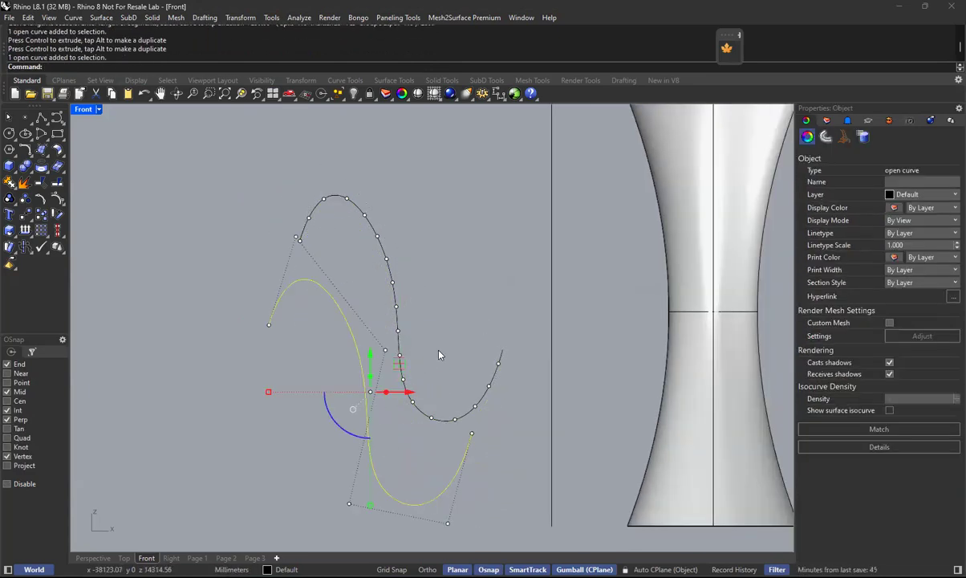
pyautogui.scroll(5, 439, 301)
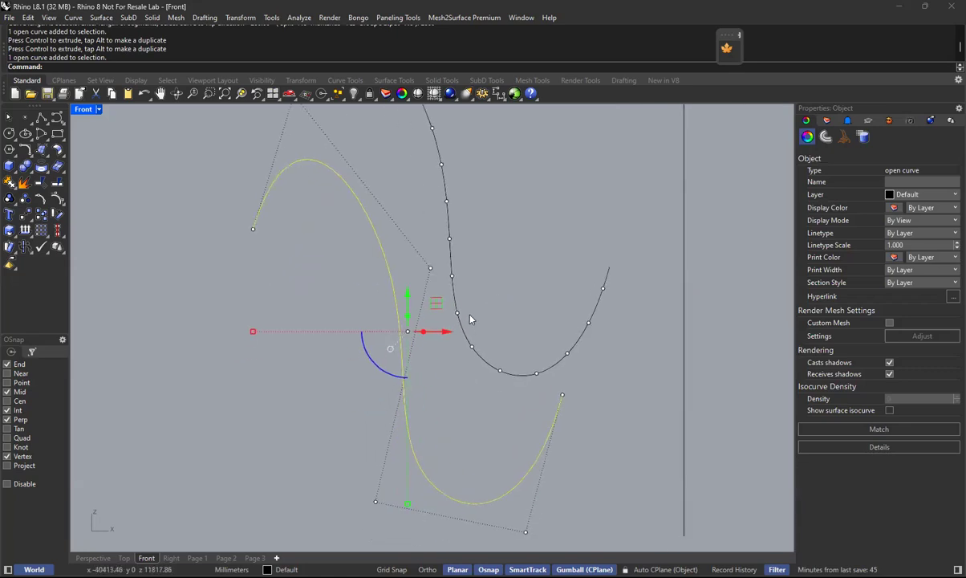
pyautogui.write('Dir')
pyautogui.press('Return')
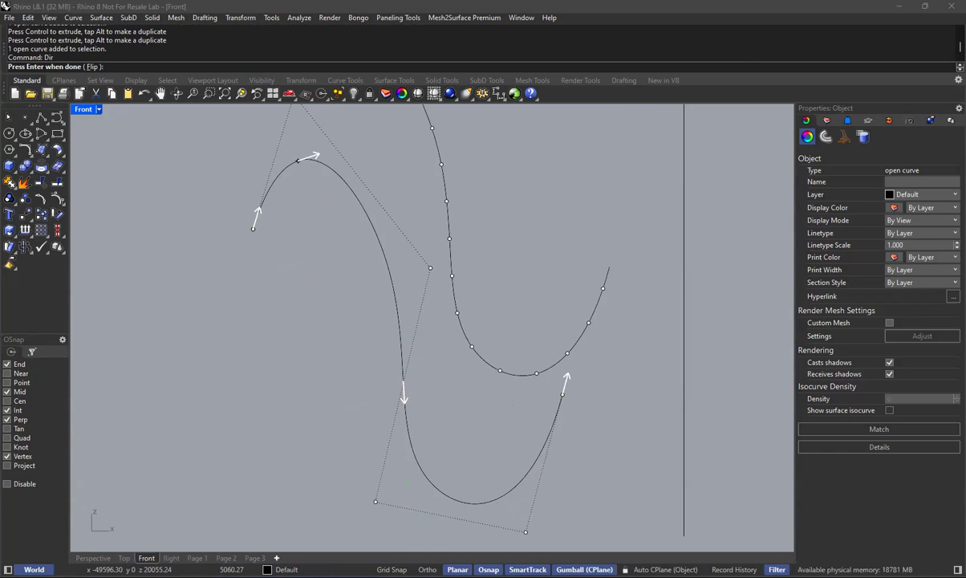
pyautogui.click(94, 67)
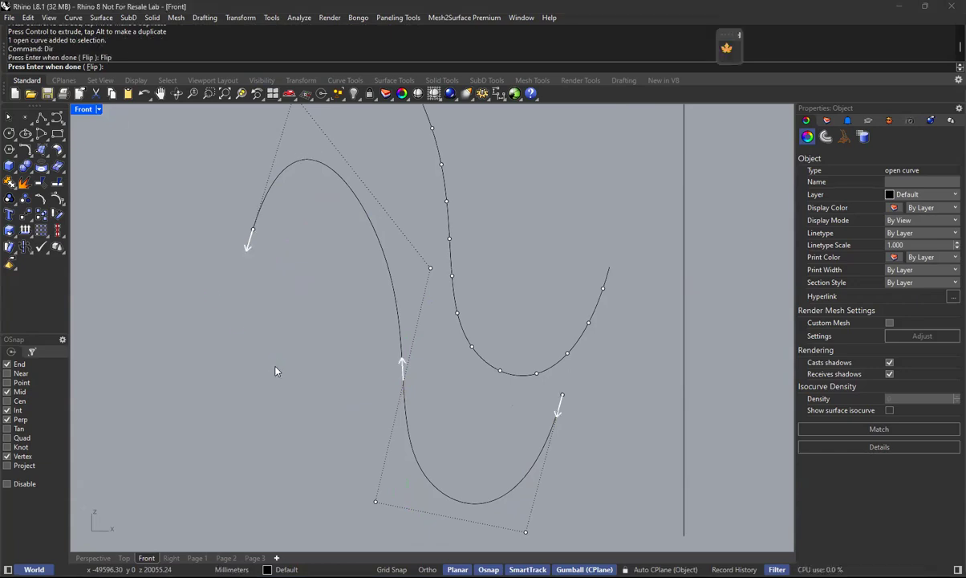
pyautogui.rightClick(280, 371)
pyautogui.click(294, 378)
pyautogui.press('Escape')
# Divide the flipped S-shaped copy by length into 2000 mm segments.
pyautogui.write('Divide')
pyautogui.press('Return')
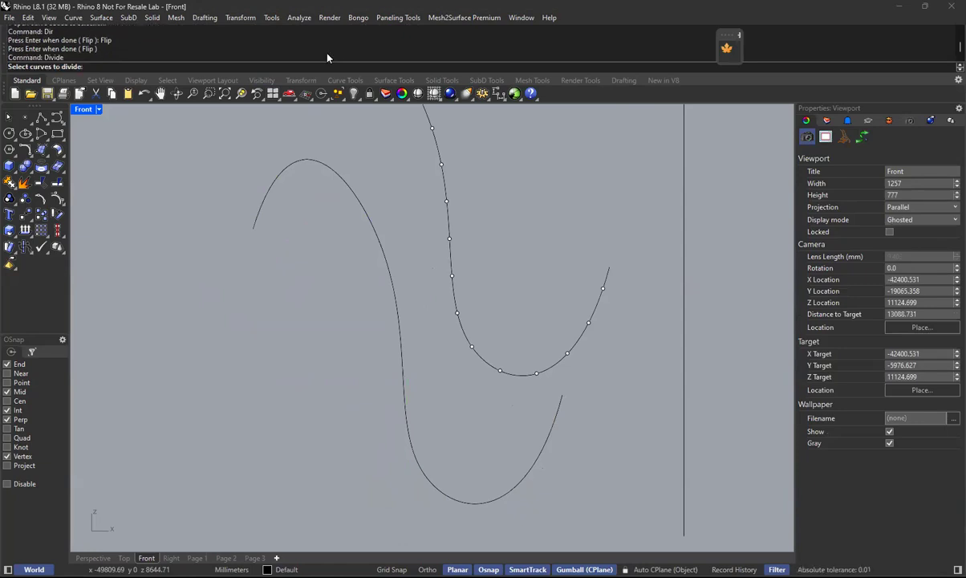
pyautogui.click(400, 339)
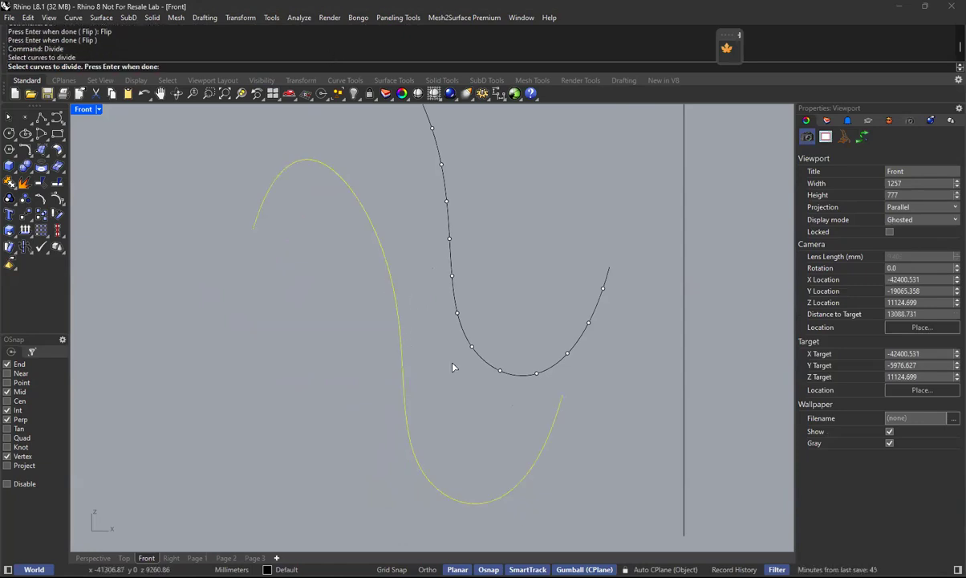
pyautogui.press('Return')
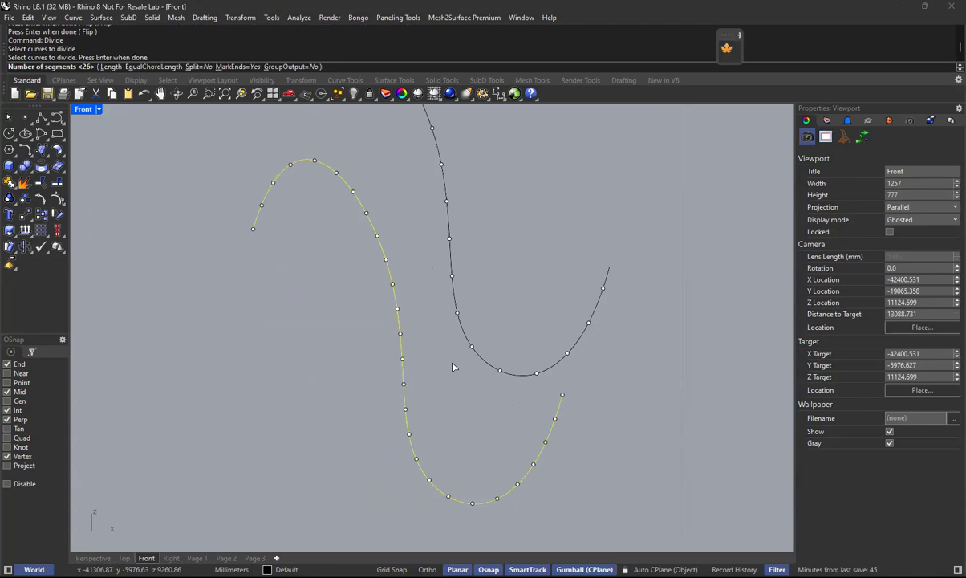
pyautogui.click(110, 67)
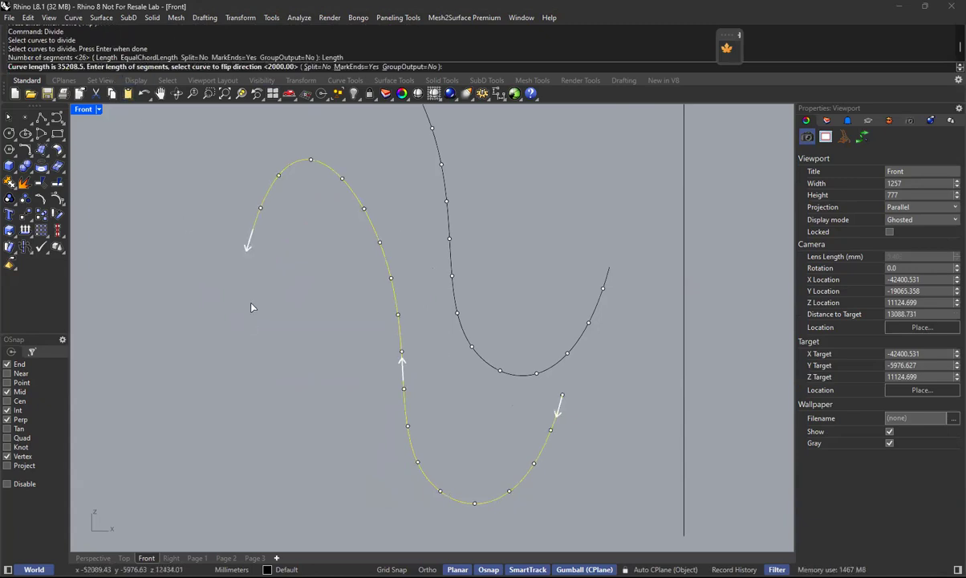
pyautogui.write('2000')
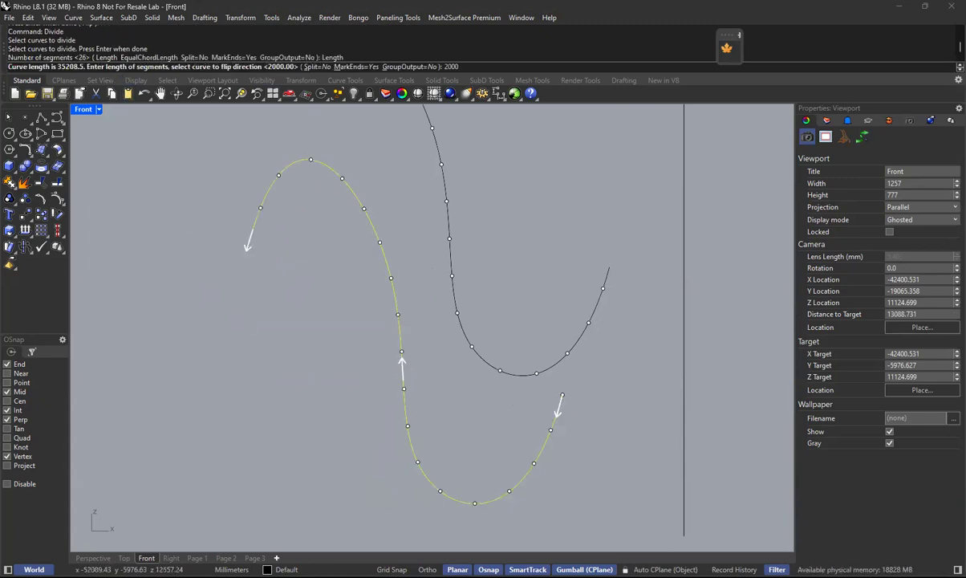
pyautogui.press('Return')
# Delete both S-shaped curves together with their division points.
pyautogui.moveTo(314, 299); pyautogui.dragTo(282, 360, button='right')
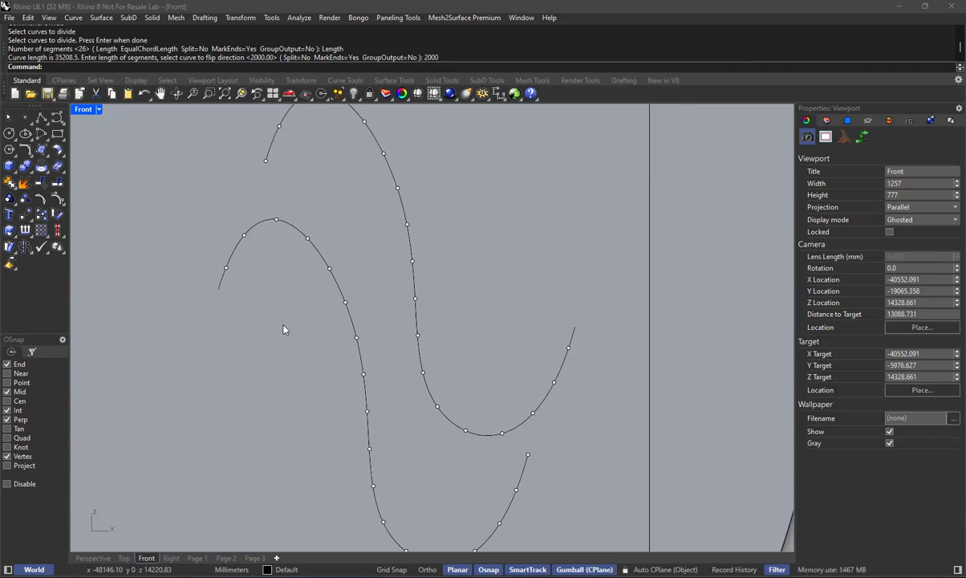
pyautogui.scroll(-5, 282, 329)
pyautogui.moveTo(302, 145); pyautogui.dragTo(517, 446)
pyautogui.press('Delete')
# Add a separate "Direction | DIR" line between the Surface > Revolve and Floor entries in the workflow text note.
pyautogui.moveTo(479, 394)
pyautogui.mouseDown(button='right')
pyautogui.moveTo(506, 380)
pyautogui.moveTo(459, 401)
pyautogui.moveTo(474, 386)
pyautogui.moveTo(526, 384)
pyautogui.mouseUp(button='right')
pyautogui.click(695, 250)
pyautogui.doubleClick(695, 250)
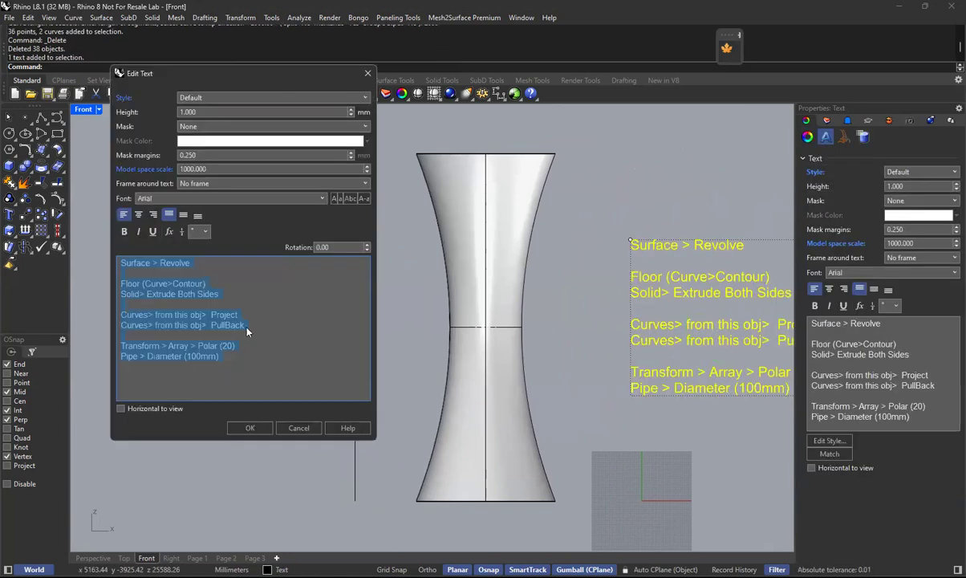
pyautogui.click(200, 263)
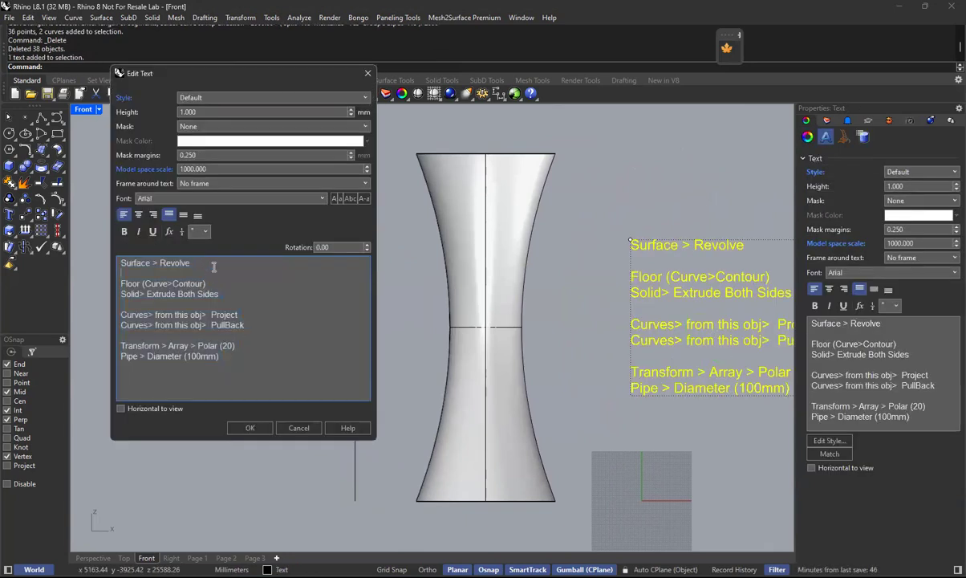
pyautogui.press('Return')
pyautogui.write('Direct')
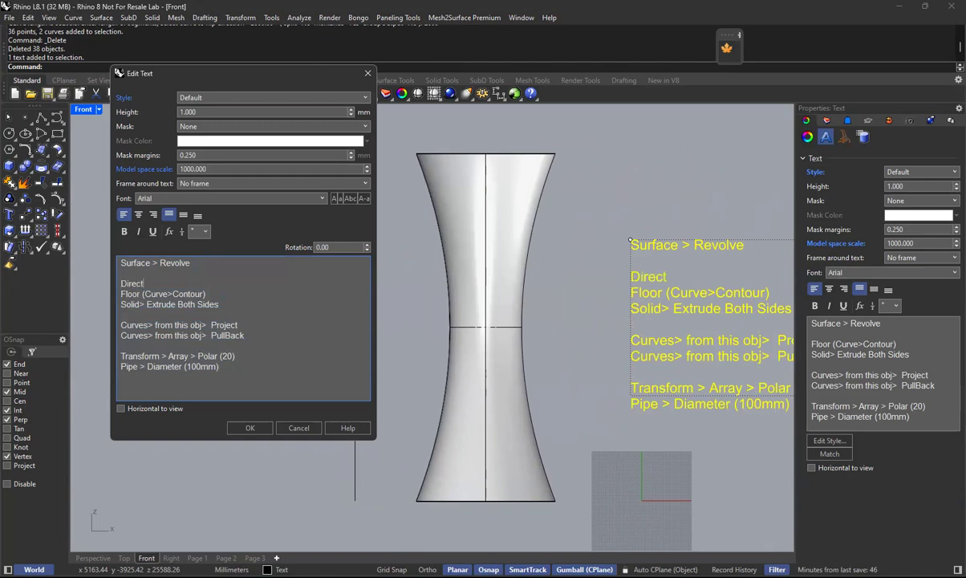
pyautogui.write('ion | DIR')
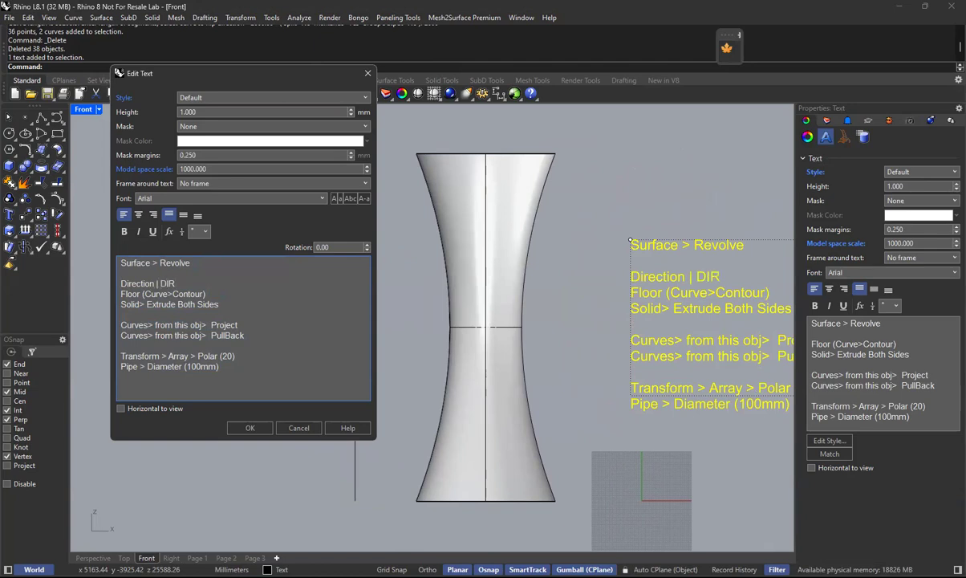
pyautogui.click(250, 428)
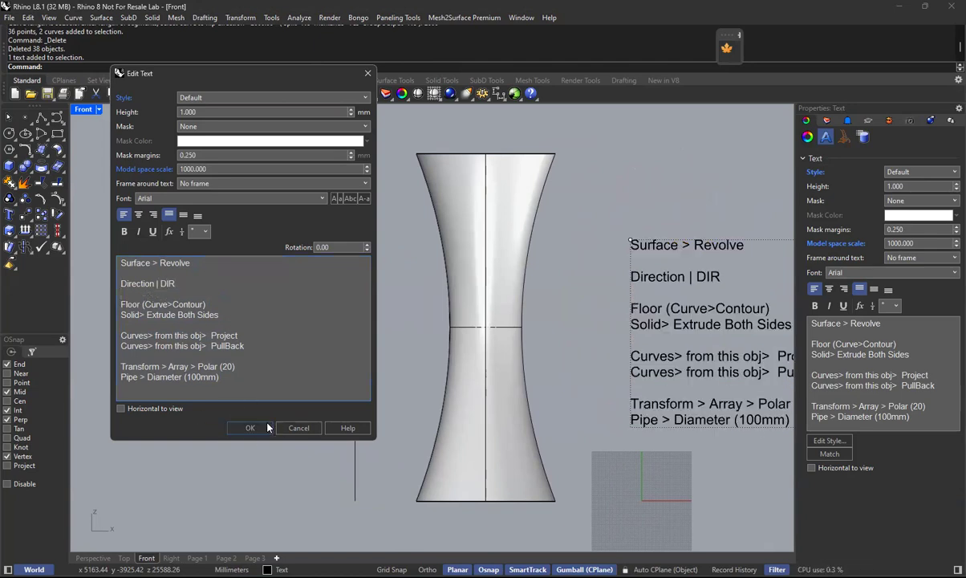
# Flip the direction of the vertical height line beside the tower with Dir so it runs upward.
pyautogui.moveTo(720, 250); pyautogui.dragTo(655, 242, button='right')
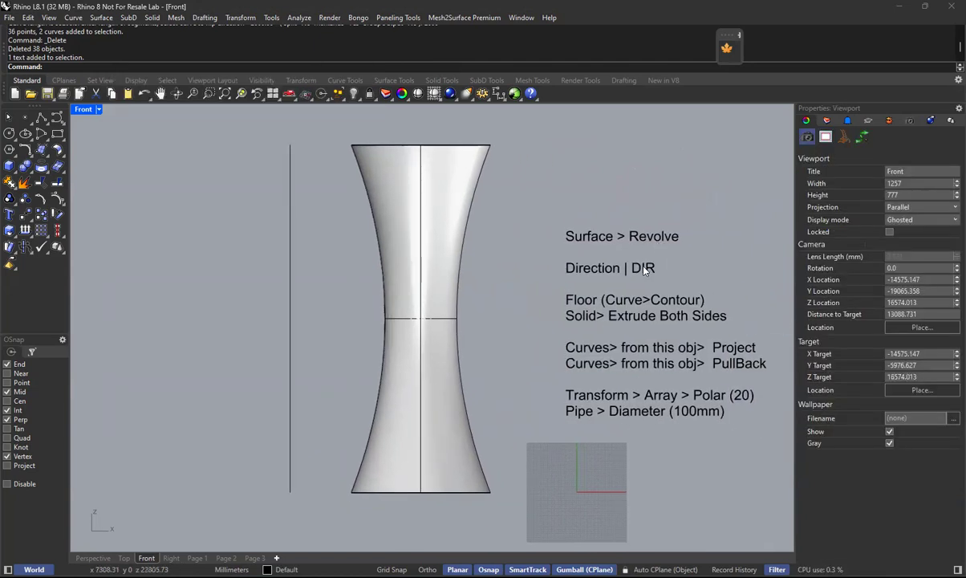
pyautogui.click(292, 225)
pyautogui.write('dir')
pyautogui.press('Return')
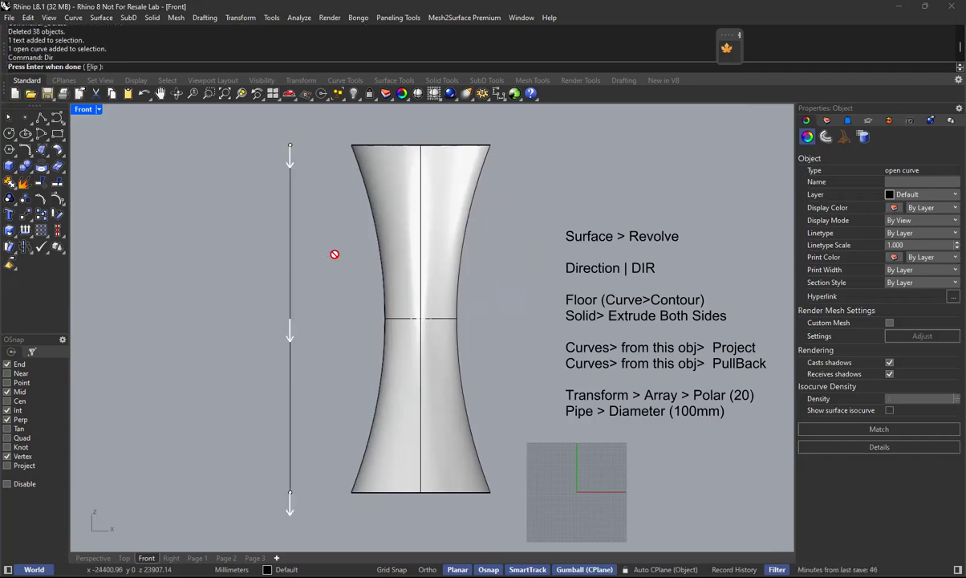
pyautogui.press('Return')
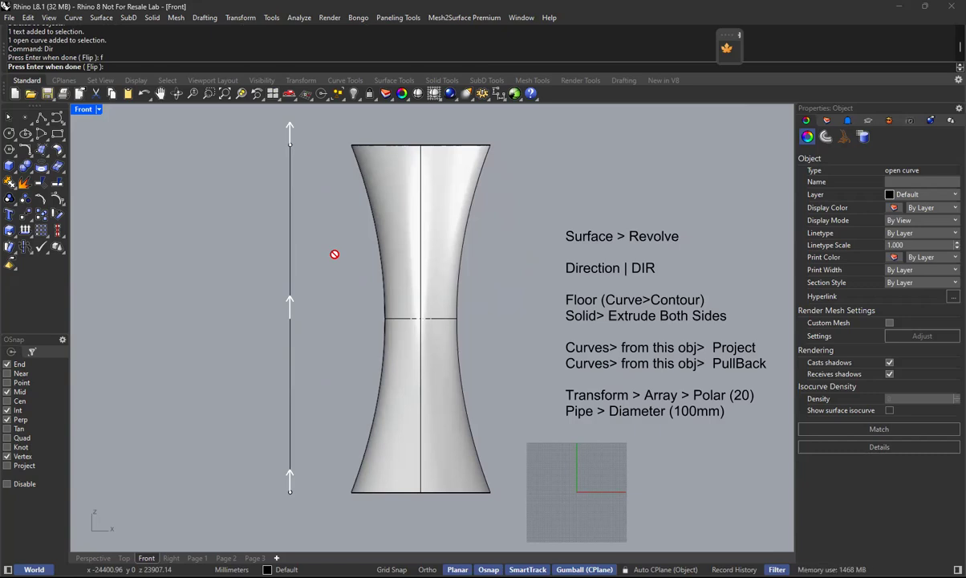
pyautogui.press('Return')
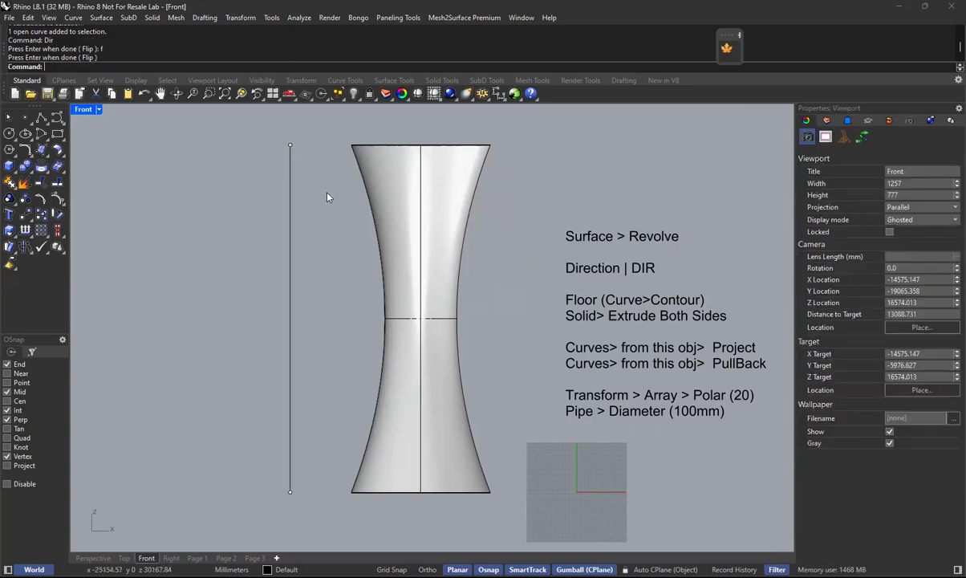
# Divide the vertical height line by length into 2500 mm segments.
pyautogui.rightClick(276, 51)
pyautogui.click(289, 117)
pyautogui.click(293, 246)
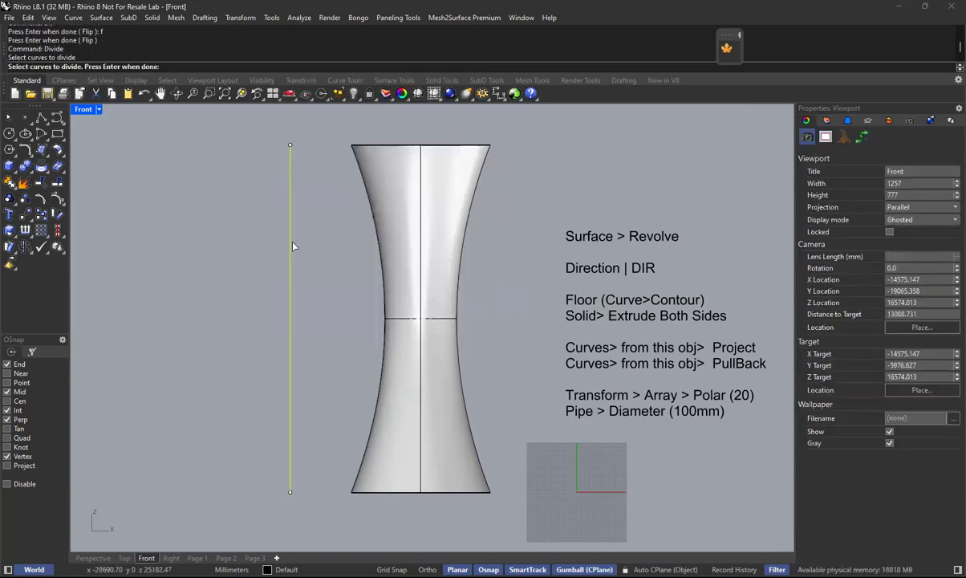
pyautogui.press('Return')
pyautogui.click(108, 67)
pyautogui.write('2500')
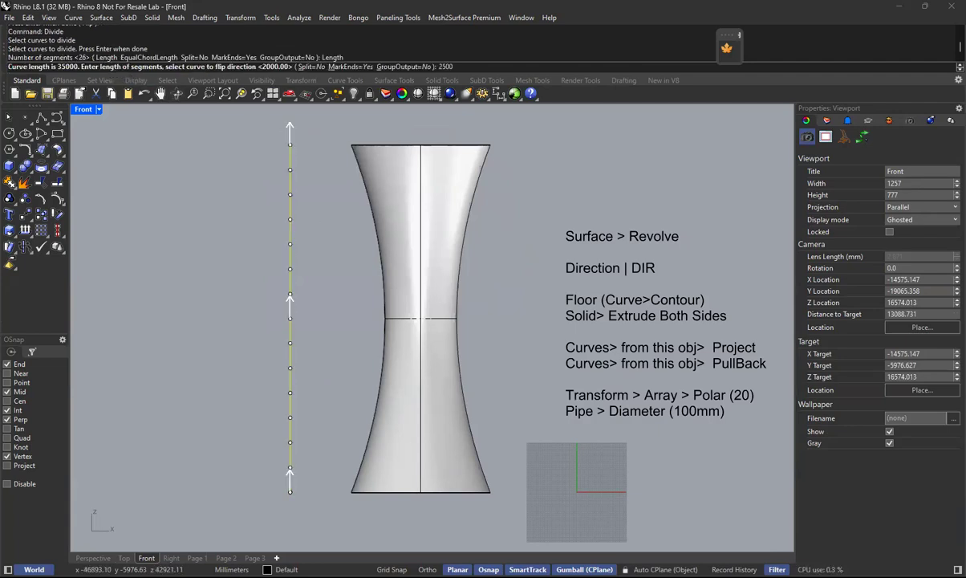
pyautogui.press('Return')
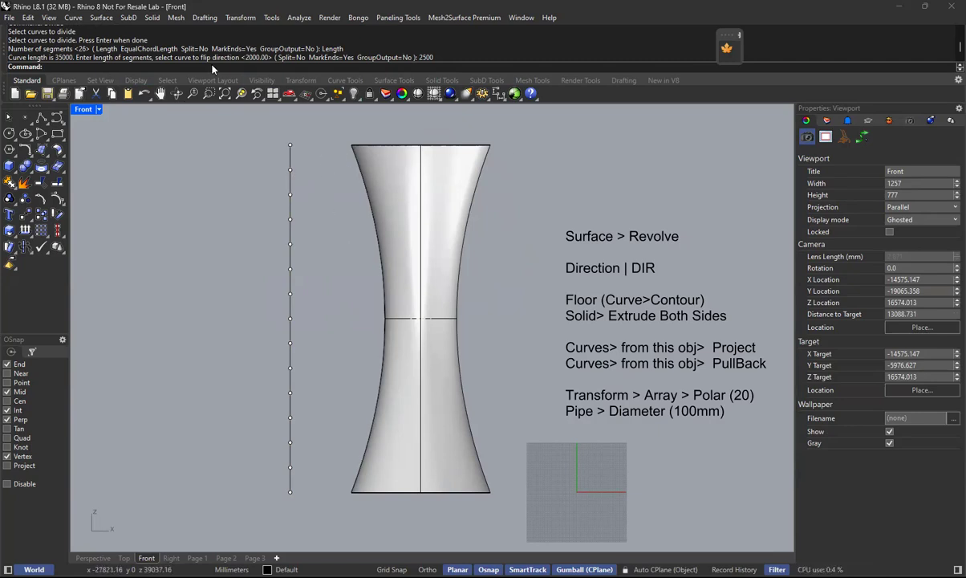
# Contour the revolved tower surface vertically upward from its base corner with 2500 mm between contours.
pyautogui.click(73, 18)
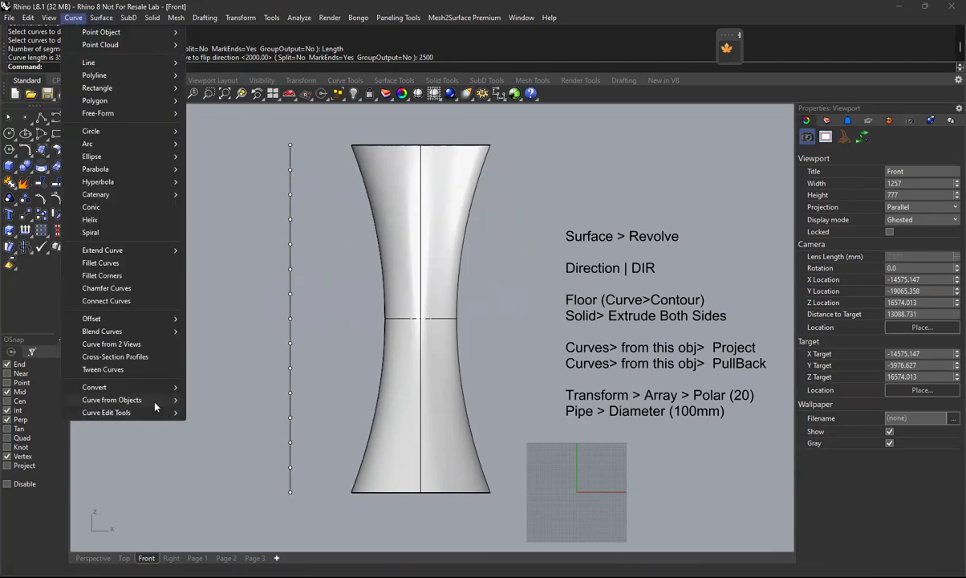
pyautogui.moveTo(155, 405)
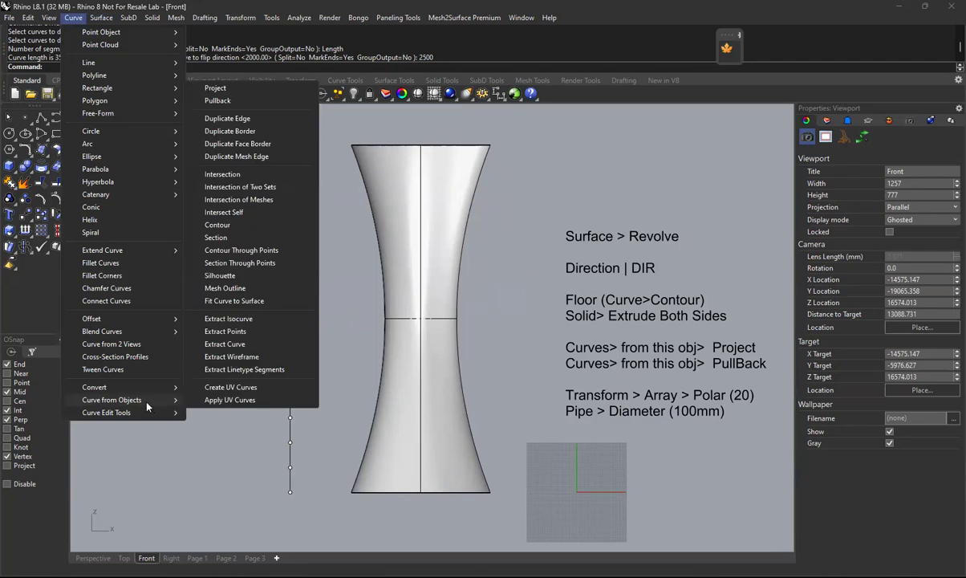
pyautogui.click(224, 229)
pyautogui.click(442, 420)
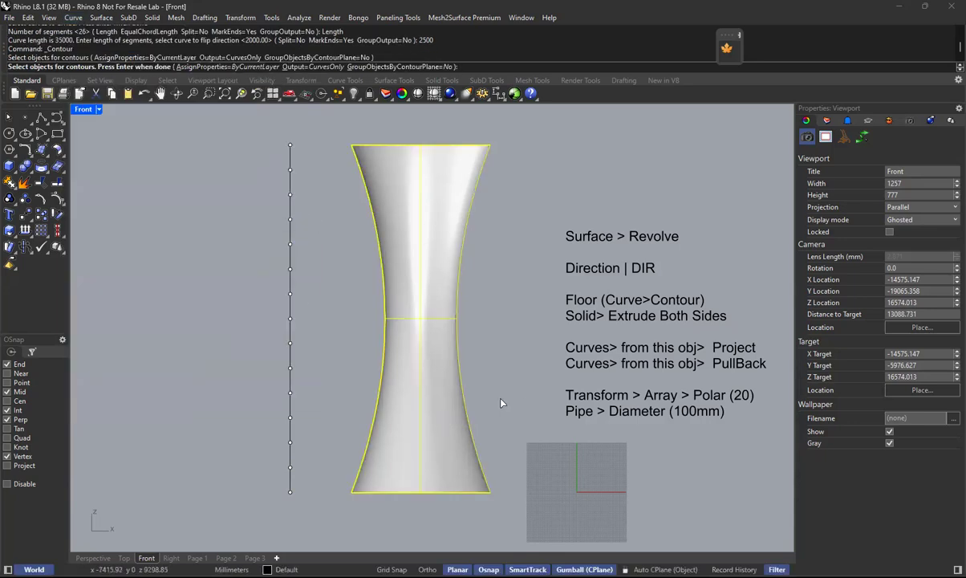
pyautogui.press('Return')
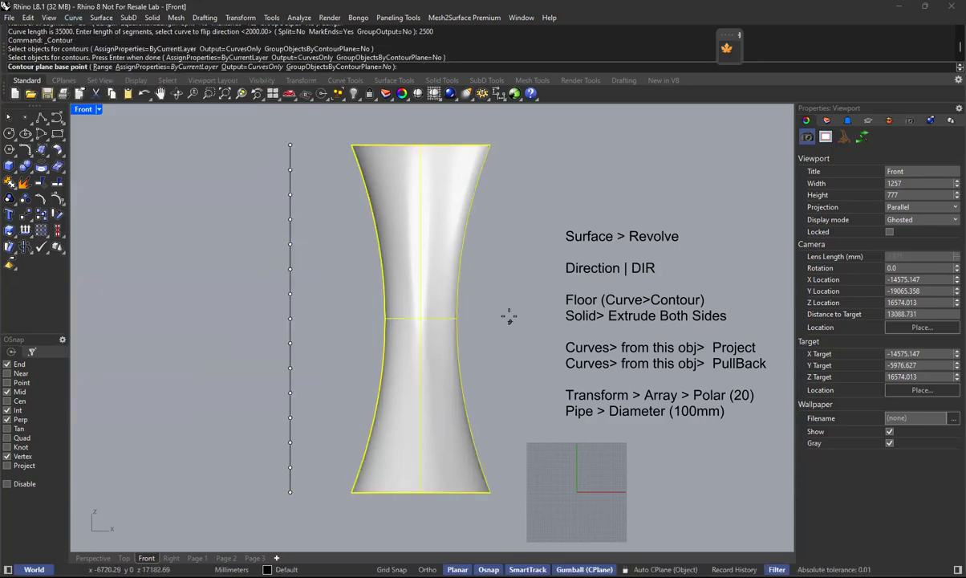
pyautogui.click(490, 491)
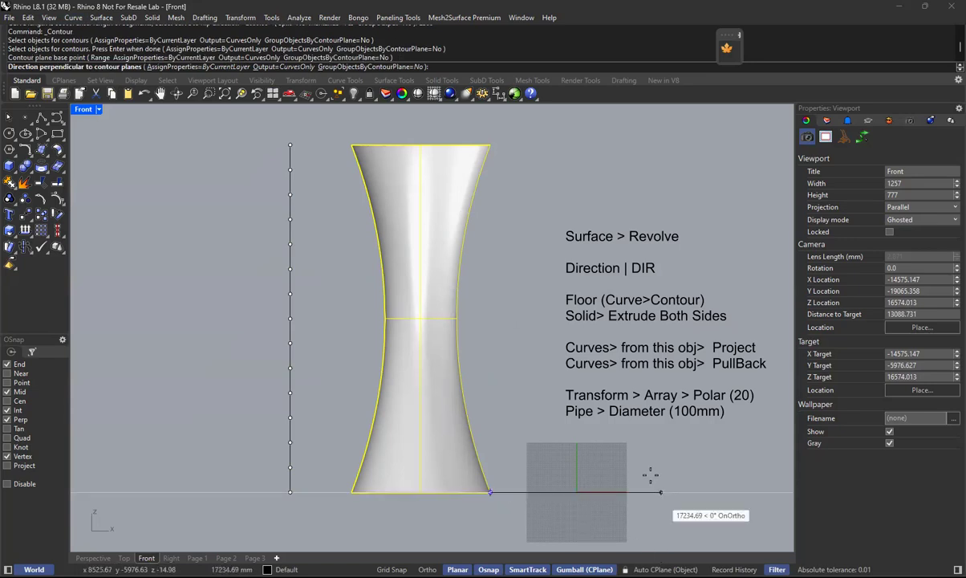
pyautogui.scroll(-1, 630, 192)
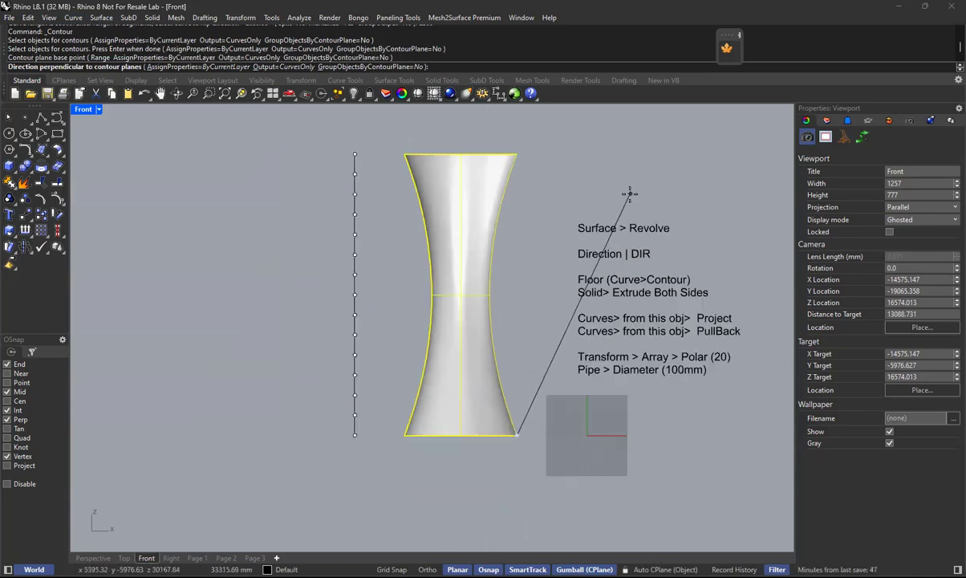
pyautogui.scroll(-2, 629, 193)
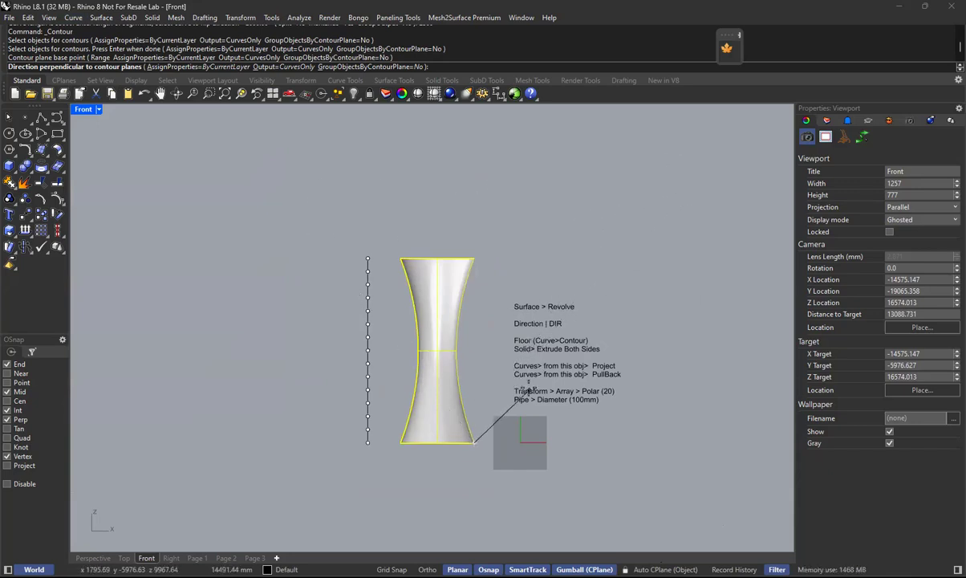
pyautogui.scroll(2, 473, 265)
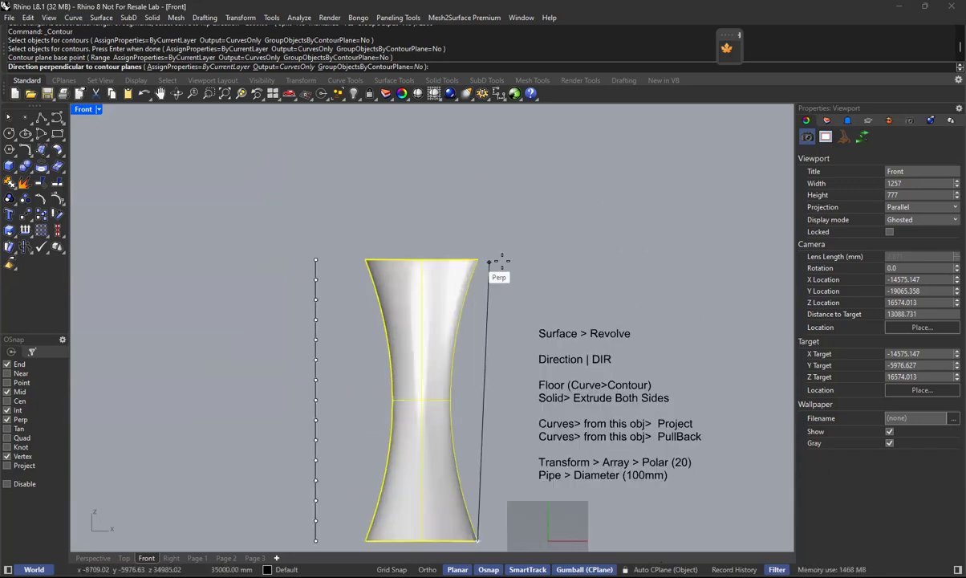
pyautogui.middleClick(513, 297)
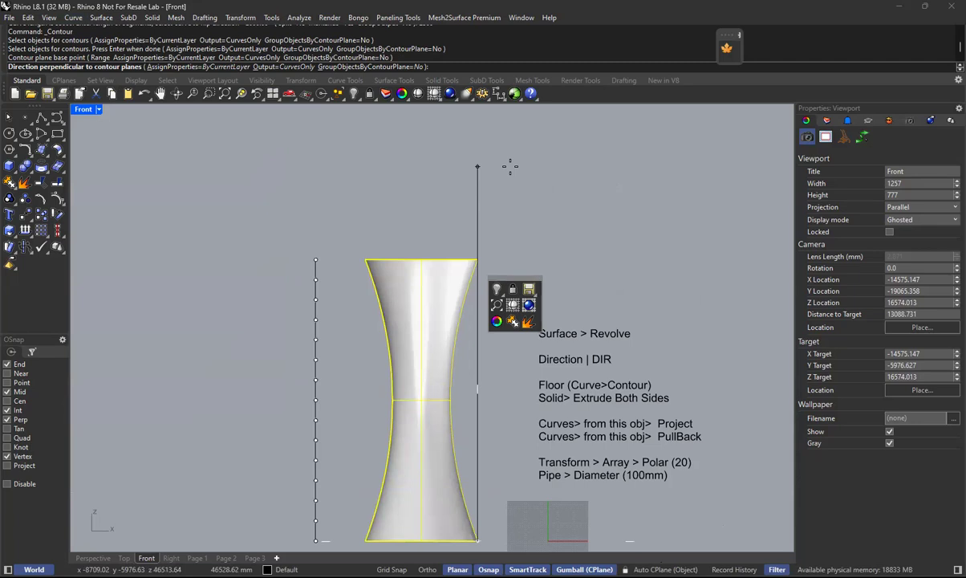
pyautogui.click(509, 167)
pyautogui.write('2500')
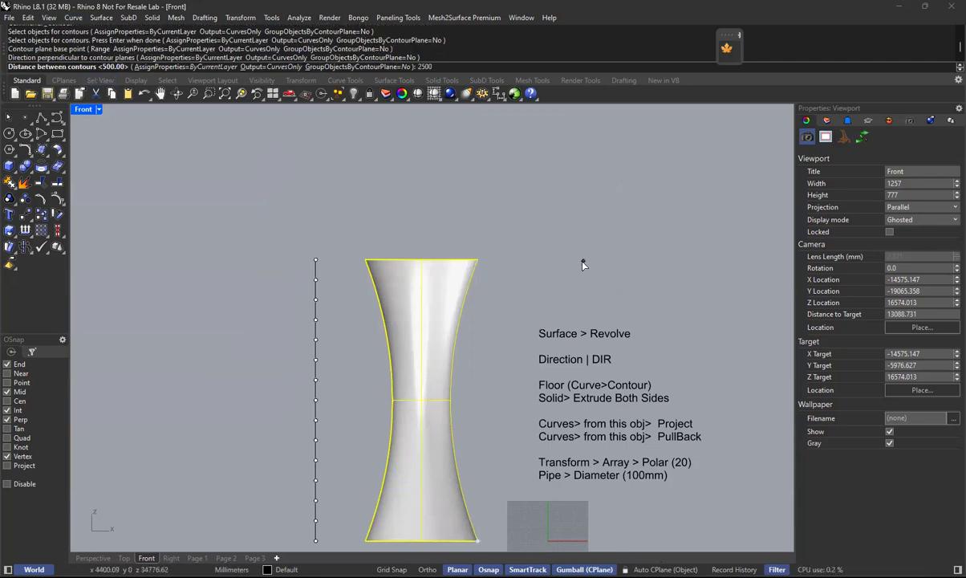
pyautogui.press('Return')
# Set the Front viewport to Wireframe display and inspect the tower's floor contours in the Perspective view.
pyautogui.moveTo(517, 280); pyautogui.dragTo(482, 211, button='right')
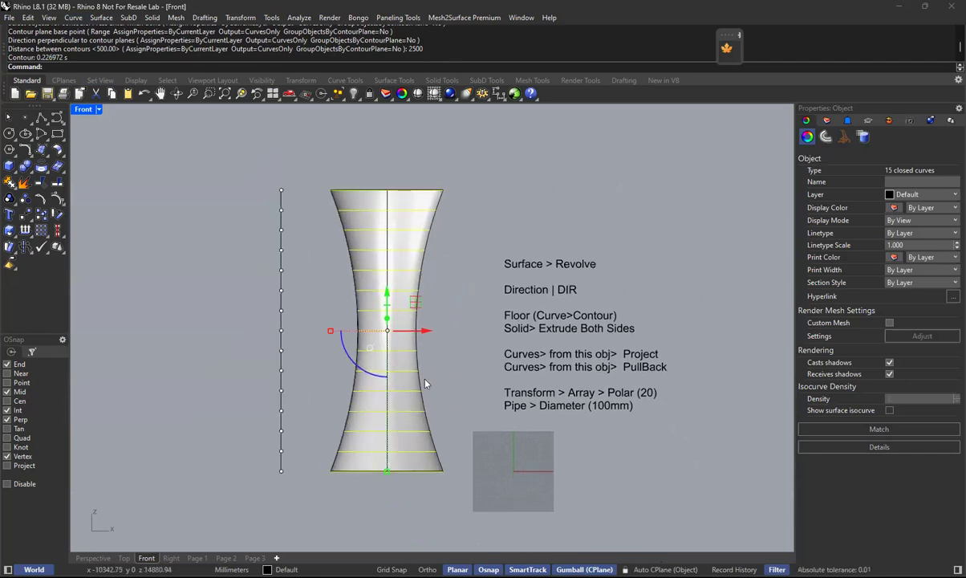
pyautogui.click(98, 110)
pyautogui.click(117, 155)
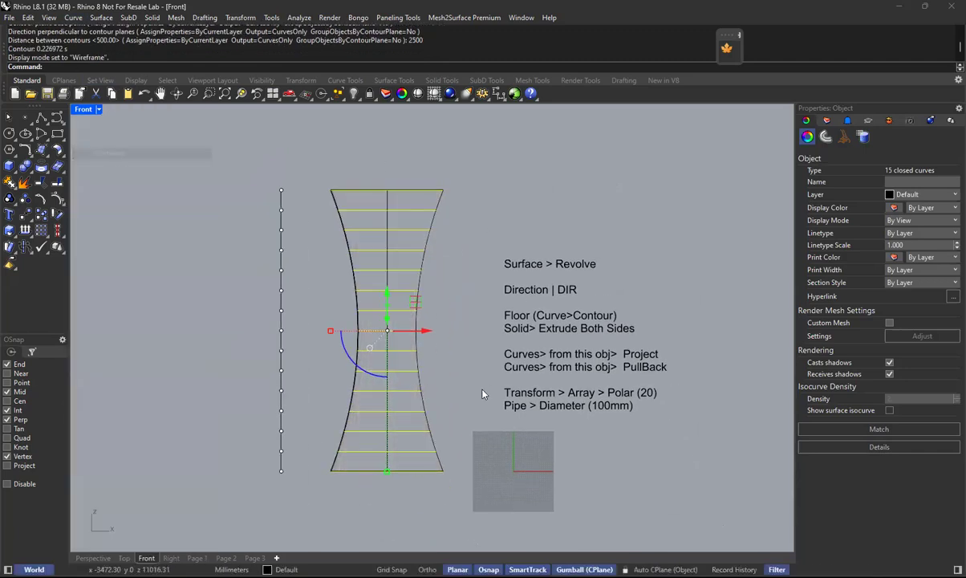
pyautogui.scroll(3, 373, 401)
pyautogui.scroll(-2, 472, 321)
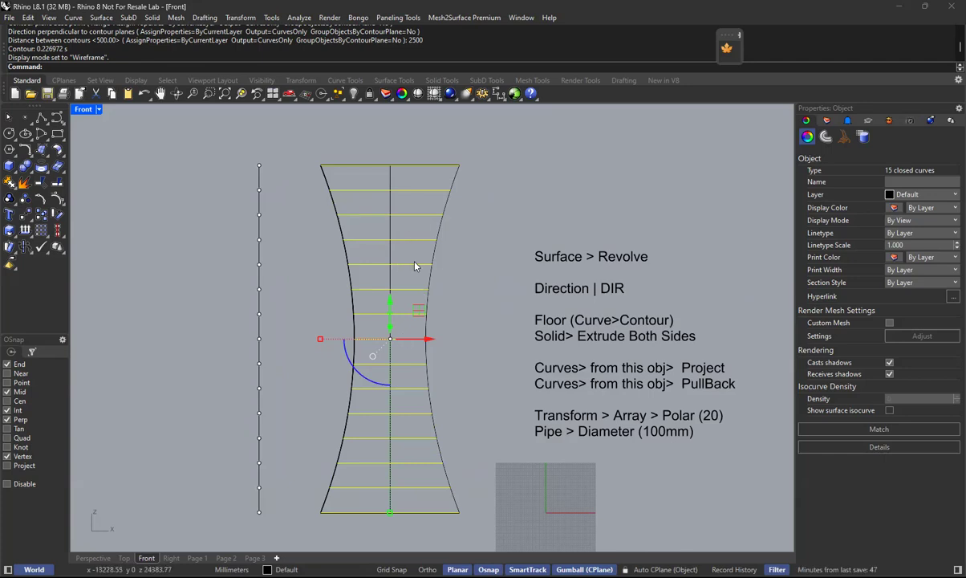
pyautogui.click(93, 558)
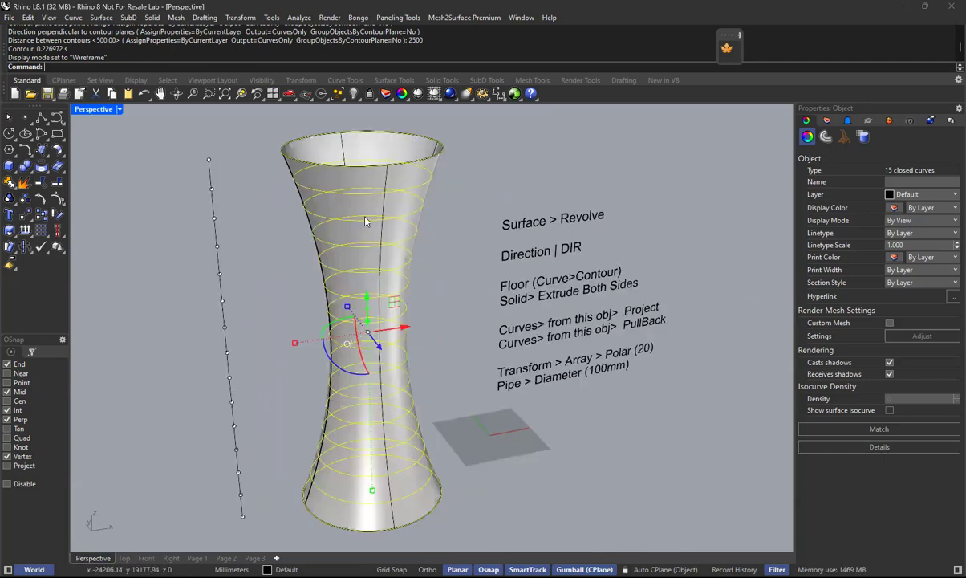
pyautogui.moveTo(365, 221); pyautogui.dragTo(408, 332, button='right')
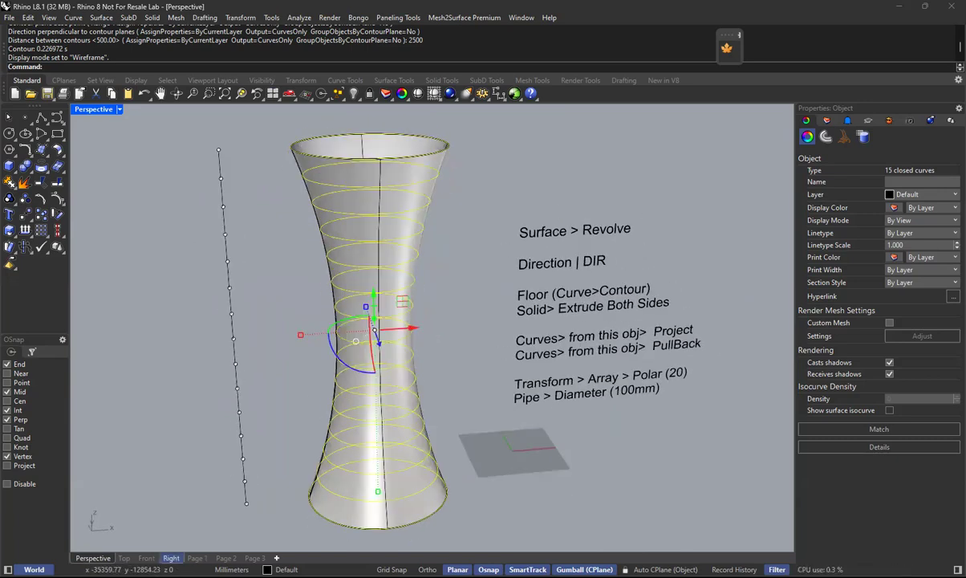
# Extrude the floor contour curves in the Front view as solids straight to both sides by 100 mm.
pyautogui.click(146, 557)
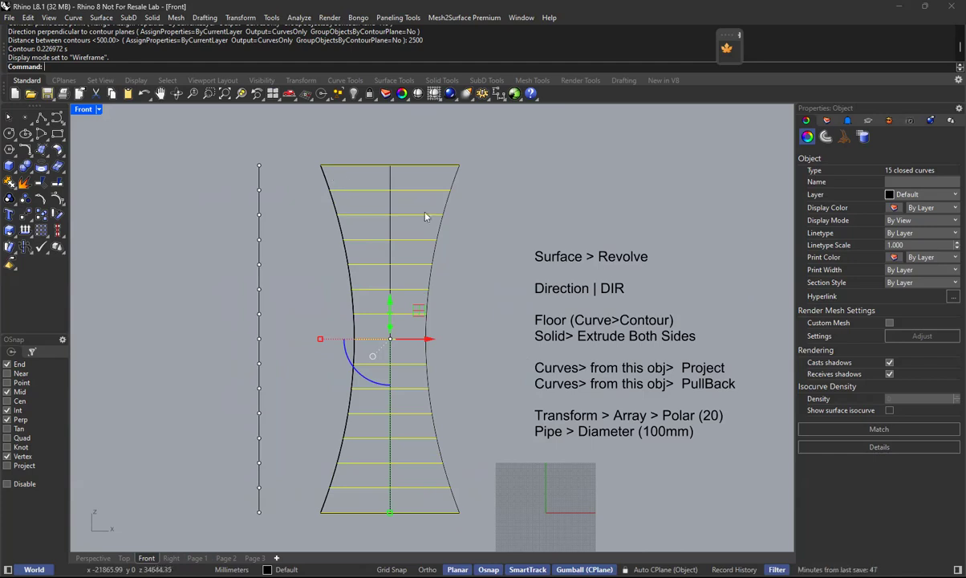
pyautogui.click(152, 18)
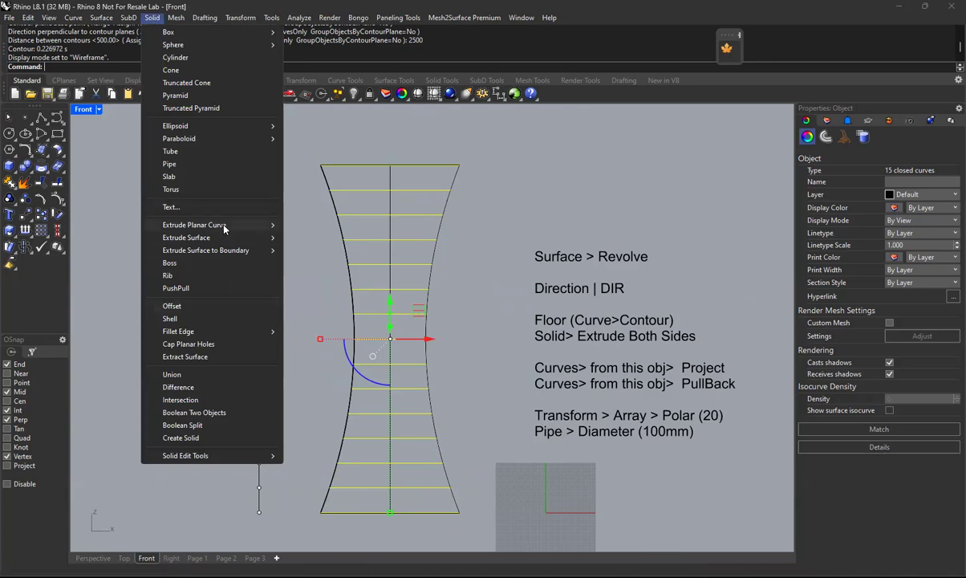
pyautogui.moveTo(224, 227)
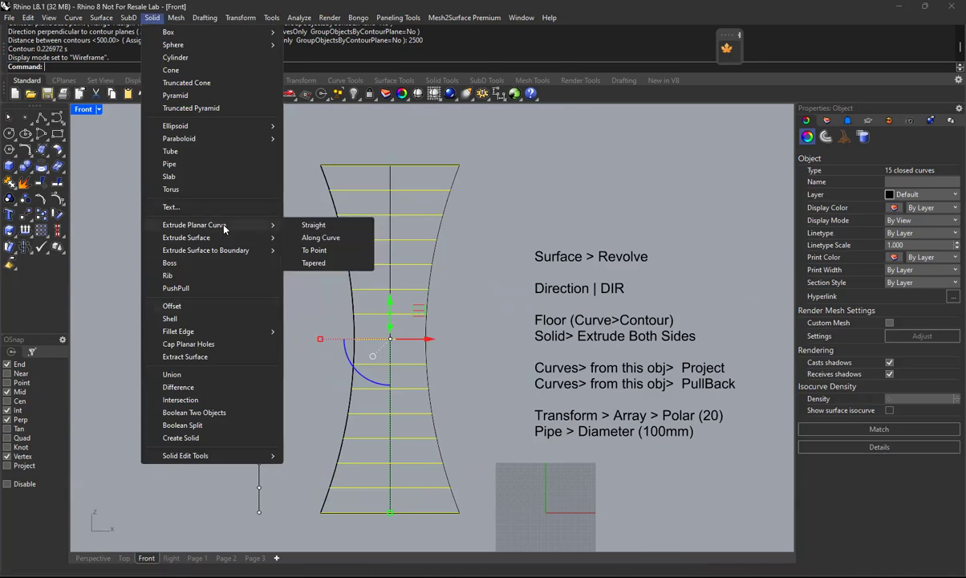
pyautogui.click(328, 229)
pyautogui.scroll(-3, 503, 412)
pyautogui.scroll(-2, 503, 412)
pyautogui.moveTo(432, 415); pyautogui.dragTo(332, 434, button='right')
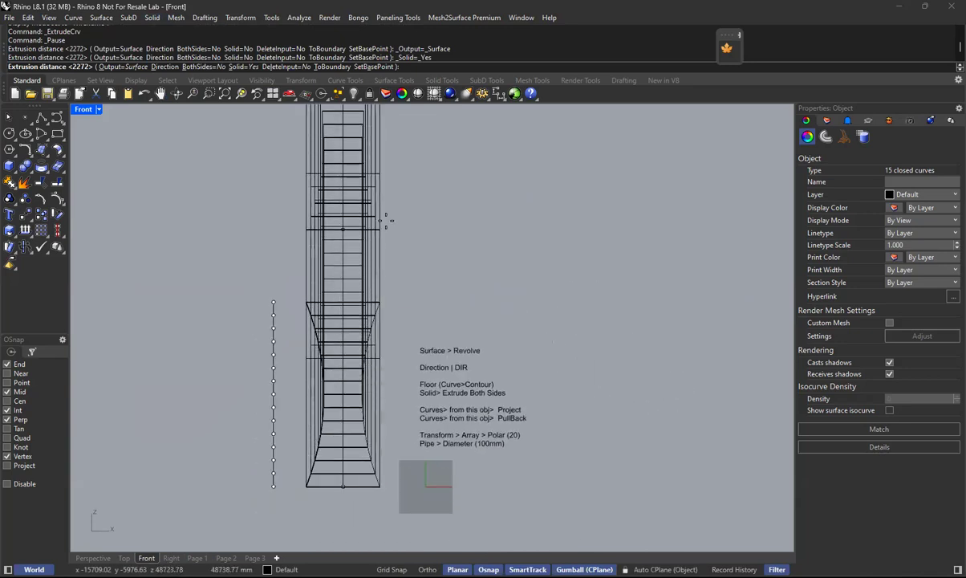
pyautogui.moveTo(419, 496); pyautogui.dragTo(440, 440, button='right')
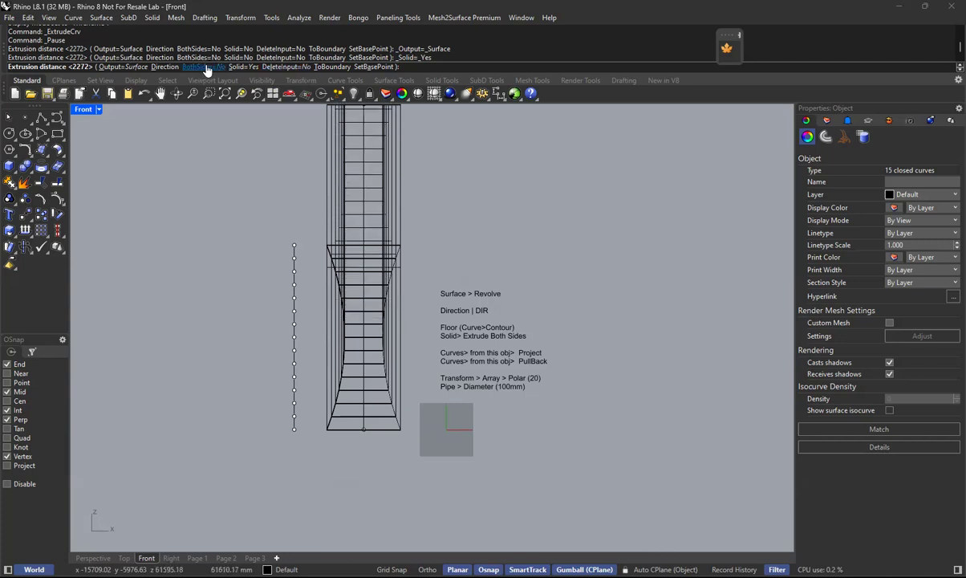
pyautogui.click(205, 67)
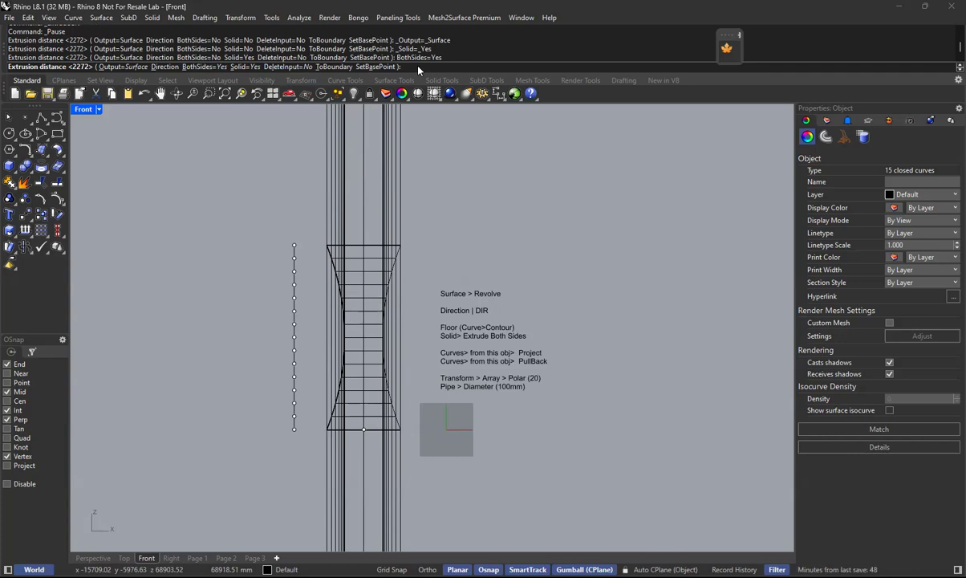
pyautogui.write('100')
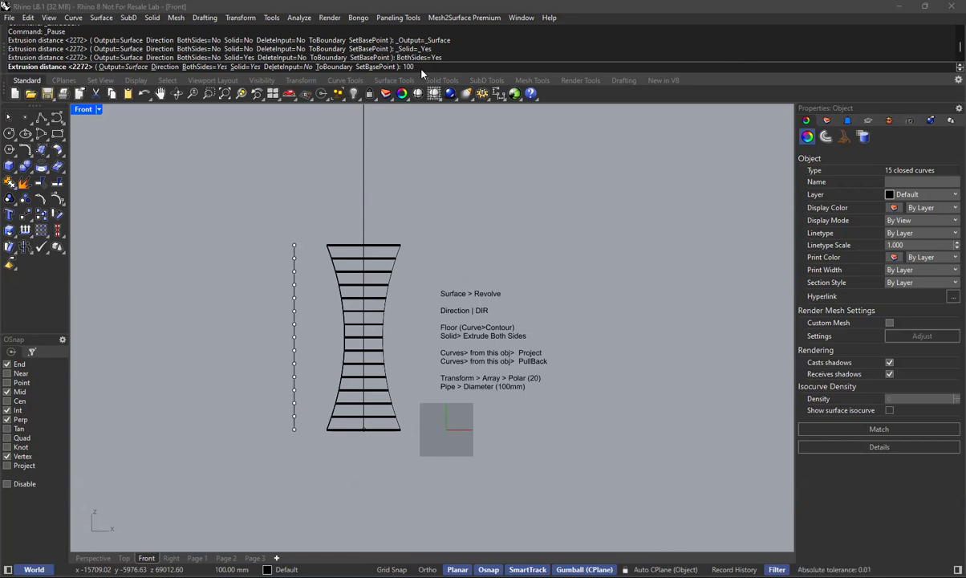
pyautogui.press('Return')
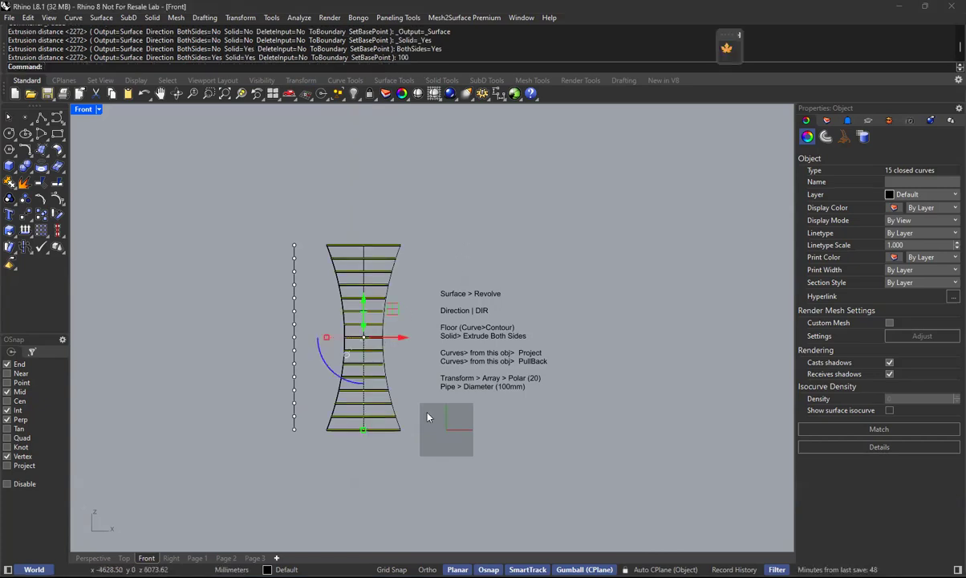
# Examine the extruded floor slabs against the tower profile in the Front view.
pyautogui.press('Escape')
pyautogui.scroll(4, 370, 433)
pyautogui.scroll(5, 345, 437)
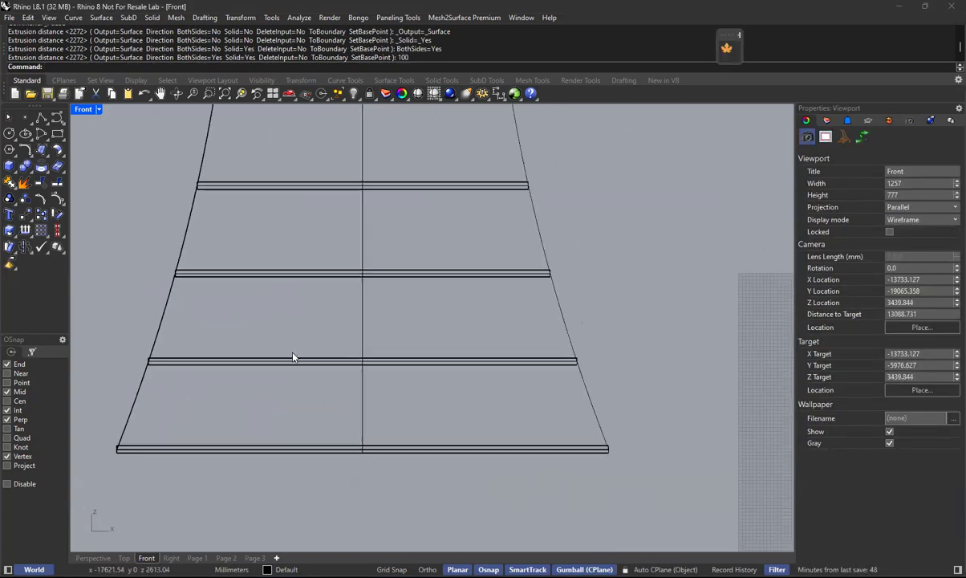
pyautogui.scroll(-4, 432, 328)
pyautogui.scroll(-5, 437, 312)
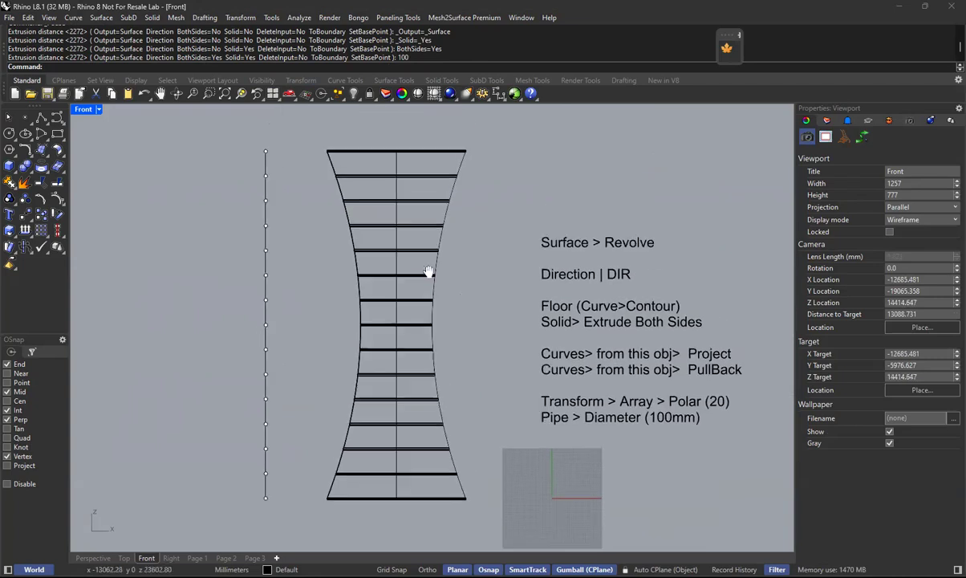
pyautogui.scroll(1, 482, 208)
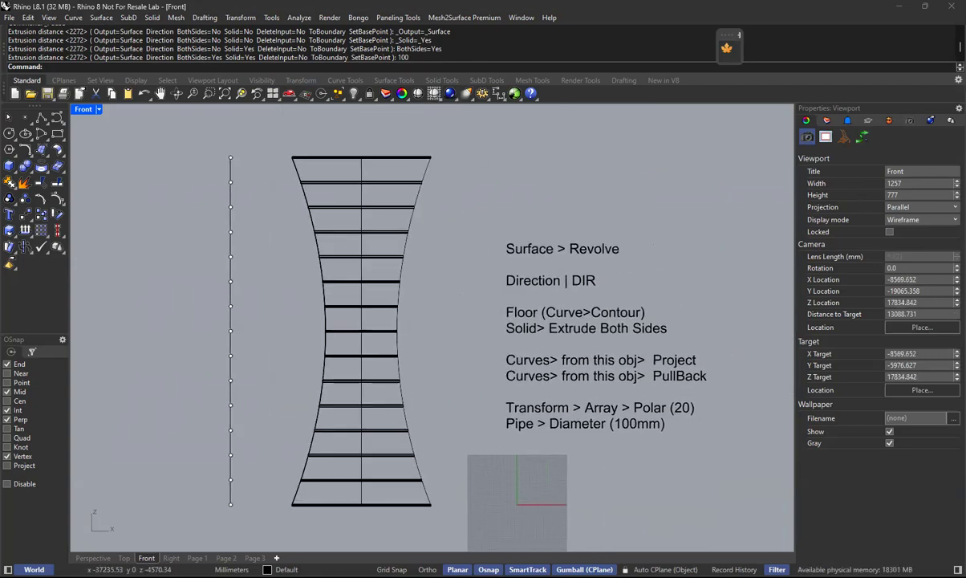
# Set the Perspective viewport to Ghosted display and inspect the floor slabs inside the tower.
pyautogui.click(93, 557)
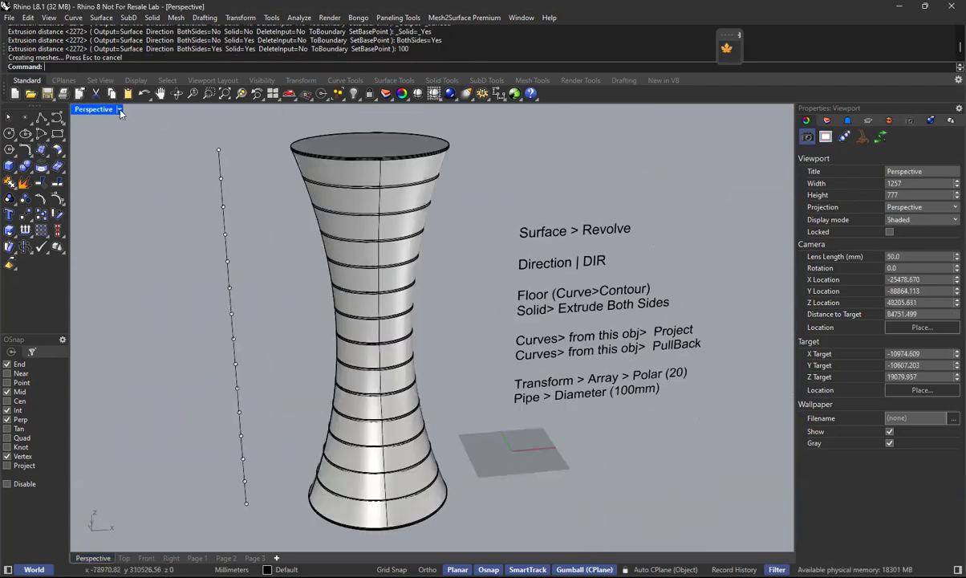
pyautogui.click(94, 109)
pyautogui.click(123, 194)
pyautogui.scroll(5, 353, 192)
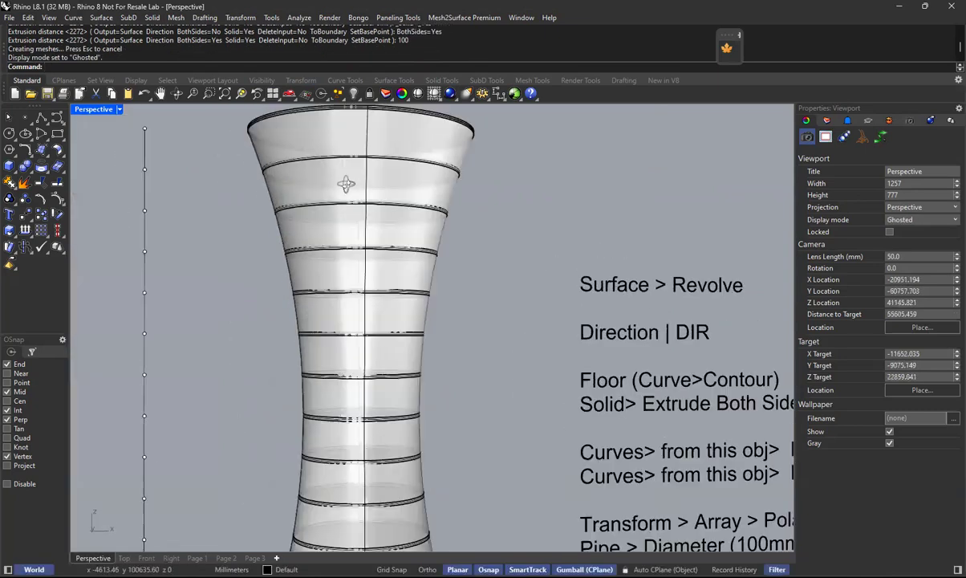
pyautogui.moveTo(363, 240); pyautogui.dragTo(368, 271, button='right')
pyautogui.scroll(4, 361, 210)
pyautogui.moveTo(363, 213)
pyautogui.mouseDown(button='right')
pyautogui.moveTo(345, 160)
pyautogui.moveTo(385, 168)
pyautogui.moveTo(403, 203)
pyautogui.moveTo(442, 216)
pyautogui.moveTo(377, 204)
pyautogui.mouseUp(button='right')
pyautogui.scroll(-6, 388, 209)
pyautogui.scroll(-2, 390, 208)
pyautogui.moveTo(430, 281); pyautogui.dragTo(376, 340, button='right')
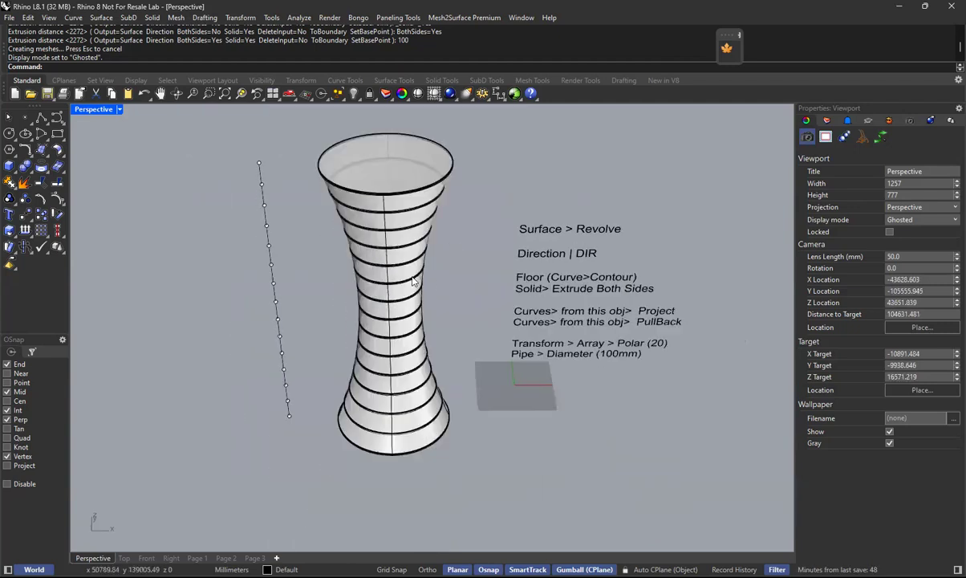
# Return the Perspective viewport to Shaded display and check the tower in the Right and Front views.
pyautogui.click(119, 110)
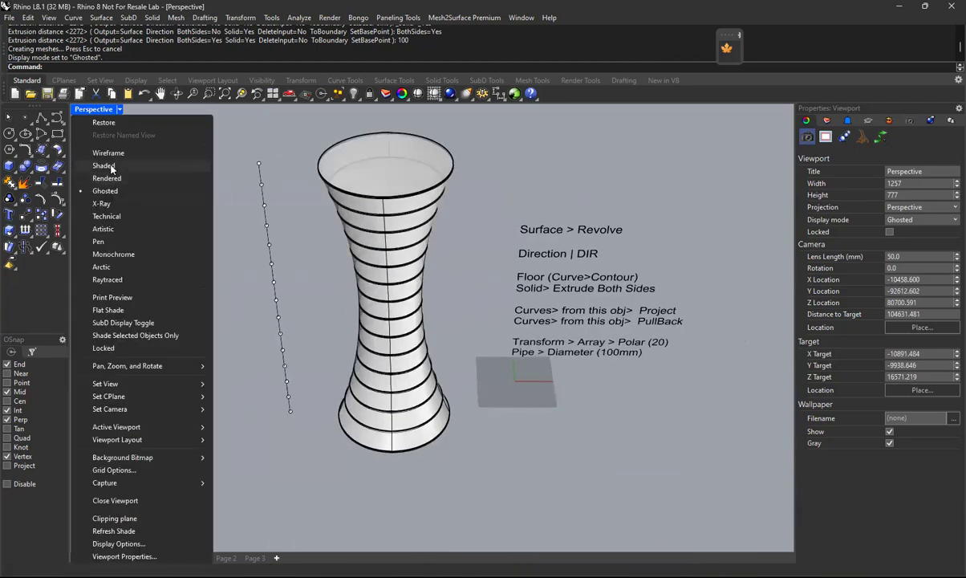
pyautogui.click(109, 166)
pyautogui.moveTo(458, 280); pyautogui.dragTo(427, 227, button='right')
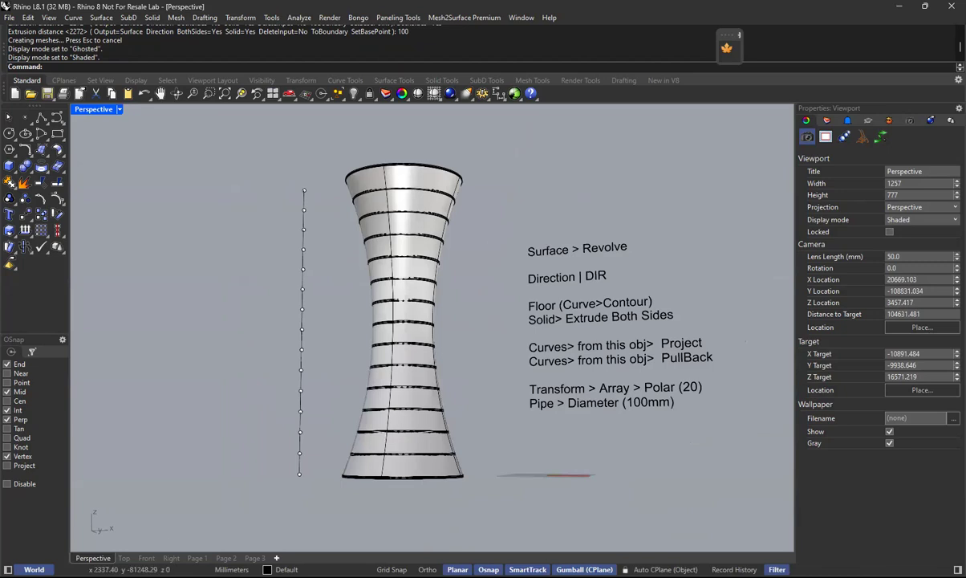
pyautogui.click(171, 557)
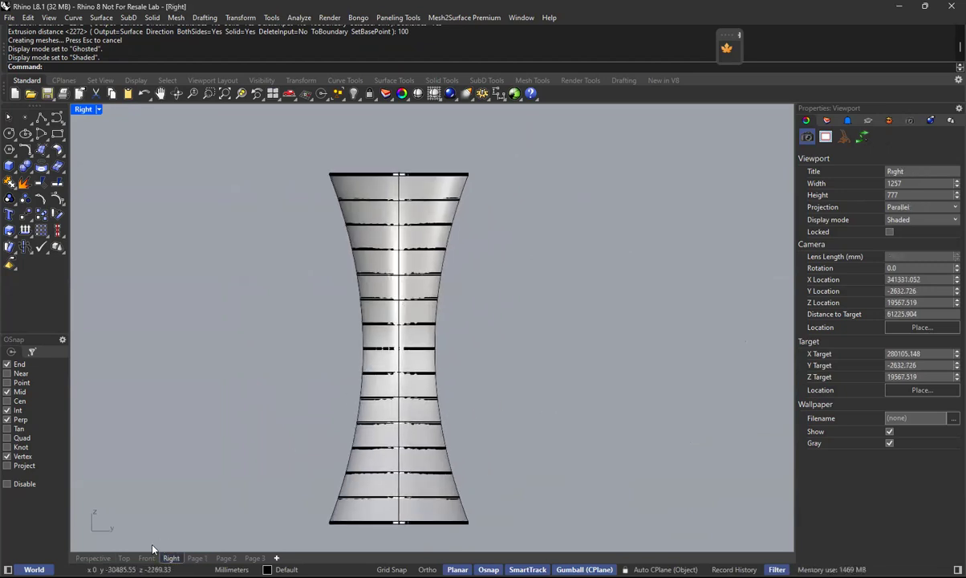
pyautogui.click(146, 558)
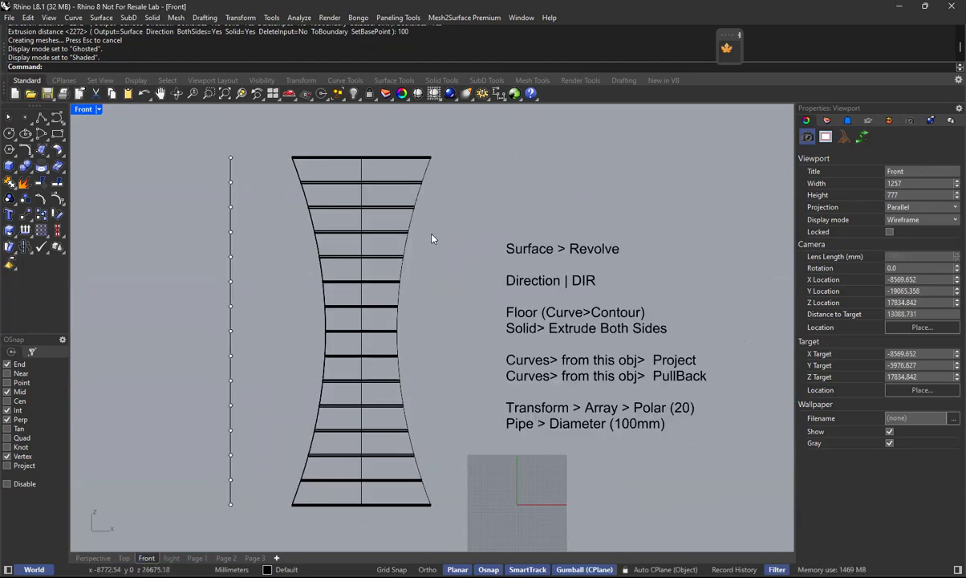
pyautogui.moveTo(430, 234); pyautogui.dragTo(451, 238, button='right')
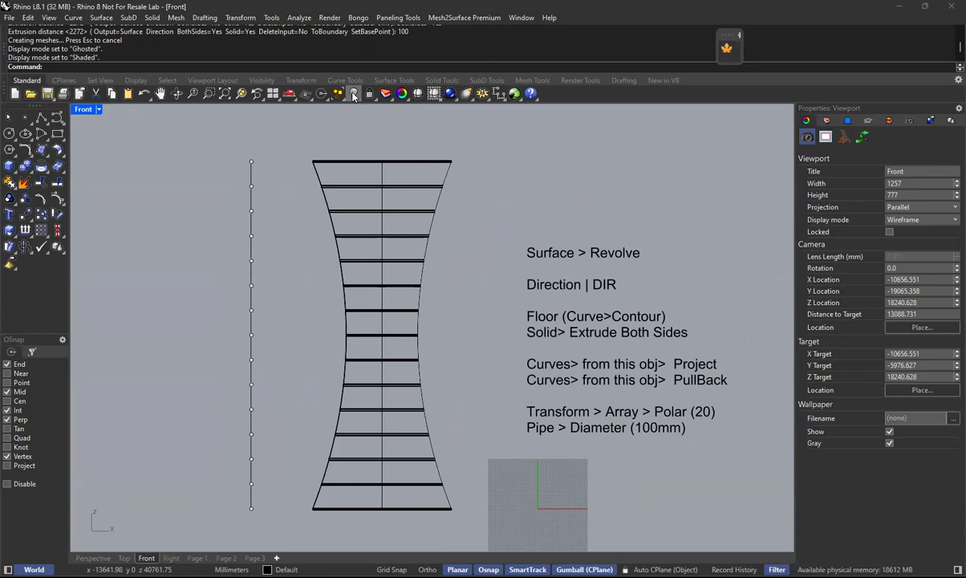
# Show all hidden objects to compare with the finished towers, and undo the Show command each time.
pyautogui.click(354, 96)
pyautogui.click(374, 118)
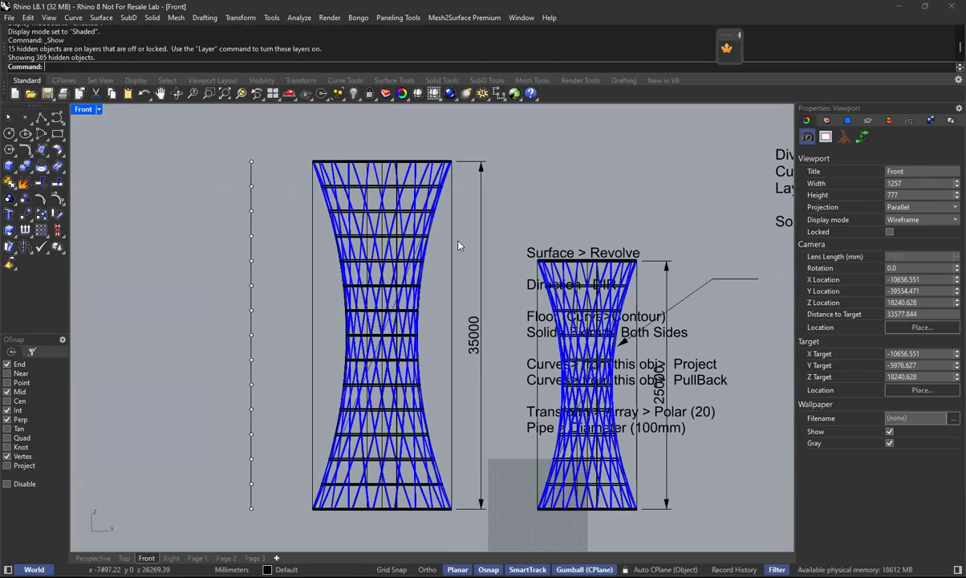
pyautogui.write('u')
pyautogui.press('Return')
pyautogui.write('Show')
pyautogui.press('Return')
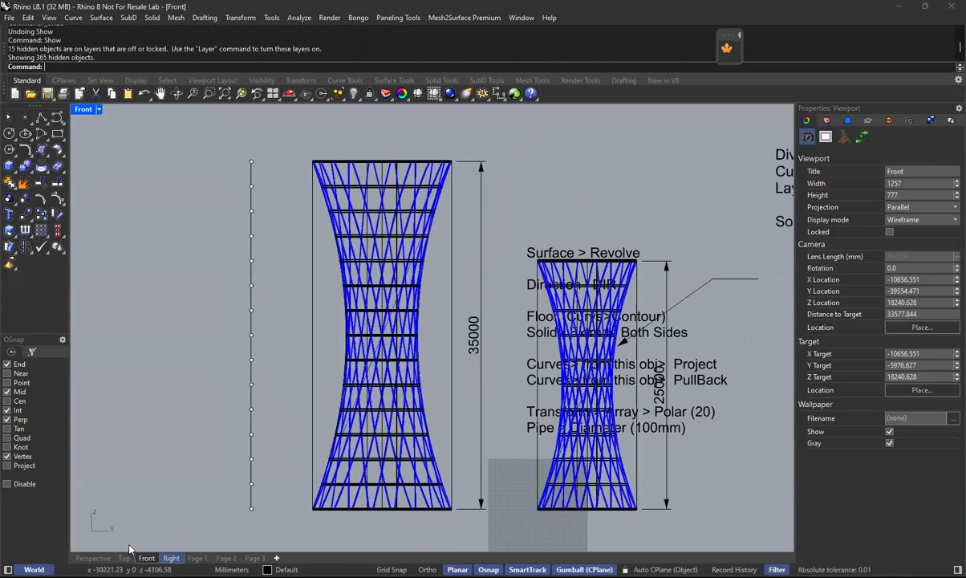
pyautogui.write('u')
pyautogui.press('Return')
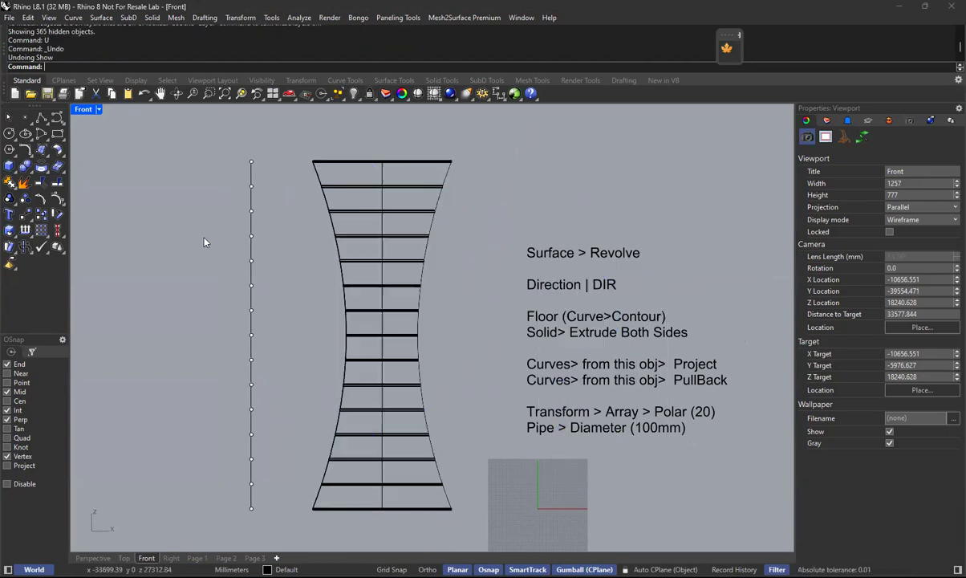
# Show only the dimensioned bounding boxes of both towers from the hidden objects, in the Perspective view.
pyautogui.click(93, 558)
pyautogui.moveTo(464, 233)
pyautogui.mouseDown(button='right')
pyautogui.moveTo(470, 266)
pyautogui.moveTo(357, 105)
pyautogui.mouseUp(button='right')
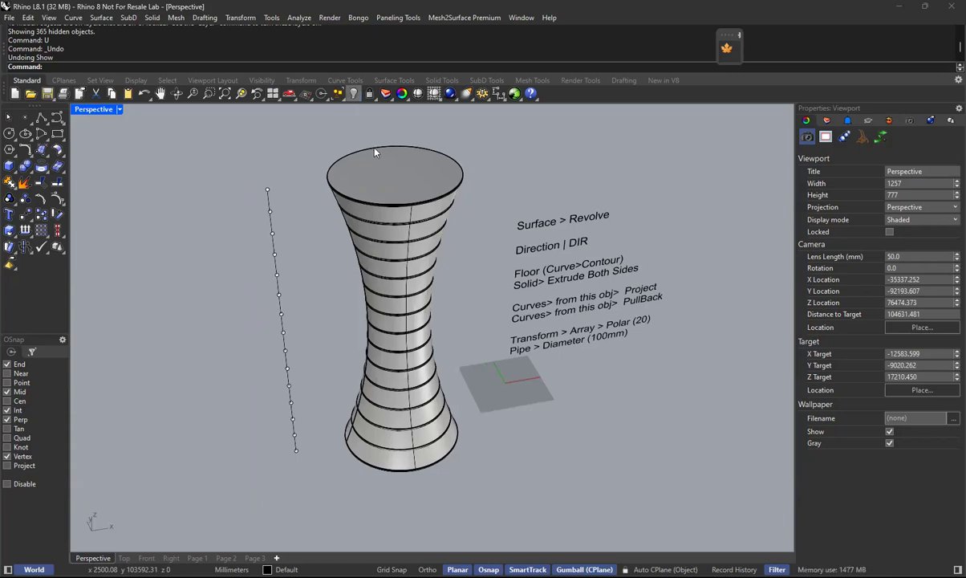
pyautogui.click(354, 93)
pyautogui.click(402, 117)
pyautogui.rightClick(470, 227)
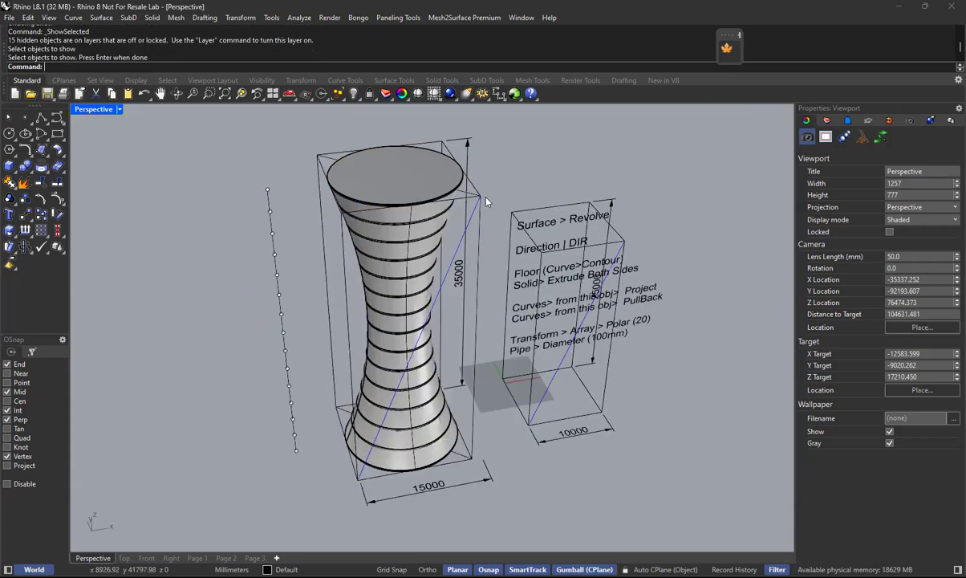
# Move the workflow text note along the X axis, clear of the smaller bounding box.
pyautogui.moveTo(404, 341); pyautogui.dragTo(428, 235, button='right')
pyautogui.moveTo(431, 305); pyautogui.dragTo(599, 294, button='right')
pyautogui.click(599, 295)
pyautogui.moveTo(623, 276); pyautogui.dragTo(758, 273)
pyautogui.click(600, 357)
pyautogui.moveTo(600, 357); pyautogui.dragTo(483, 314, button='right')
pyautogui.scroll(2, 405, 338)
pyautogui.scroll(-2, 486, 348)
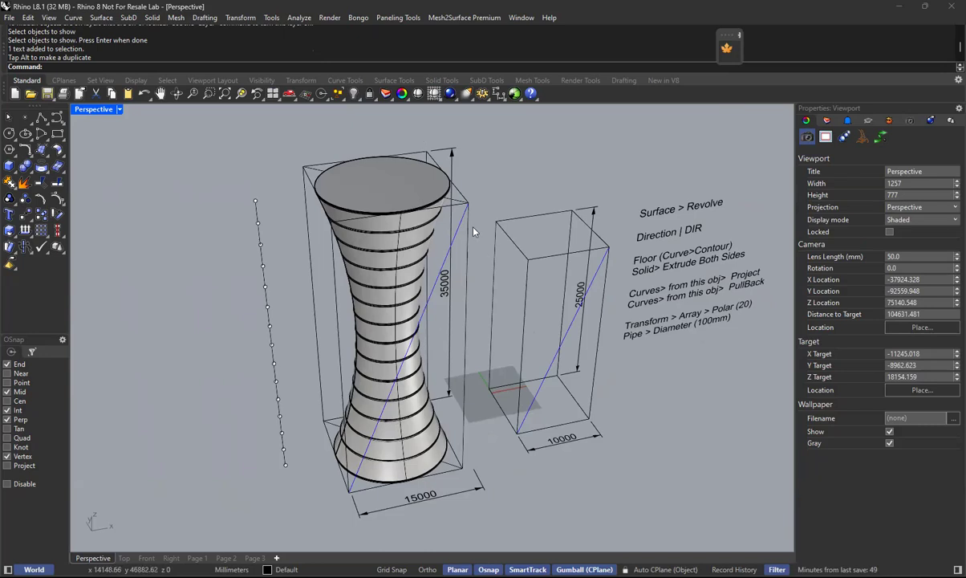
# Undo the text move and the selective showing of the bounding boxes.
pyautogui.write('U')
pyautogui.press('Return')
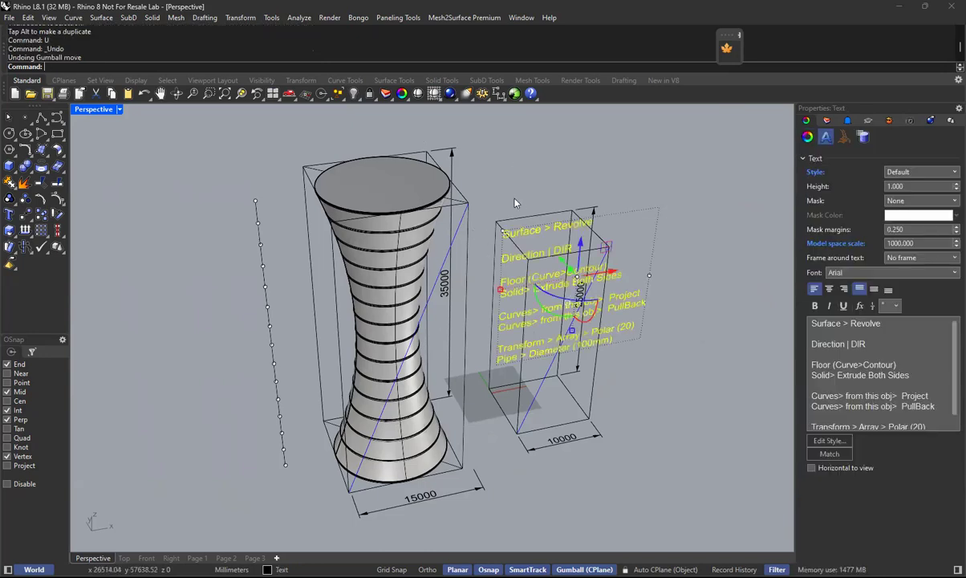
pyautogui.hotkey('ctrl', 'z')
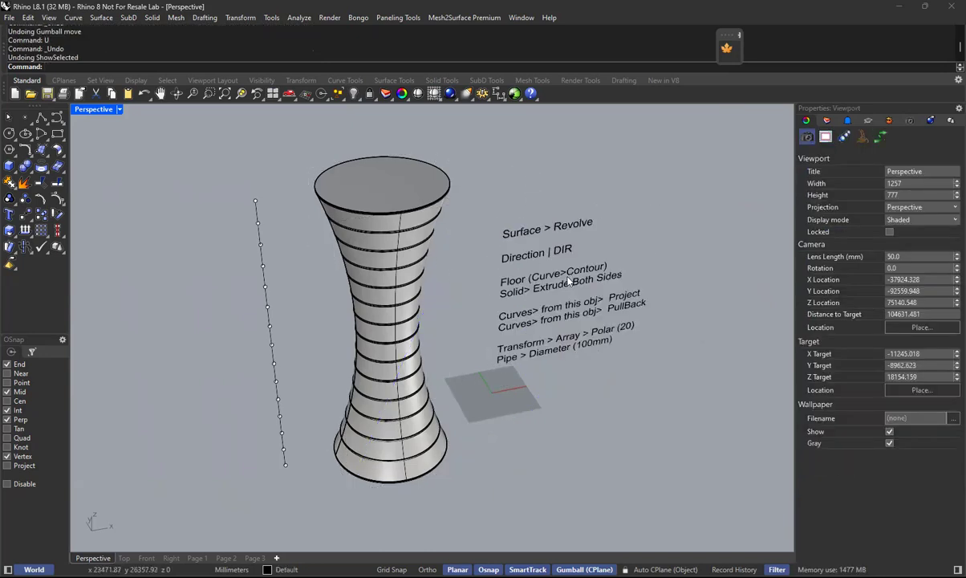
# Move the workflow text note along the X axis, farther away from the tower.
pyautogui.click(568, 280)
pyautogui.moveTo(609, 273); pyautogui.dragTo(771, 250)
pyautogui.click(701, 413)
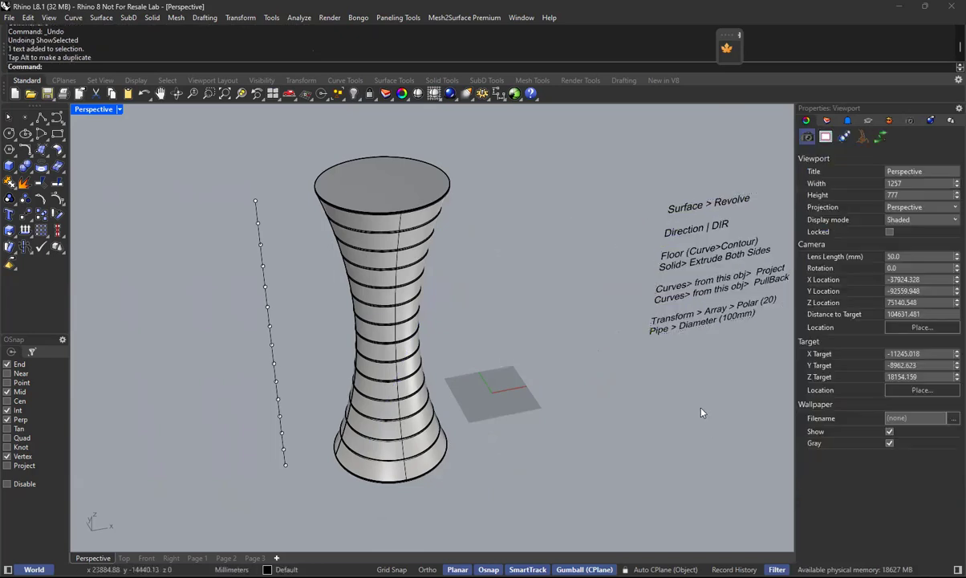
# Show only the leader arrow and the dimensioned bounding boxes of both towers from the hidden objects.
pyautogui.click(351, 95)
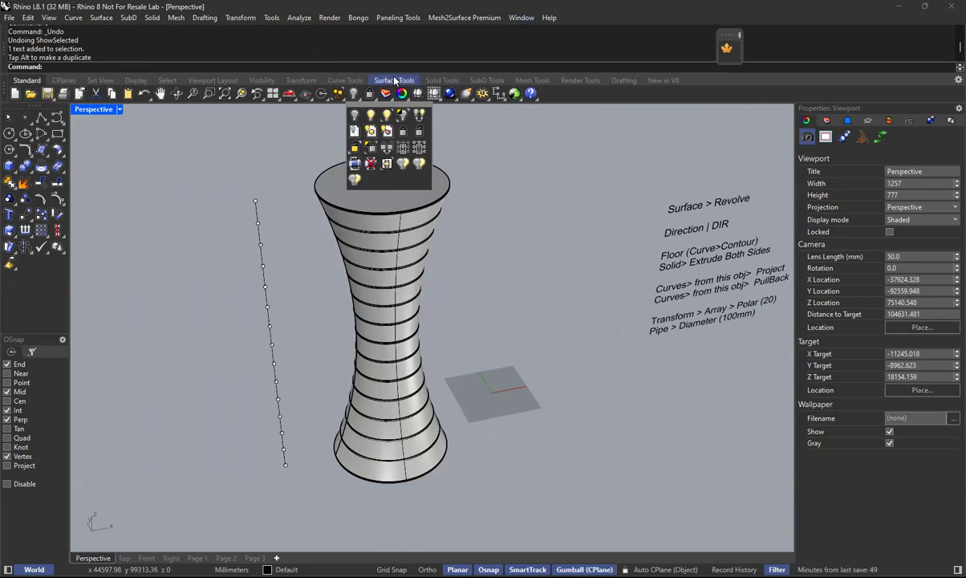
pyautogui.hotkey('alt', 'Tab')
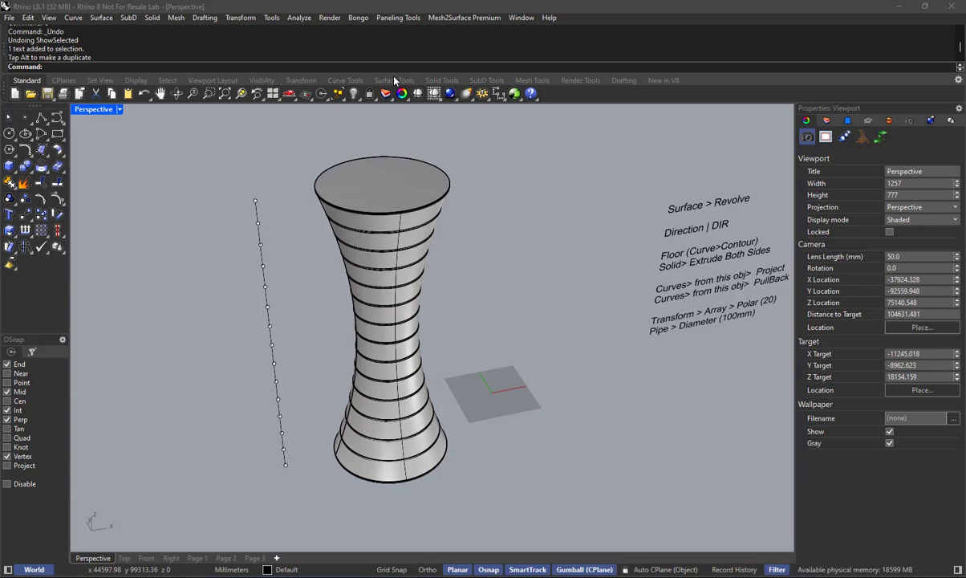
pyautogui.click(354, 93)
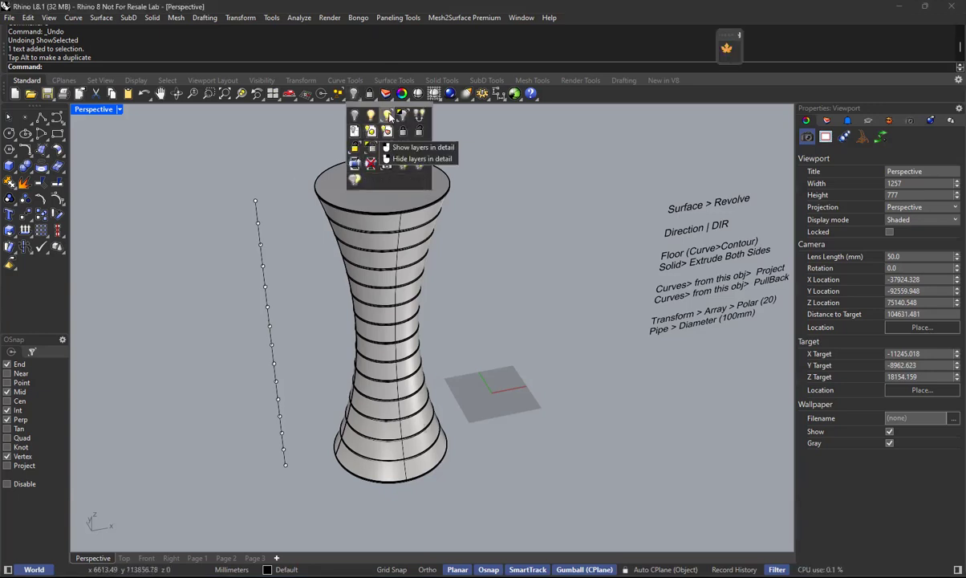
pyautogui.click(388, 118)
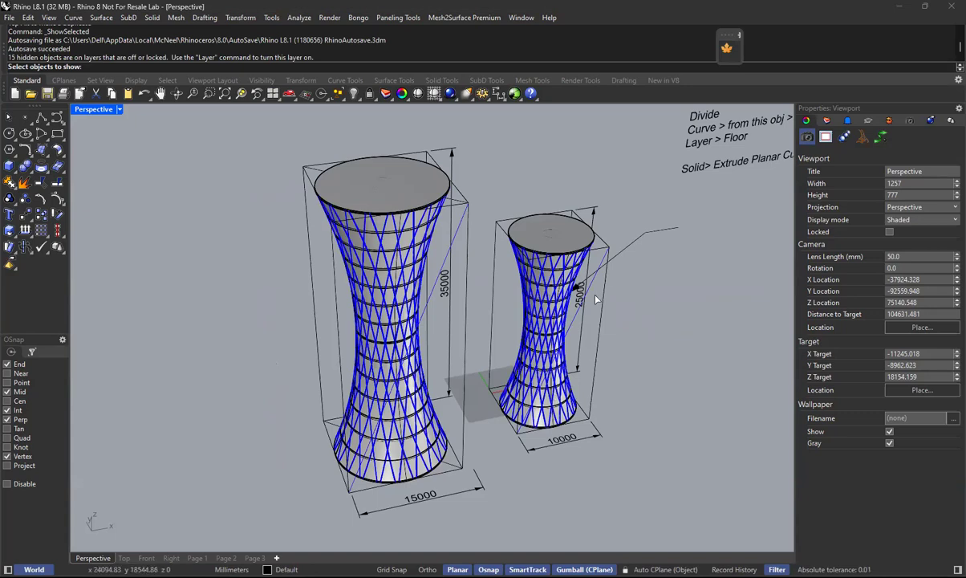
pyautogui.click(614, 258)
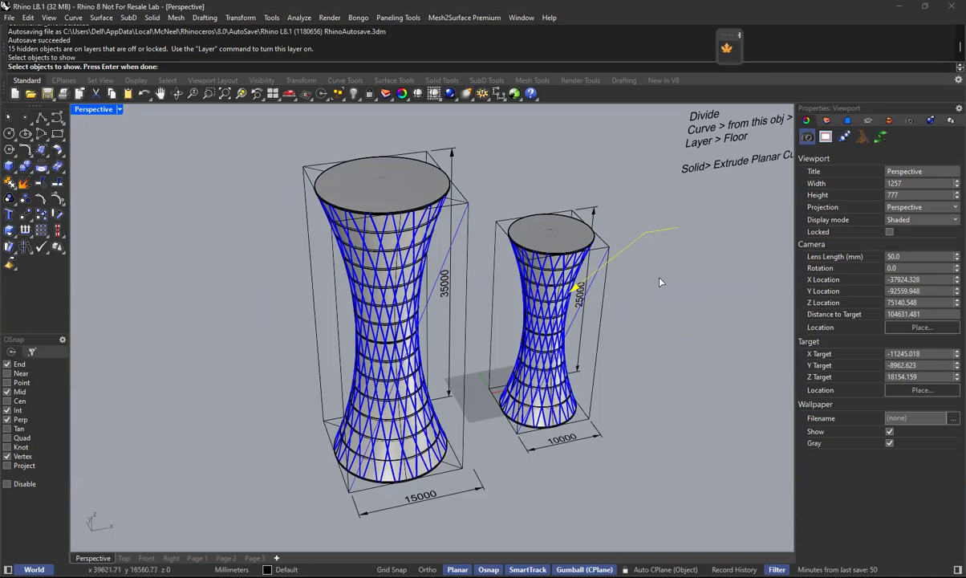
pyautogui.click(466, 281)
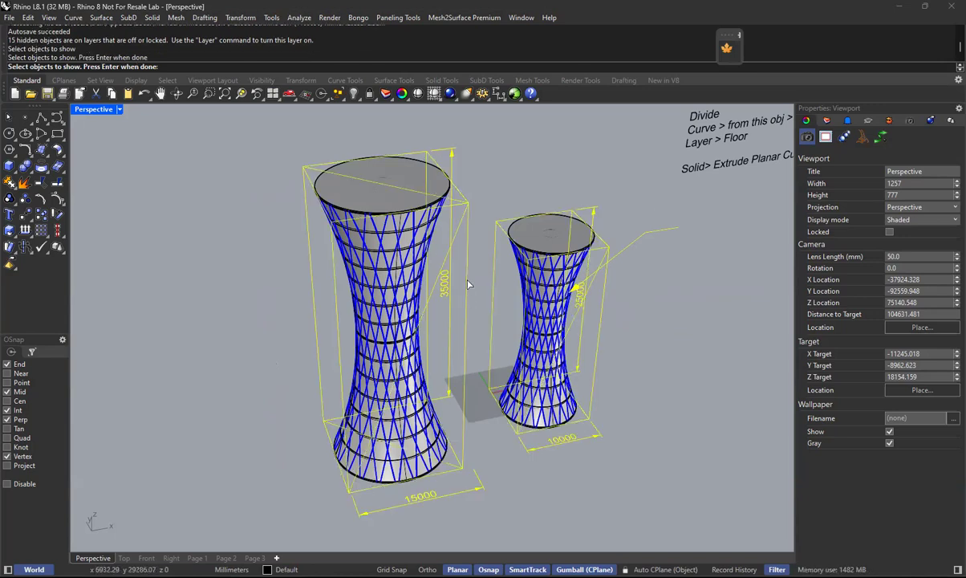
pyautogui.rightClick(630, 464)
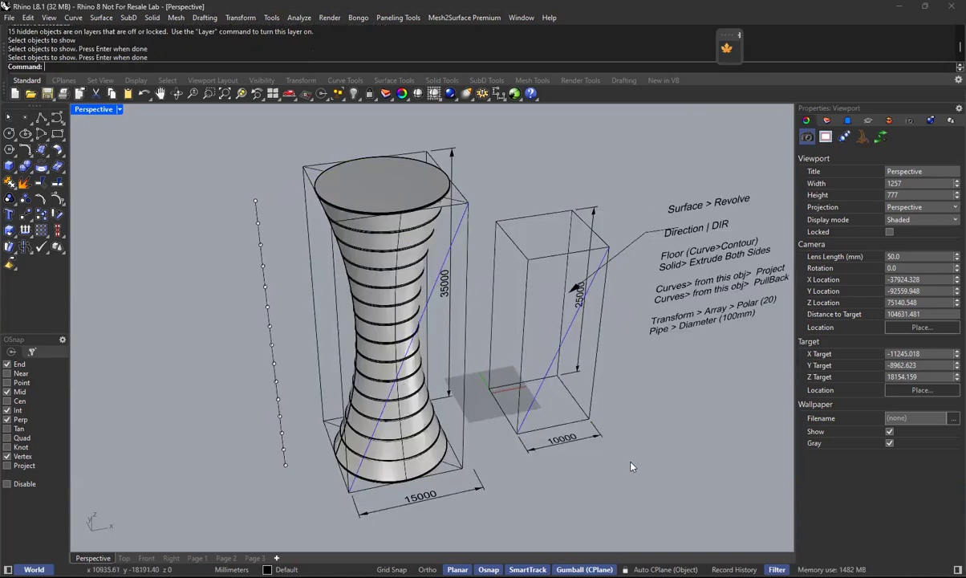
# Move the leader arrow and the workflow text note along the X axis, clear of the smaller box.
pyautogui.click(630, 244)
pyautogui.moveTo(704, 240); pyautogui.dragTo(733, 235)
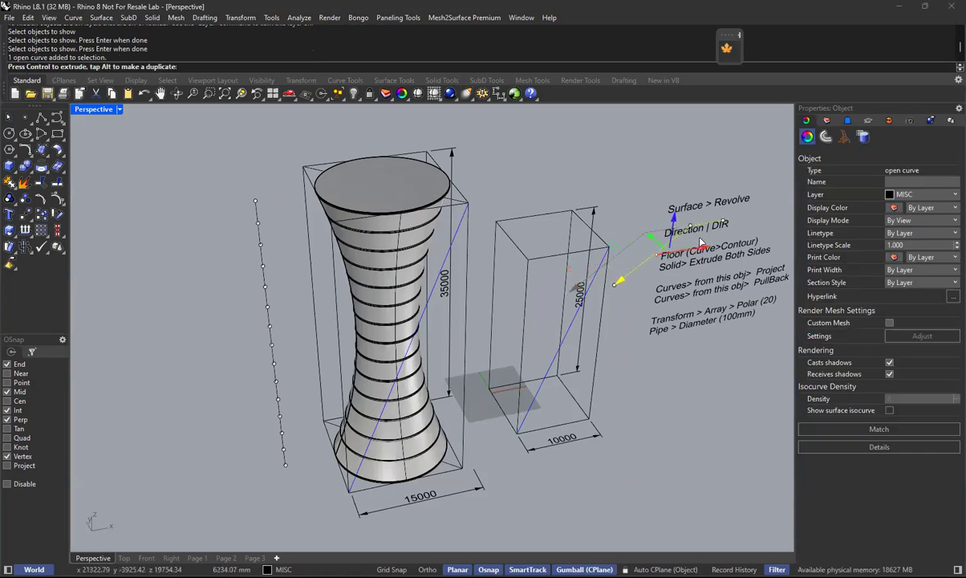
pyautogui.click(717, 263)
pyautogui.keyDown('shift'); pyautogui.moveTo(723, 258); pyautogui.dragTo(696, 253, button='right'); pyautogui.keyUp('shift')
pyautogui.moveTo(697, 254); pyautogui.dragTo(749, 246)
pyautogui.click(715, 386)
pyautogui.keyDown('shift'); pyautogui.moveTo(575, 342); pyautogui.dragTo(526, 357, button='right'); pyautogui.keyUp('shift')
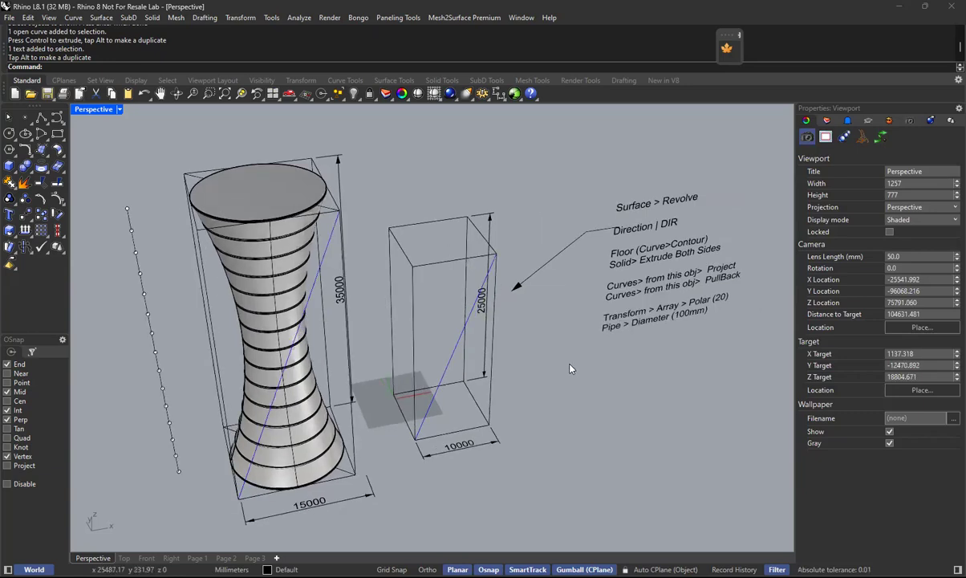
# Show all remaining hidden objects to view both finished towers, and undo the Show command.
pyautogui.write('show')
pyautogui.press('Return')
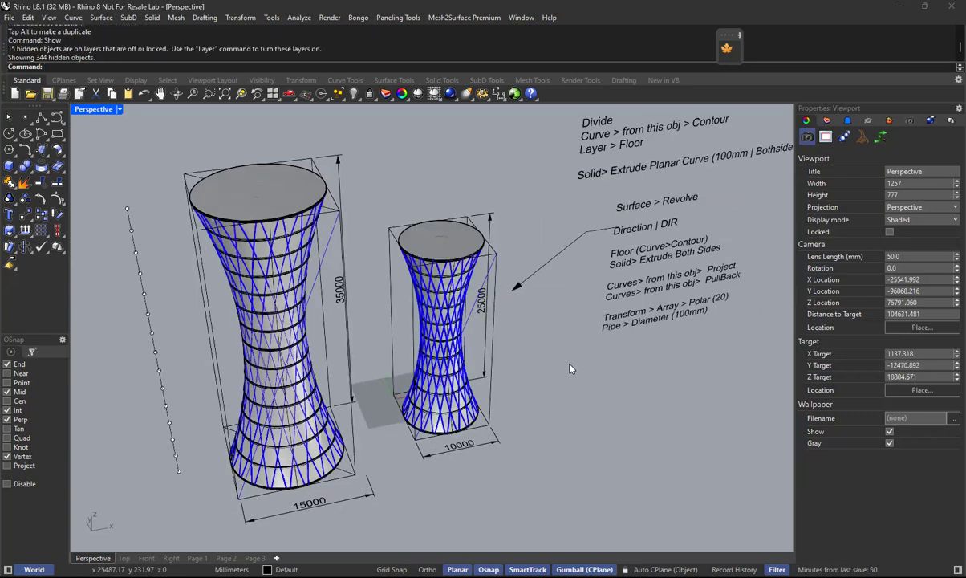
pyautogui.write('u')
pyautogui.press('Return')
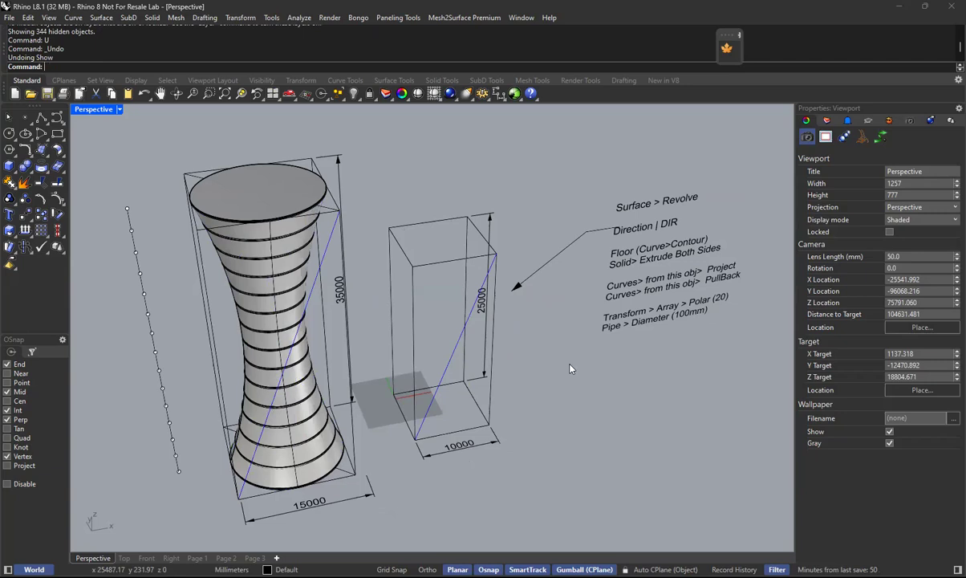
# Ungroup the bounding box curves and linear dimensions of the two towers.
pyautogui.moveTo(315, 375); pyautogui.dragTo(436, 164, button='right')
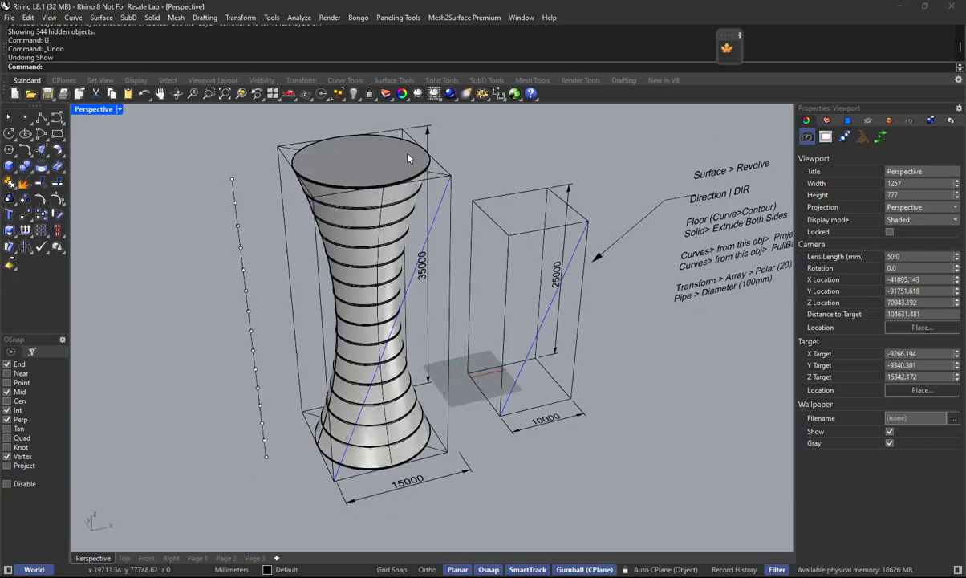
pyautogui.click(372, 190)
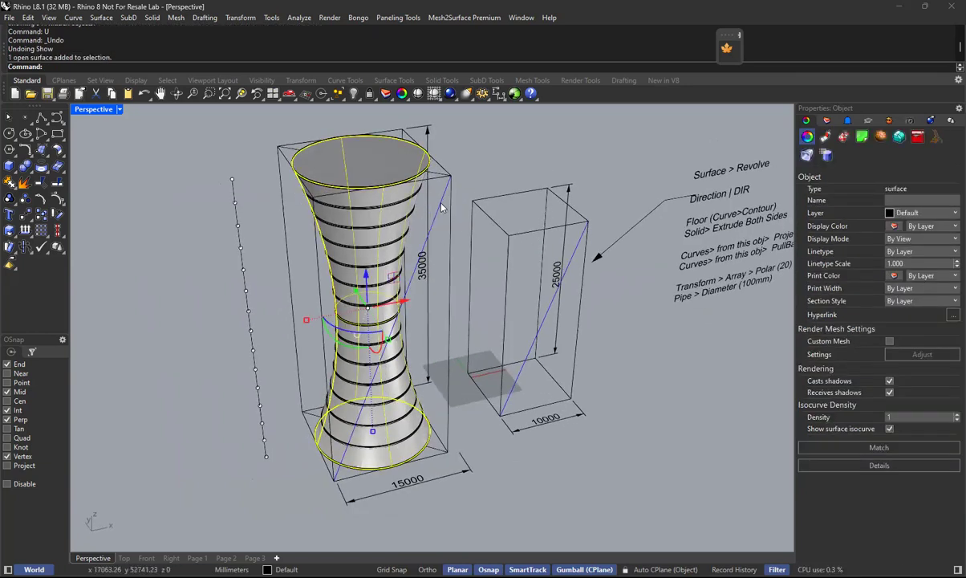
pyautogui.click(440, 204)
pyautogui.click(441, 203)
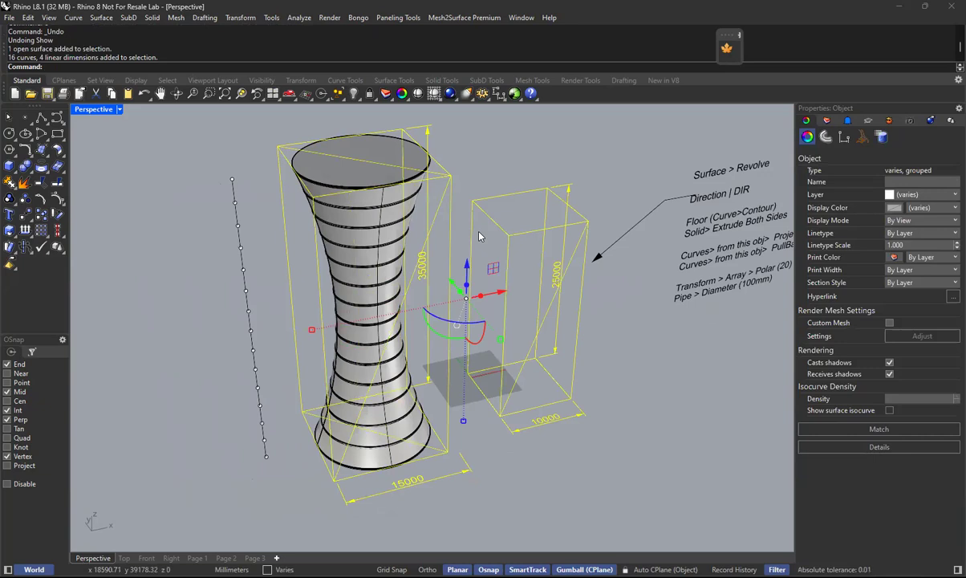
pyautogui.hotkey('ctrl', 'shift', 'g')
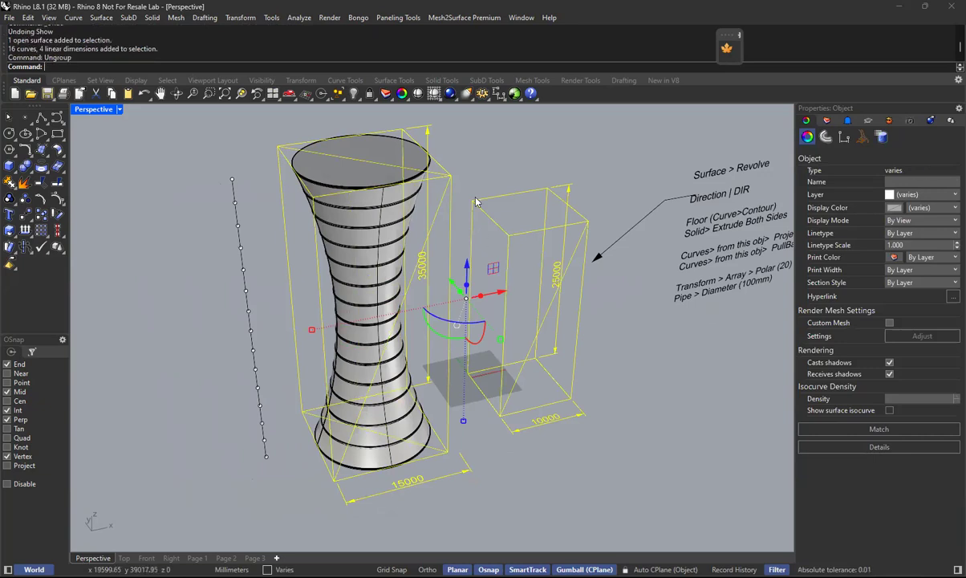
# Copy the tower surface together with the larger box's diagonal line along the X axis, beyond the vertical point row.
pyautogui.click(479, 145)
pyautogui.click(447, 207)
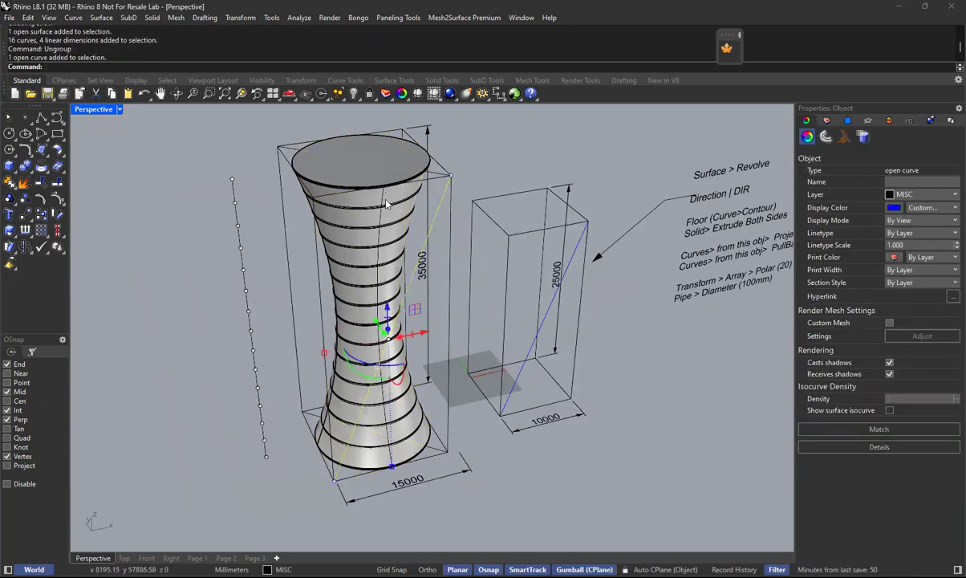
pyautogui.keyDown('shift'); pyautogui.click(417, 205); pyautogui.keyUp('shift')
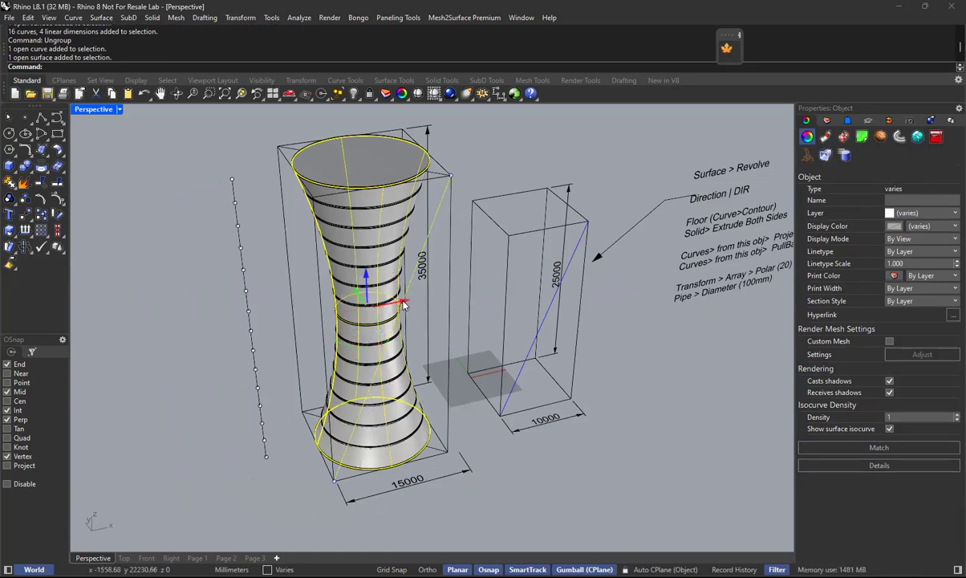
pyautogui.moveTo(405, 303); pyautogui.dragTo(154, 358)
pyautogui.click(206, 350)
pyautogui.keyDown('shift'); pyautogui.moveTo(251, 335); pyautogui.dragTo(297, 350, button='right'); pyautogui.keyUp('shift')
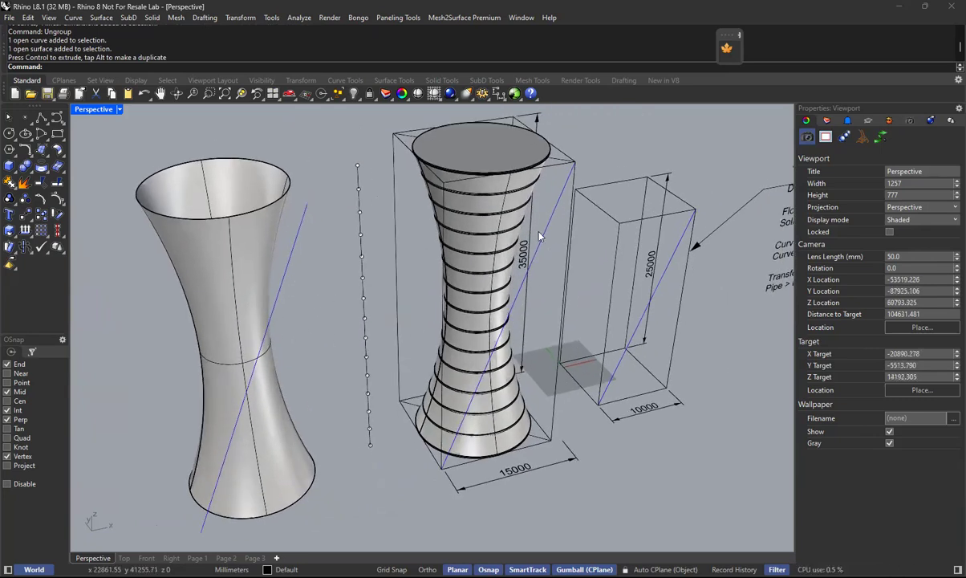
# Examine the copied surface and diagonal in the Front and Perspective views, and look up the Project and Pullback curve commands.
pyautogui.click(489, 198)
pyautogui.click(494, 156)
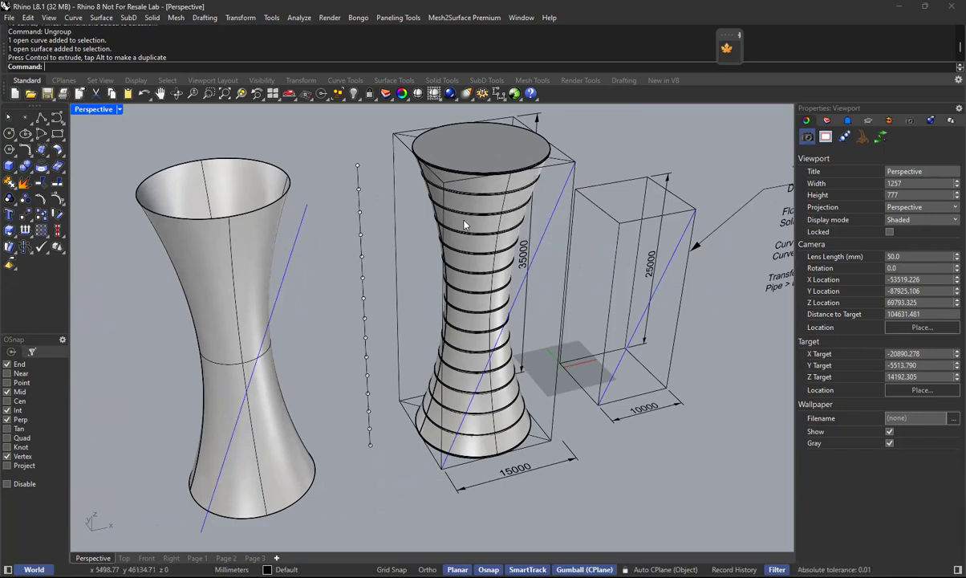
pyautogui.moveTo(305, 348); pyautogui.dragTo(571, 301, button='right')
pyautogui.click(146, 558)
pyautogui.scroll(2, 456, 319)
pyautogui.scroll(-4, 454, 305)
pyautogui.moveTo(491, 305); pyautogui.dragTo(452, 303, button='right')
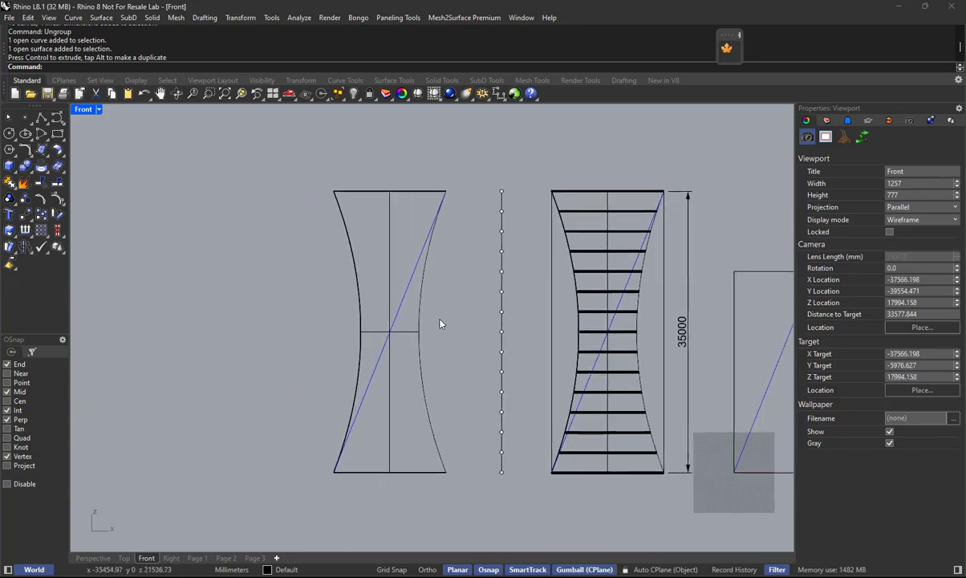
pyautogui.click(93, 557)
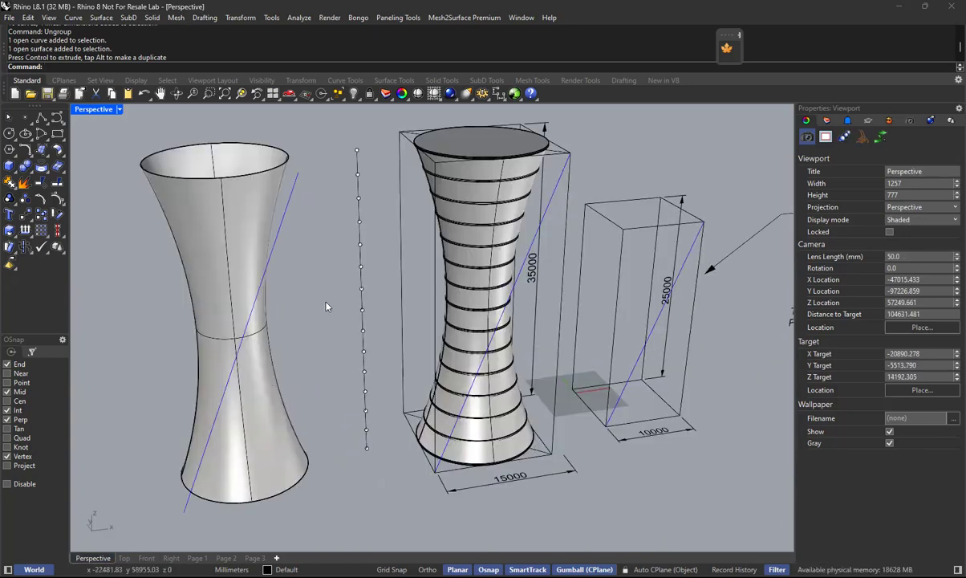
pyautogui.keyDown('shift'); pyautogui.moveTo(260, 331); pyautogui.dragTo(386, 377, button='right'); pyautogui.keyUp('shift')
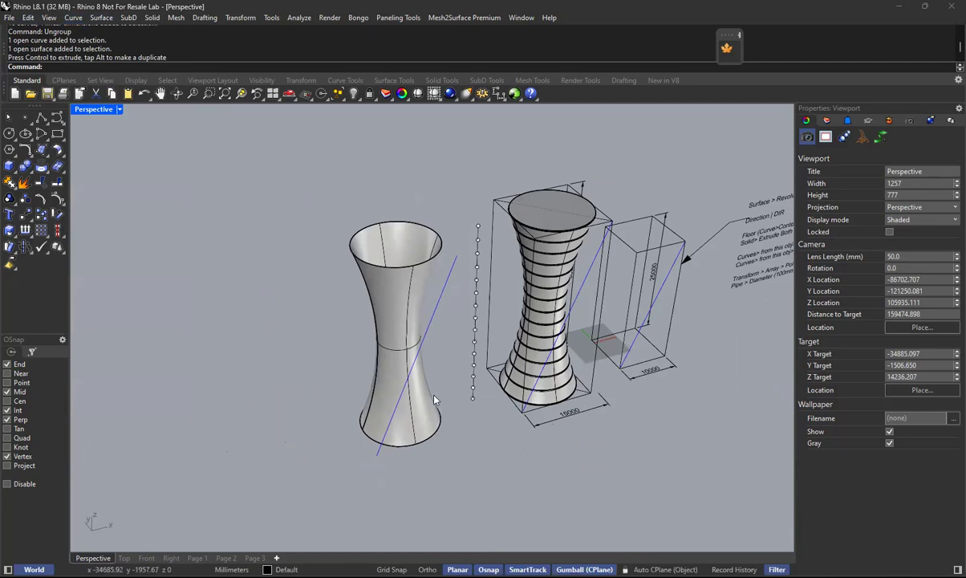
pyautogui.scroll(3, 384, 392)
pyautogui.scroll(2, 391, 457)
pyautogui.scroll(1, 445, 289)
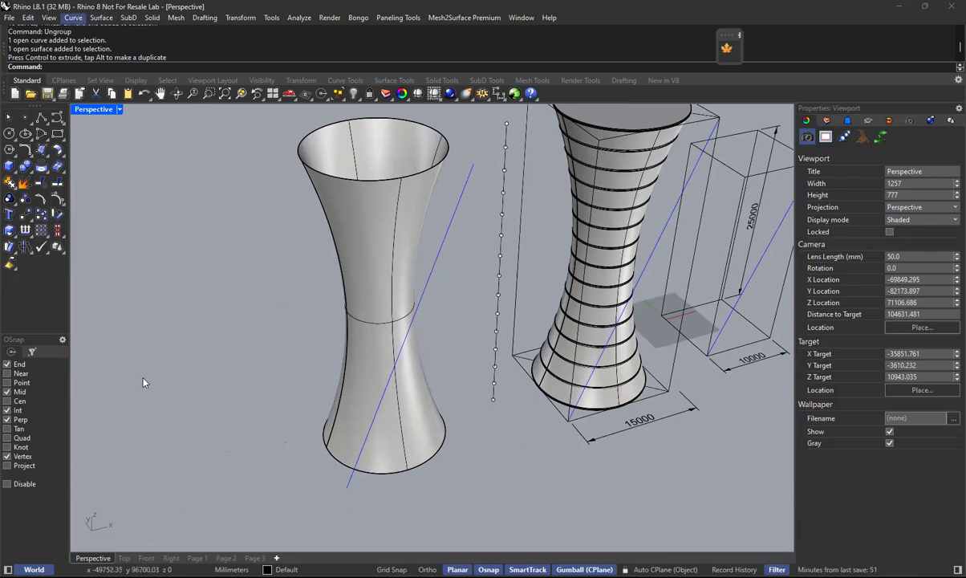
pyautogui.click(73, 18)
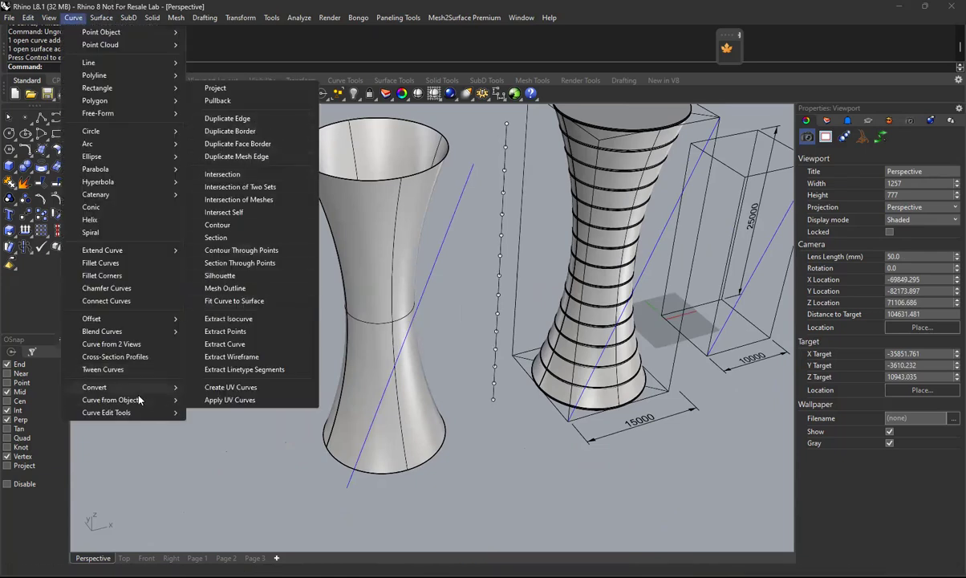
pyautogui.moveTo(152, 412)
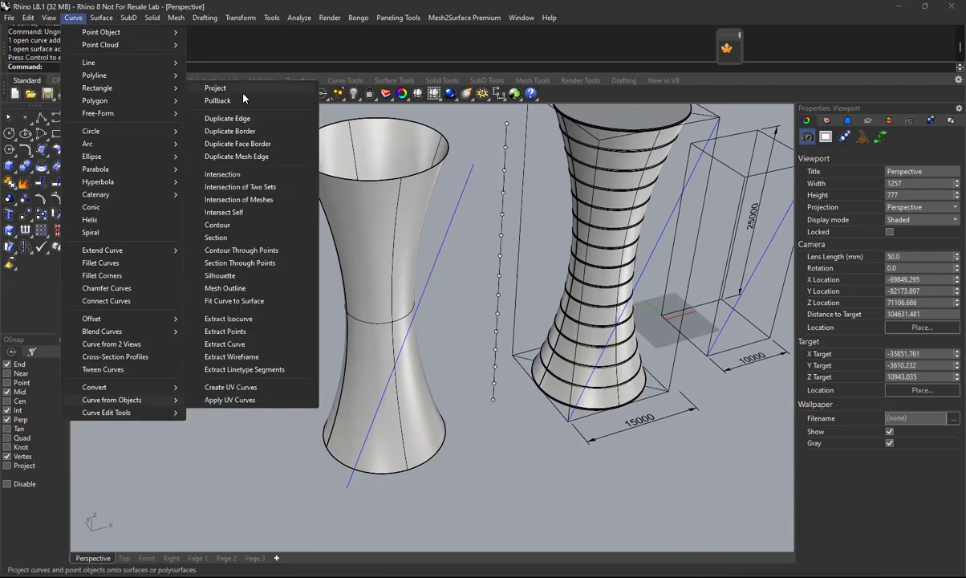
pyautogui.click(216, 88)
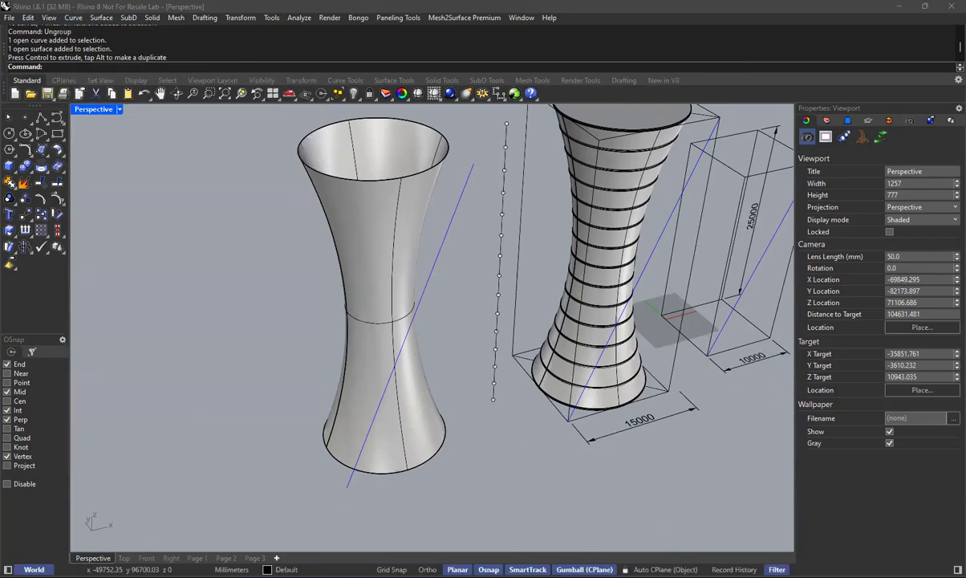
# Make a second copy of the copied tower surface and its diagonal line farther out along the X axis.
pyautogui.click(430, 275)
pyautogui.click(462, 394)
pyautogui.moveTo(448, 294); pyautogui.dragTo(392, 369)
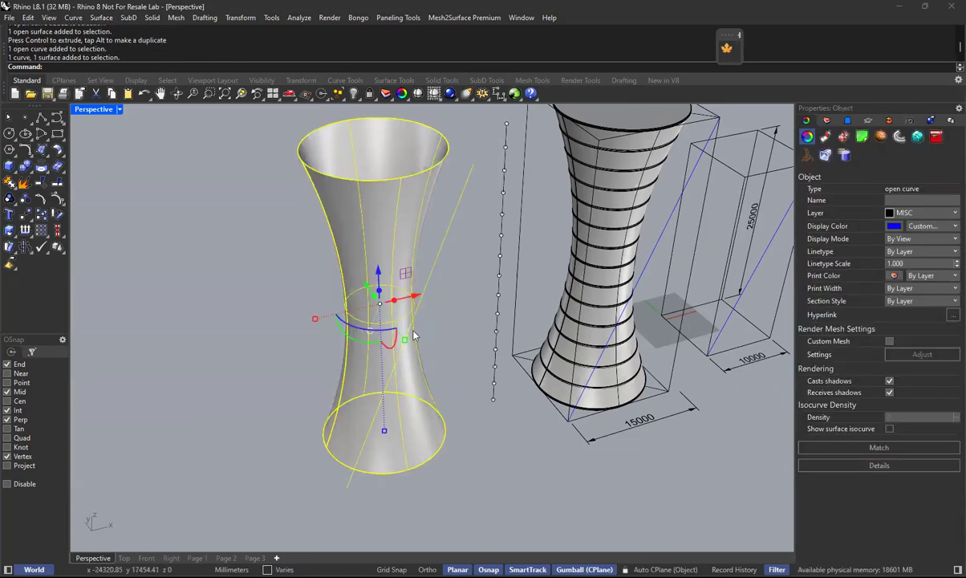
pyautogui.keyDown('alt'); pyautogui.moveTo(415, 297); pyautogui.dragTo(210, 343); pyautogui.keyUp('alt')
pyautogui.click(273, 345)
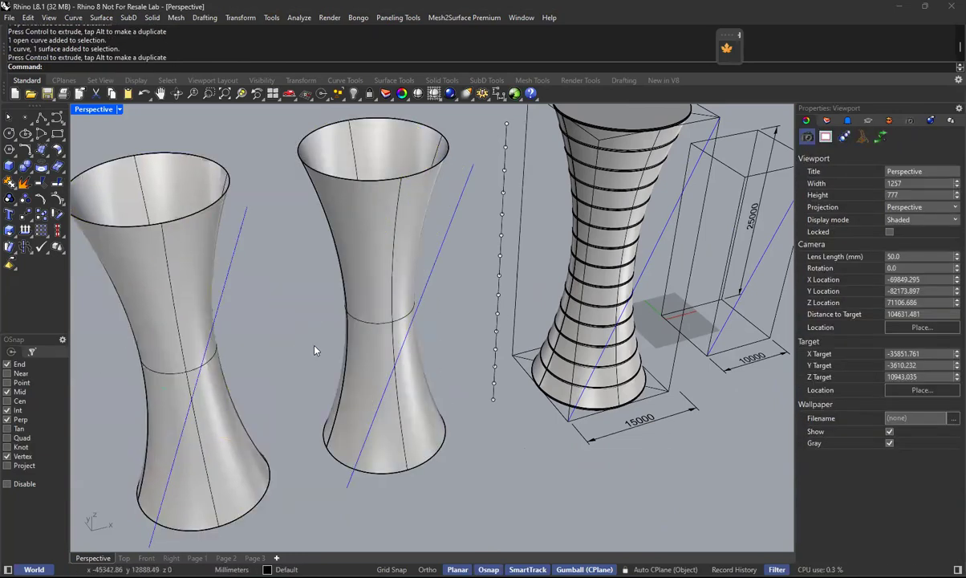
# Place the text "Project" in front of the outermost tower copy and set its model space scale to 400.
pyautogui.scroll(-5, 351, 330)
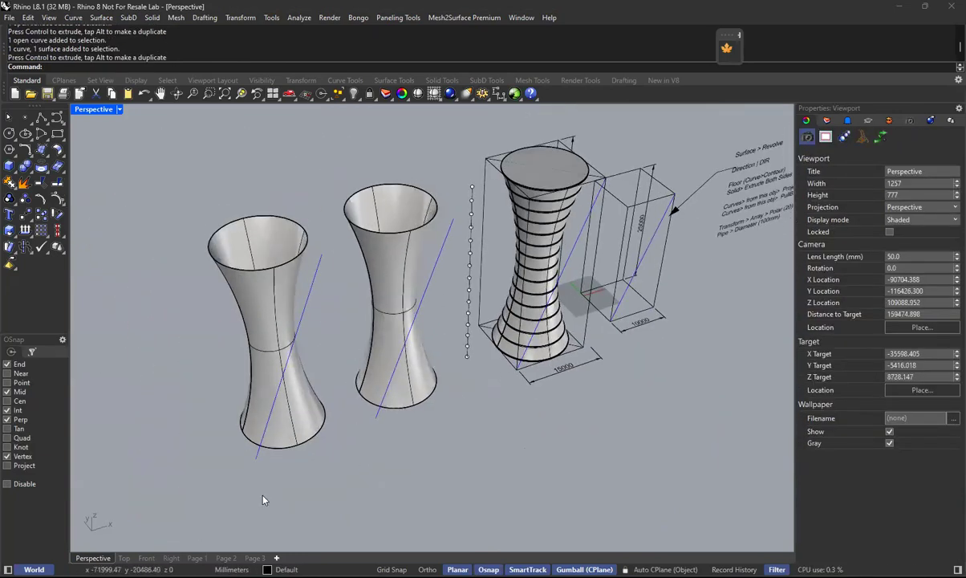
pyautogui.press('Return')
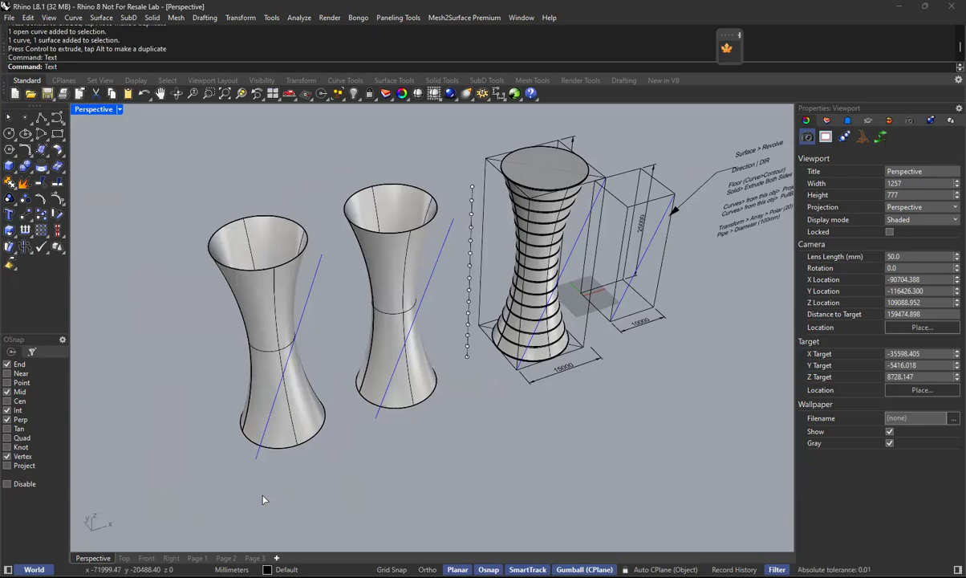
pyautogui.write('Project')
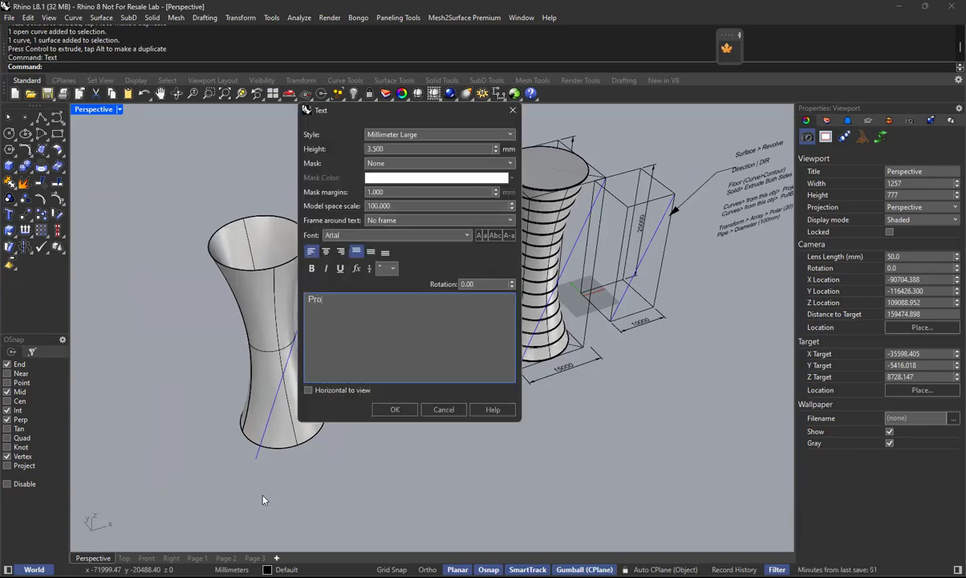
pyautogui.click(410, 408)
pyautogui.click(313, 465)
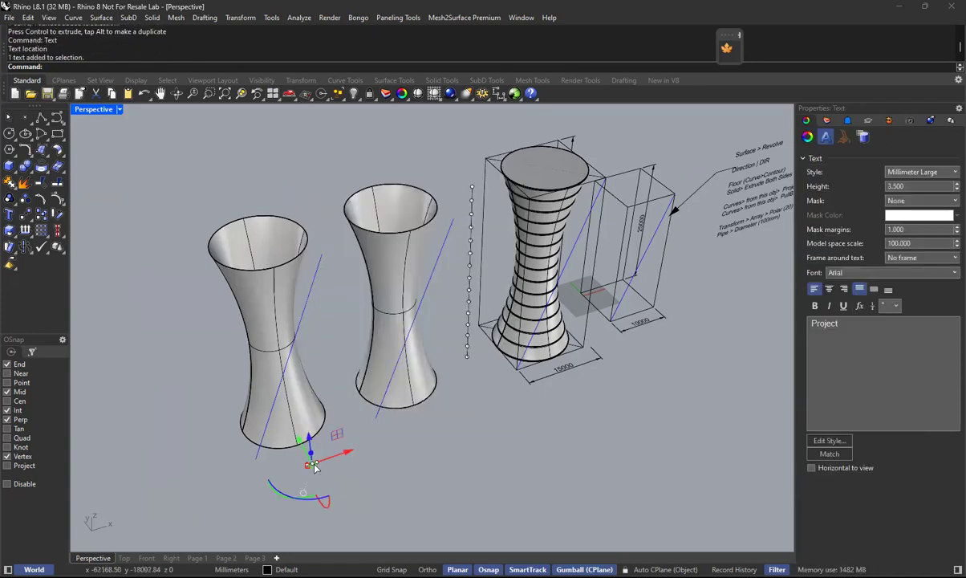
pyautogui.doubleClick(313, 465)
pyautogui.write('400')
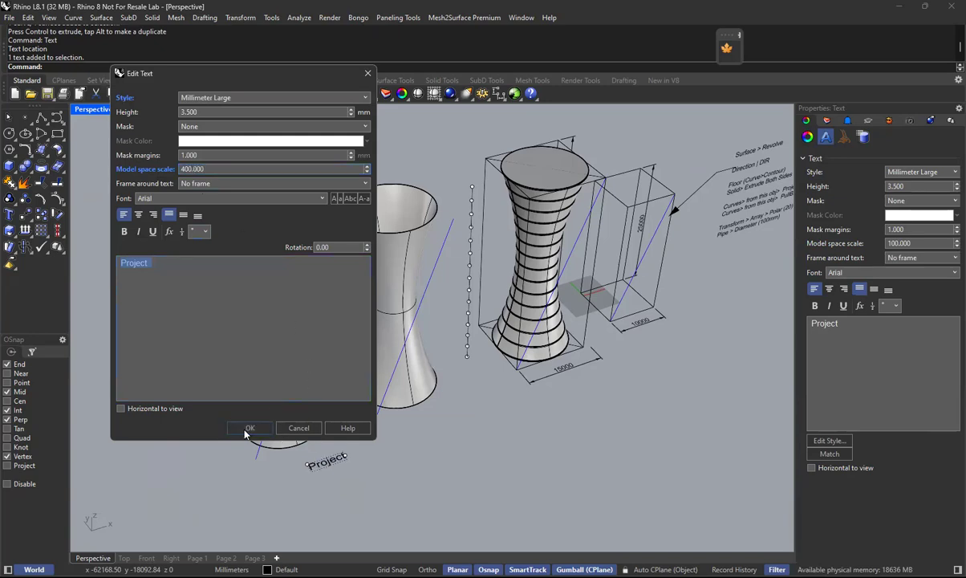
pyautogui.click(244, 432)
# Copy the "Project" label to in front of the other tower copy.
pyautogui.moveTo(340, 459); pyautogui.dragTo(464, 414)
pyautogui.press('Escape')
pyautogui.click(322, 462)
pyautogui.click(442, 433)
pyautogui.click(432, 424)
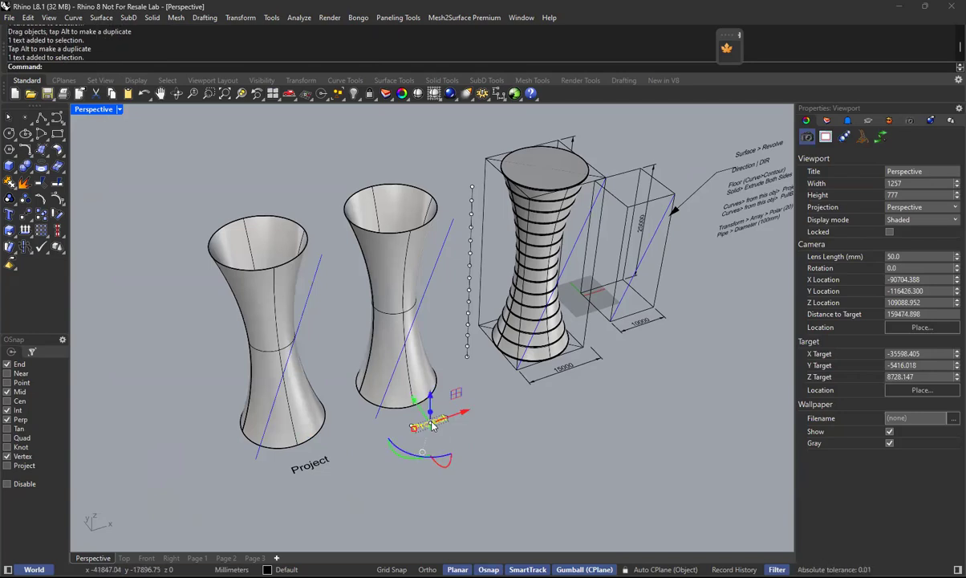
# Change the wording of the duplicated label to "PullBack".
pyautogui.doubleClick(431, 424)
pyautogui.write('PullBac')
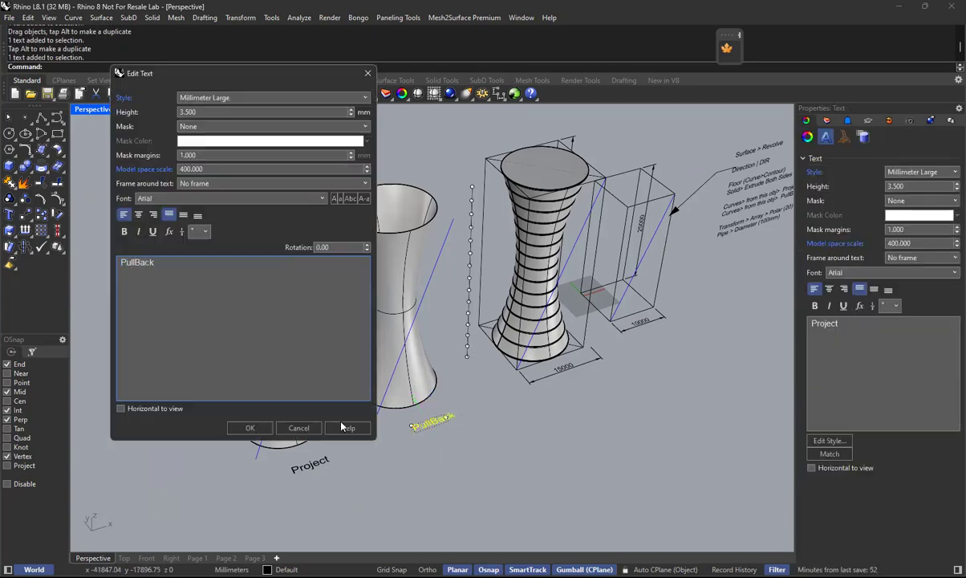
pyautogui.write('k')
pyautogui.click(250, 427)
pyautogui.scroll(5, 371, 389)
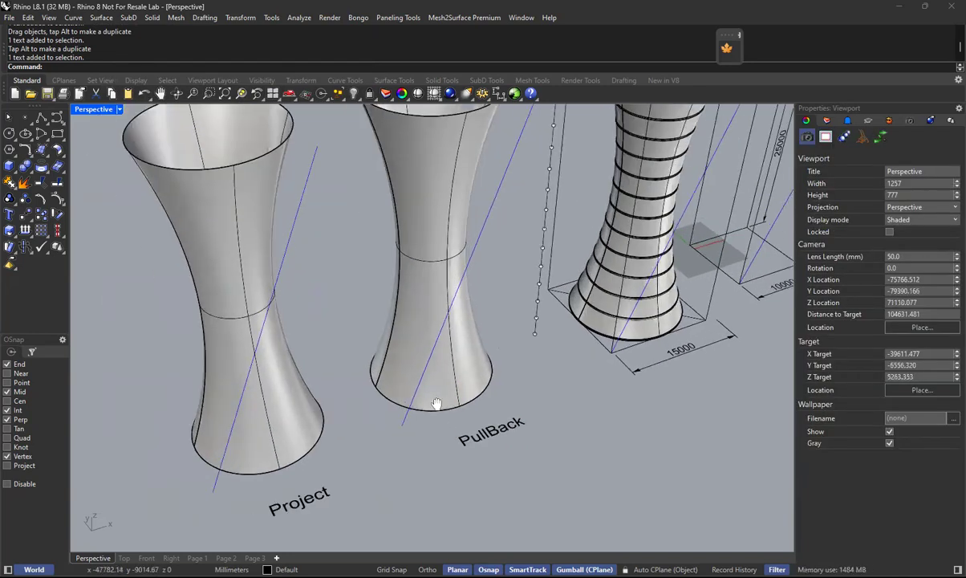
pyautogui.keyDown('shift'); pyautogui.moveTo(435, 404); pyautogui.dragTo(468, 399, button='right'); pyautogui.keyUp('shift')
pyautogui.click(330, 259)
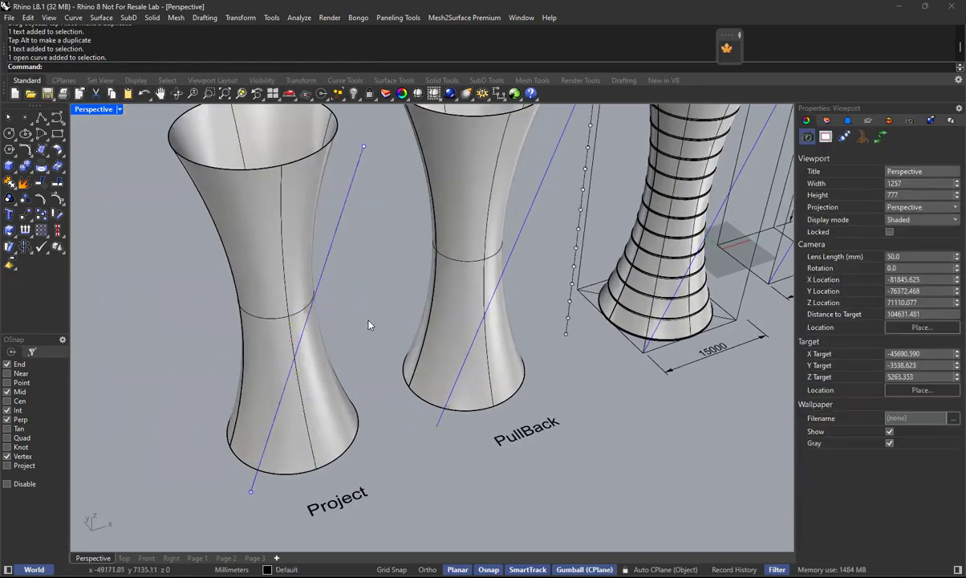
pyautogui.click(530, 210)
pyautogui.click(561, 323)
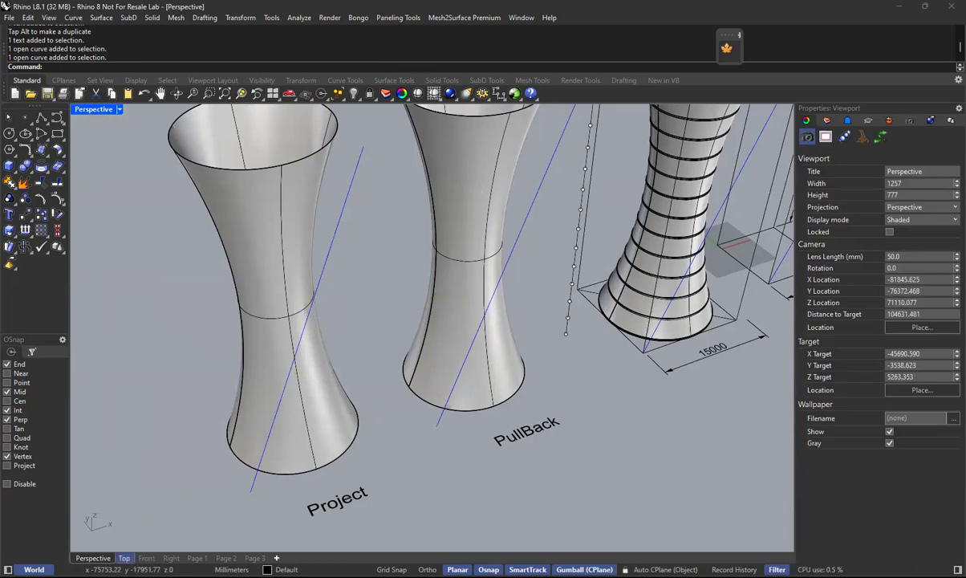
# Project the diagonal line onto the outermost tower surface from the Front view, with the direction set to CPlaneZ.
pyautogui.click(146, 558)
pyautogui.scroll(5, 381, 381)
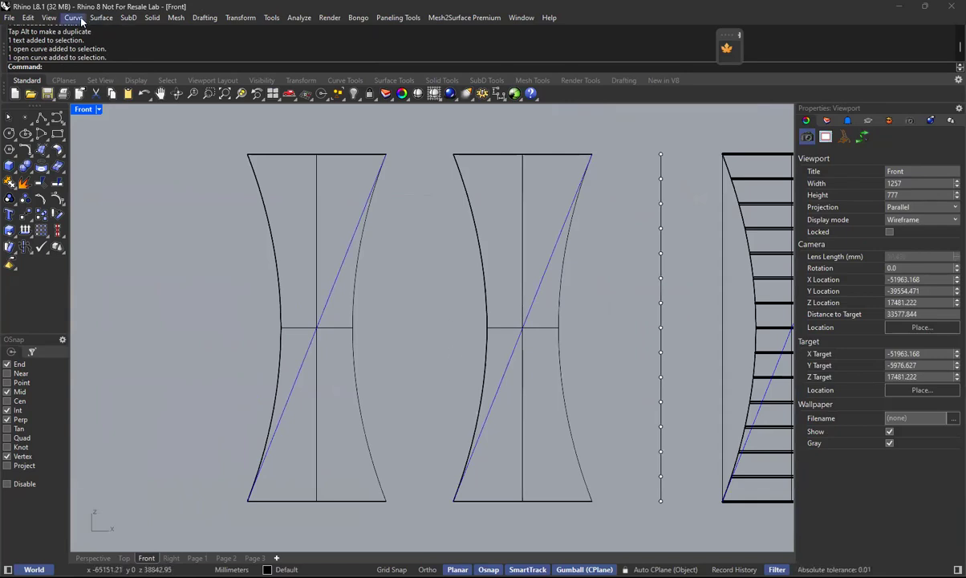
pyautogui.click(74, 18)
pyautogui.moveTo(140, 396)
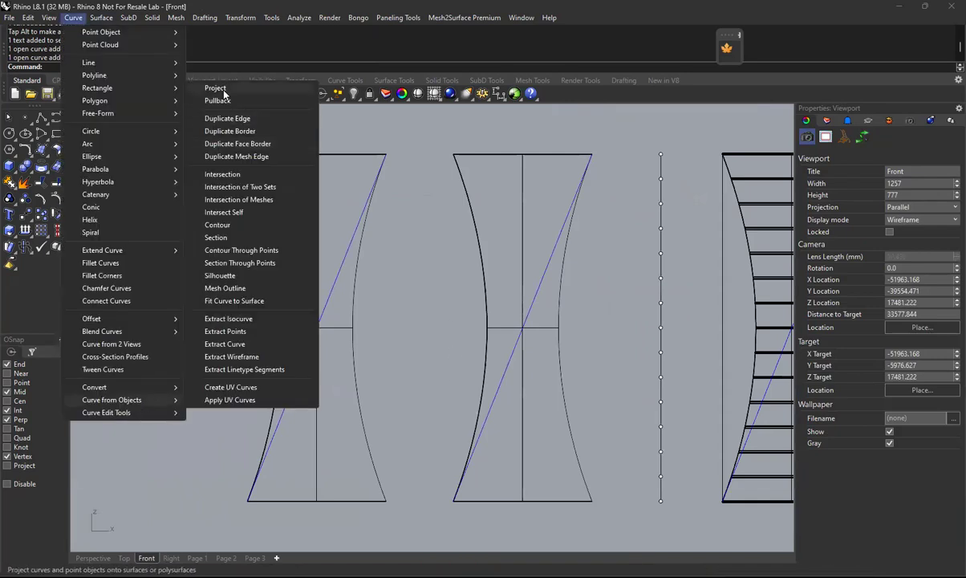
pyautogui.click(218, 89)
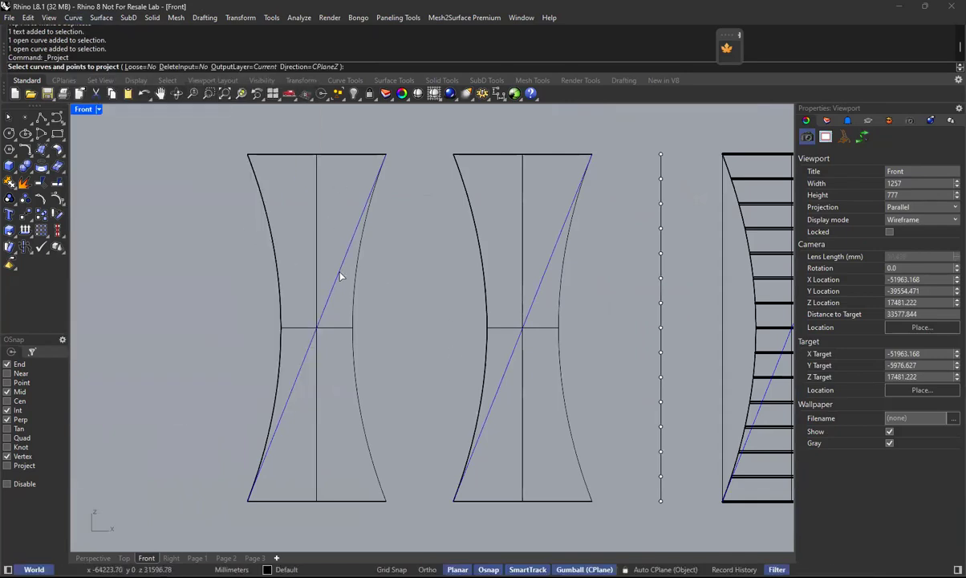
pyautogui.click(348, 251)
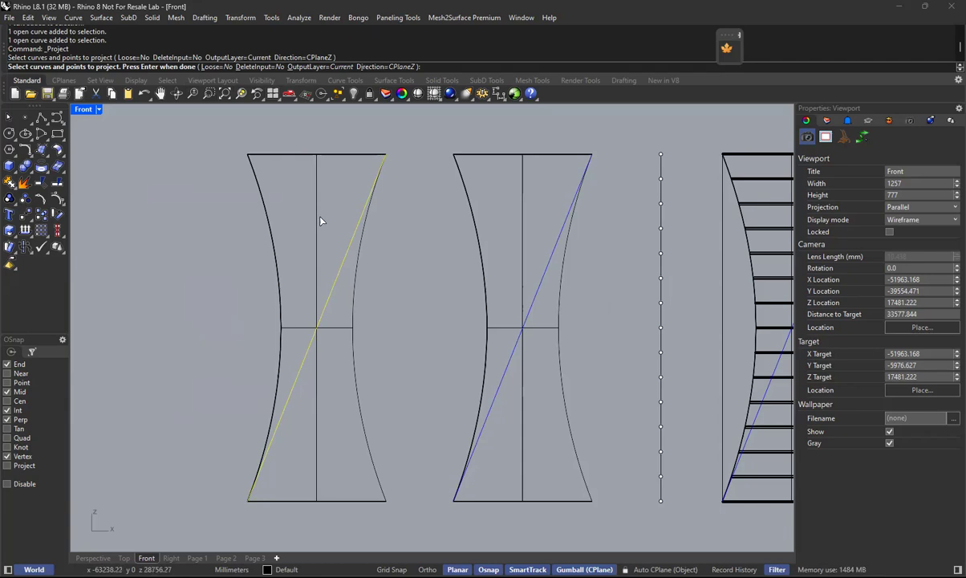
pyautogui.press('Return')
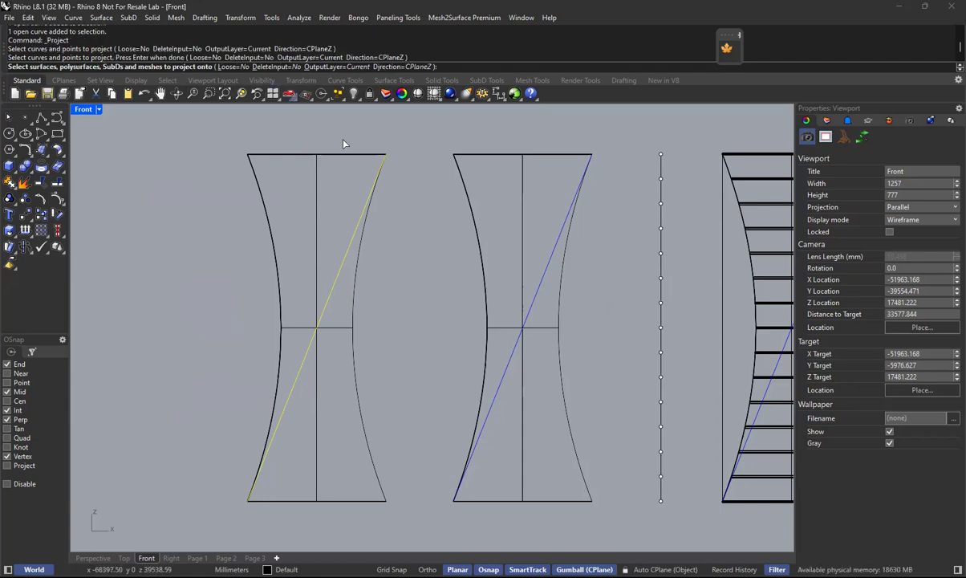
pyautogui.click(317, 199)
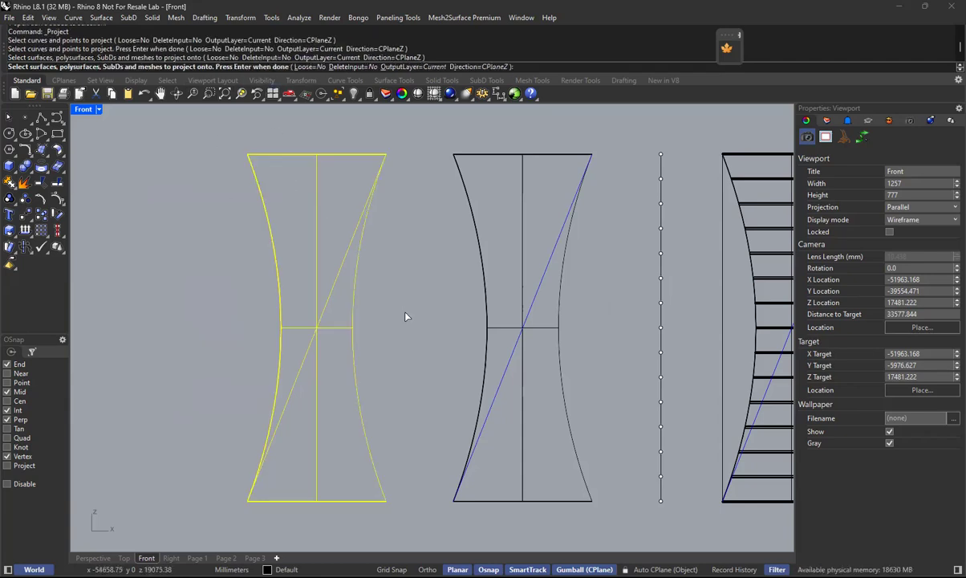
pyautogui.press('Return')
pyautogui.press('Return')
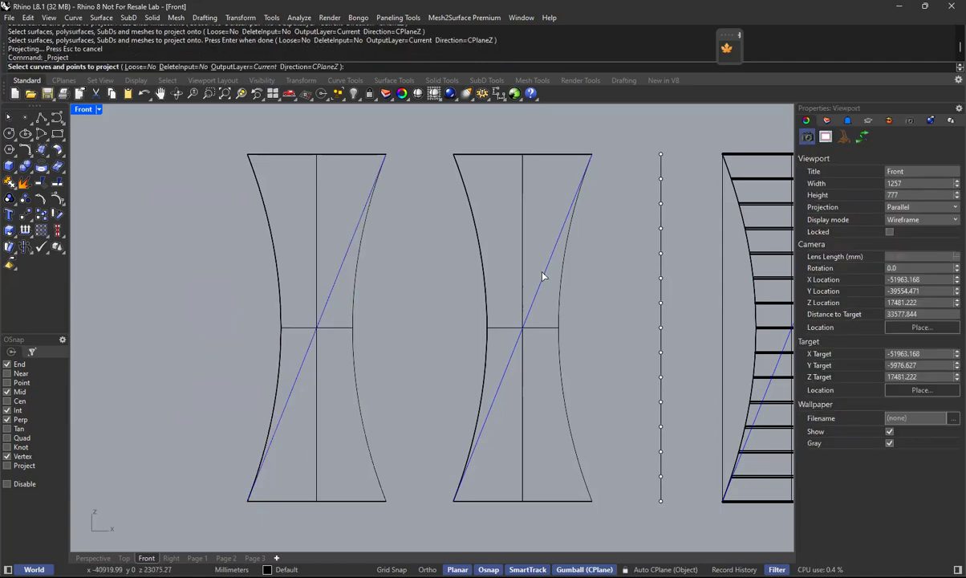
pyautogui.press('Escape')
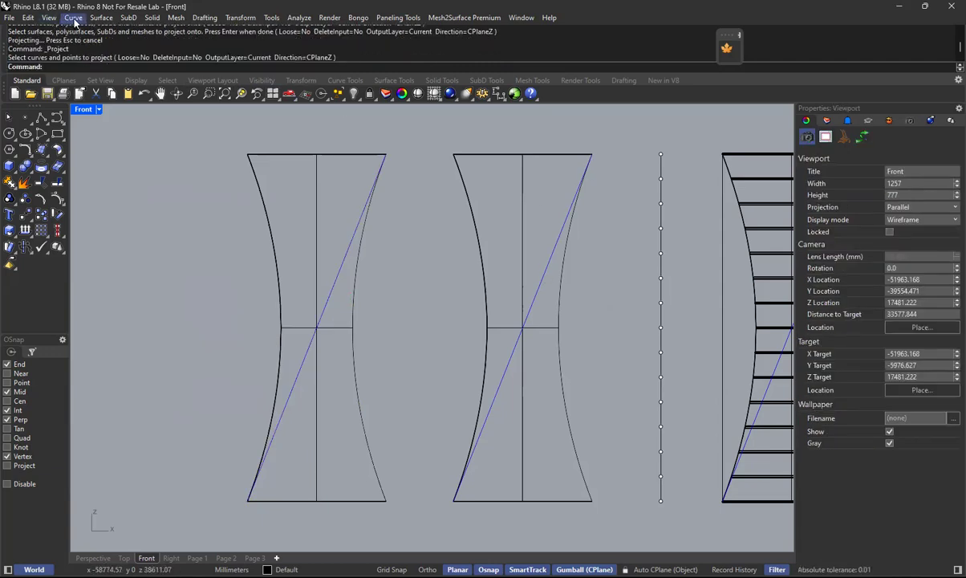
# Pull the second copy's diagonal line onto its tower surface with Pullback, and return to the Perspective view.
pyautogui.click(74, 19)
pyautogui.moveTo(130, 401)
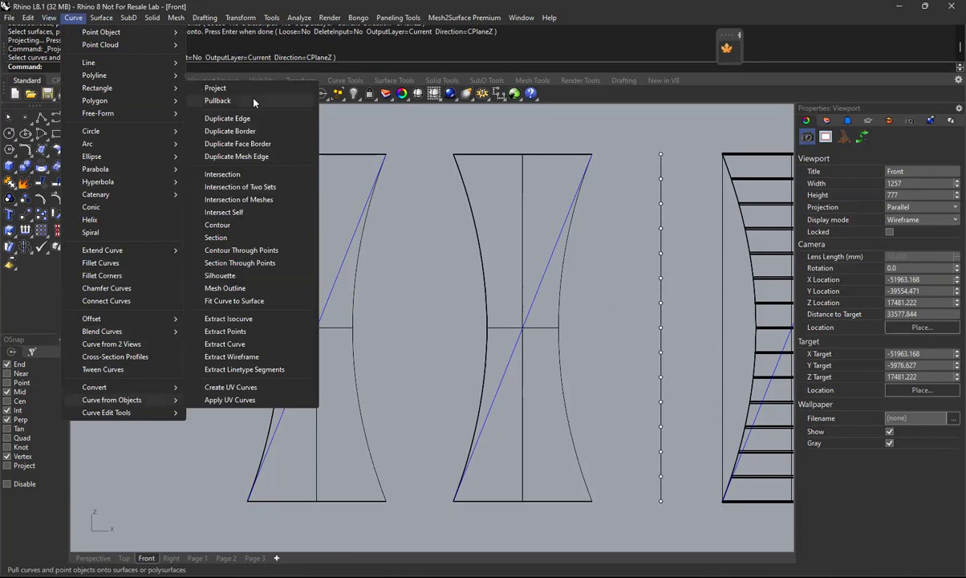
pyautogui.click(239, 94)
pyautogui.click(543, 280)
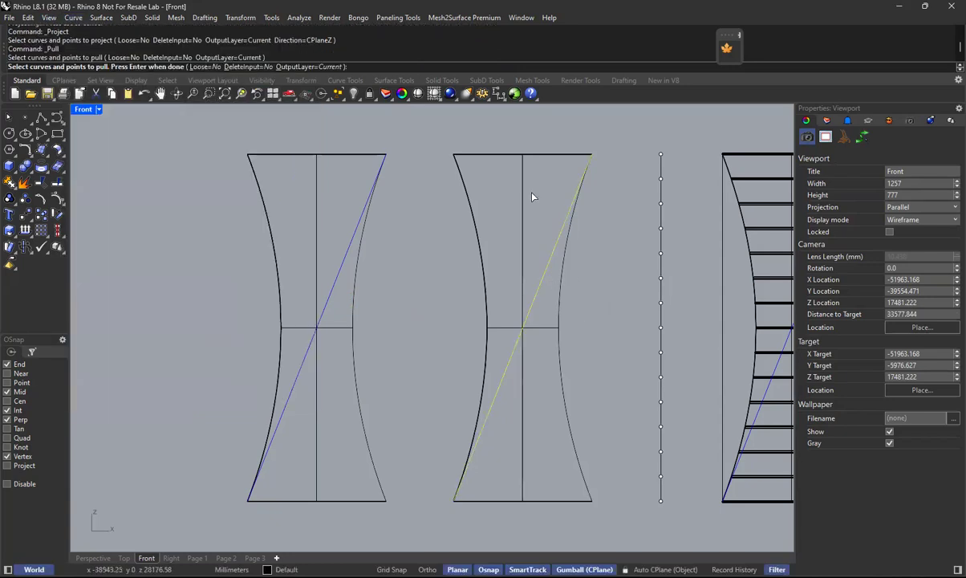
pyautogui.press('Return')
pyautogui.click(522, 203)
pyautogui.press('Return')
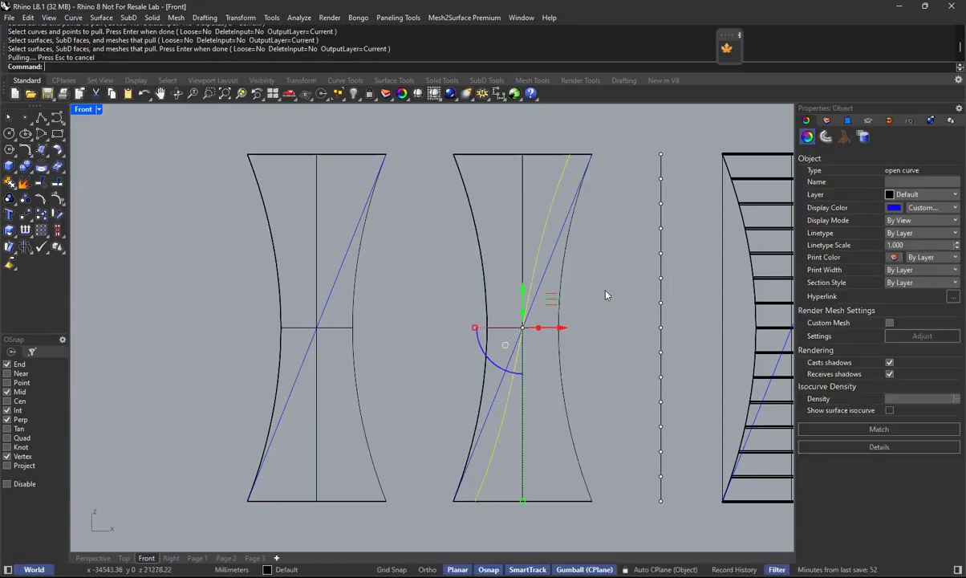
pyautogui.click(93, 557)
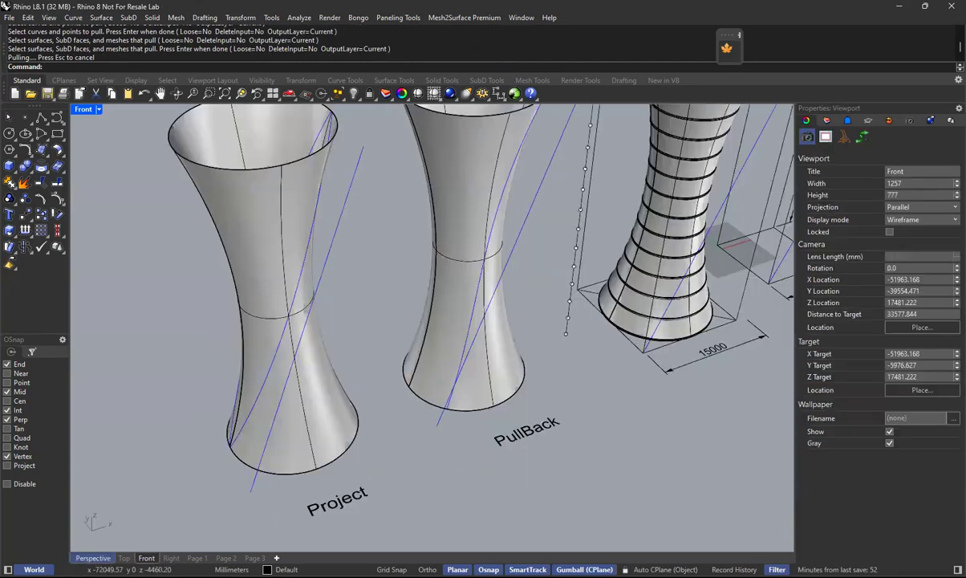
# Examine the projected and pulled-back curves on the two tower copies from several angles, with their control points shown and the Gumball off.
pyautogui.moveTo(460, 331)
pyautogui.mouseDown(button='right')
pyautogui.moveTo(503, 380)
pyautogui.moveTo(443, 371)
pyautogui.moveTo(402, 381)
pyautogui.moveTo(421, 337)
pyautogui.moveTo(447, 324)
pyautogui.moveTo(308, 194)
pyautogui.mouseUp(button='right')
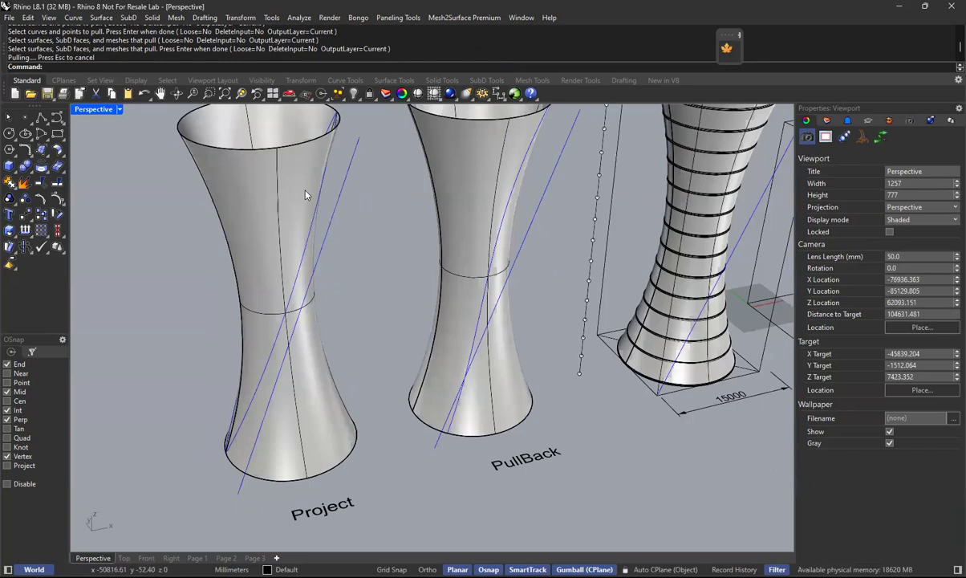
pyautogui.click(317, 229)
pyautogui.click(358, 256)
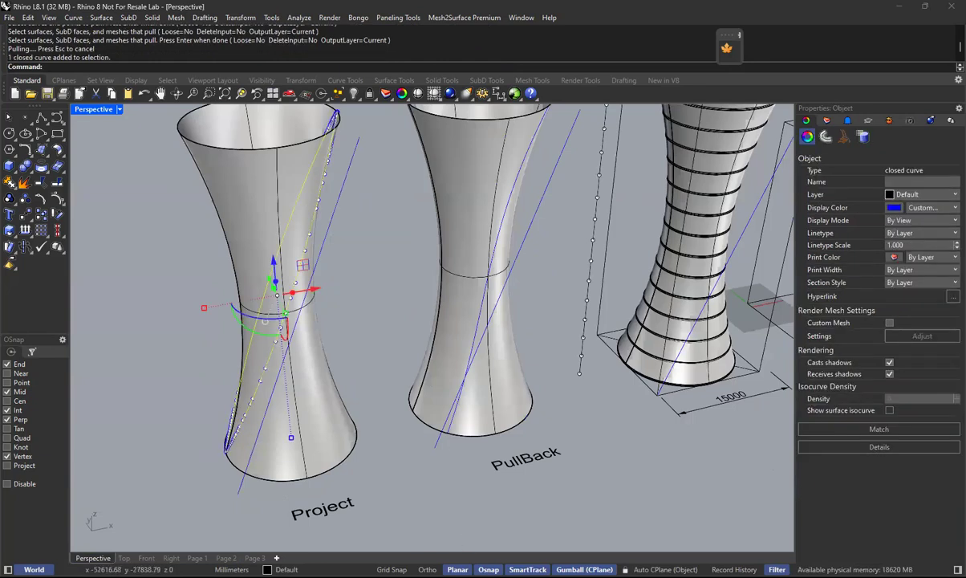
pyautogui.click(584, 568)
pyautogui.click(515, 263)
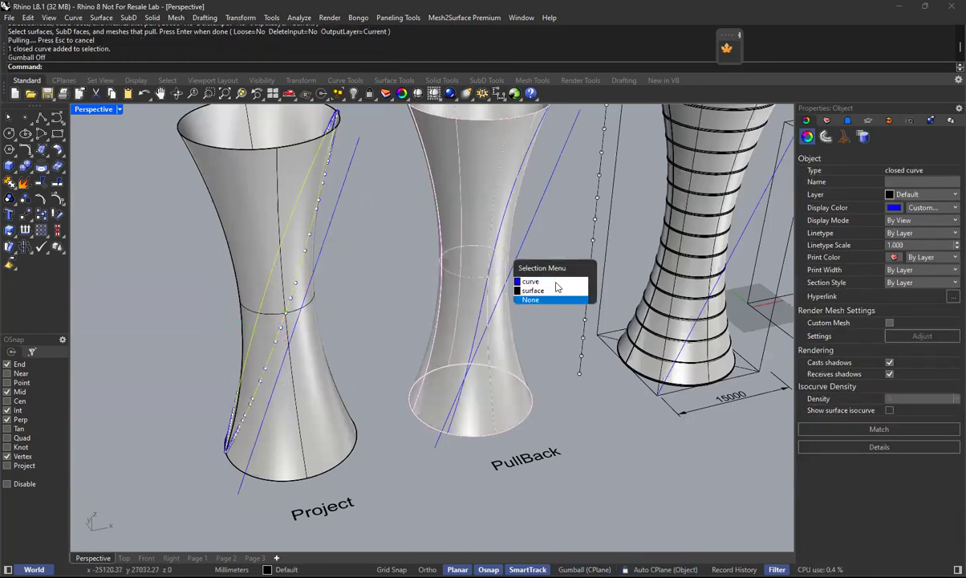
pyautogui.click(552, 282)
pyautogui.moveTo(552, 282); pyautogui.dragTo(508, 251, button='right')
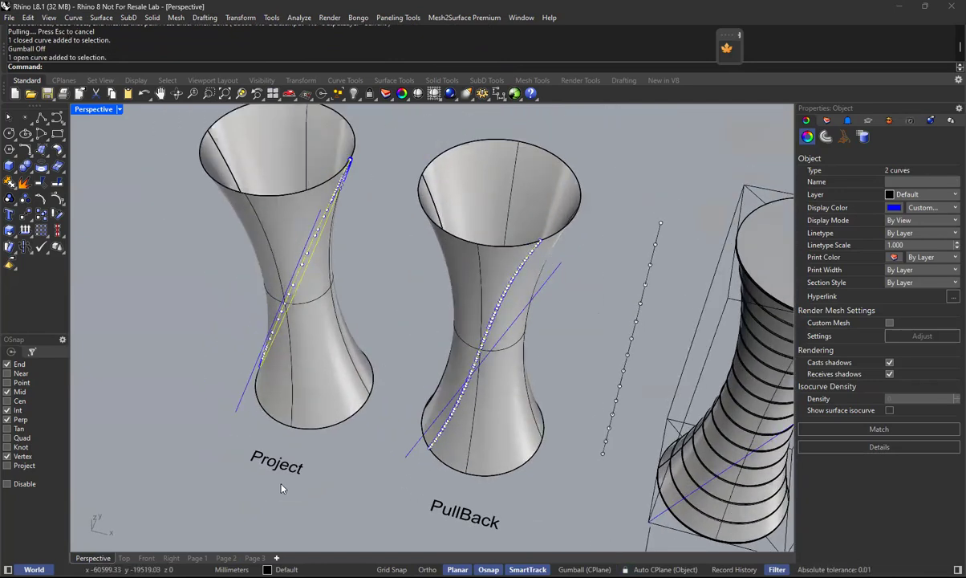
pyautogui.moveTo(324, 353); pyautogui.dragTo(321, 329, button='right')
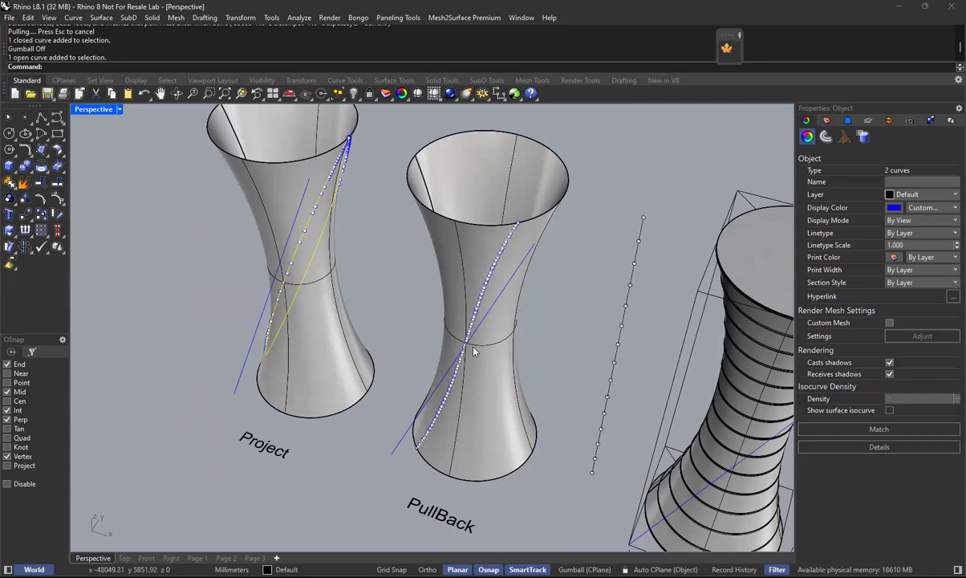
pyautogui.click(549, 357)
pyautogui.moveTo(395, 371); pyautogui.dragTo(571, 355, button='right')
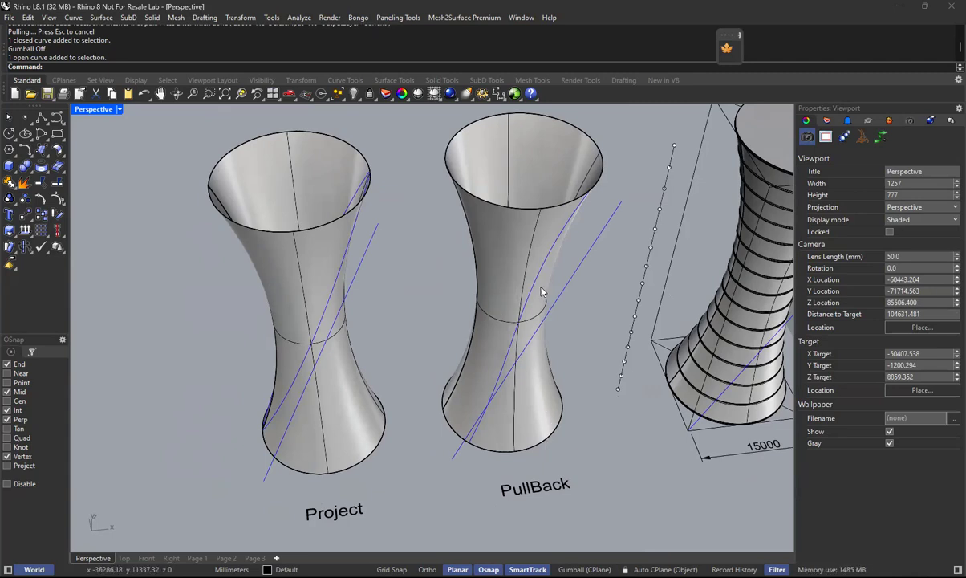
# Switch to the Front view with the empty area beside the Project tower in sight.
pyautogui.scroll(-2, 539, 291)
pyautogui.moveTo(470, 364); pyautogui.dragTo(484, 351, button='right')
pyautogui.scroll(-4, 484, 351)
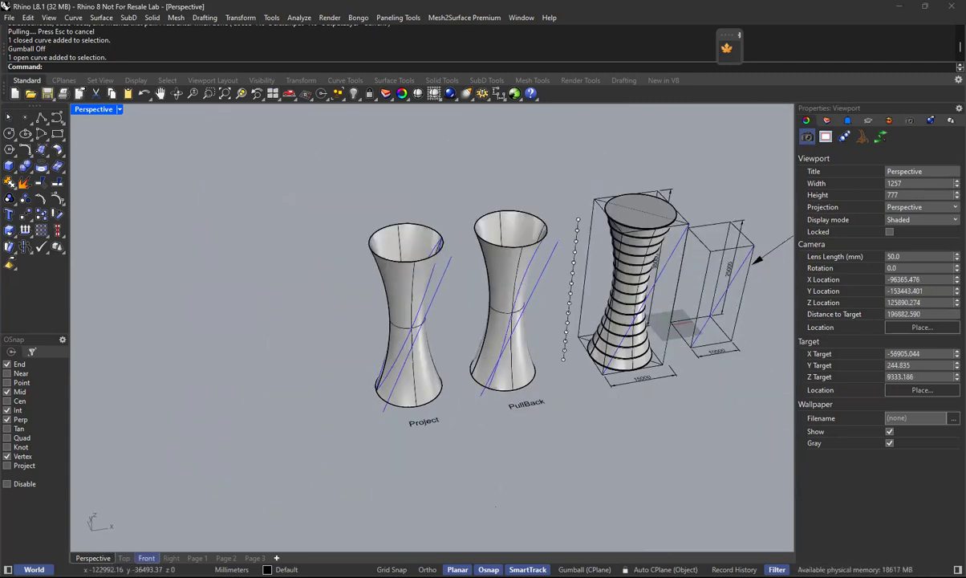
pyautogui.click(146, 557)
pyautogui.moveTo(291, 361); pyautogui.dragTo(610, 332, button='right')
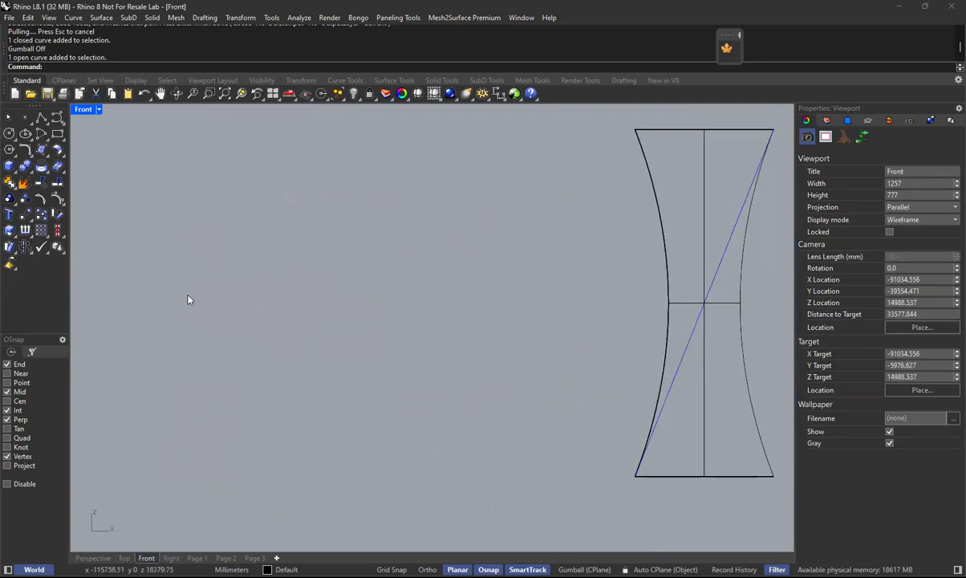
pyautogui.click(9, 166)
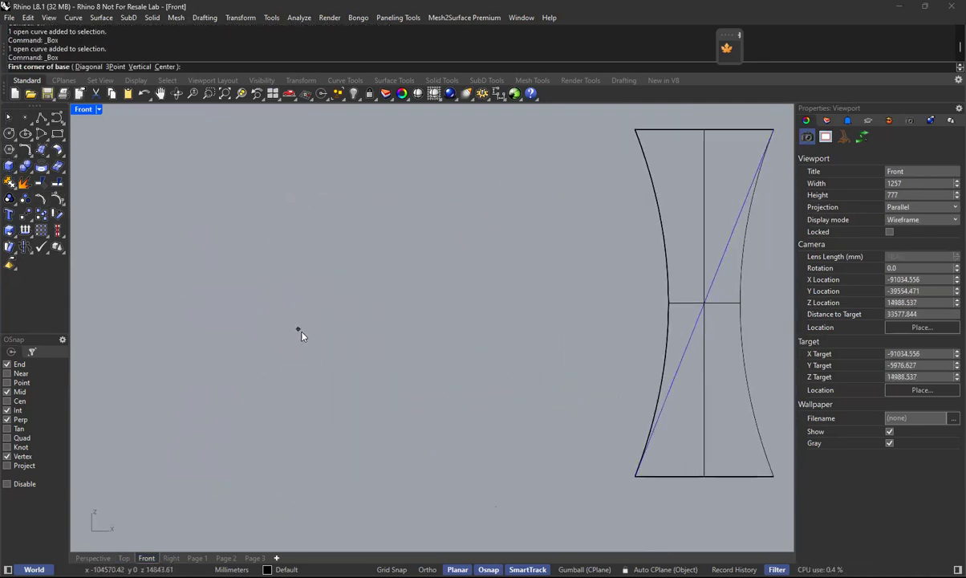
pyautogui.scroll(-4, 368, 290)
pyautogui.moveTo(720, 369); pyautogui.dragTo(531, 377, button='right')
pyautogui.scroll(4, 531, 377)
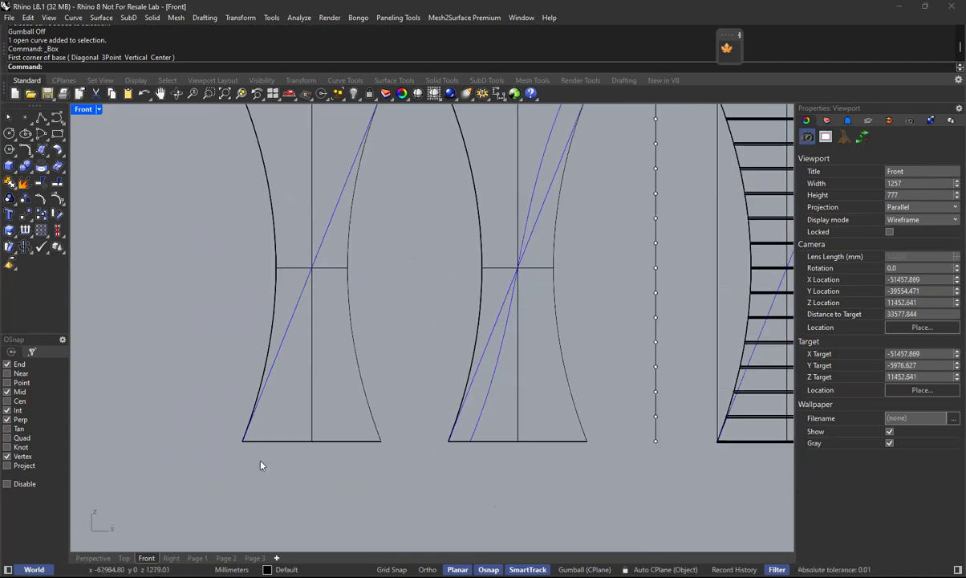
pyautogui.moveTo(263, 243); pyautogui.dragTo(451, 263, button='right')
pyautogui.write('Text')
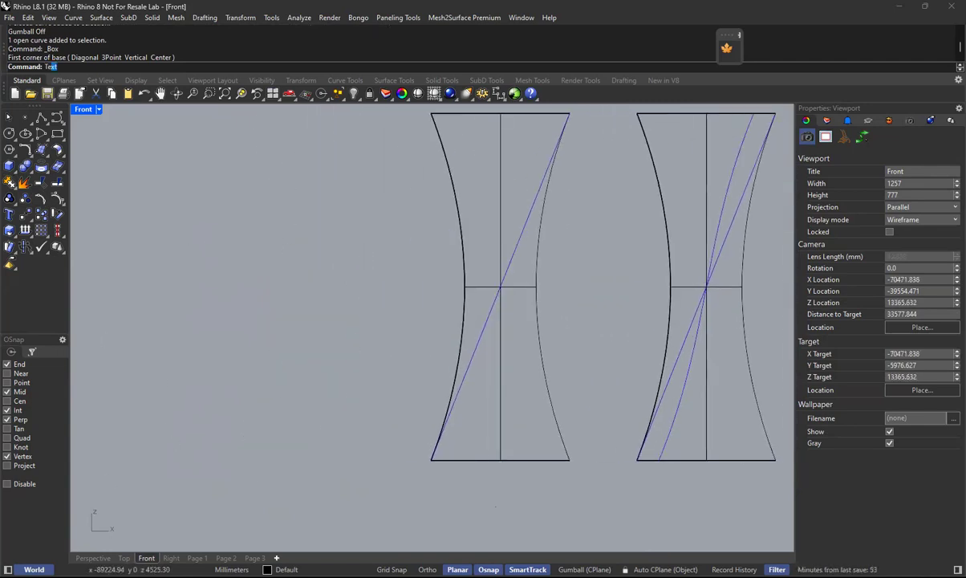
pyautogui.press('Return')
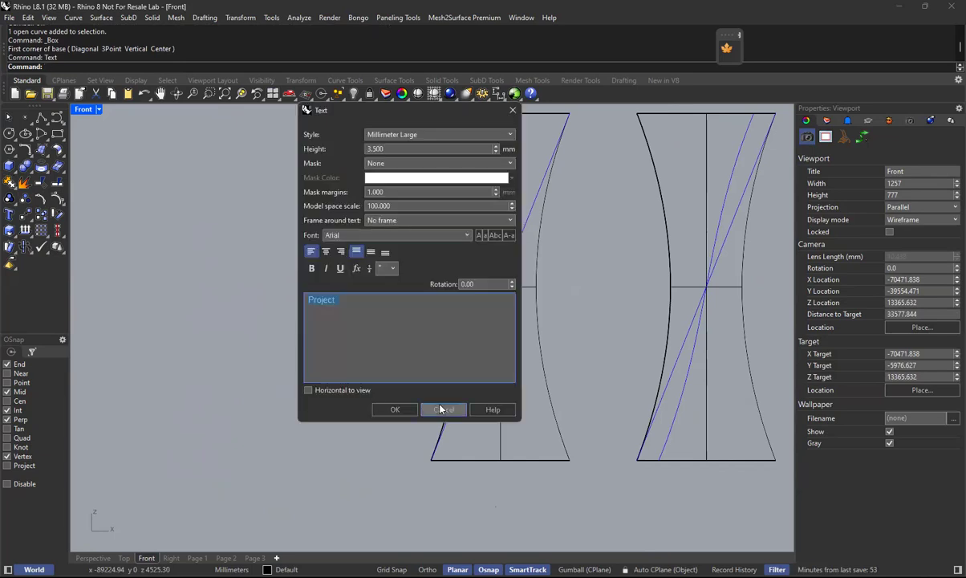
pyautogui.click(440, 409)
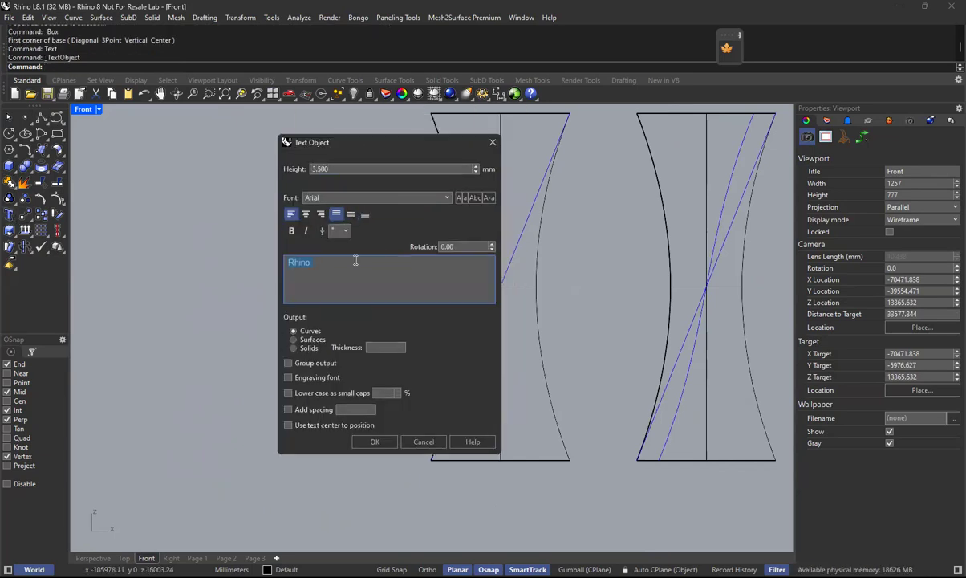
pyautogui.click(403, 415)
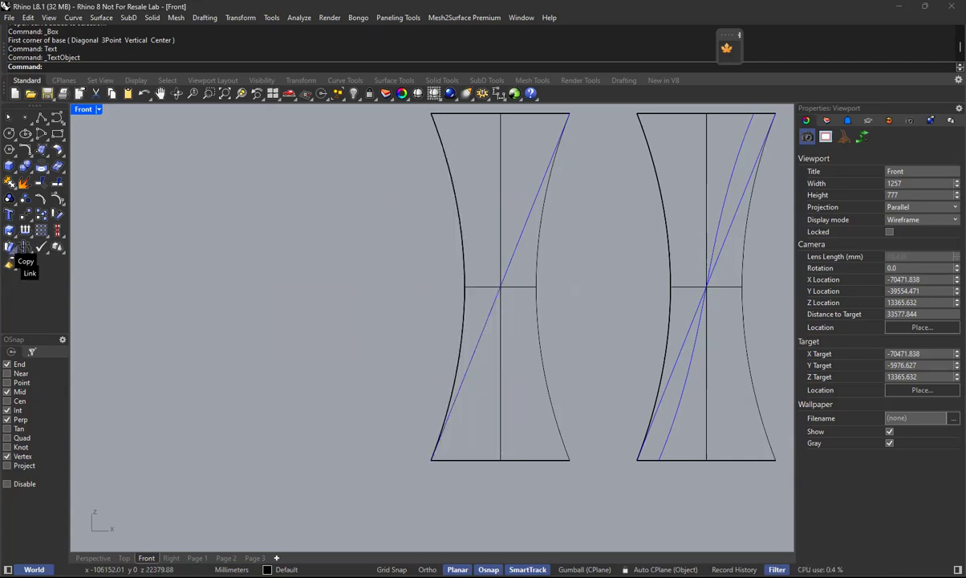
pyautogui.click(13, 256)
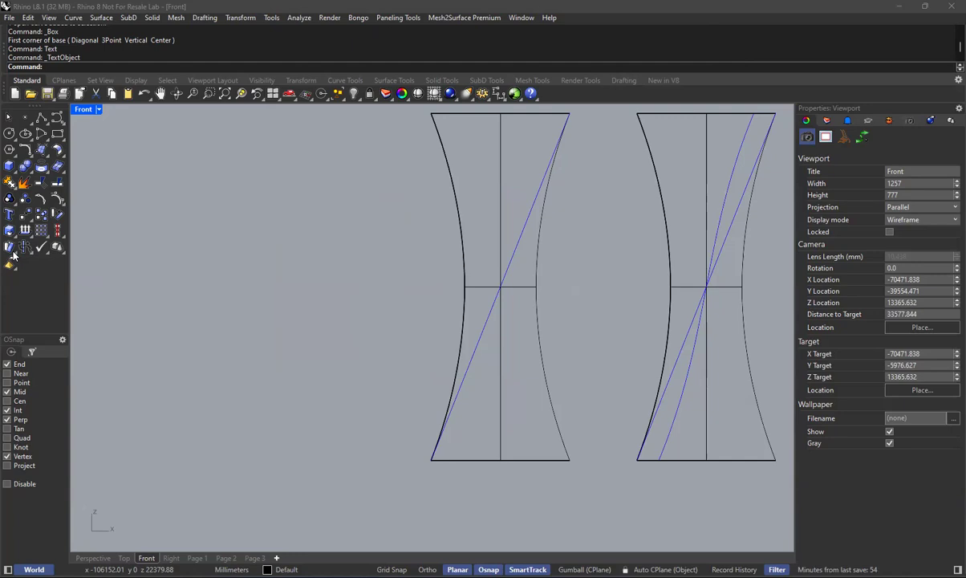
# Try out the "Rhino" text object as curves at heights of 400 mm and 2000 mm beside the Project tower.
pyautogui.click(9, 215)
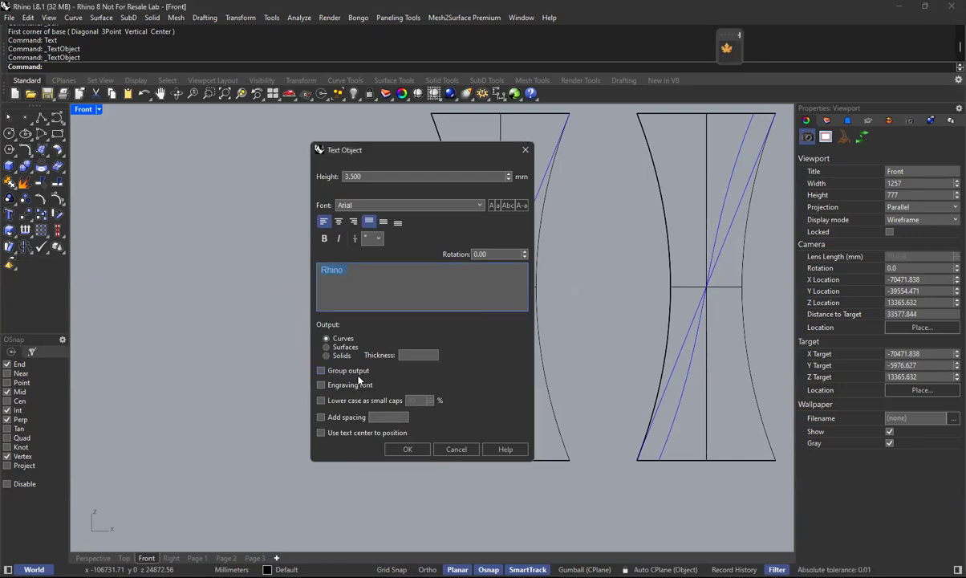
pyautogui.click(404, 448)
pyautogui.click(305, 372)
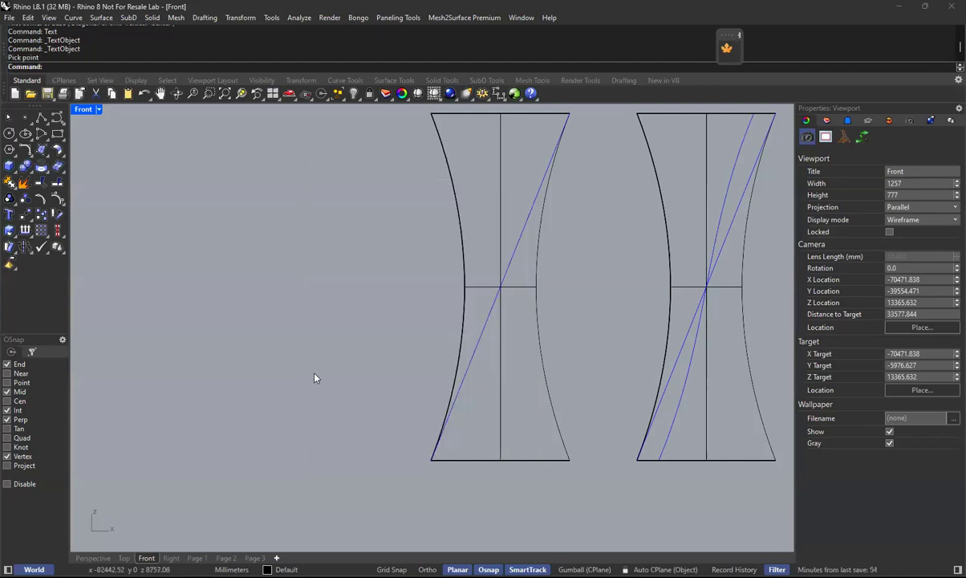
pyautogui.press('Return')
pyautogui.write('400')
pyautogui.click(412, 454)
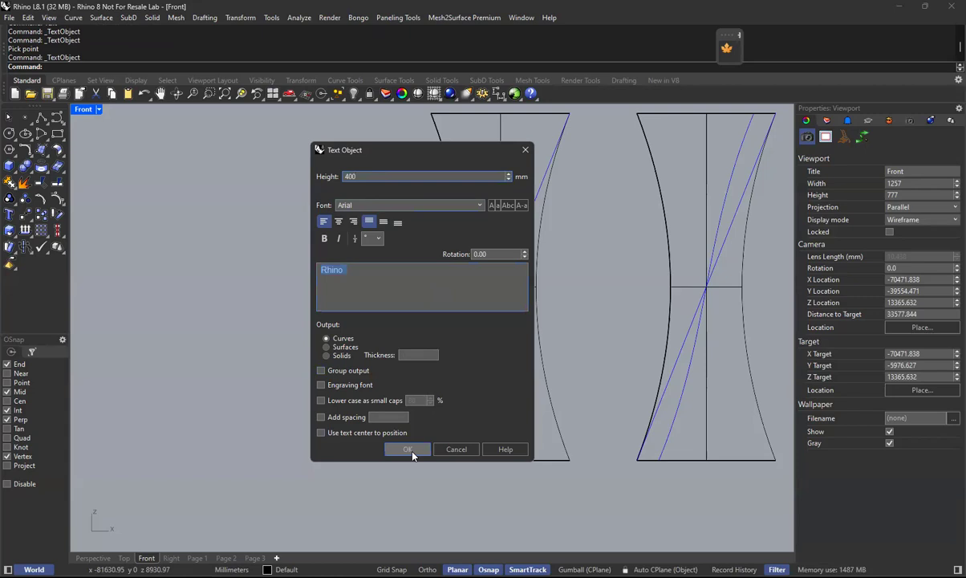
pyautogui.click(305, 363)
pyautogui.press('Return')
pyautogui.click(385, 176)
pyautogui.write('2000')
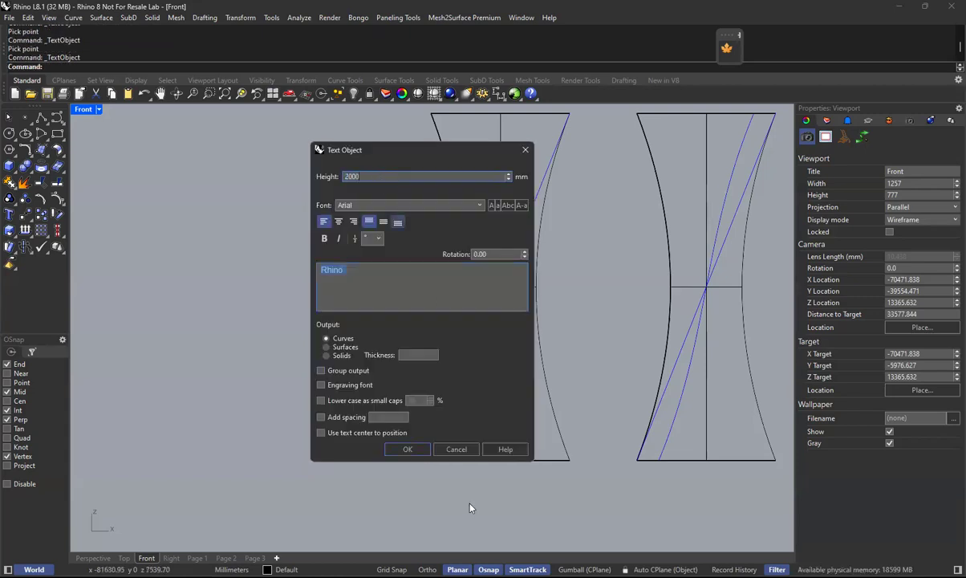
pyautogui.click(402, 449)
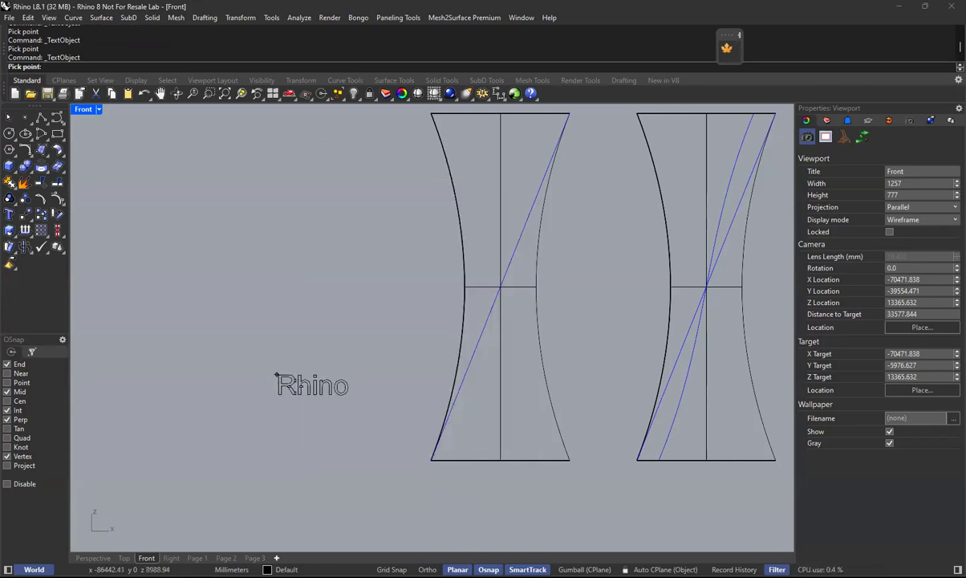
pyautogui.click(298, 398)
# Place the text object "Rhino" as curves, in Arial and at a larger height, in the empty area beside the Project tower's lower part.
pyautogui.press('Return')
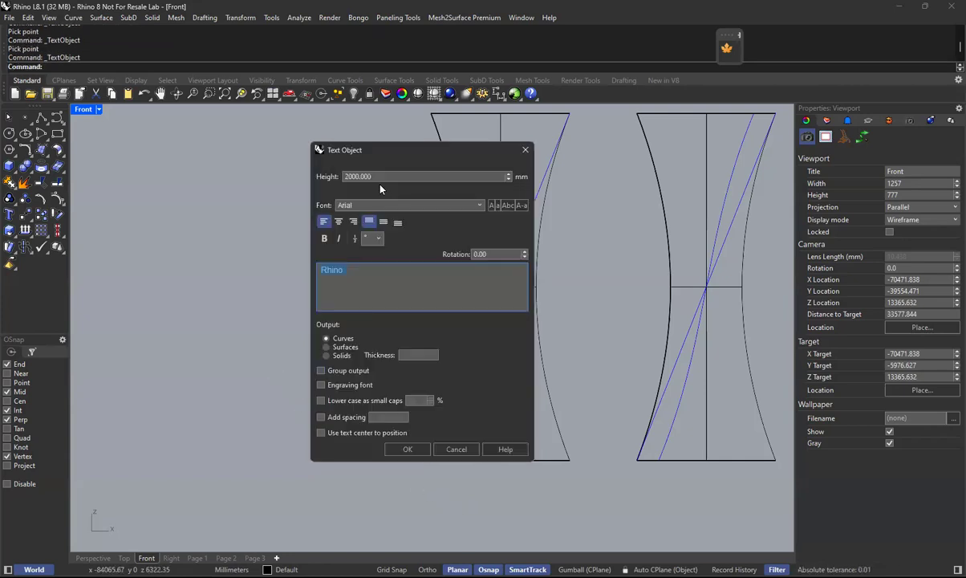
pyautogui.write('50000')
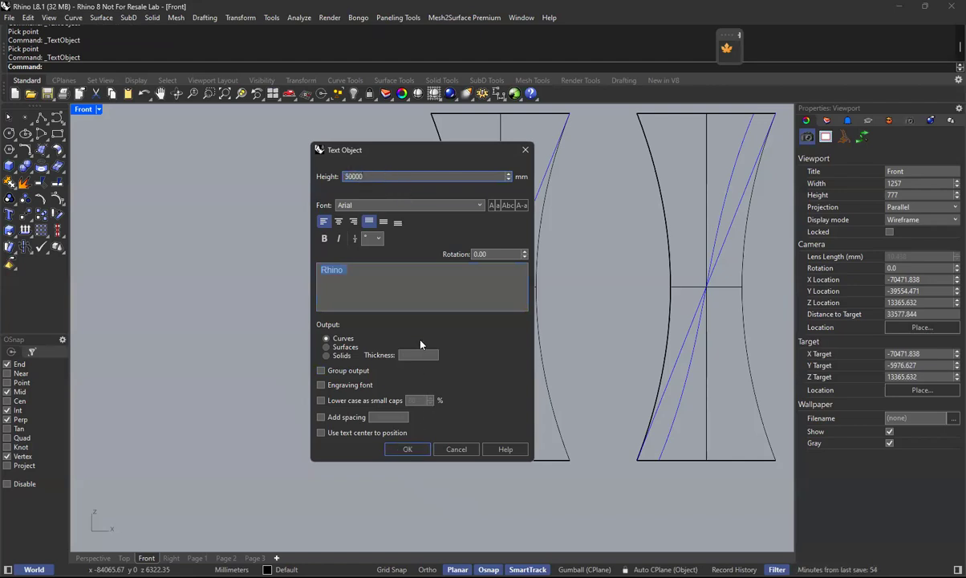
pyautogui.click(406, 449)
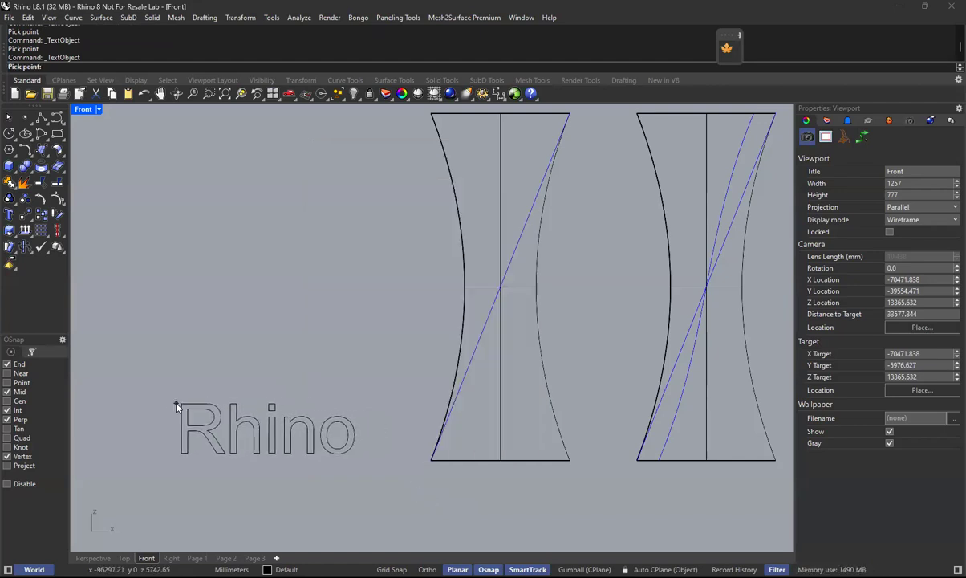
pyautogui.click(176, 402)
pyautogui.moveTo(358, 363); pyautogui.dragTo(175, 474)
pyautogui.click(266, 500)
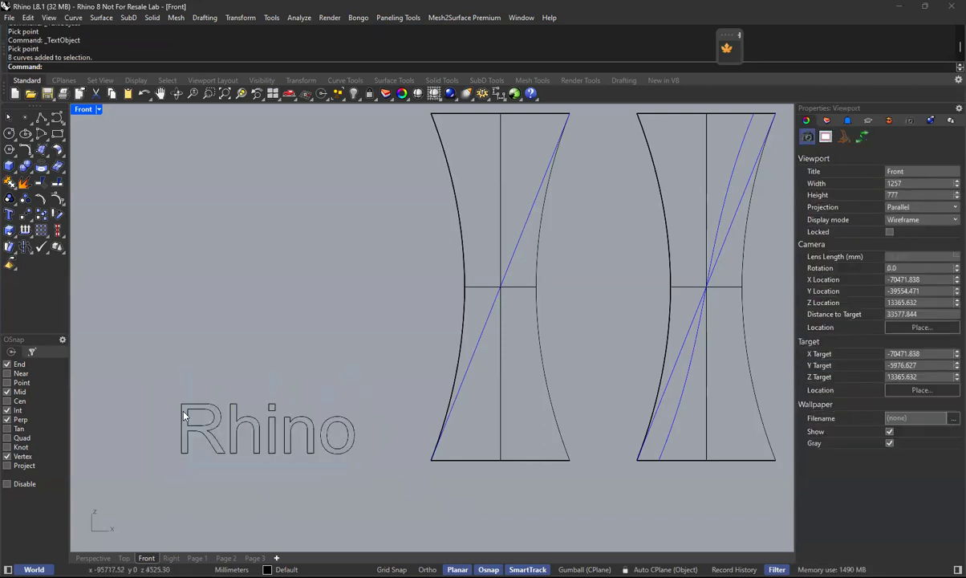
# Return to the Perspective view and inspect the PullBack tower's surface and its bottom edge.
pyautogui.click(41, 118)
pyautogui.press('Escape')
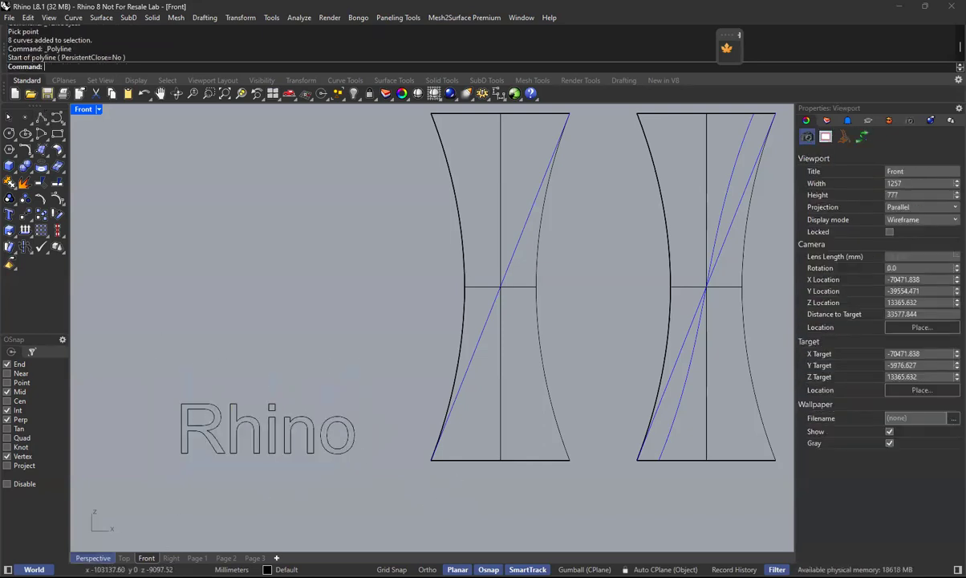
pyautogui.click(93, 557)
pyautogui.scroll(6, 345, 381)
pyautogui.keyDown('shift'); pyautogui.moveTo(360, 408); pyautogui.dragTo(402, 417, button='right'); pyautogui.keyUp('shift')
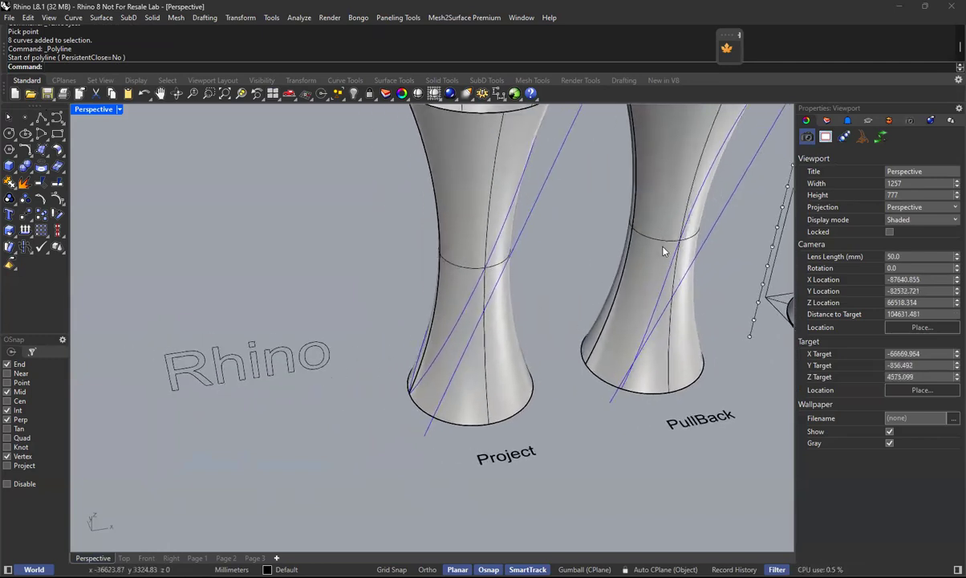
pyautogui.click(654, 385)
pyautogui.click(656, 423)
pyautogui.click(646, 393)
pyautogui.click(648, 449)
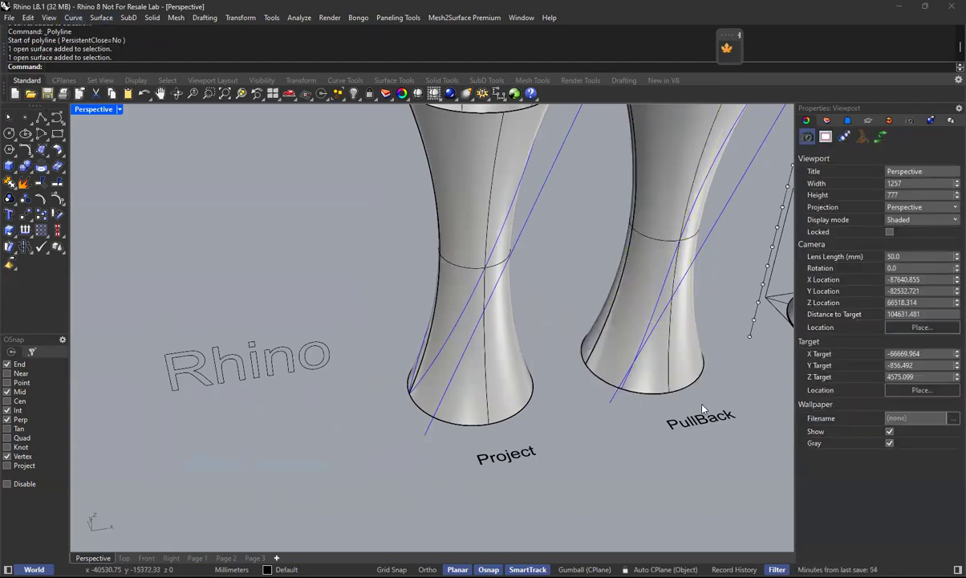
pyautogui.click(643, 398)
pyautogui.click(644, 420)
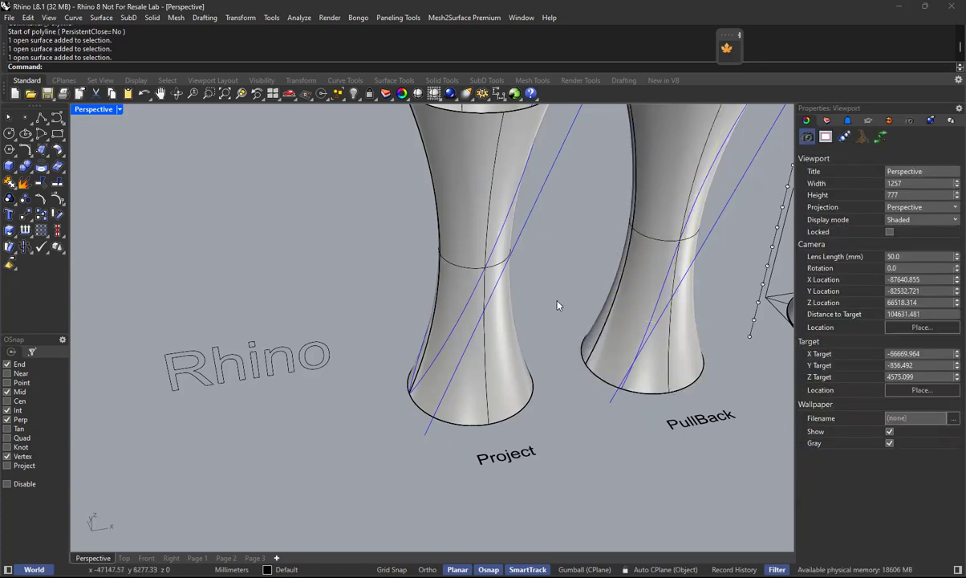
# Measure the length of the PullBack tower's bottom edge and copy the measured value.
pyautogui.click(296, 20)
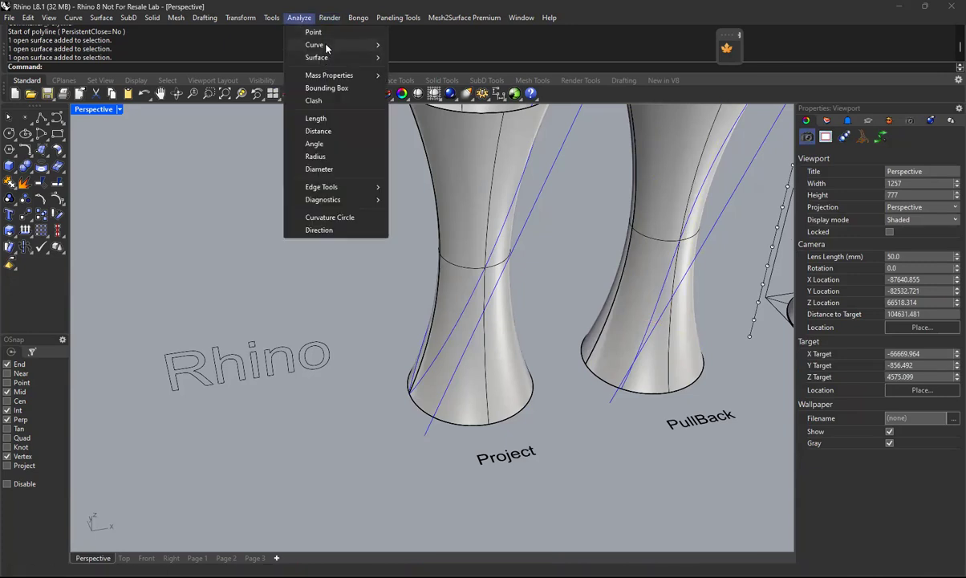
pyautogui.click(311, 118)
pyautogui.click(652, 397)
pyautogui.rightClick(666, 423)
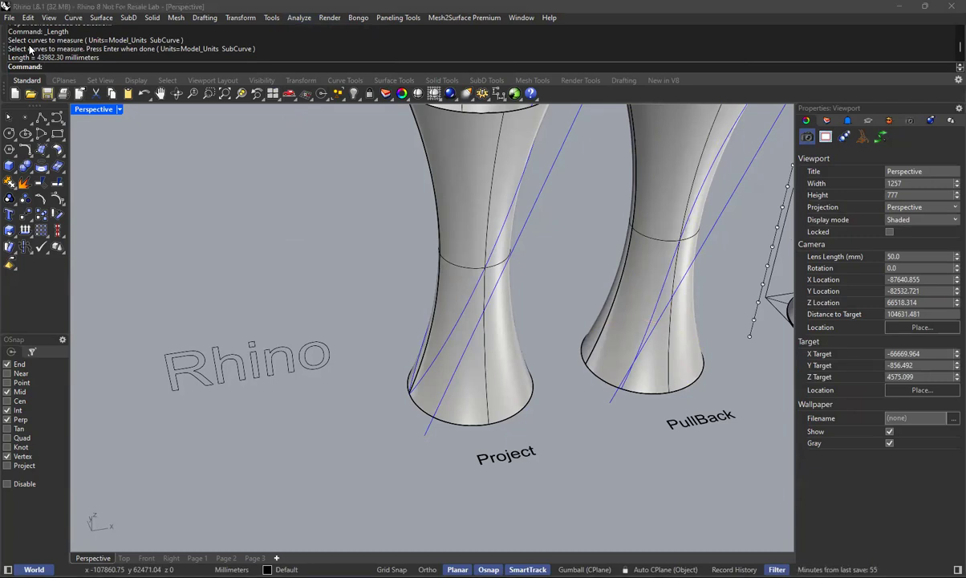
pyautogui.doubleClick(57, 58)
pyautogui.hotkey('ctrl', 'c')
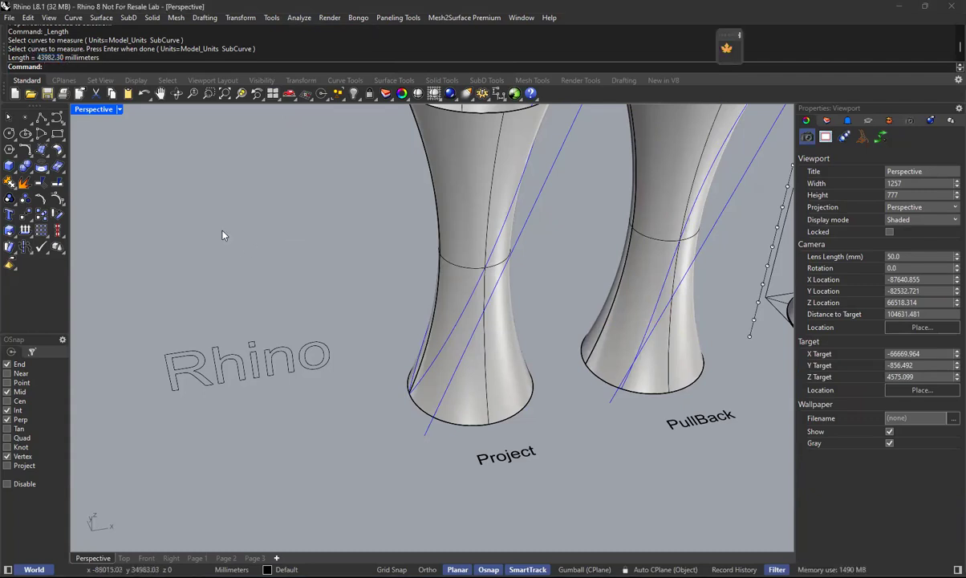
# Draw a single straight polyline segment of 43982.30 mm below the "Rhino" text, heading toward the Project tower, using the copied length.
pyautogui.click(41, 118)
pyautogui.click(113, 434)
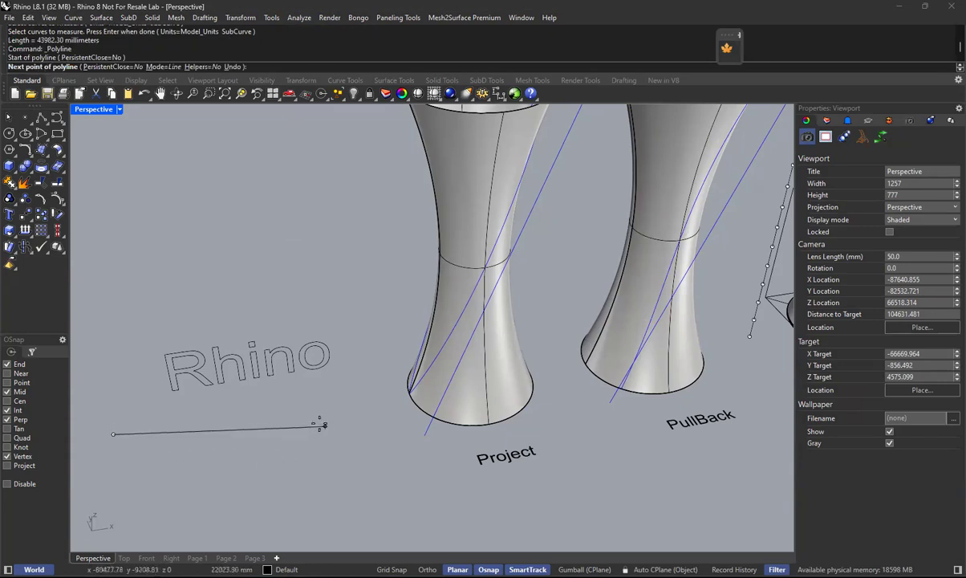
pyautogui.hotkey('ctrl', 'v')
pyautogui.press('Return')
pyautogui.click(352, 391)
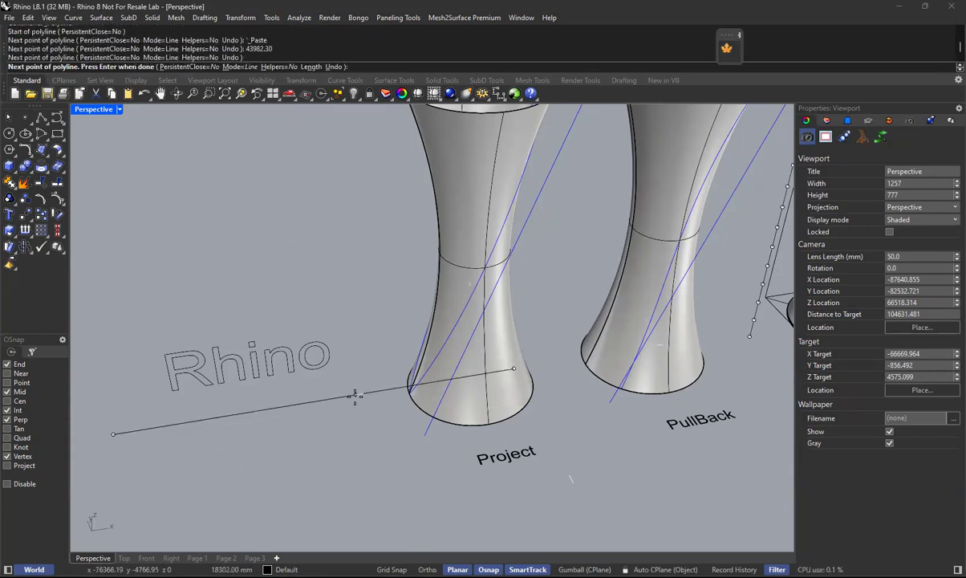
pyautogui.press('Return')
# Move the straight line away from the Project tower so that it lies clear of its base, and deselect it.
pyautogui.click(342, 397)
pyautogui.scroll(-3, 353, 401)
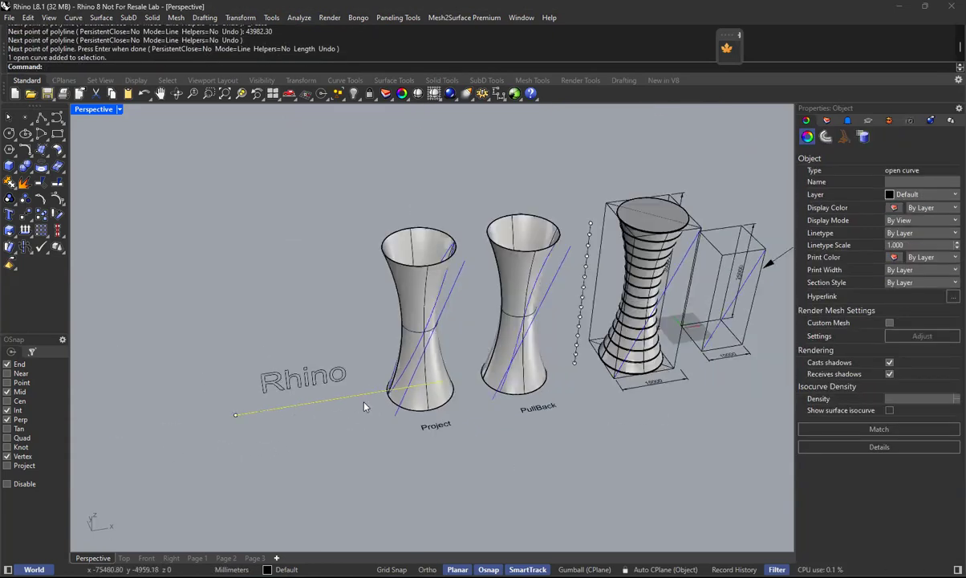
pyautogui.moveTo(336, 400)
pyautogui.mouseDown()
pyautogui.moveTo(253, 422)
pyautogui.moveTo(336, 400)
pyautogui.mouseUp()
pyautogui.press('Escape')
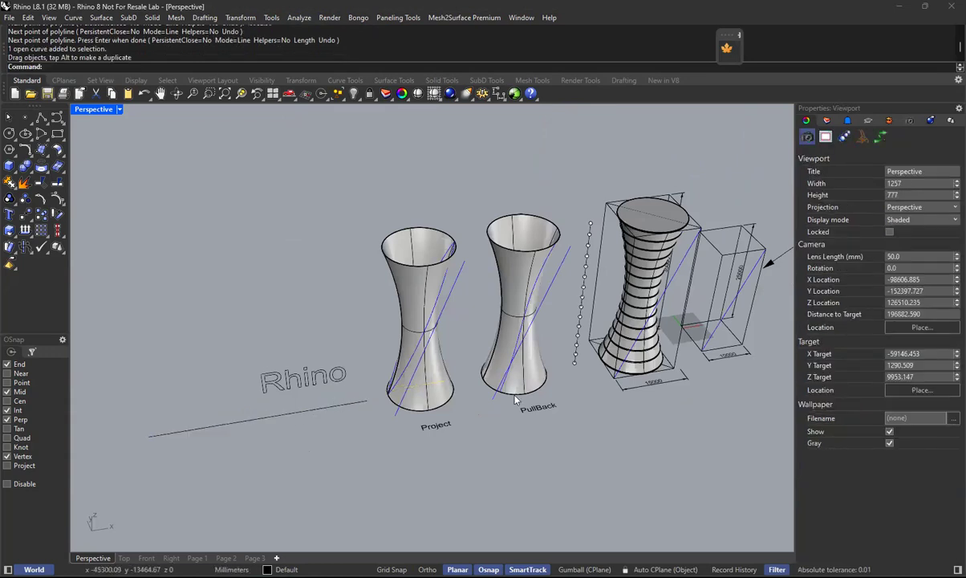
pyautogui.scroll(2, 477, 482)
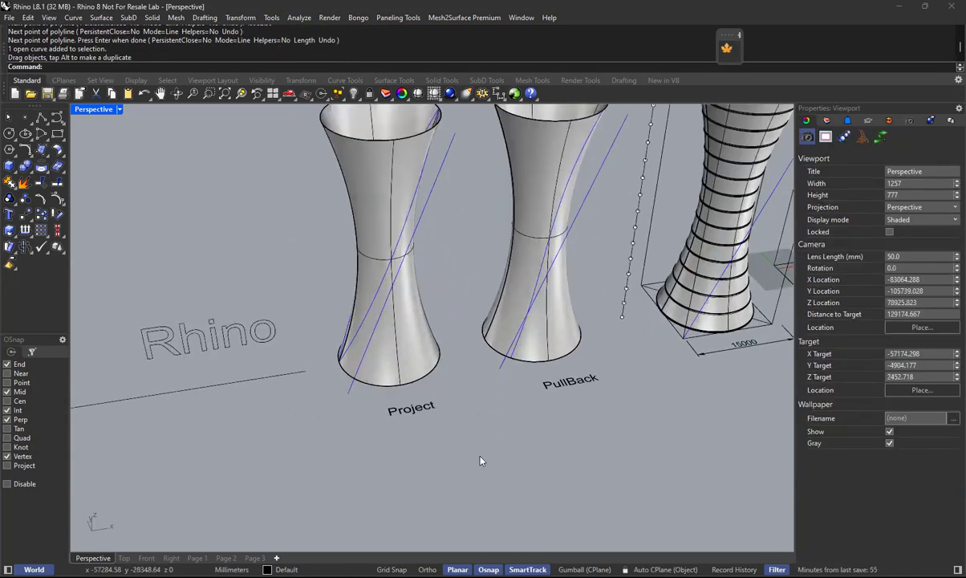
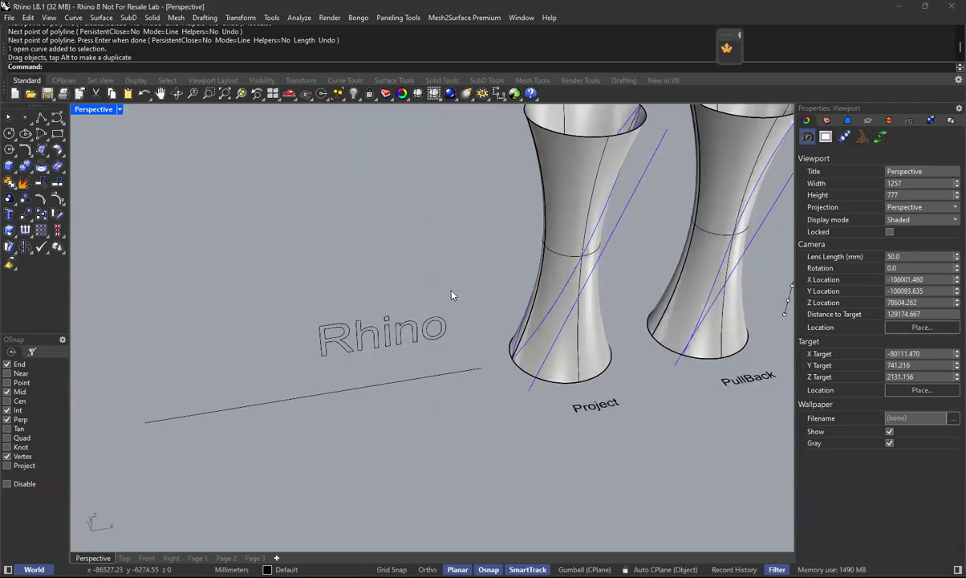
# Move the flat "Rhino" curves from the R's lower corner to the end of the straight line farthest from the Project tower.
pyautogui.moveTo(457, 280); pyautogui.dragTo(283, 364)
pyautogui.write('m')
pyautogui.press('Return')
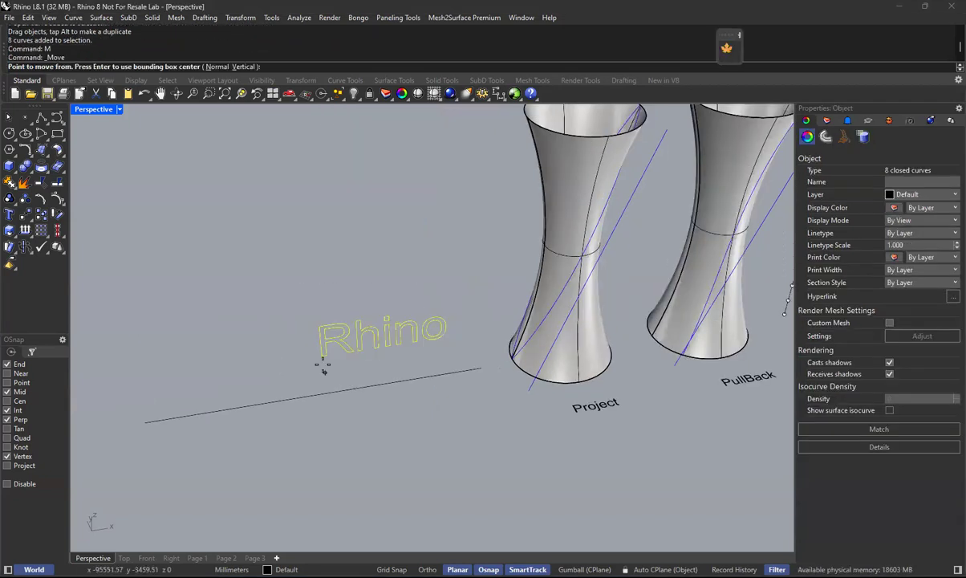
pyautogui.click(324, 356)
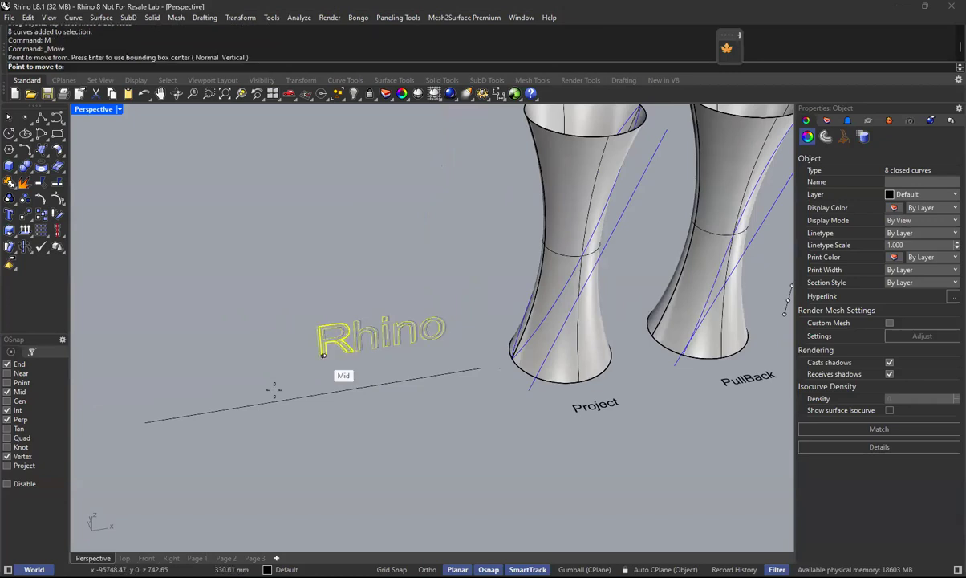
pyautogui.click(141, 423)
# Turn on the Gumball, shift the "Rhino" curves along the straight line toward its middle, and deselect them.
pyautogui.click(584, 568)
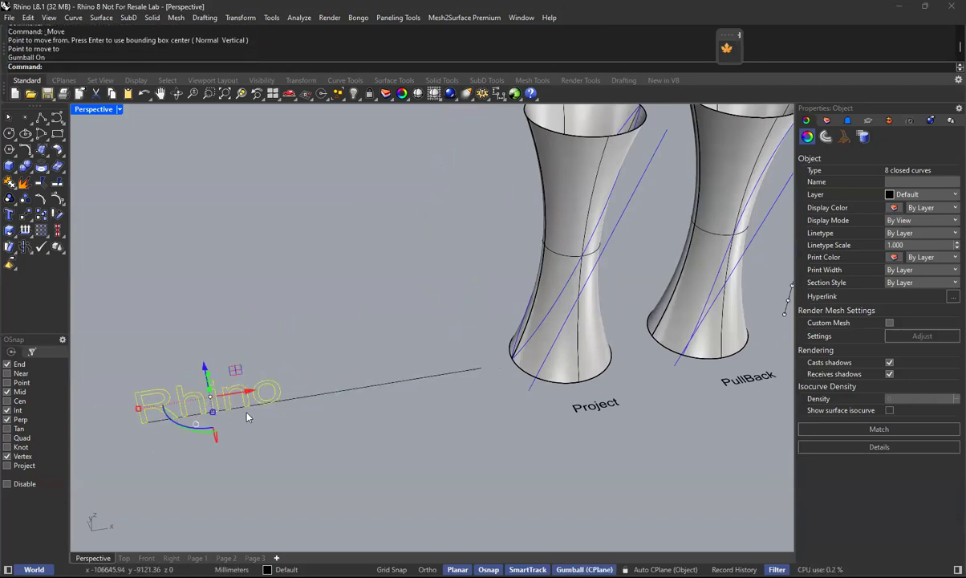
pyautogui.moveTo(242, 392); pyautogui.dragTo(363, 382)
pyautogui.click(381, 418)
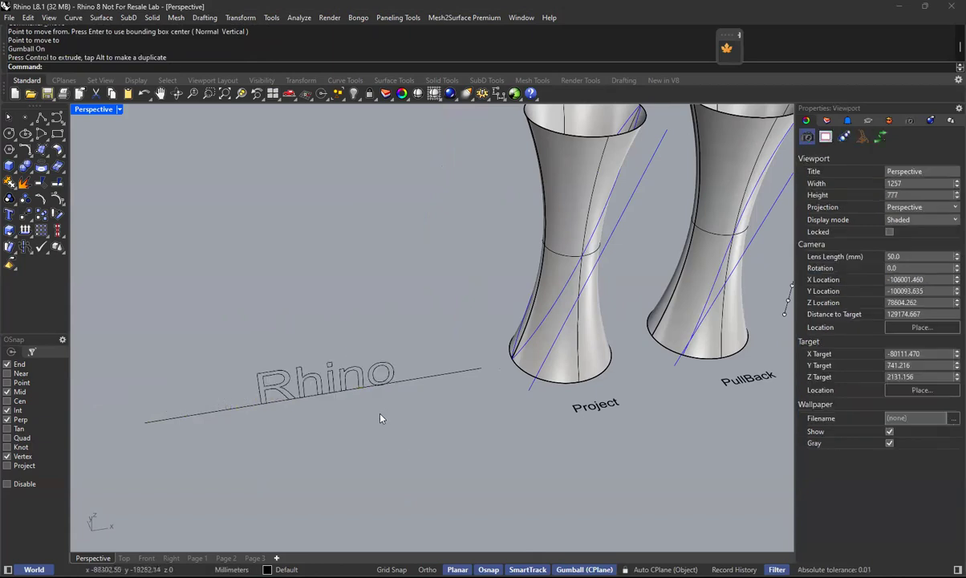
pyautogui.moveTo(205, 321); pyautogui.dragTo(459, 434)
pyautogui.click(449, 487)
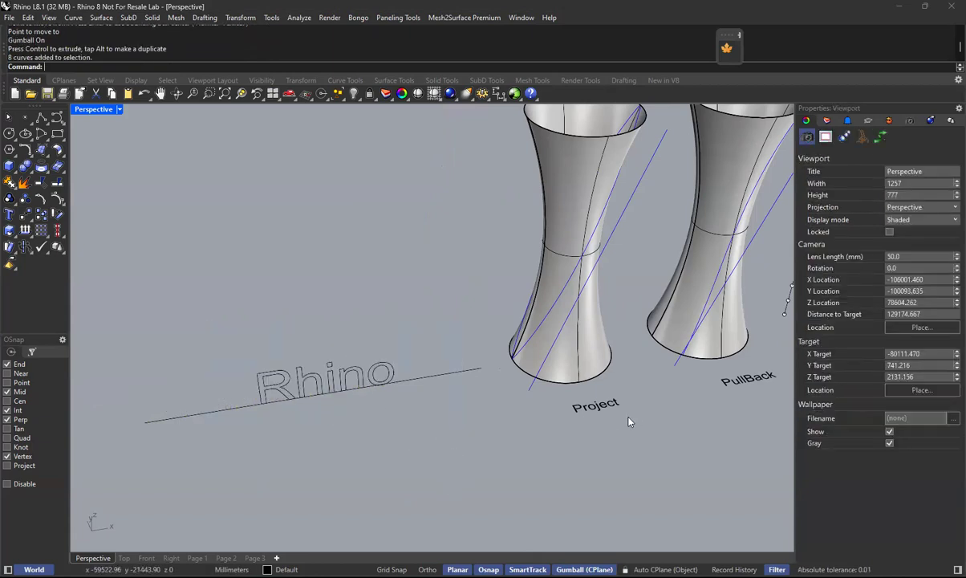
pyautogui.keyDown('shift'); pyautogui.moveTo(583, 419); pyautogui.dragTo(534, 418, button='right'); pyautogui.keyUp('shift')
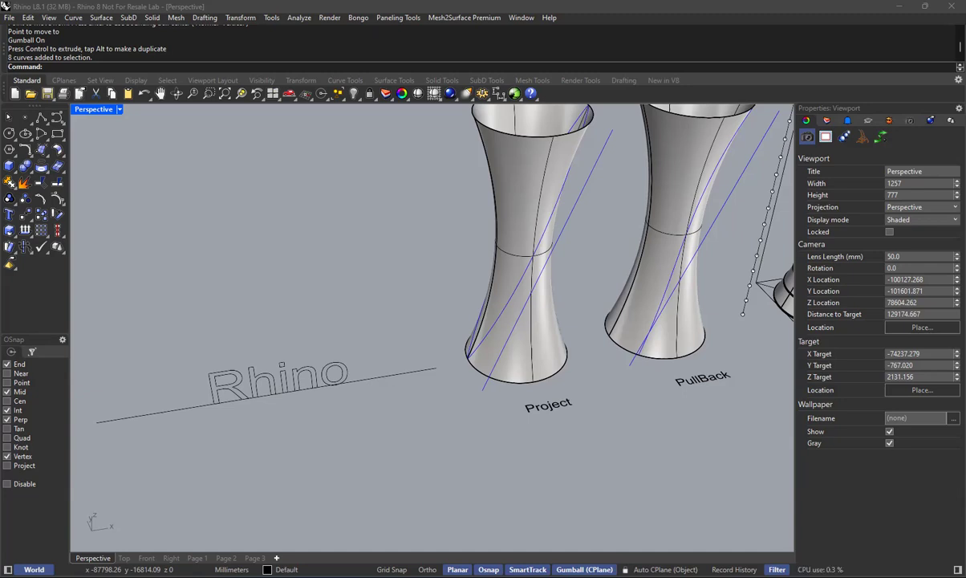
pyautogui.moveTo(184, 341); pyautogui.dragTo(394, 435)
pyautogui.click(378, 428)
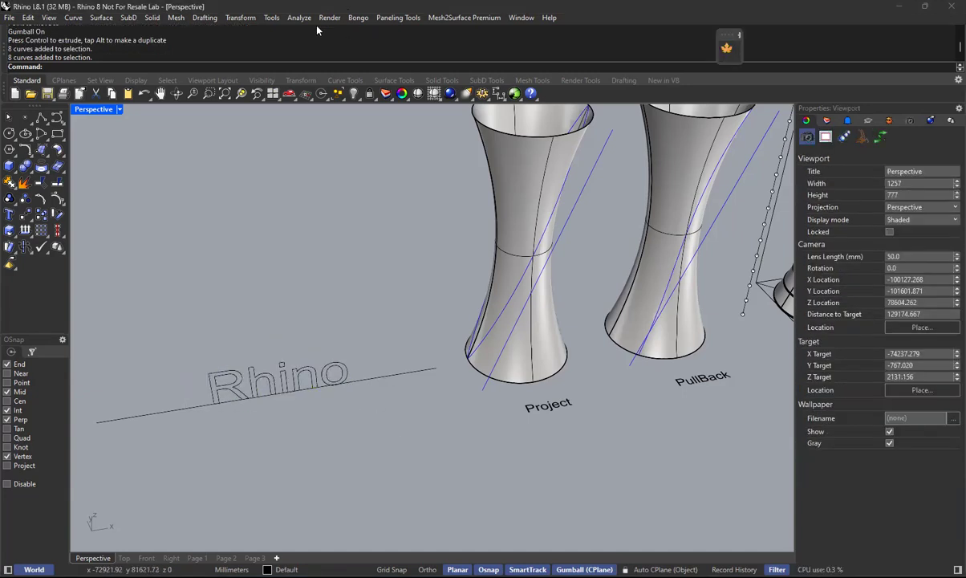
# Flow a copy of the "Rhino" curves along a curve, from the straight line to the PullBack tower's bottom edge.
pyautogui.click(240, 17)
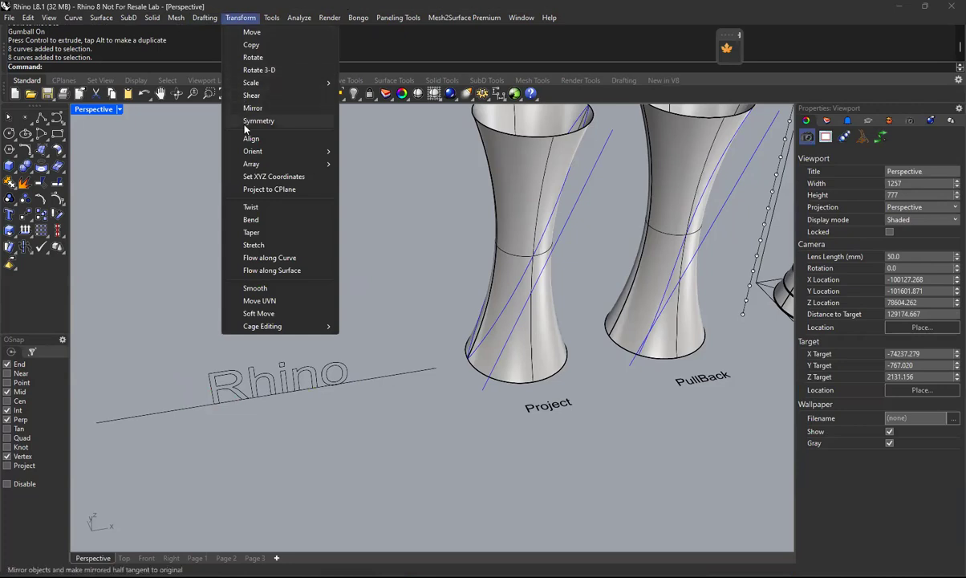
pyautogui.click(269, 258)
pyautogui.moveTo(147, 324); pyautogui.dragTo(391, 424)
pyautogui.press('Return')
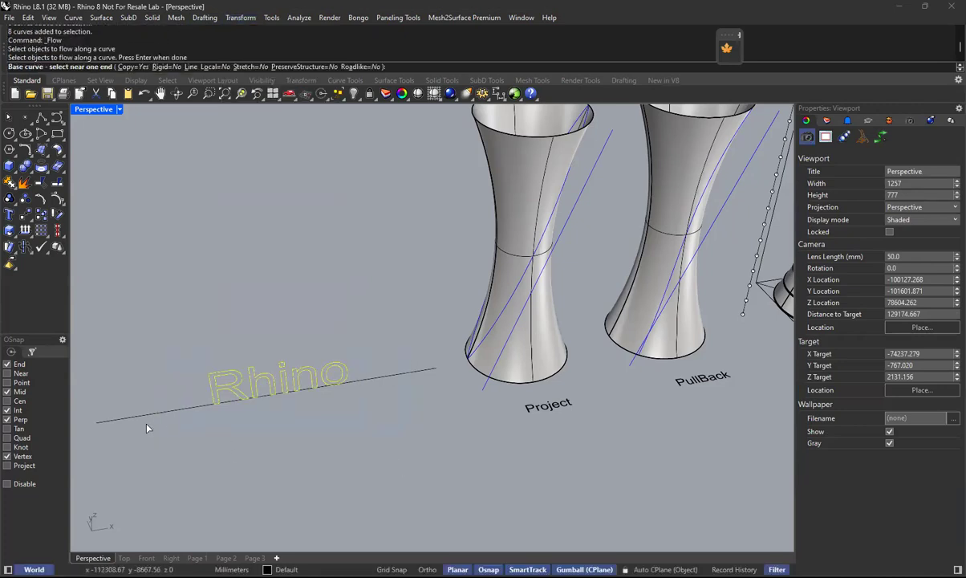
pyautogui.click(112, 419)
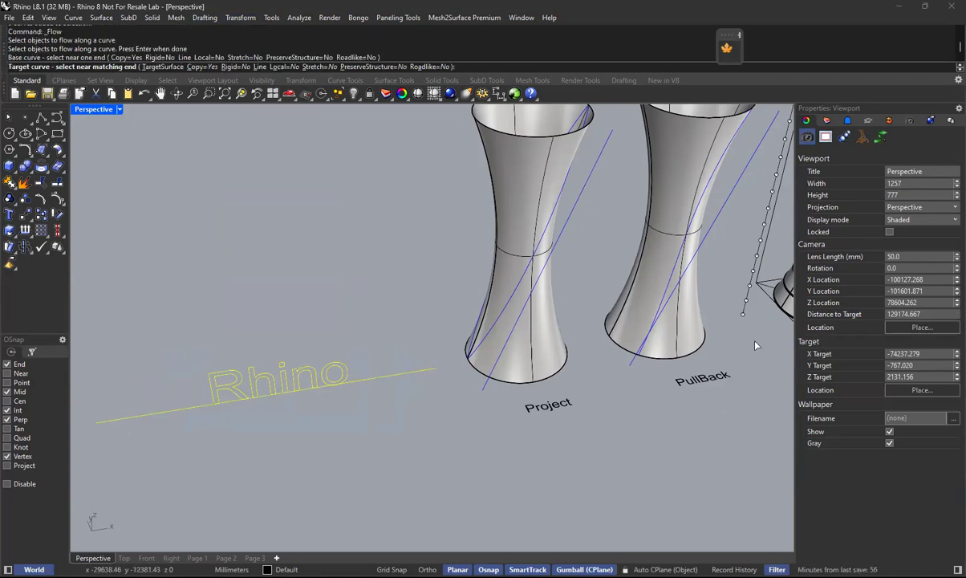
pyautogui.click(664, 365)
pyautogui.moveTo(639, 375); pyautogui.dragTo(579, 439, button='right')
pyautogui.moveTo(545, 462); pyautogui.dragTo(635, 316)
pyautogui.moveTo(588, 416); pyautogui.dragTo(591, 422, button='right')
# In the Top view, rotate the flowed "Rhino" curves about the PullBack tower's centre so that they face the front.
pyautogui.click(125, 557)
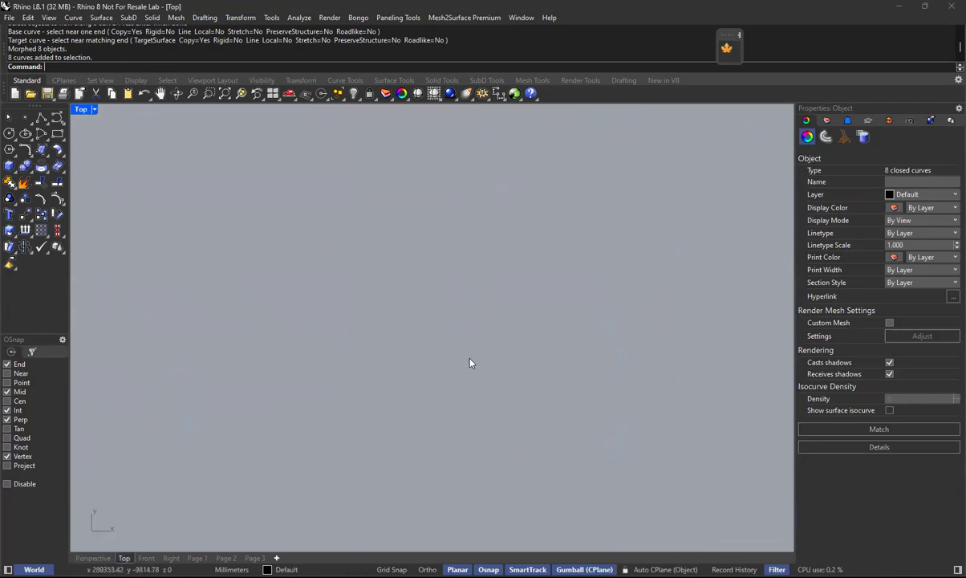
pyautogui.click(257, 92)
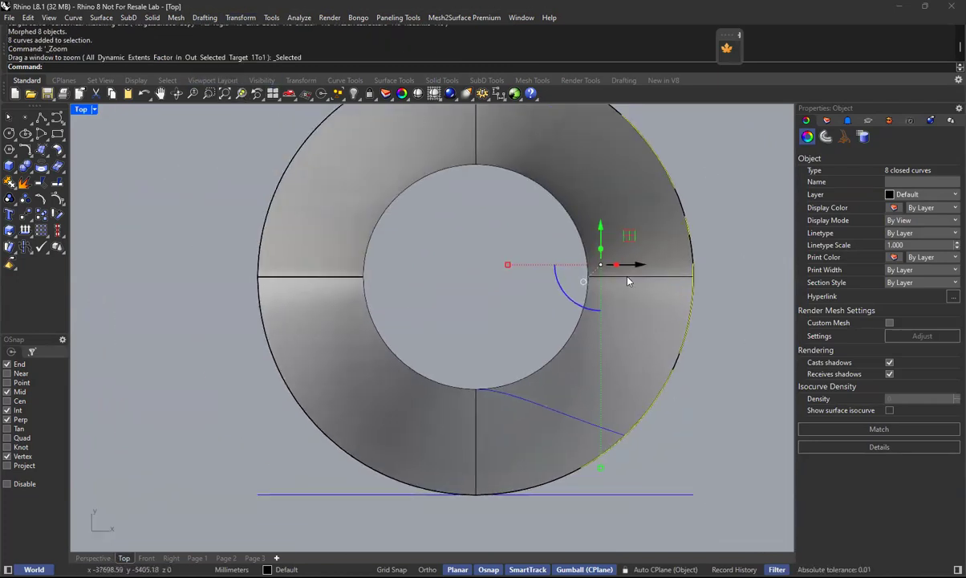
pyautogui.click(239, 17)
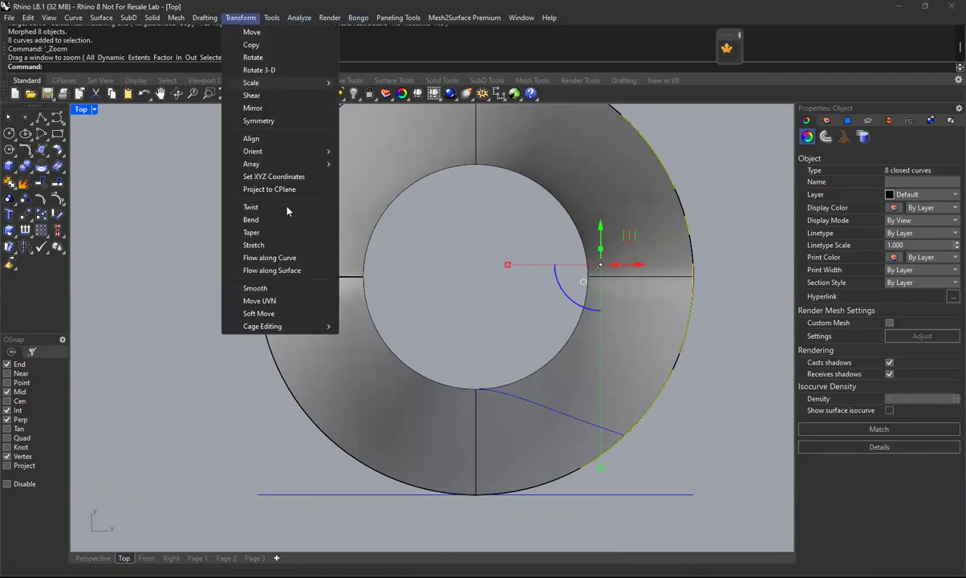
pyautogui.click(265, 57)
pyautogui.write('cwen')
pyautogui.press('Return')
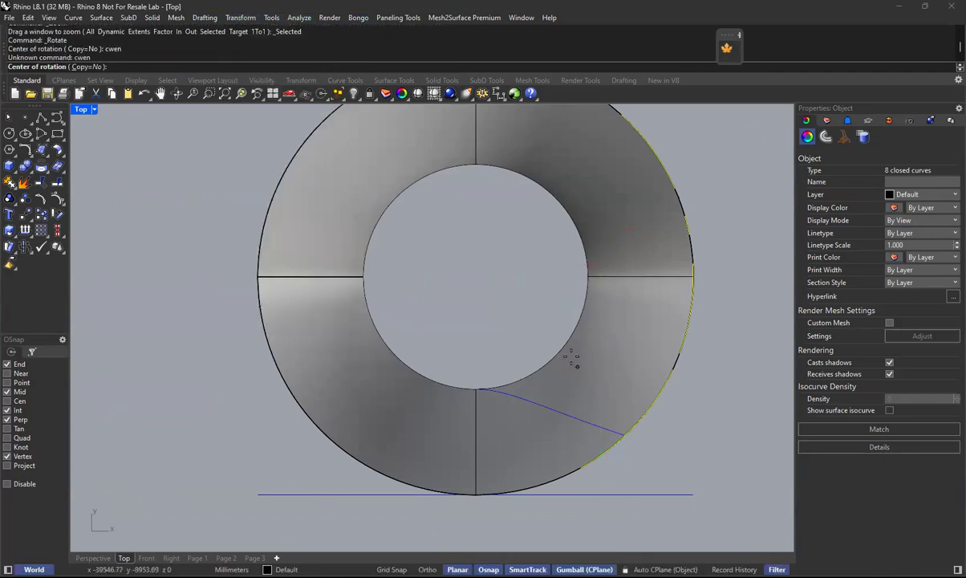
pyautogui.write('cen')
pyautogui.press('Return')
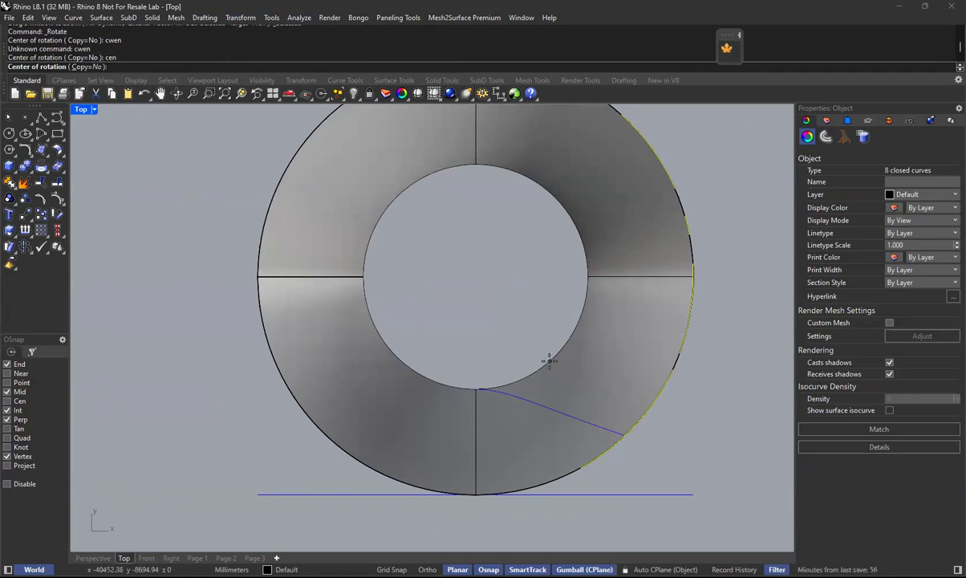
pyautogui.click(642, 437)
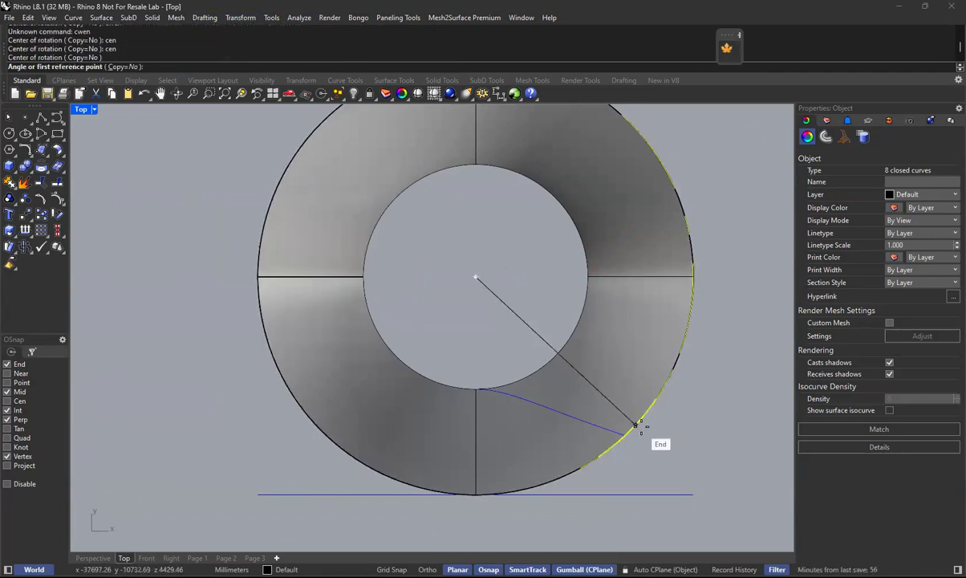
pyautogui.click(688, 371)
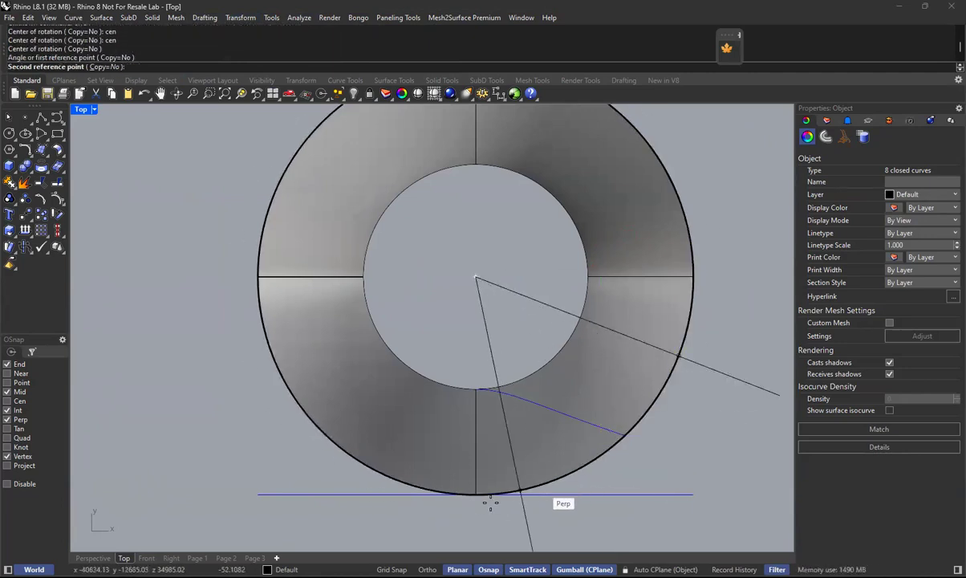
pyautogui.click(479, 507)
# Inspect the flowed "Rhino" curves against the PullBack tower's surface in the Perspective and Front views.
pyautogui.click(93, 558)
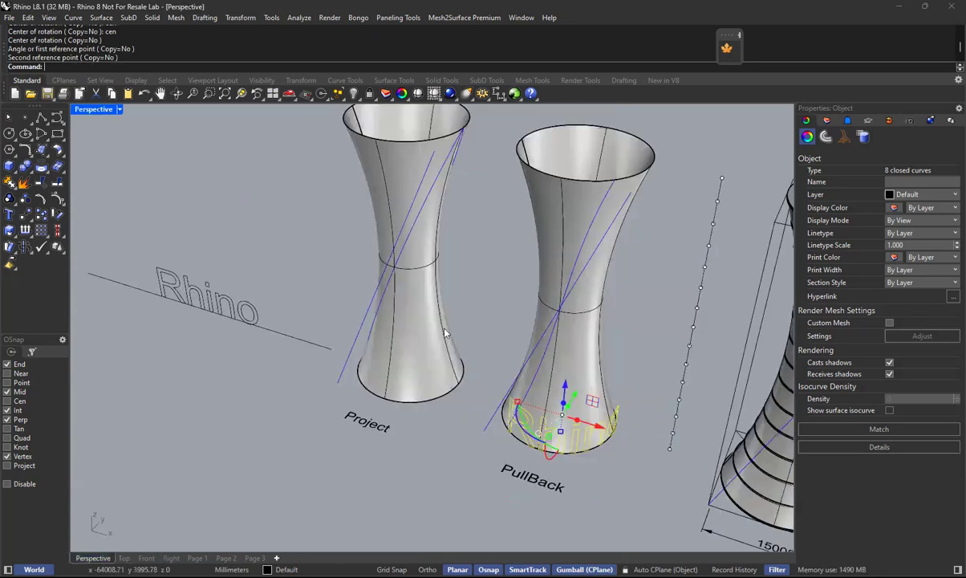
pyautogui.scroll(5, 574, 422)
pyautogui.moveTo(606, 458); pyautogui.dragTo(630, 453, button='right')
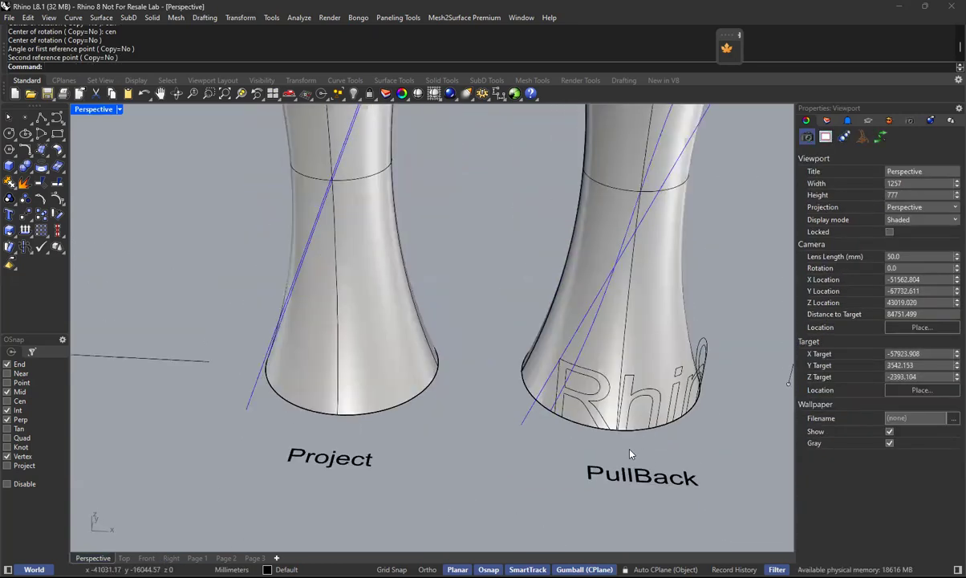
pyautogui.scroll(-3, 668, 381)
pyautogui.scroll(-4, 593, 405)
pyautogui.scroll(5, 571, 434)
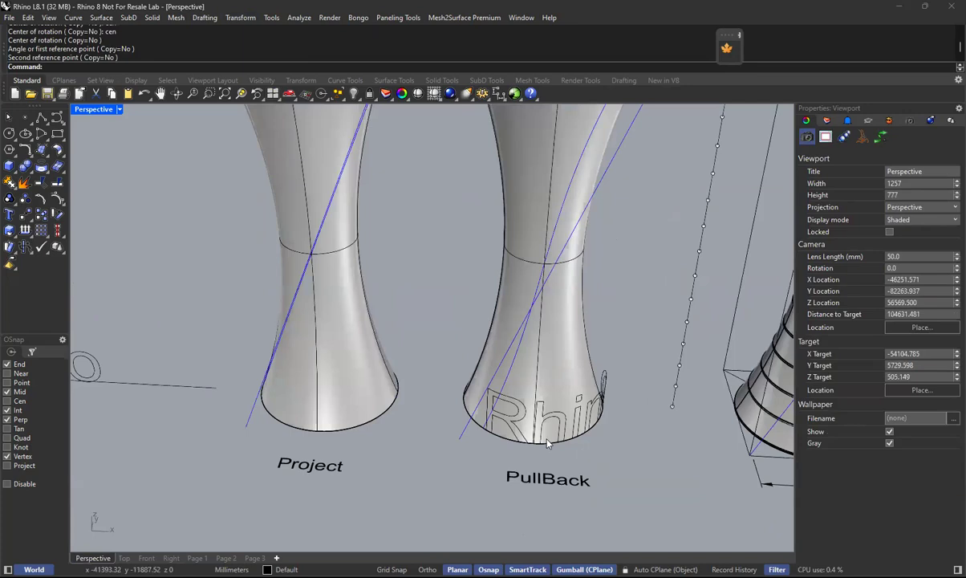
pyautogui.click(564, 479)
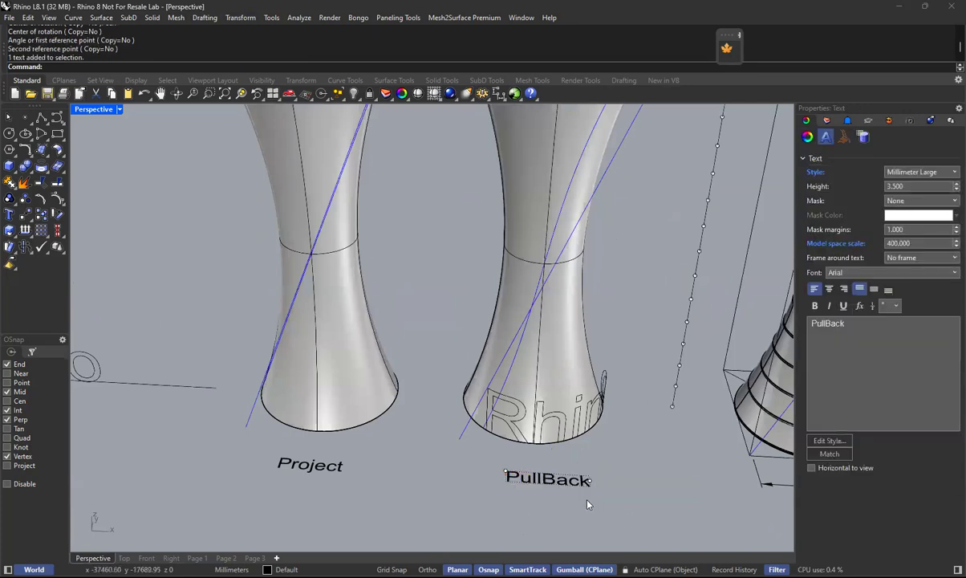
pyautogui.scroll(3, 587, 504)
pyautogui.click(232, 480)
pyautogui.scroll(-4, 442, 408)
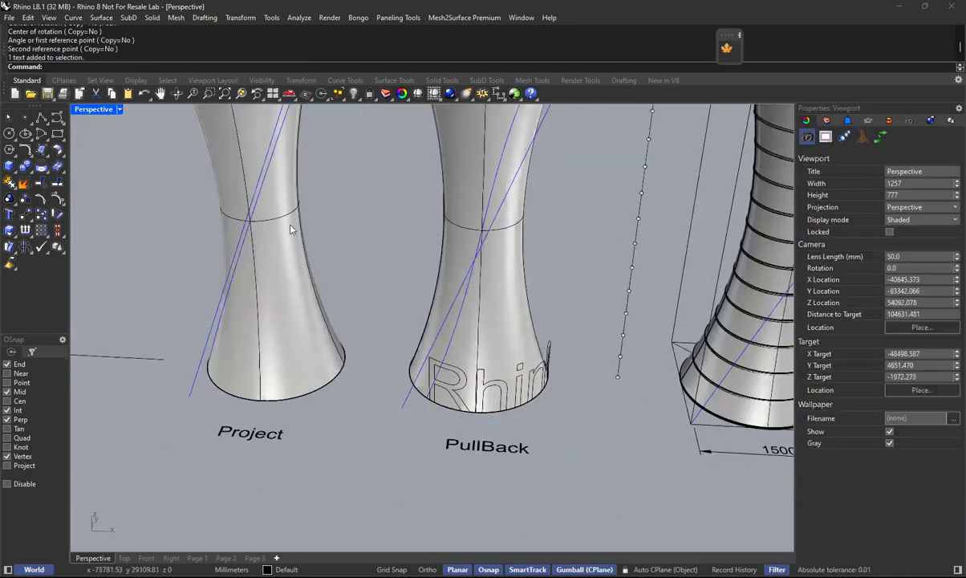
pyautogui.scroll(4, 330, 248)
pyautogui.moveTo(333, 276); pyautogui.dragTo(368, 198, button='right')
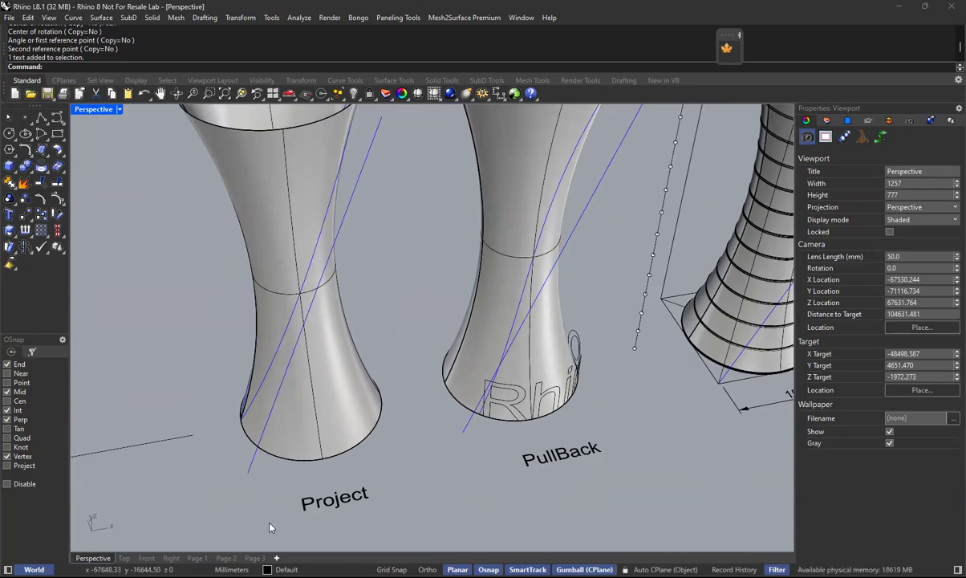
pyautogui.click(147, 557)
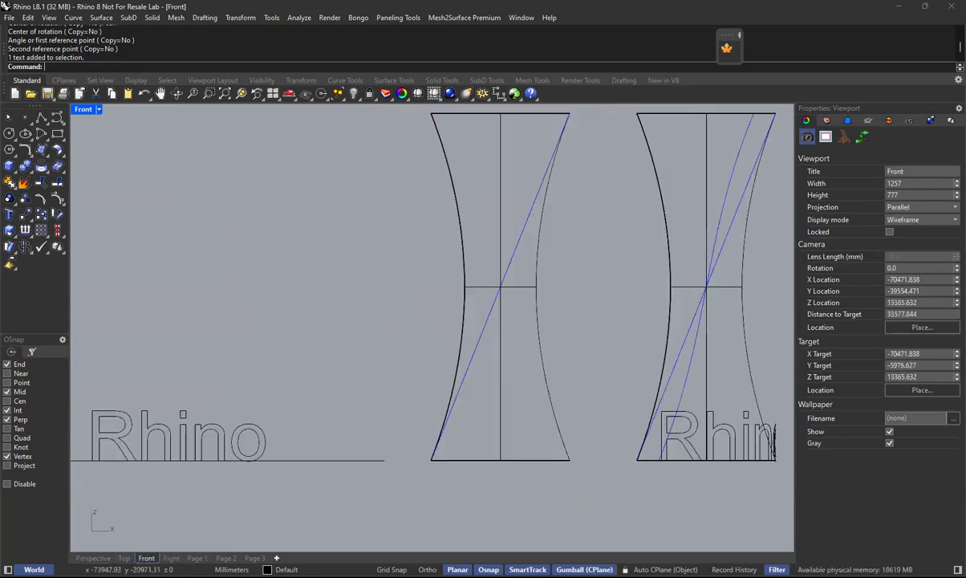
pyautogui.click(93, 557)
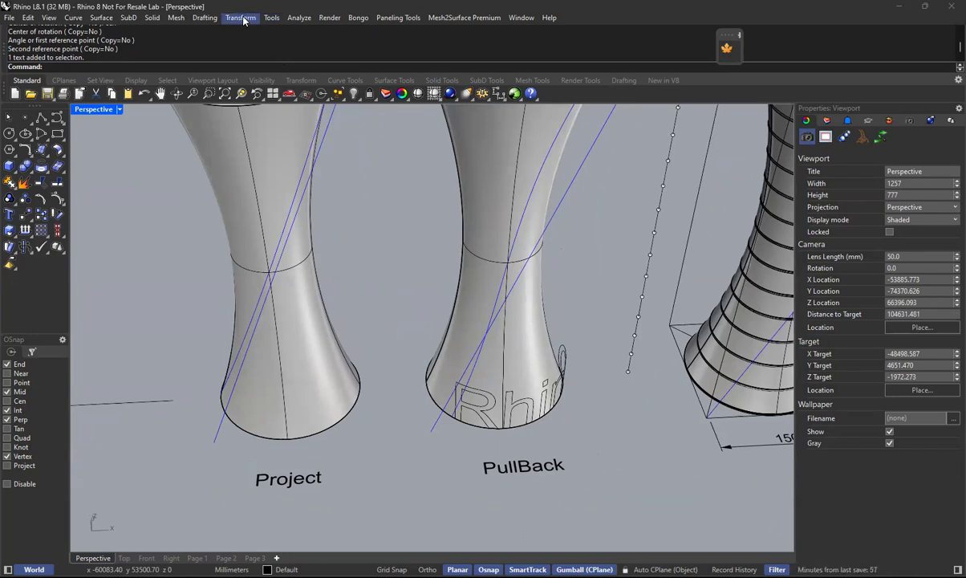
# Pull the flowed "Rhino" curves back onto the PullBack tower's surface, group the resulting curves and deselect them.
pyautogui.click(73, 18)
pyautogui.moveTo(133, 402)
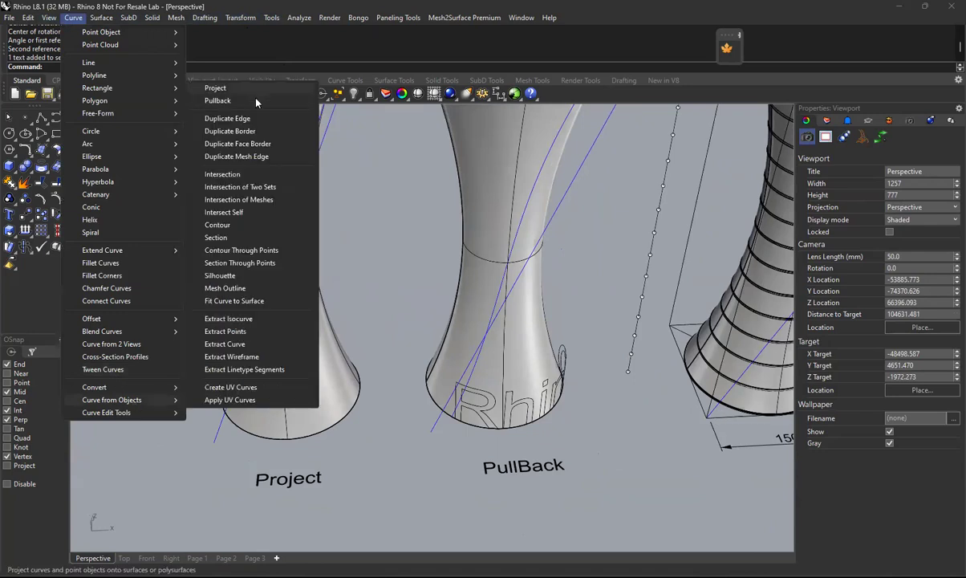
pyautogui.click(245, 97)
pyautogui.moveTo(442, 442); pyautogui.dragTo(588, 322)
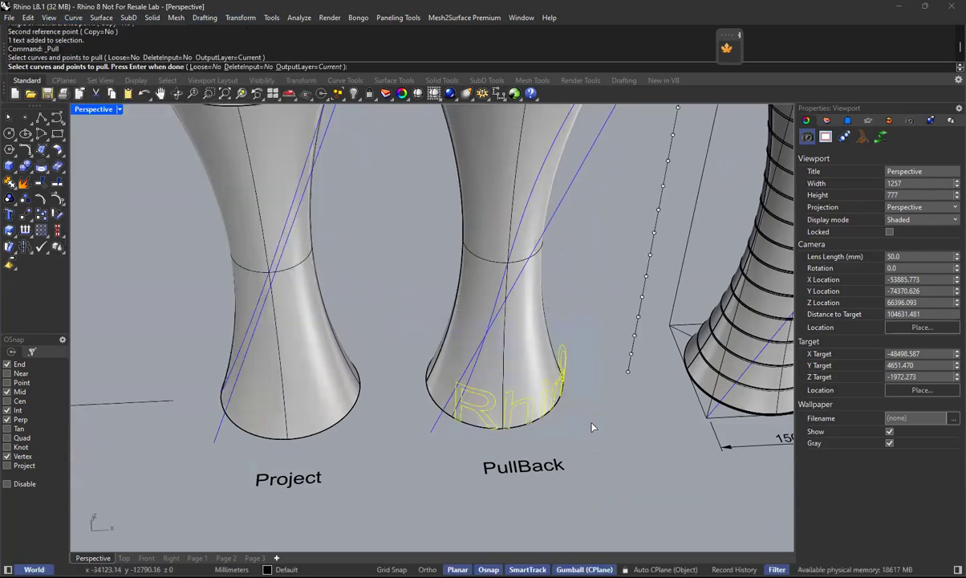
pyautogui.press('Return')
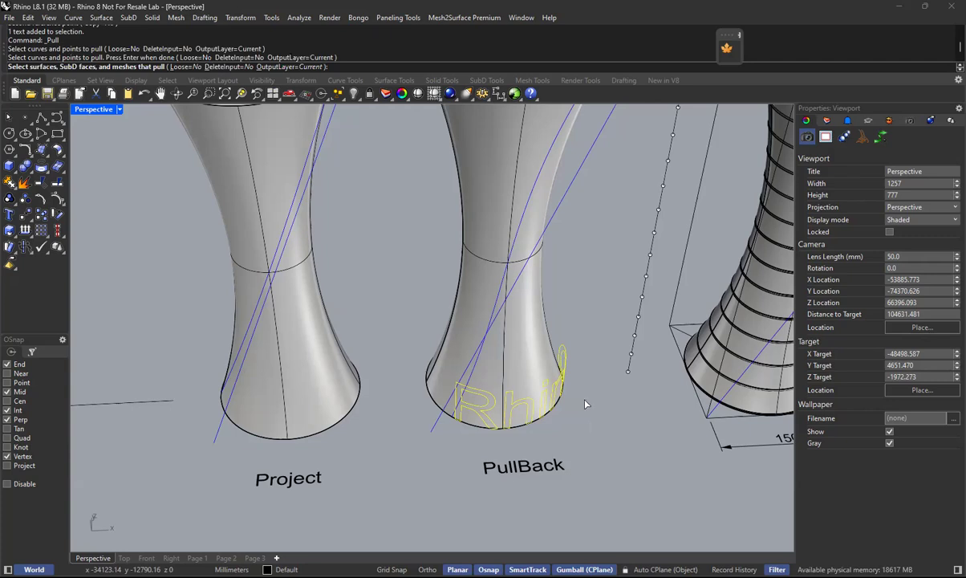
pyautogui.click(515, 379)
pyautogui.press('Return')
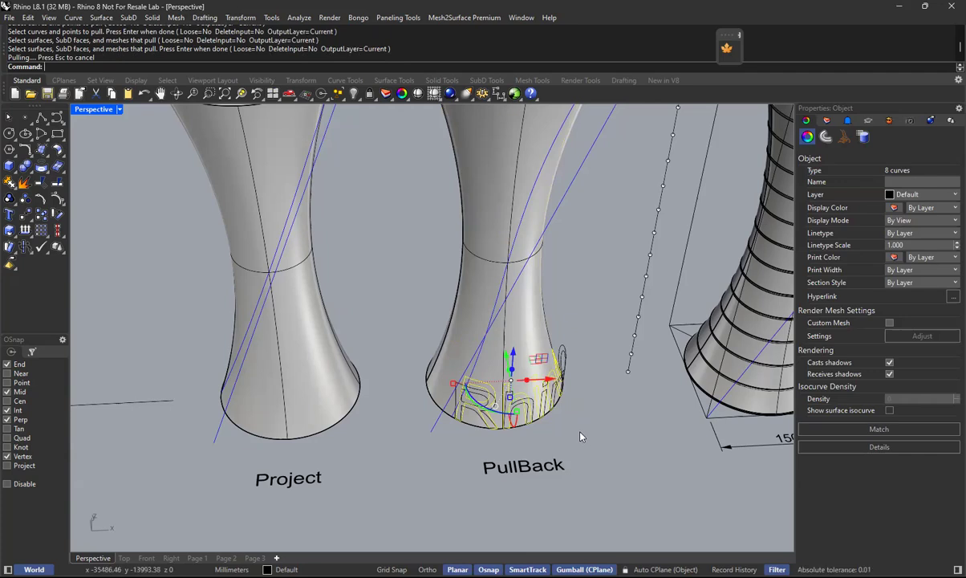
pyautogui.hotkey('ctrl', 'g')
pyautogui.press('Escape')
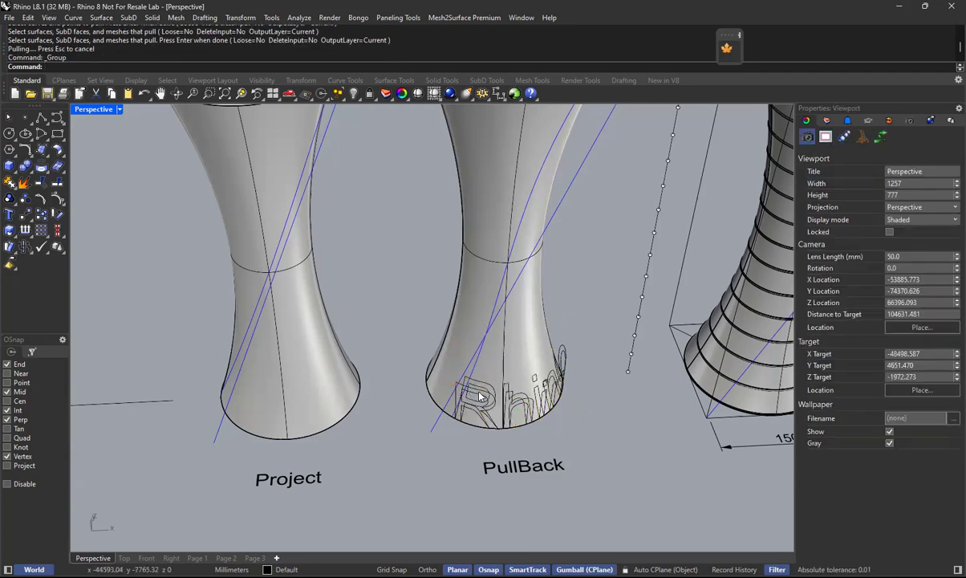
# Delete the flowed "Rhino" curves that stand off the PullBack tower, keeping the grouped curves on its surface.
pyautogui.click(478, 395)
pyautogui.click(530, 447)
pyautogui.moveTo(501, 434); pyautogui.dragTo(592, 312)
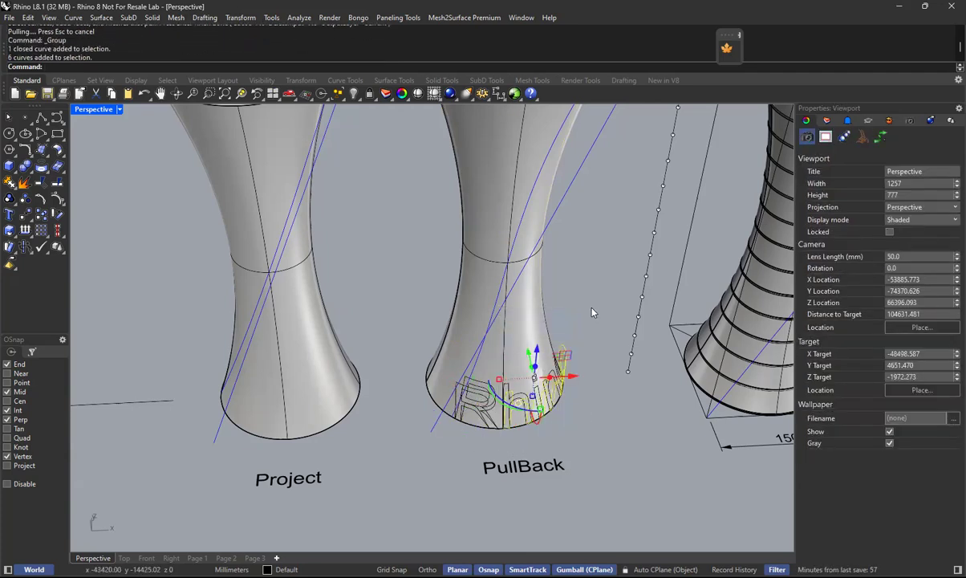
pyautogui.press('Delete')
pyautogui.moveTo(430, 452); pyautogui.dragTo(475, 335)
pyautogui.press('Delete')
# Examine how the pulled "Rhino" lettering follows the curved surface at the base of the PullBack tower.
pyautogui.scroll(4, 551, 379)
pyautogui.scroll(6, 452, 343)
pyautogui.moveTo(452, 343); pyautogui.dragTo(565, 344, button='right')
pyautogui.scroll(-2, 460, 351)
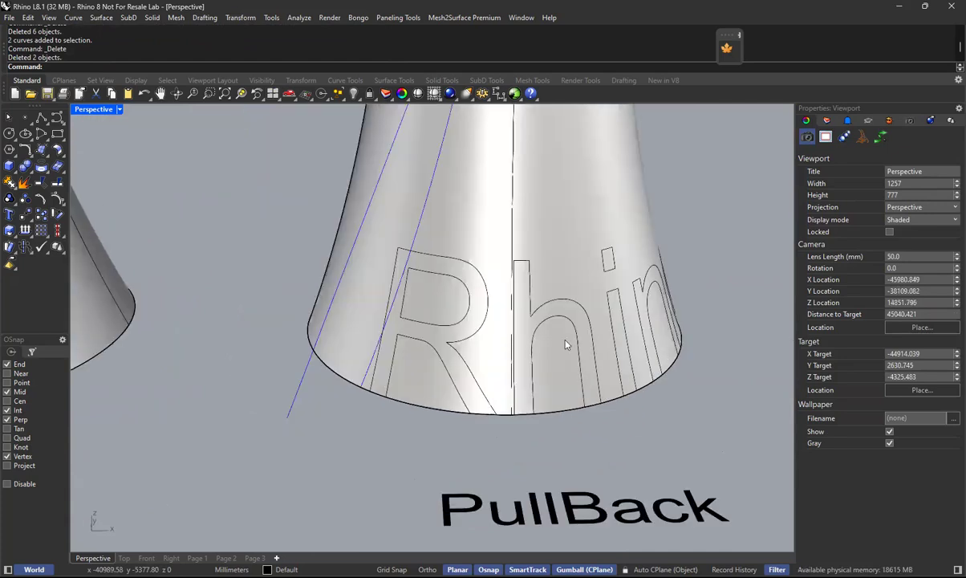
pyautogui.scroll(-5, 440, 291)
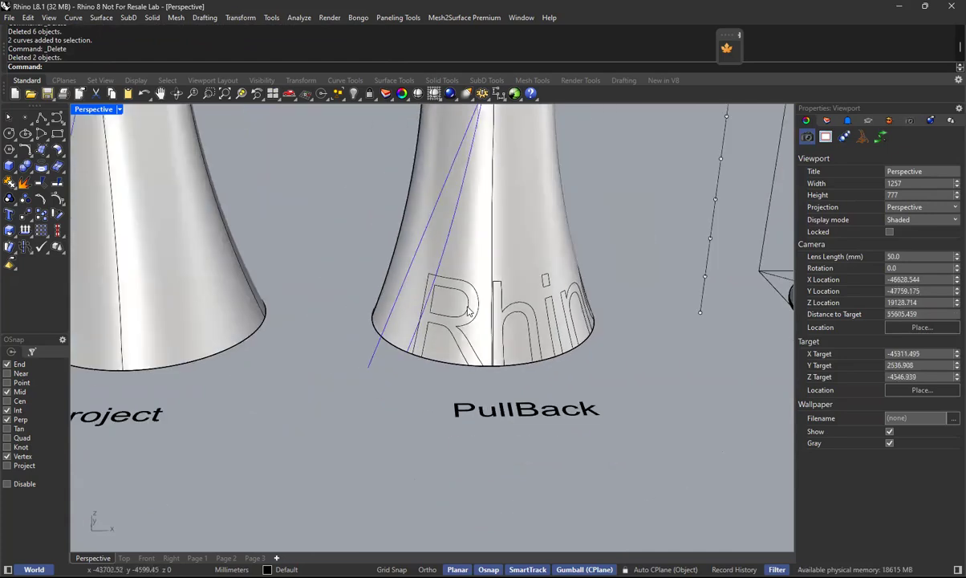
pyautogui.scroll(-3, 456, 295)
pyautogui.moveTo(488, 298); pyautogui.dragTo(551, 350, button='right')
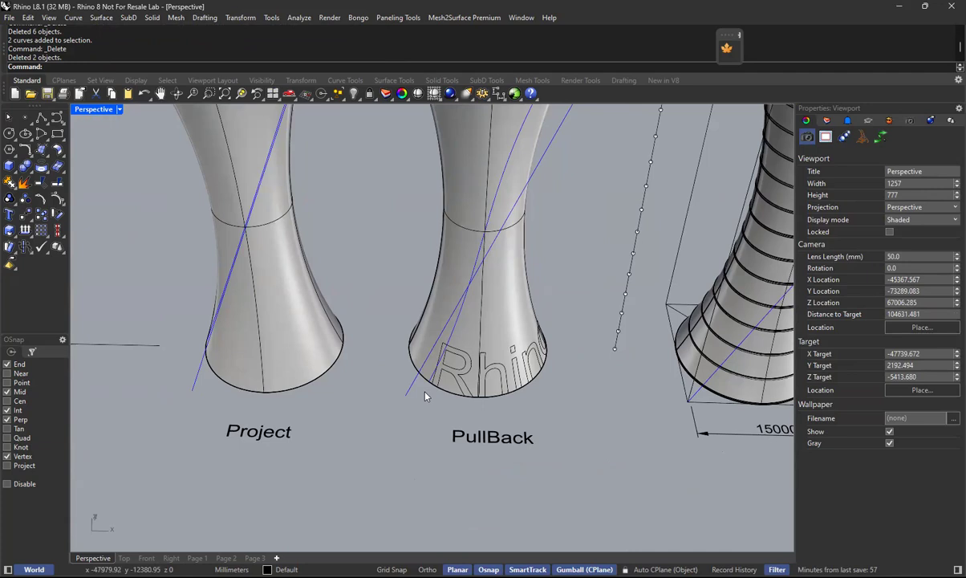
pyautogui.scroll(5, 474, 383)
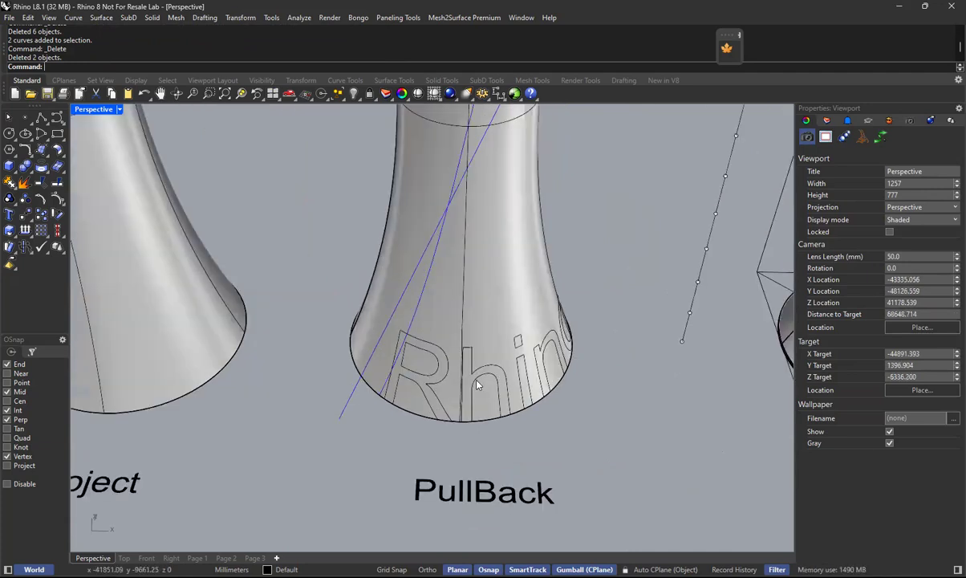
# Trim the PullBack tower's surface inside the R, h, i and n outlines, using the pulled "Rhino" curves as cutting objects.
pyautogui.write('trim')
pyautogui.press('Return')
pyautogui.click(609, 311)
pyautogui.press('Return')
pyautogui.click(609, 295)
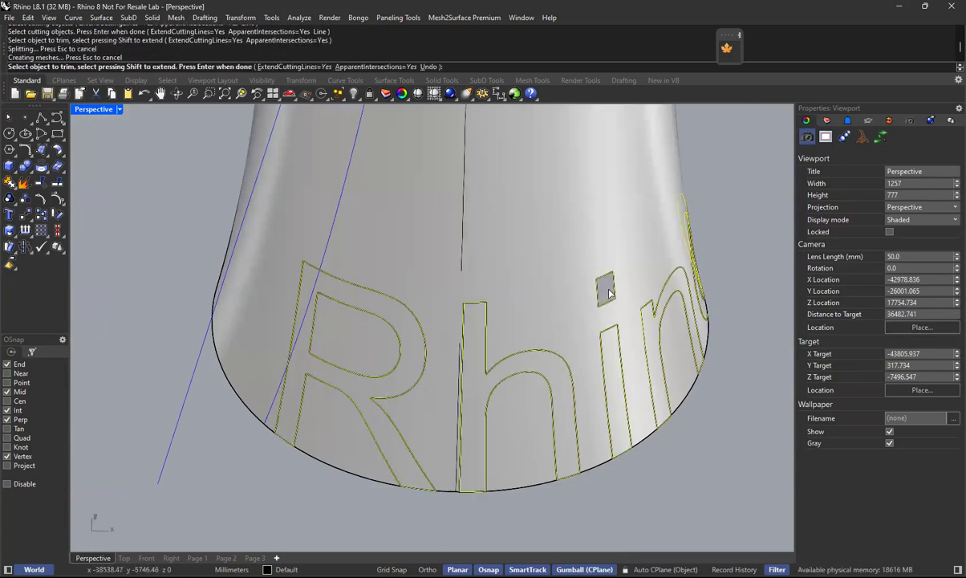
pyautogui.click(406, 327)
pyautogui.click(482, 387)
pyautogui.click(621, 361)
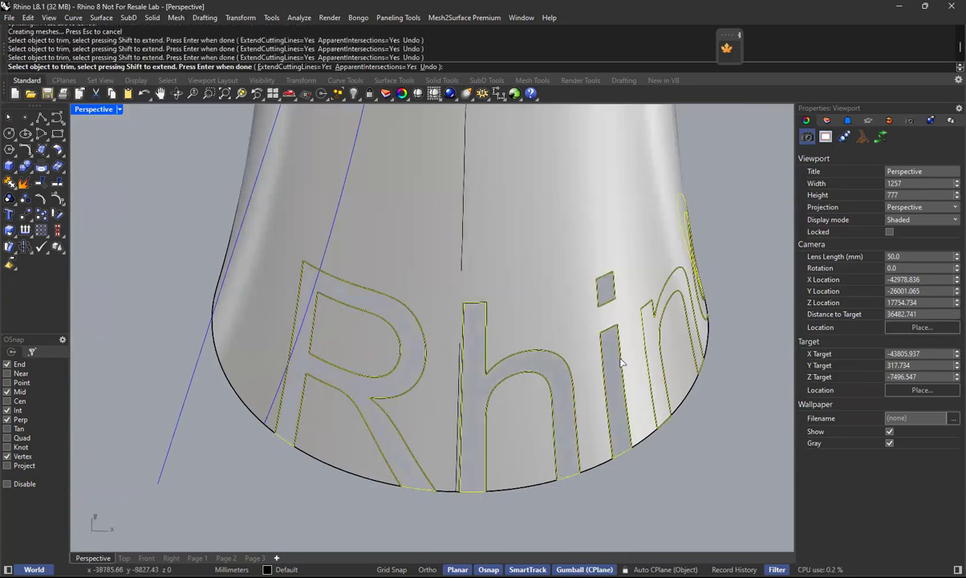
pyautogui.click(654, 334)
# Trim the surface inside the ring of the letter o and finish trimming.
pyautogui.scroll(-3, 653, 334)
pyautogui.scroll(-3, 653, 333)
pyautogui.moveTo(651, 334); pyautogui.dragTo(561, 410, button='right')
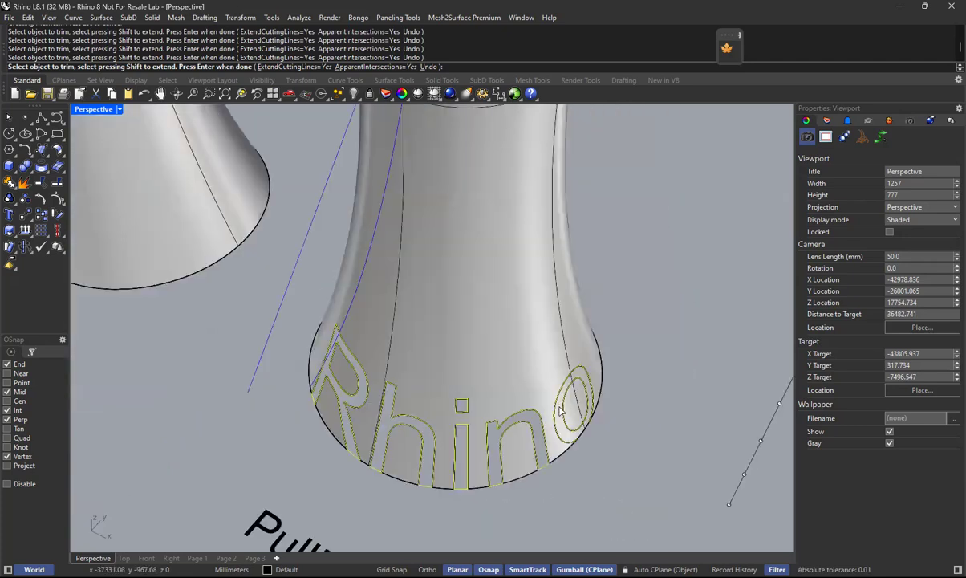
pyautogui.scroll(5, 562, 412)
pyautogui.click(562, 414)
pyautogui.press('Return')
# Delete the flat source "Rhino" curves and their baseline lying beside the Project tower.
pyautogui.scroll(-5, 598, 423)
pyautogui.moveTo(453, 405); pyautogui.dragTo(502, 373, button='right')
pyautogui.moveTo(527, 333); pyautogui.dragTo(589, 325, button='right')
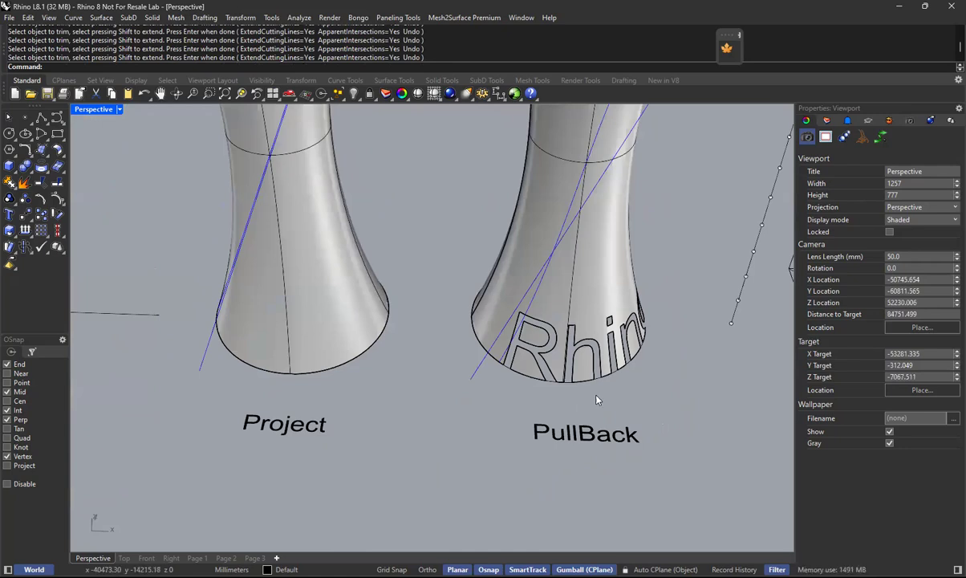
pyautogui.scroll(-5, 303, 430)
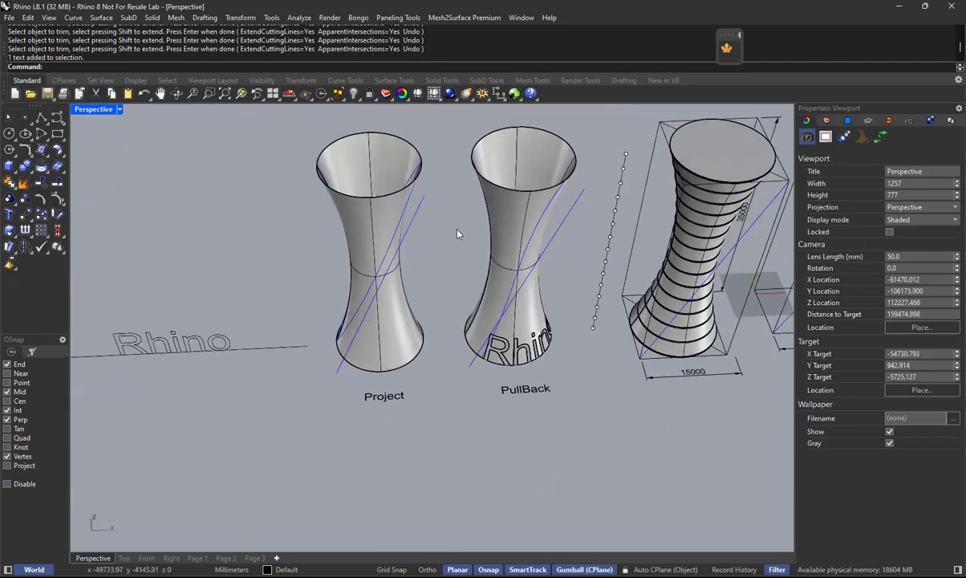
pyautogui.click(535, 245)
pyautogui.click(563, 267)
pyautogui.moveTo(314, 291); pyautogui.dragTo(104, 399)
pyautogui.press('Delete')
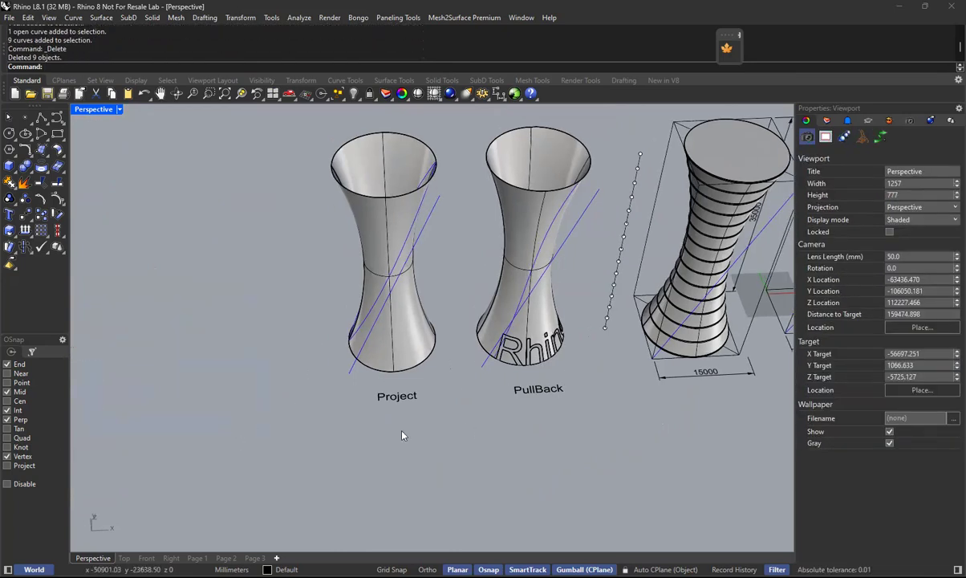
pyautogui.scroll(3, 576, 226)
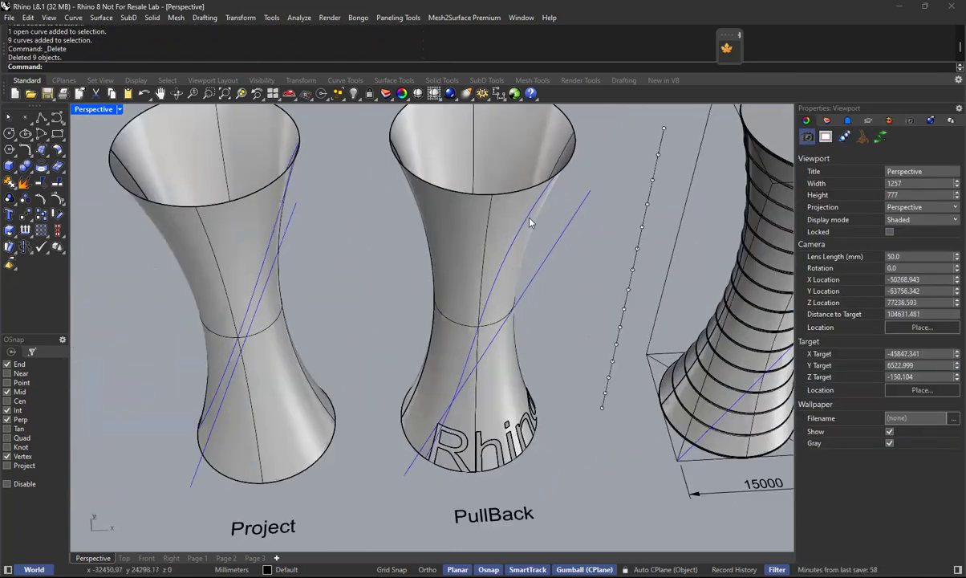
pyautogui.click(529, 222)
pyautogui.click(564, 244)
pyautogui.scroll(-3, 452, 312)
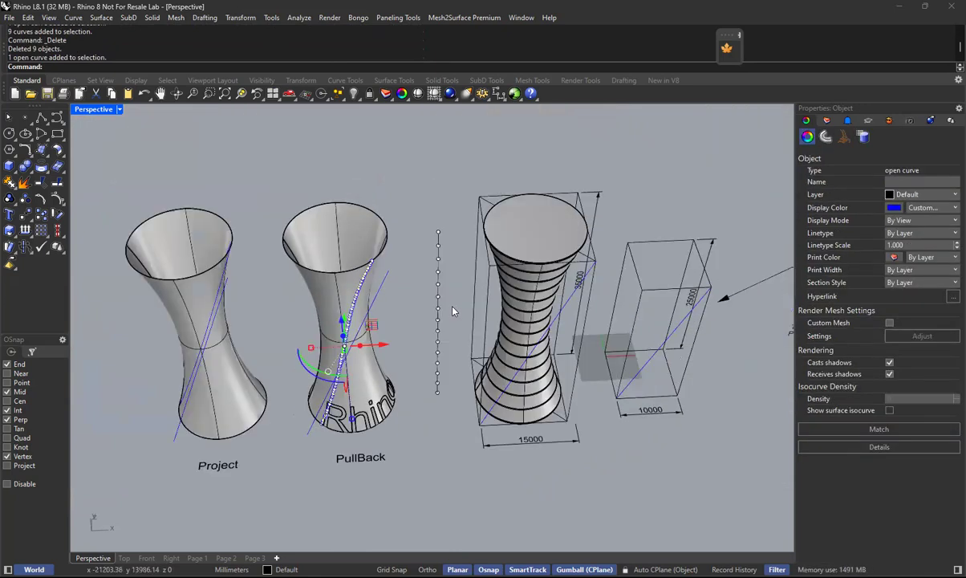
pyautogui.scroll(2, 471, 311)
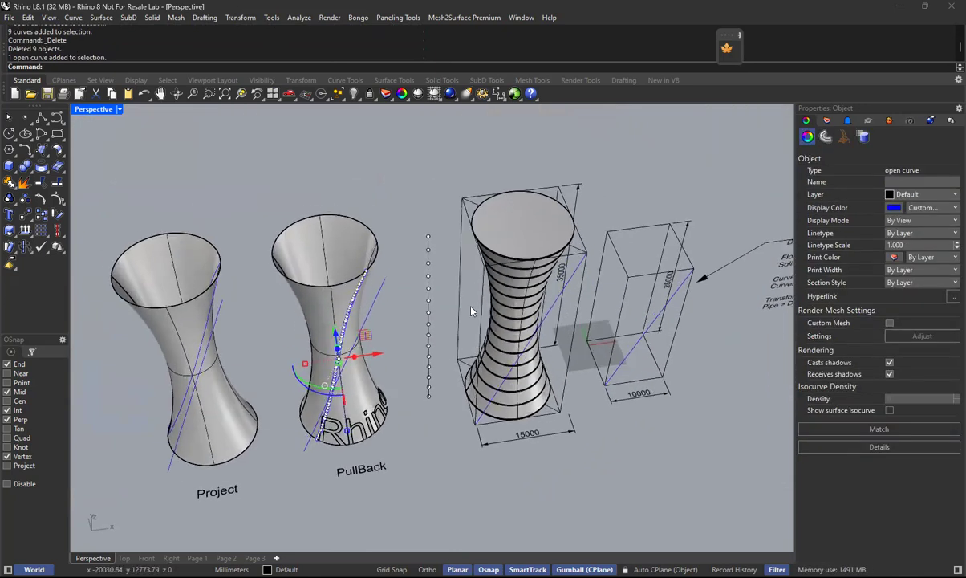
pyautogui.click(529, 233)
pyautogui.press('Escape')
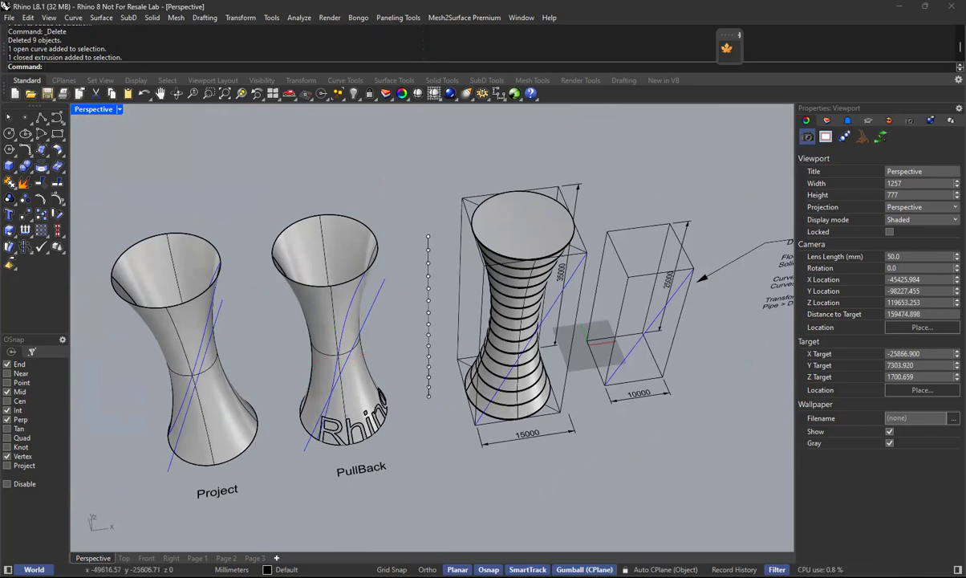
# Set the Top view to Wireframe display and select the floor slabs and contour curves of the tower with the 15000 dimension.
pyautogui.click(124, 558)
pyautogui.scroll(-16, 422, 374)
pyautogui.scroll(10, 632, 329)
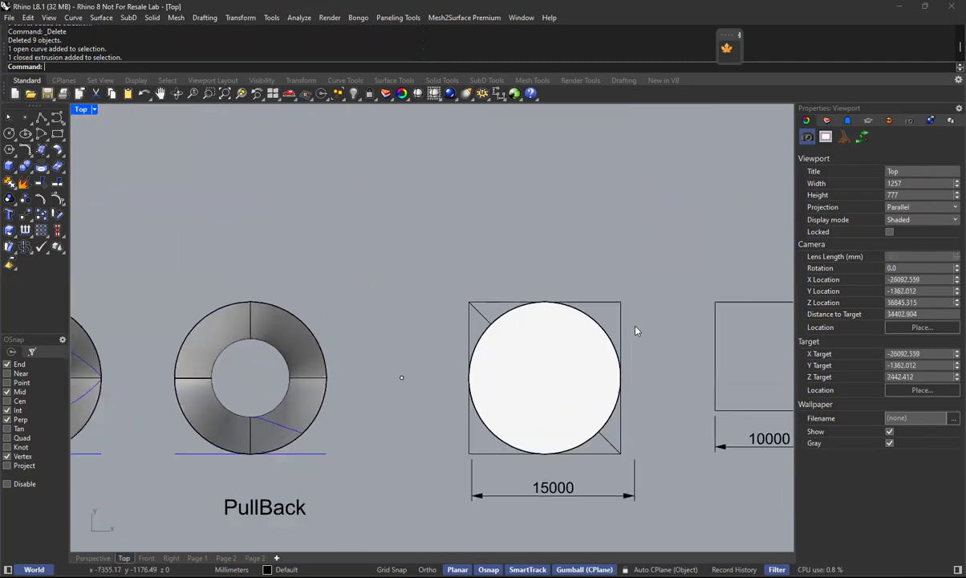
pyautogui.click(95, 110)
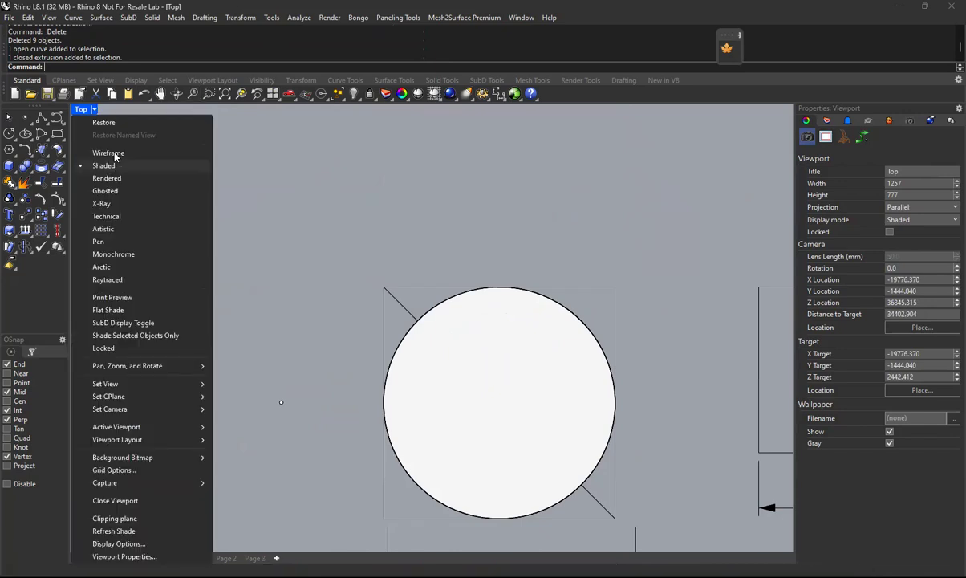
pyautogui.click(108, 146)
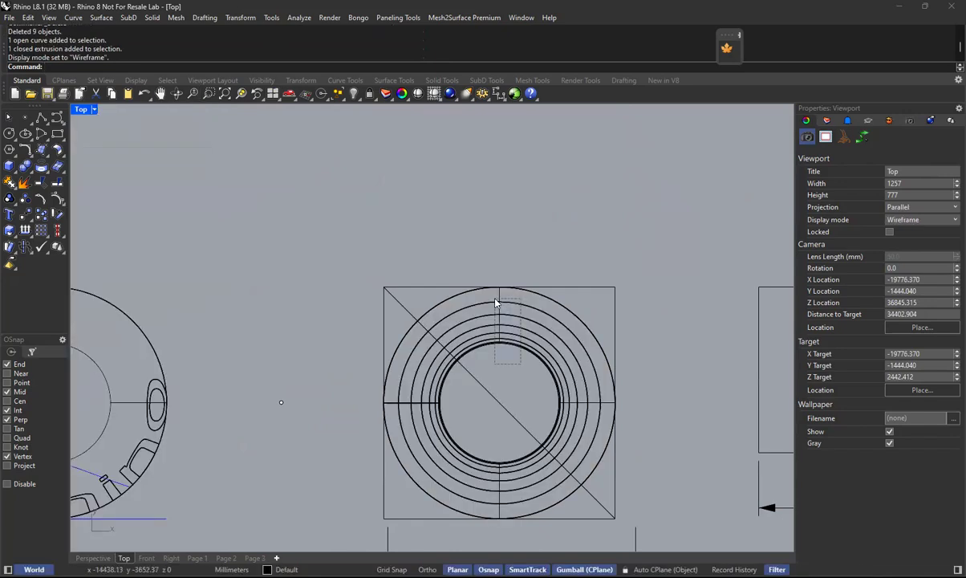
pyautogui.moveTo(496, 303); pyautogui.dragTo(496, 303)
# Remove the tower's surface from the selection, add the topmost slab and group the selected floors.
pyautogui.click(93, 558)
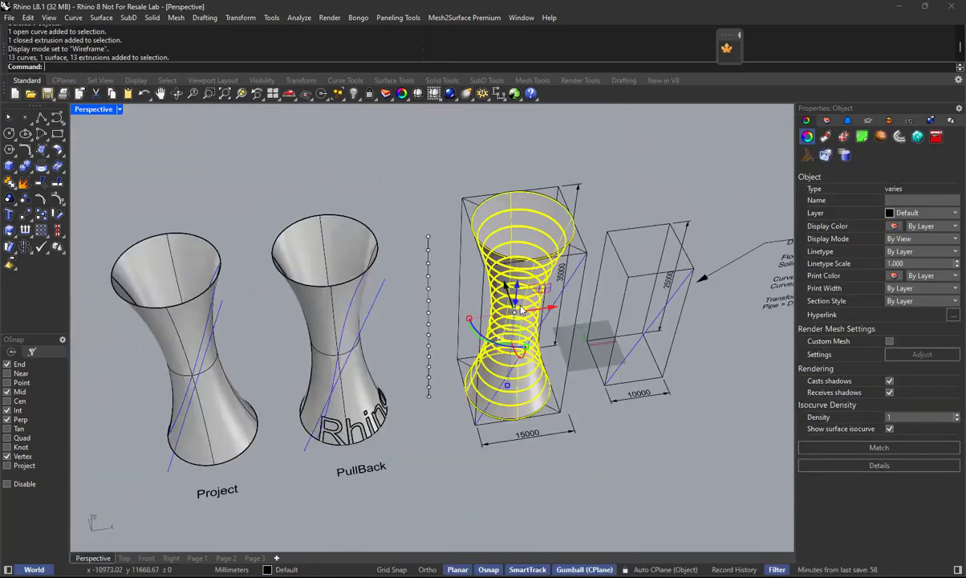
pyautogui.scroll(2, 521, 309)
pyautogui.keyDown('ctrl'); pyautogui.click(536, 304); pyautogui.keyUp('ctrl')
pyautogui.scroll(1, 537, 305)
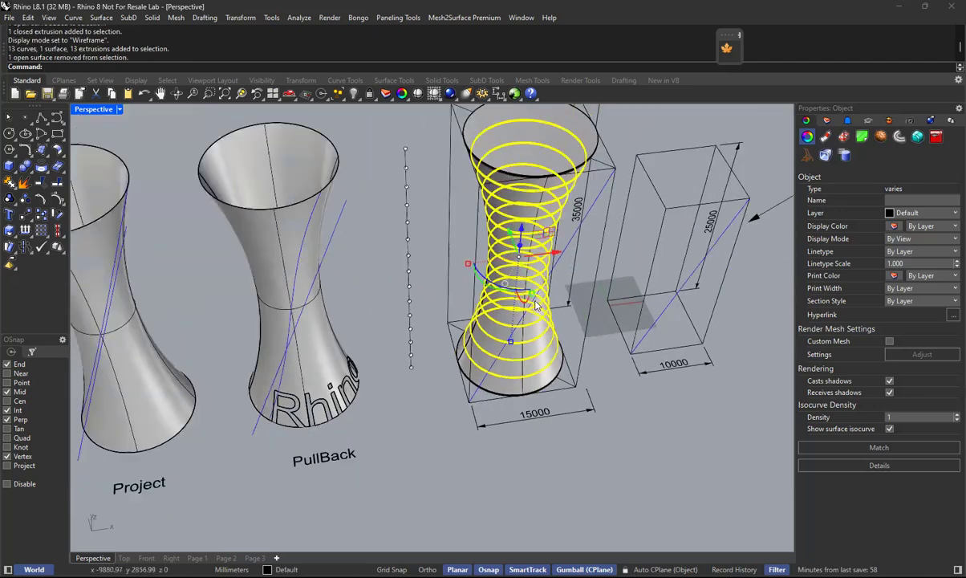
pyautogui.scroll(-2, 536, 304)
pyautogui.keyDown('shift'); pyautogui.click(542, 149); pyautogui.keyUp('shift')
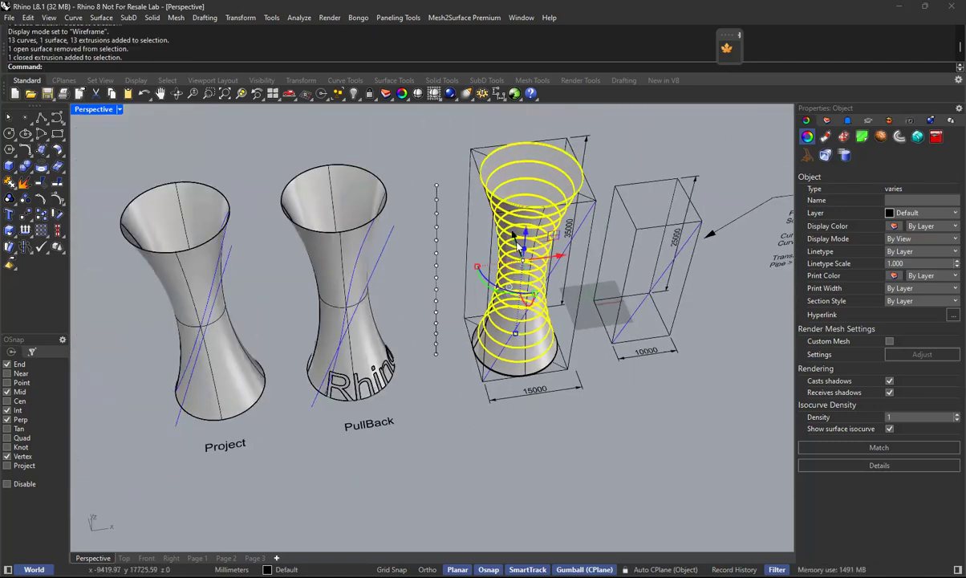
pyautogui.hotkey('ctrl', 'g')
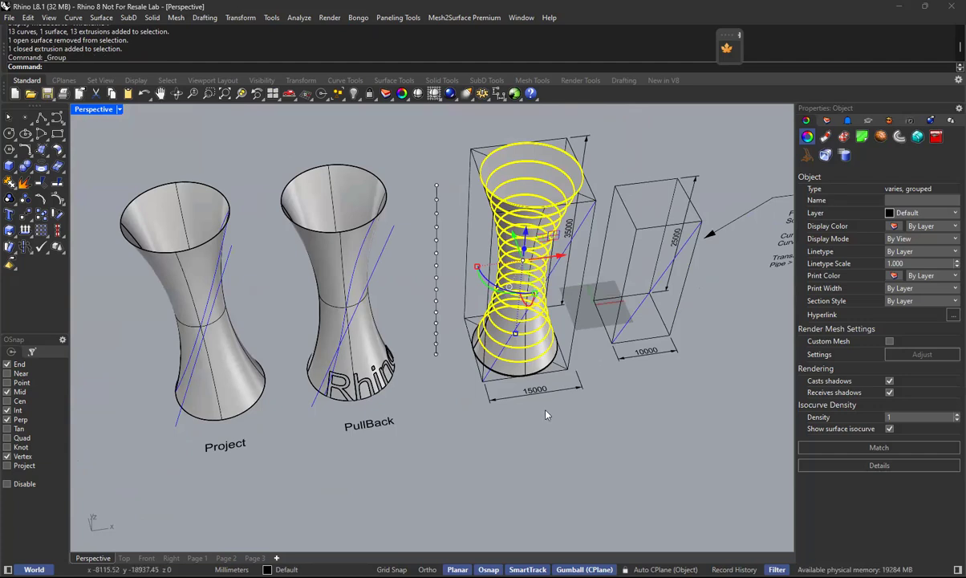
pyautogui.scroll(6, 488, 363)
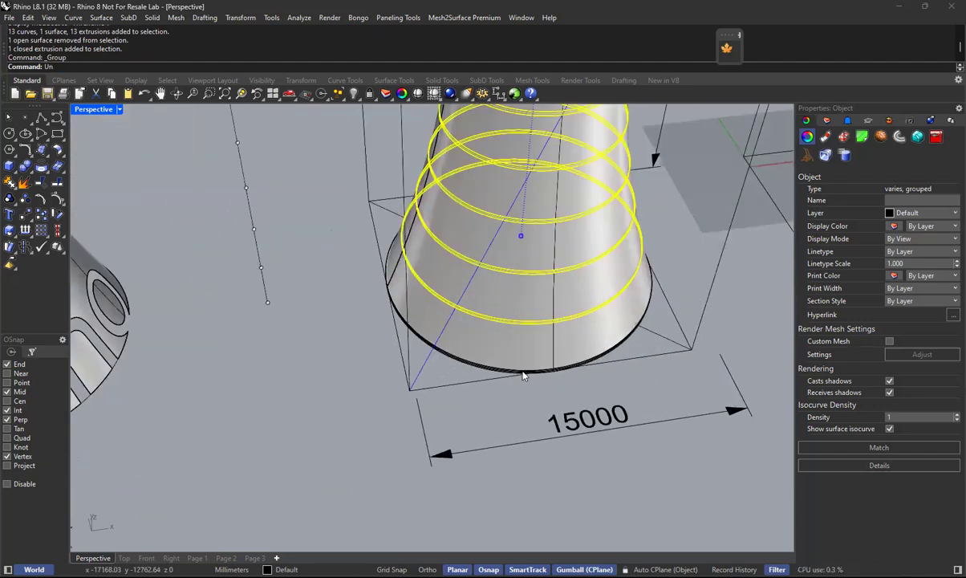
pyautogui.press('Delete')
pyautogui.write('Un')
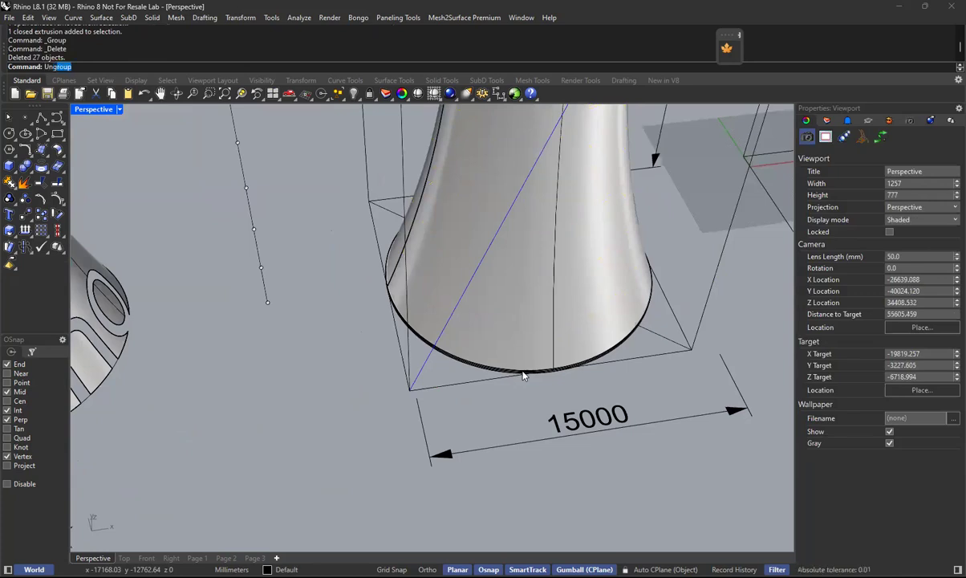
pyautogui.press('Return')
pyautogui.press('Return')
pyautogui.click(496, 377)
pyautogui.scroll(-3, 506, 385)
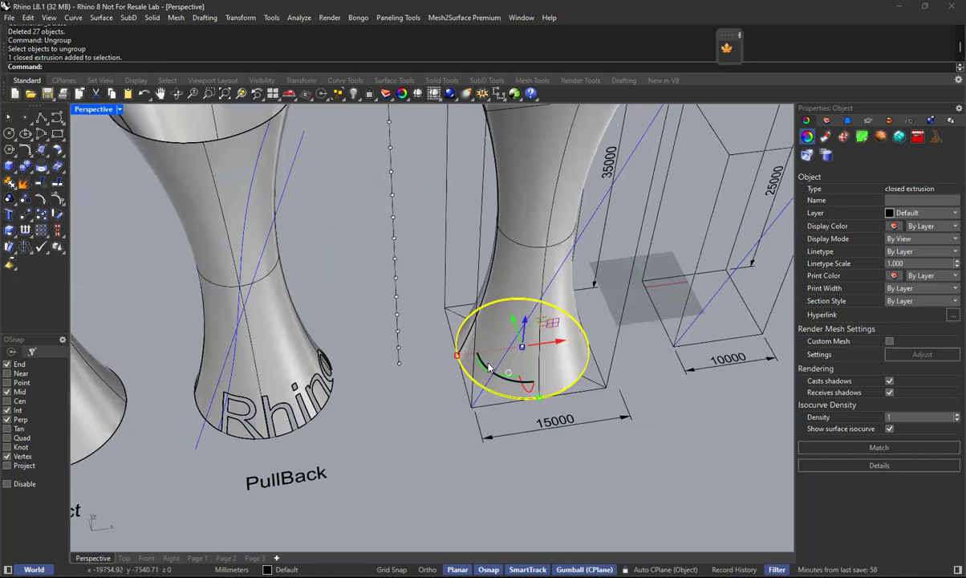
pyautogui.press('Escape')
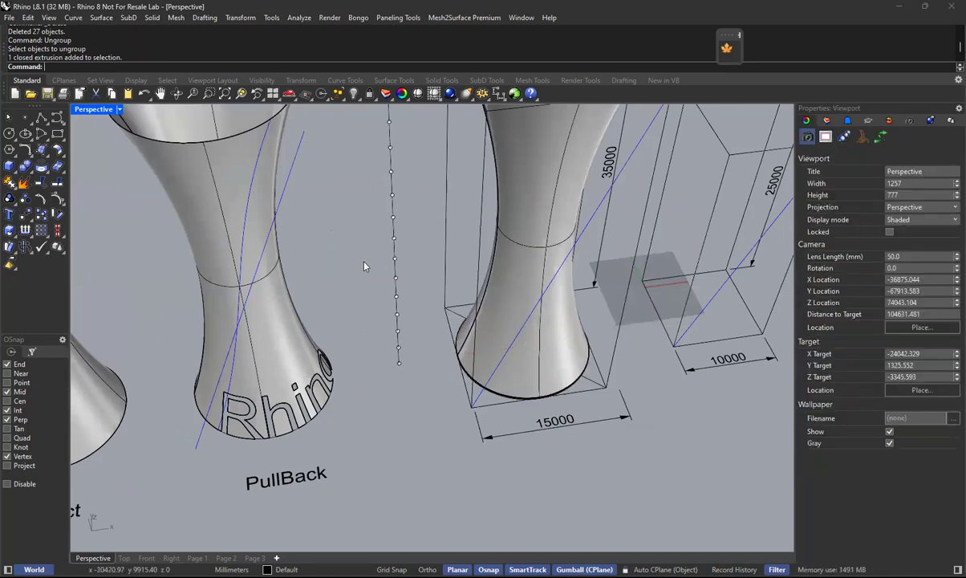
pyautogui.write('u')
pyautogui.press('Return')
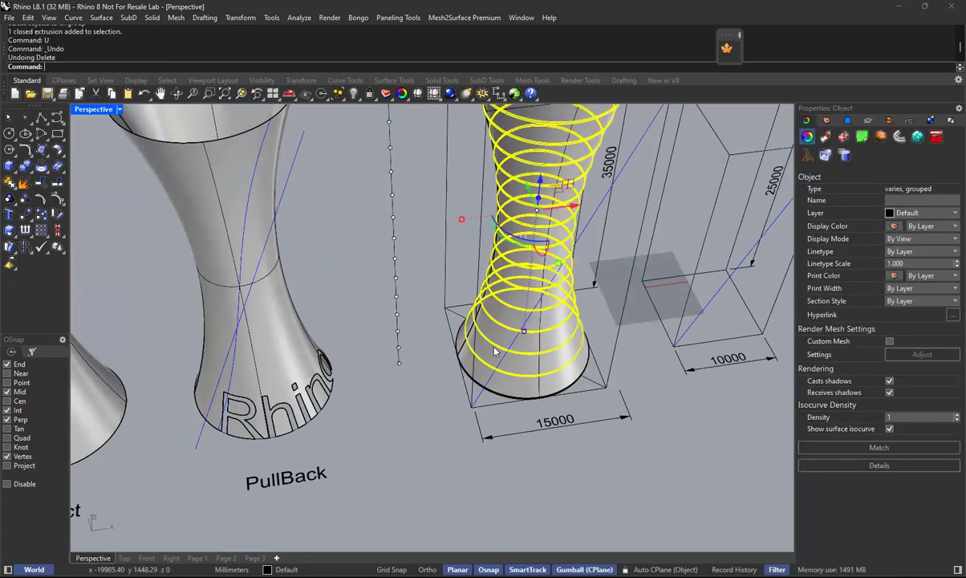
# Regroup the tower's floors together with the base slab and hide the group.
pyautogui.click(494, 396)
pyautogui.click(532, 435)
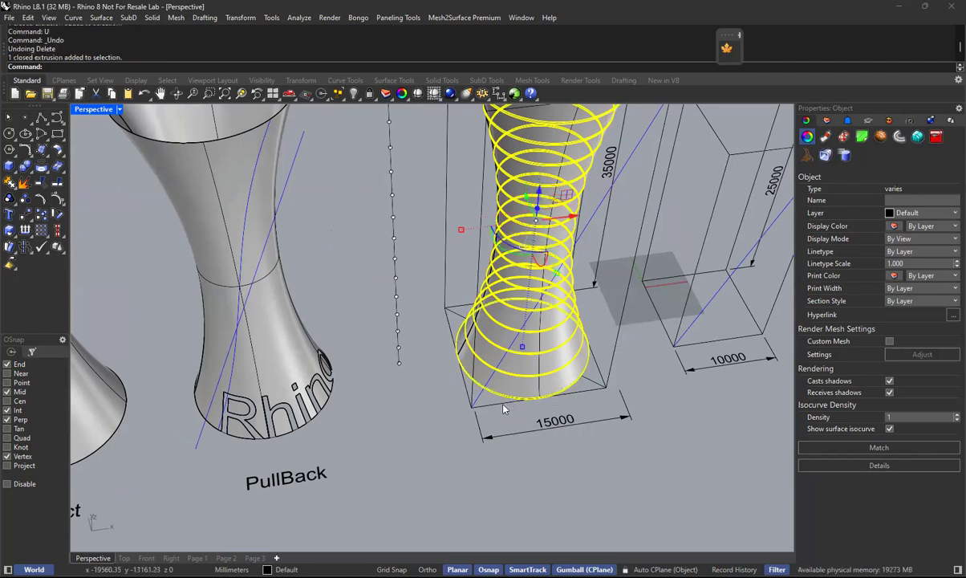
pyautogui.write('ungroup')
pyautogui.press('Return')
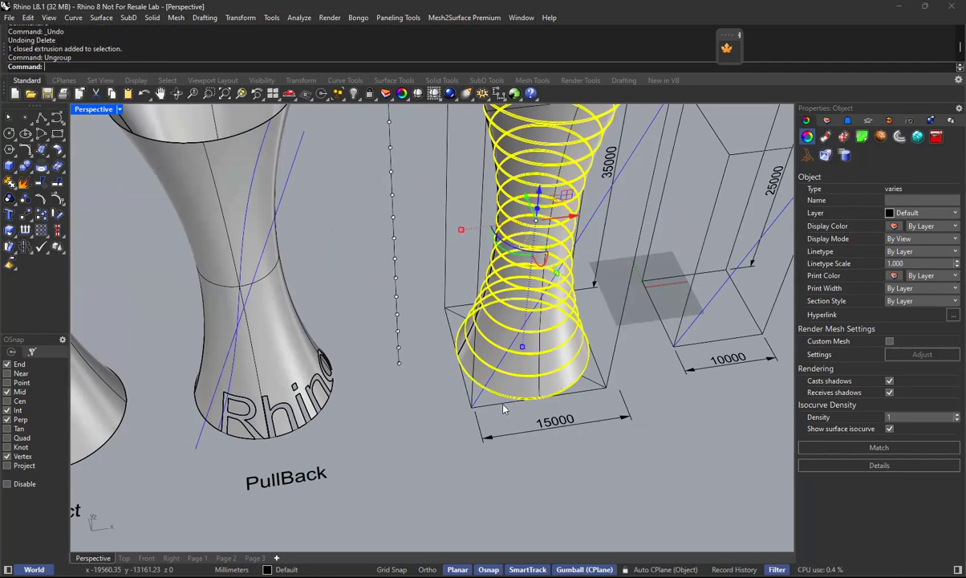
pyautogui.hotkey('ctrl', 'g')
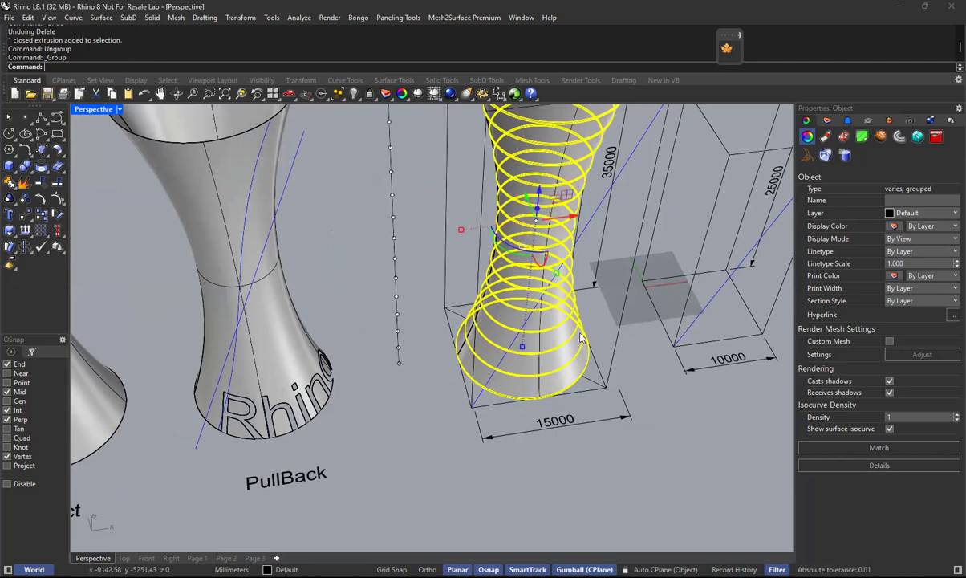
pyautogui.press('Return')
pyautogui.scroll(-5, 520, 307)
pyautogui.scroll(2, 460, 299)
pyautogui.scroll(3, 467, 334)
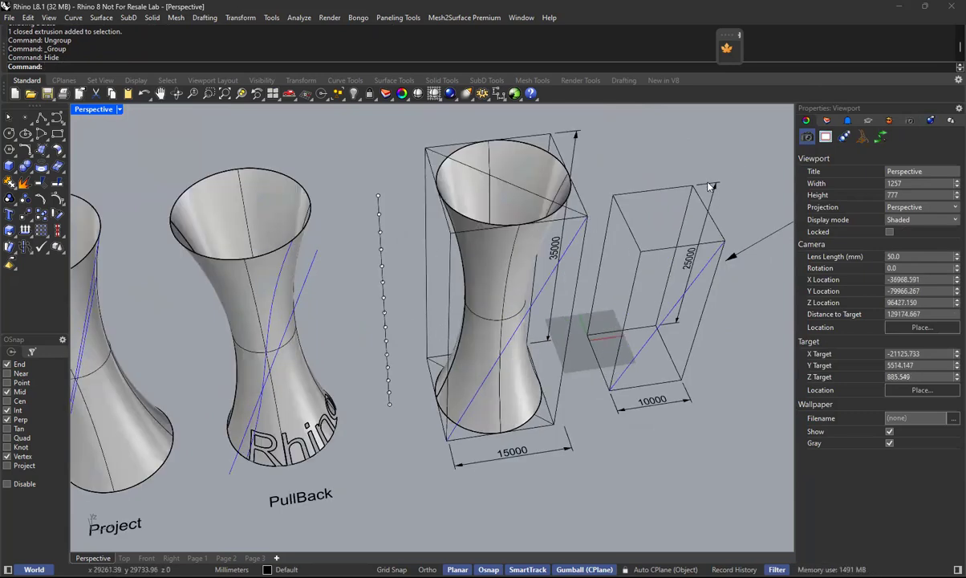
# Hide both reference boxes, their diagonal lines and their dimensions around and beside the tower without floors.
pyautogui.click(618, 406)
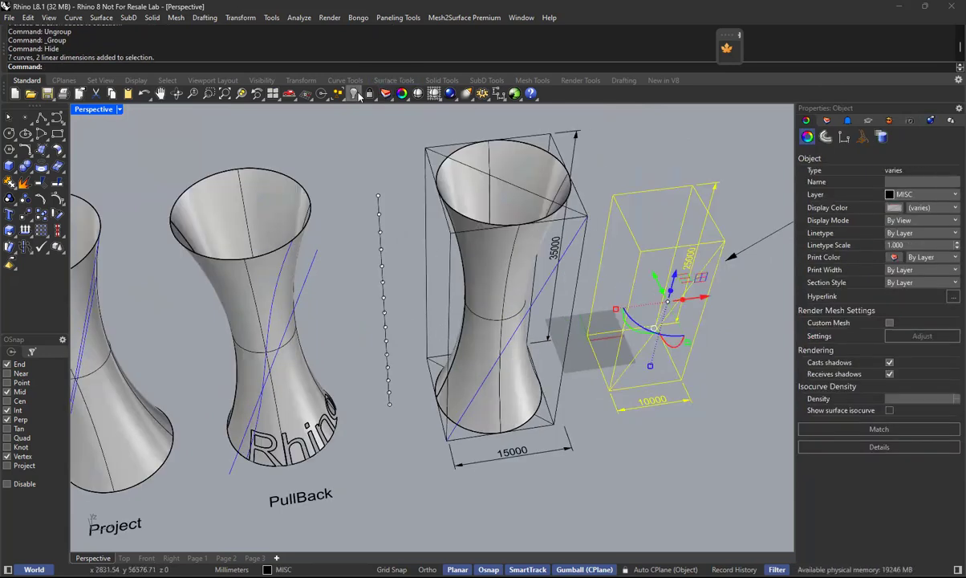
pyautogui.hotkey('ctrl', 'h')
pyautogui.click(552, 284)
pyautogui.hotkey('ctrl', 'h')
pyautogui.click(556, 427)
pyautogui.keyDown('shift'); pyautogui.click(574, 211); pyautogui.keyUp('shift')
pyautogui.keyDown('shift'); pyautogui.click(548, 454); pyautogui.keyUp('shift')
pyautogui.hotkey('ctrl', 'h')
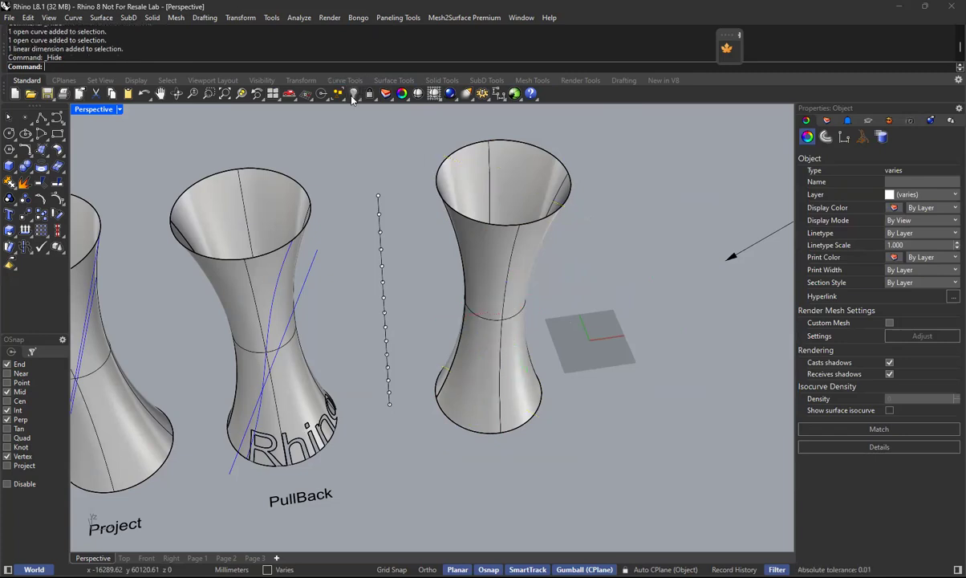
# Copy the pulled blue curve from the centre of the PullBack tower's top rim to the centre of the unlabelled tower's top rim.
pyautogui.scroll(3, 308, 265)
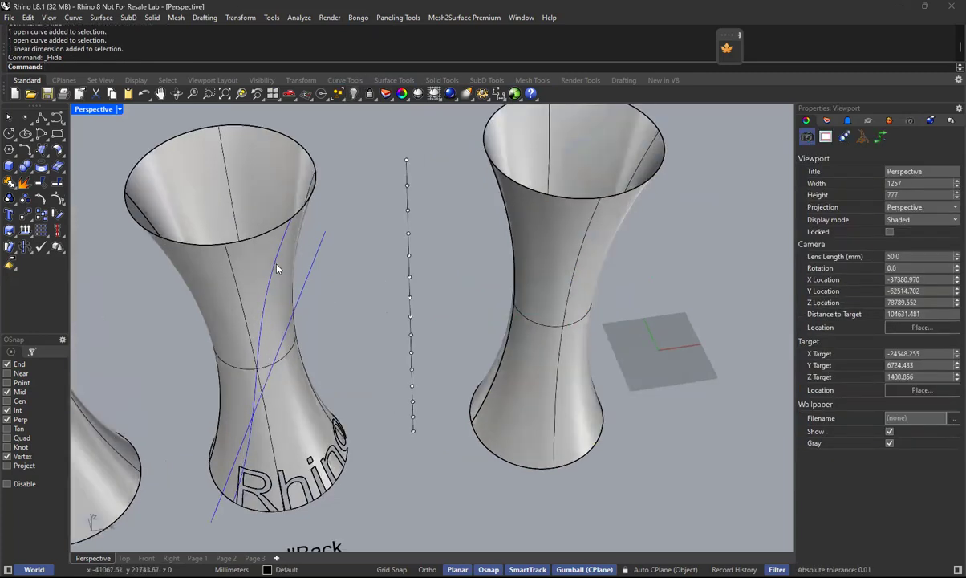
pyautogui.click(277, 269)
pyautogui.click(239, 18)
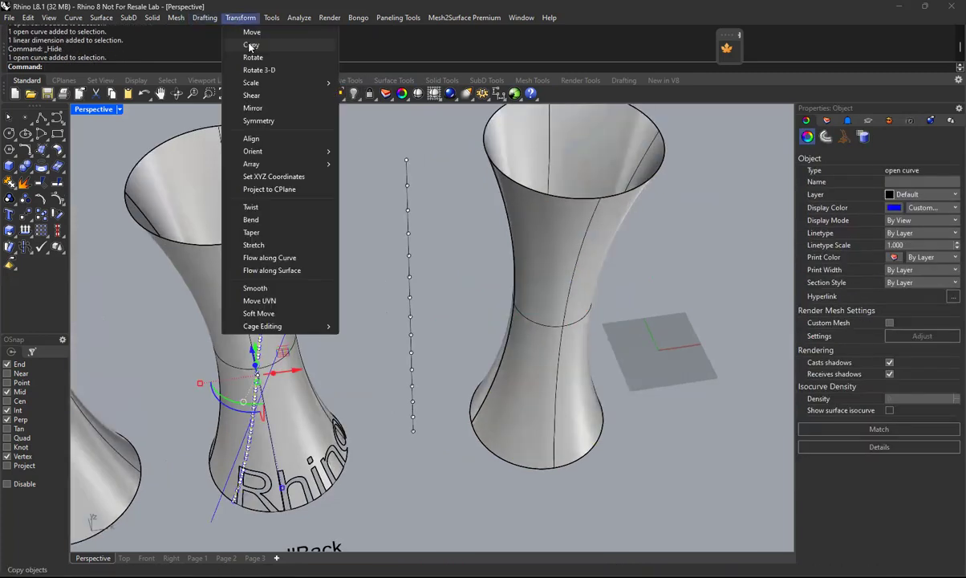
pyautogui.click(250, 45)
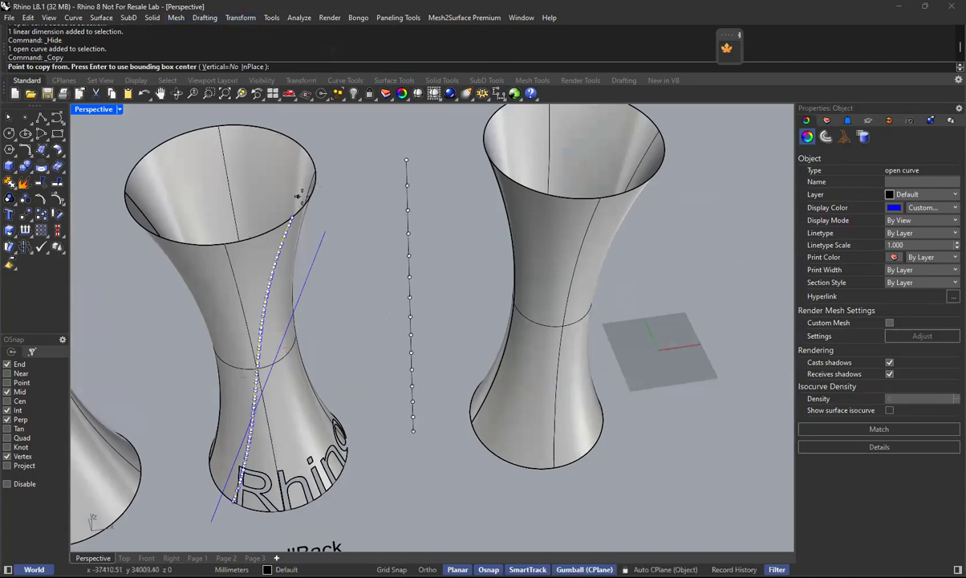
pyautogui.write('cen')
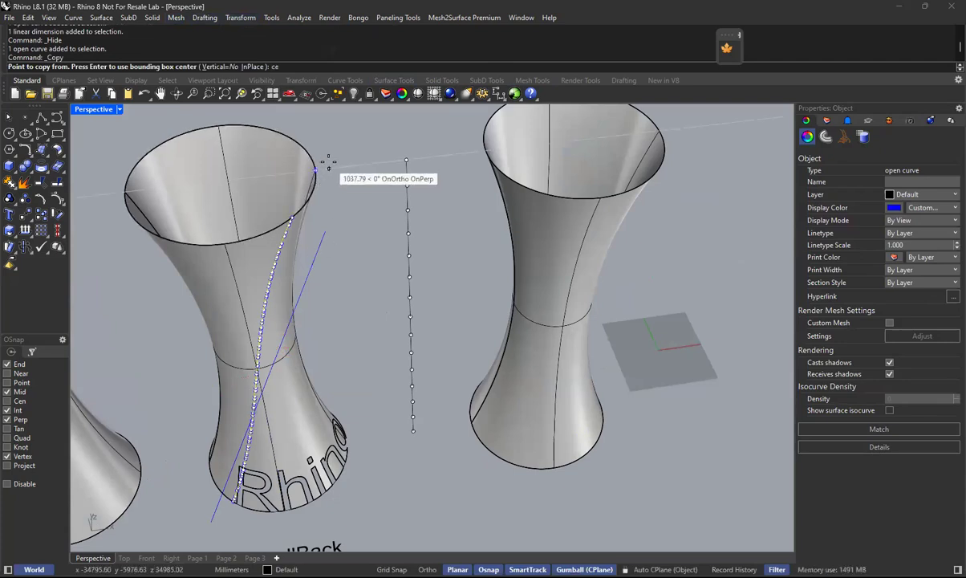
pyautogui.press('Return')
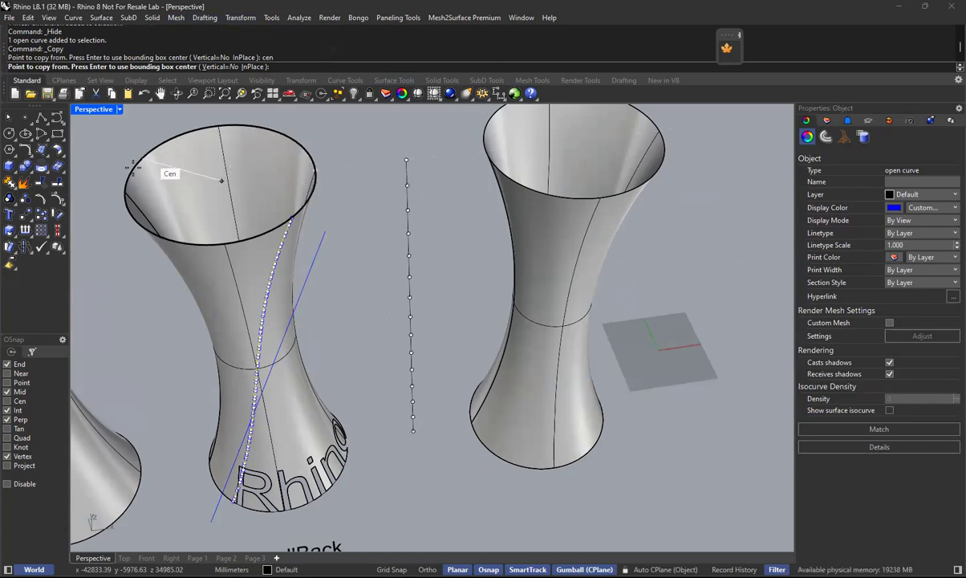
pyautogui.click(194, 242)
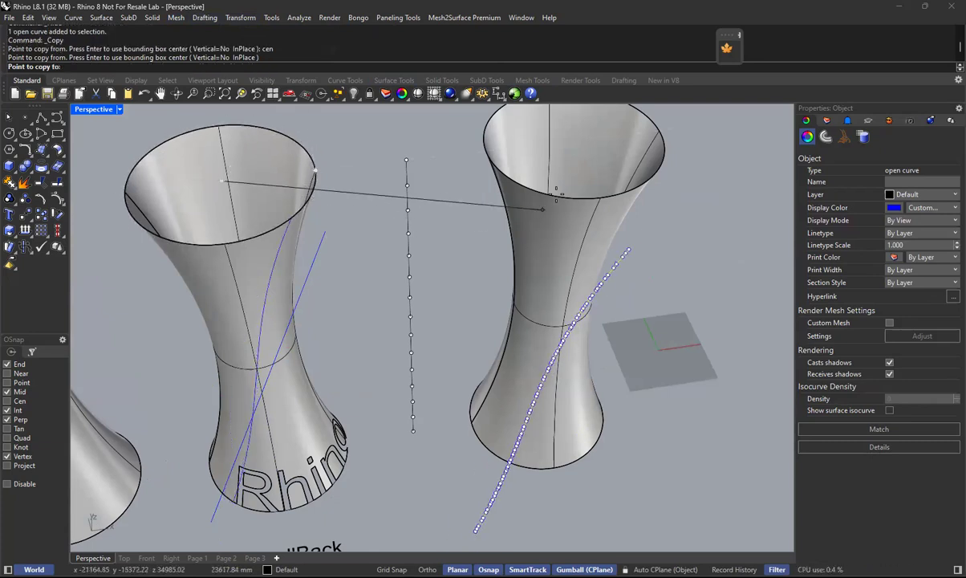
pyautogui.write('cen')
pyautogui.press('Return')
pyautogui.click(578, 211)
pyautogui.press('Return')
pyautogui.press('Escape')
pyautogui.moveTo(623, 271); pyautogui.dragTo(615, 244, button='right')
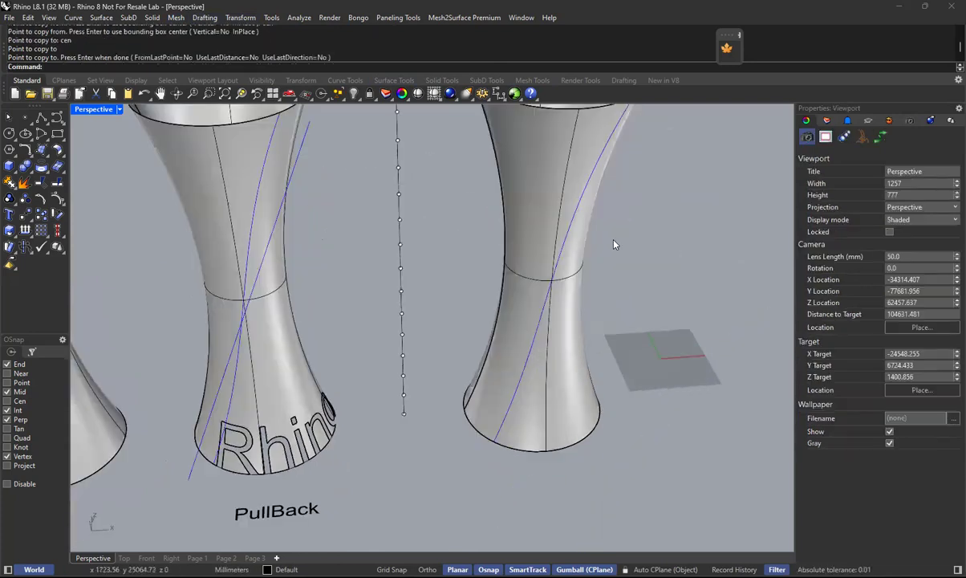
# Hide the labelled comparison towers together with their curves and the Project and PullBack text labels.
pyautogui.scroll(-3, 635, 242)
pyautogui.scroll(2, 623, 264)
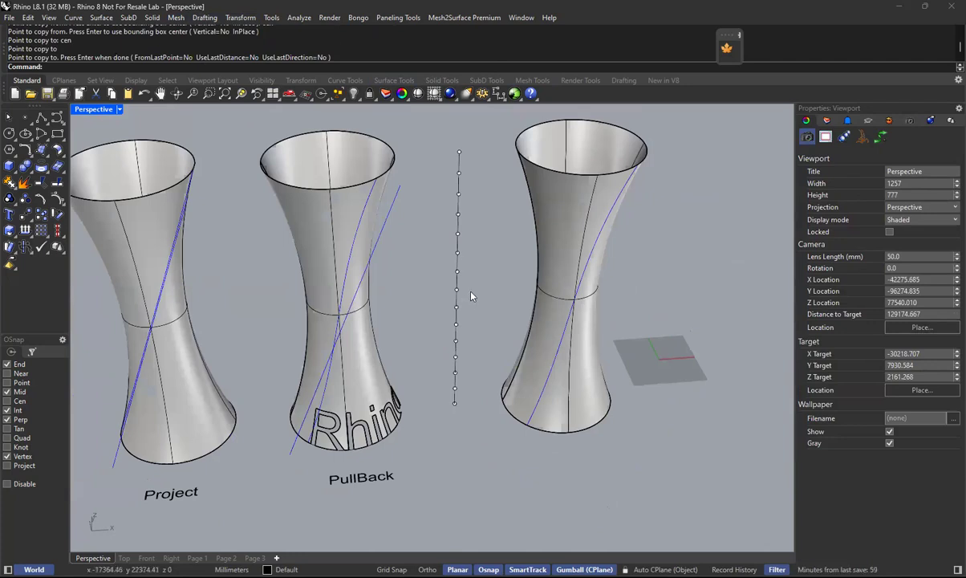
pyautogui.moveTo(634, 265); pyautogui.dragTo(296, 194, button='right')
pyautogui.moveTo(391, 120); pyautogui.dragTo(97, 492)
pyautogui.click(353, 95)
# Hide the vertical line with its division points beside the remaining tower and fit the visible objects in the view.
pyautogui.scroll(-4, 406, 290)
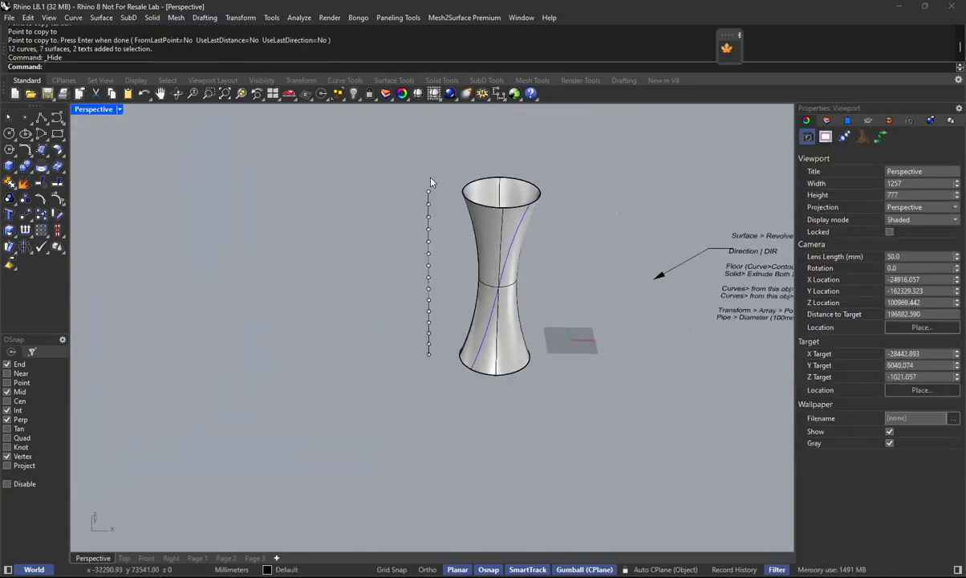
pyautogui.moveTo(392, 163); pyautogui.dragTo(451, 420)
pyautogui.click(451, 420)
pyautogui.moveTo(382, 159); pyautogui.dragTo(451, 421)
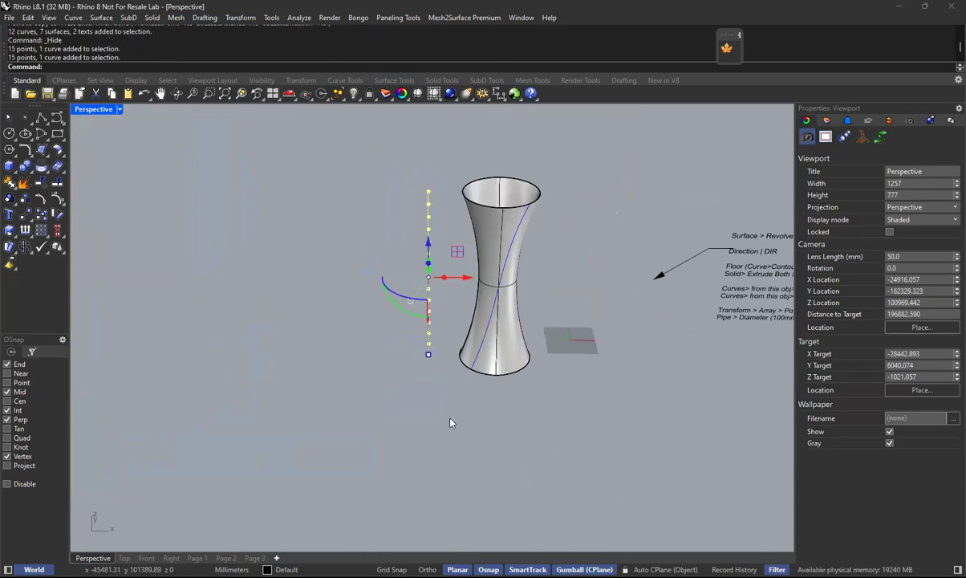
pyautogui.click(356, 93)
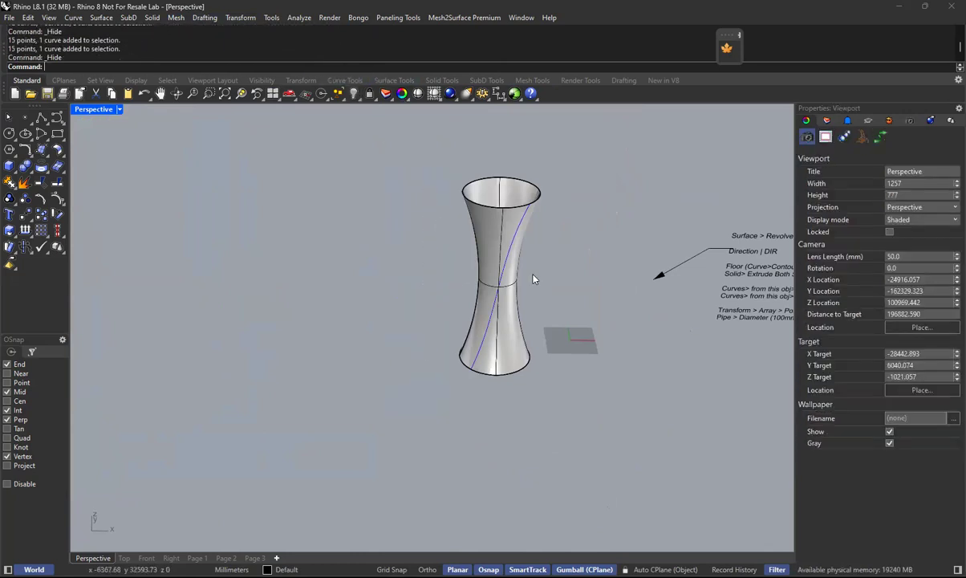
pyautogui.write('ZE')
pyautogui.press('Return')
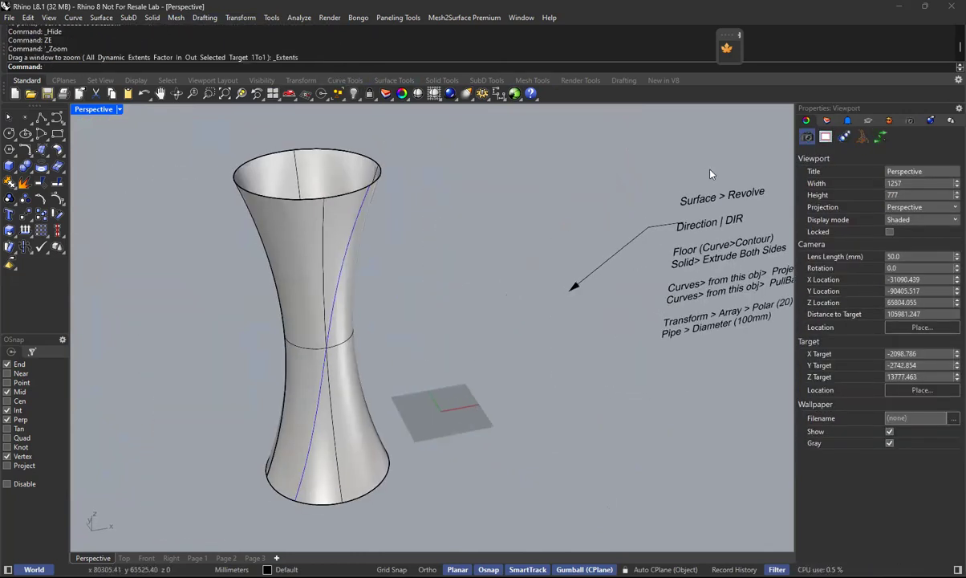
# Move the leader arrow down to the "Transform > Array > Polar (20)" line and shift the notes text slightly away from it.
pyautogui.click(644, 224)
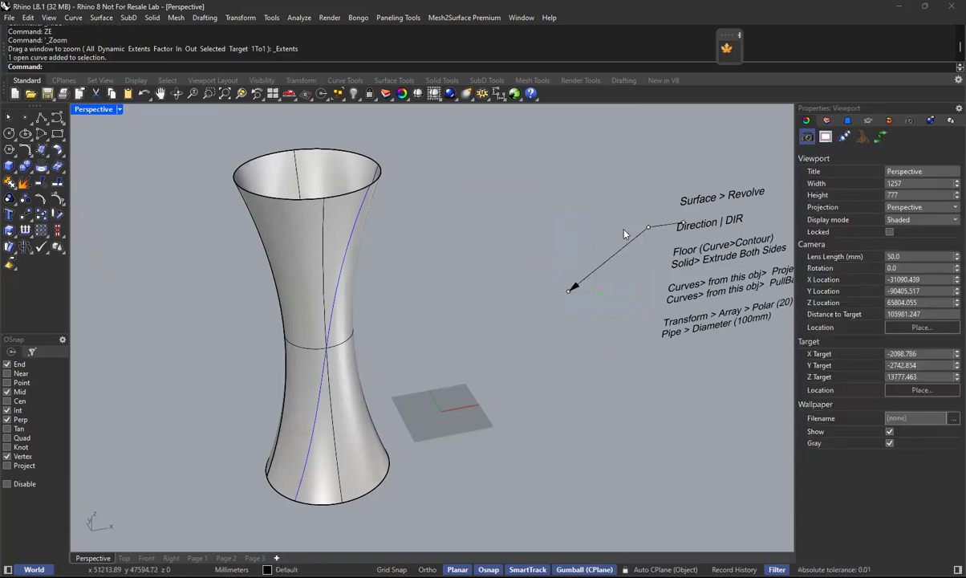
pyautogui.moveTo(653, 190); pyautogui.dragTo(539, 336)
pyautogui.moveTo(630, 227); pyautogui.dragTo(617, 330)
pyautogui.click(688, 371)
pyautogui.moveTo(688, 371); pyautogui.dragTo(490, 295, button='right')
pyautogui.click(618, 358)
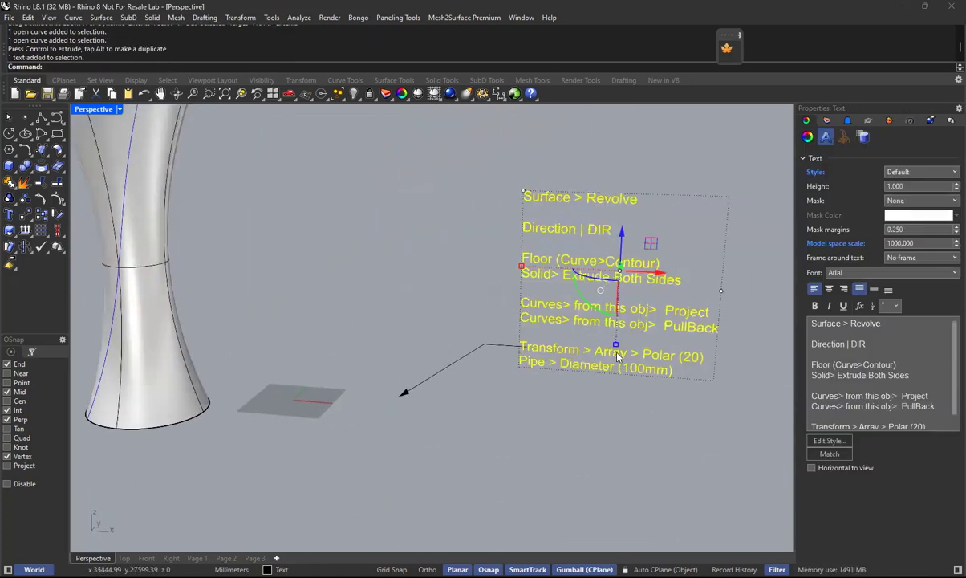
pyautogui.moveTo(658, 267); pyautogui.dragTo(670, 278)
pyautogui.click(565, 426)
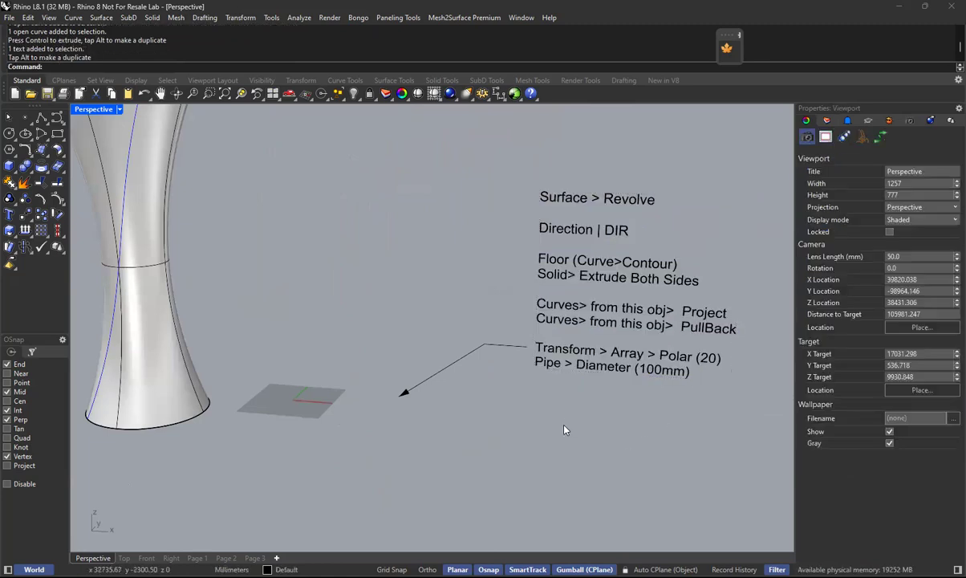
# Polar-array the tower's blue curve in the Top view around the rim's centre with 20 items over 360 degrees.
pyautogui.keyDown('shift'); pyautogui.moveTo(458, 410); pyautogui.dragTo(547, 415, button='right'); pyautogui.keyUp('shift')
pyautogui.keyDown('shift'); pyautogui.moveTo(306, 315); pyautogui.dragTo(414, 349, button='right'); pyautogui.keyUp('shift')
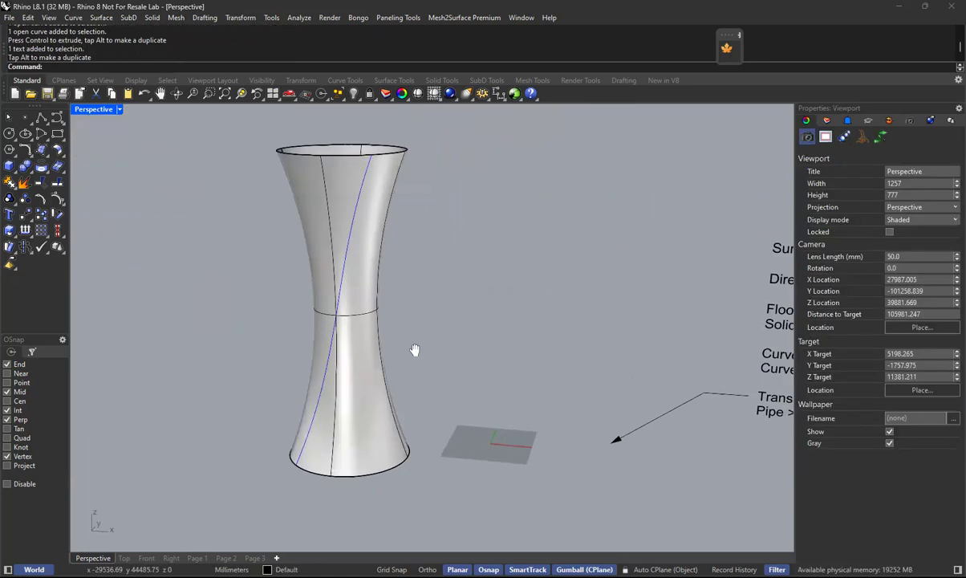
pyautogui.click(368, 217)
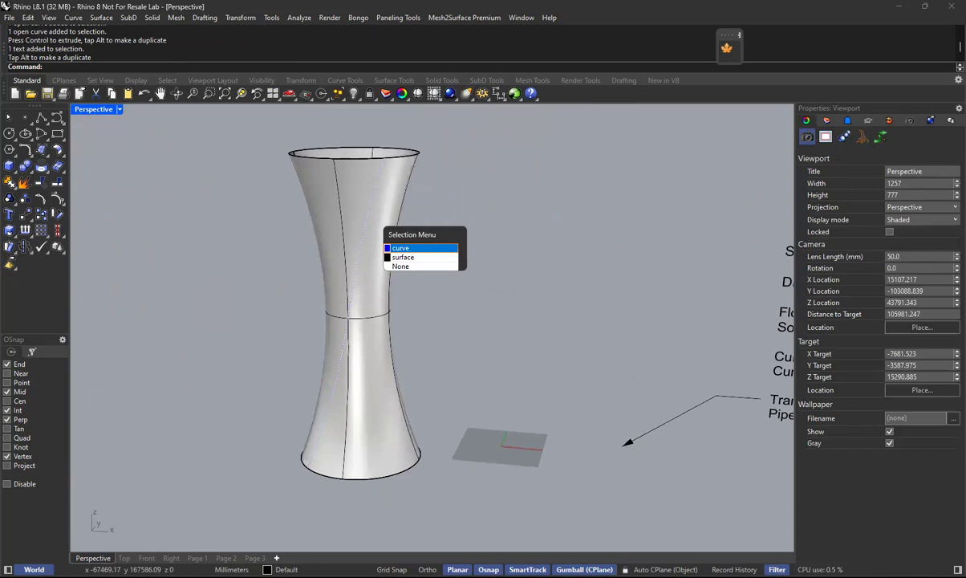
pyautogui.click(401, 248)
pyautogui.click(124, 557)
pyautogui.scroll(4, 482, 440)
pyautogui.moveTo(555, 443); pyautogui.dragTo(448, 376, button='right')
pyautogui.click(239, 19)
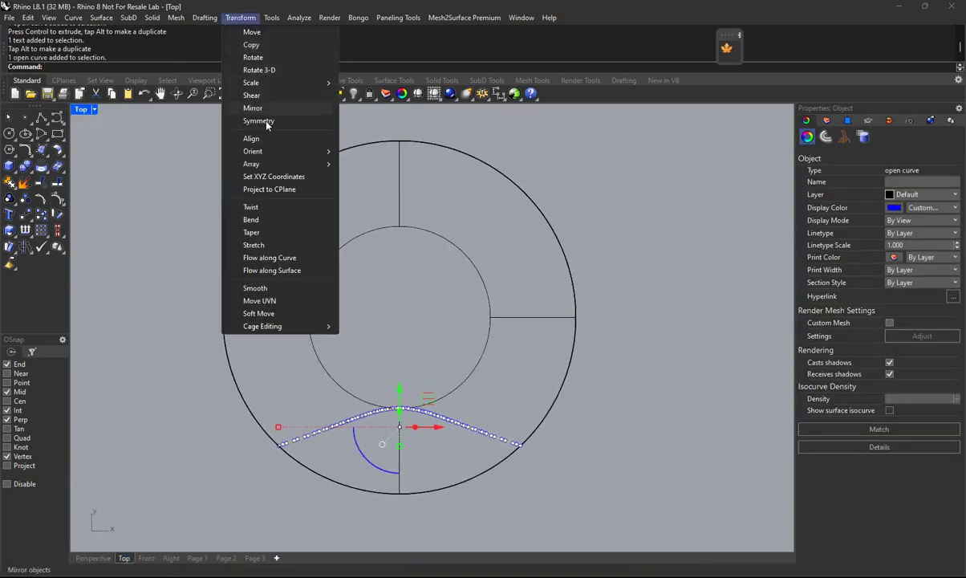
pyautogui.moveTo(258, 162)
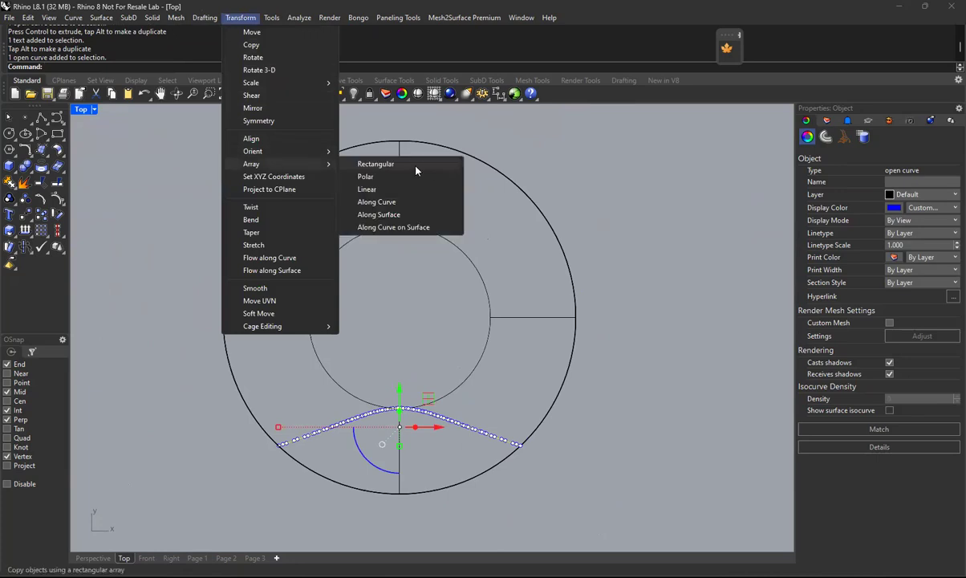
pyautogui.click(374, 178)
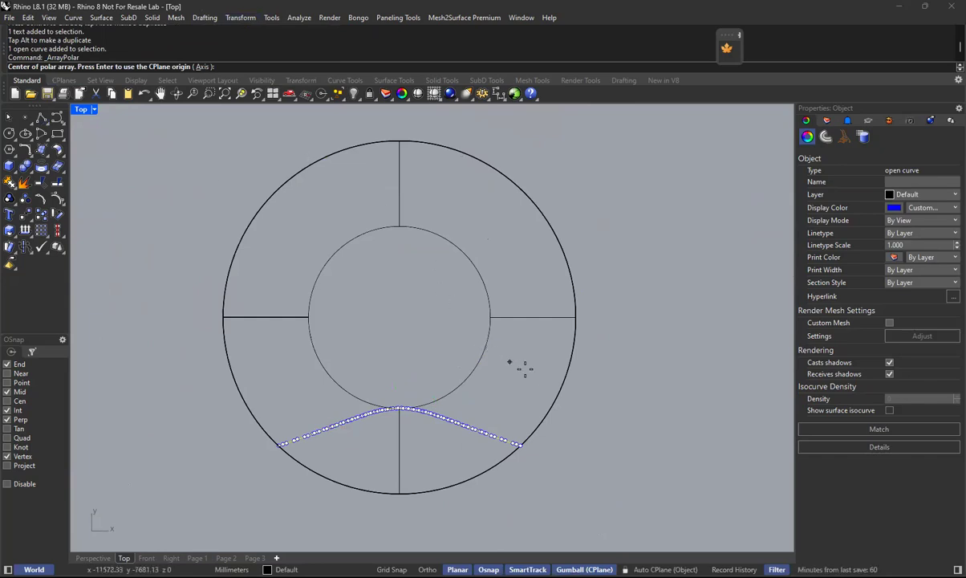
pyautogui.click(7, 401)
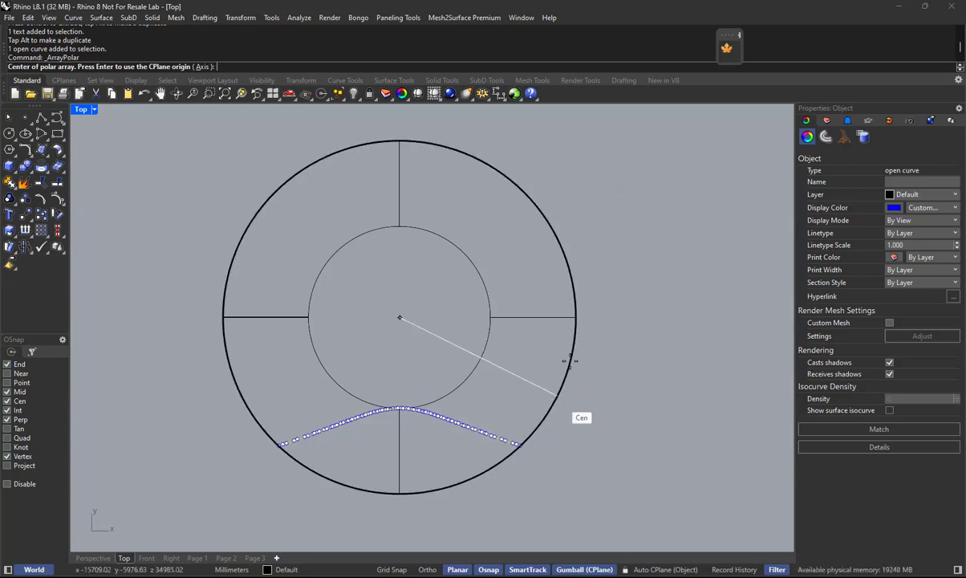
pyautogui.click(556, 227)
pyautogui.write('20')
pyautogui.press('Return')
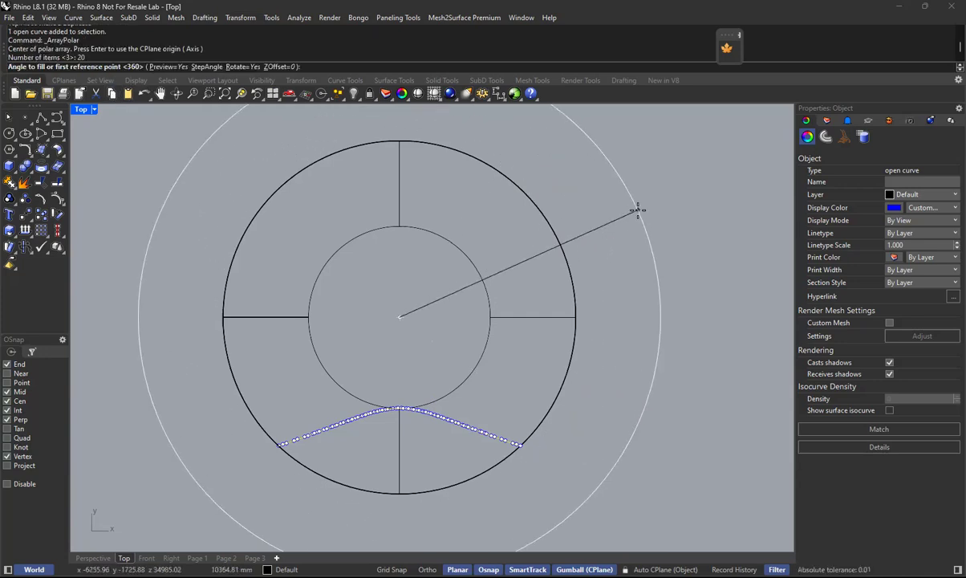
pyautogui.press('Return')
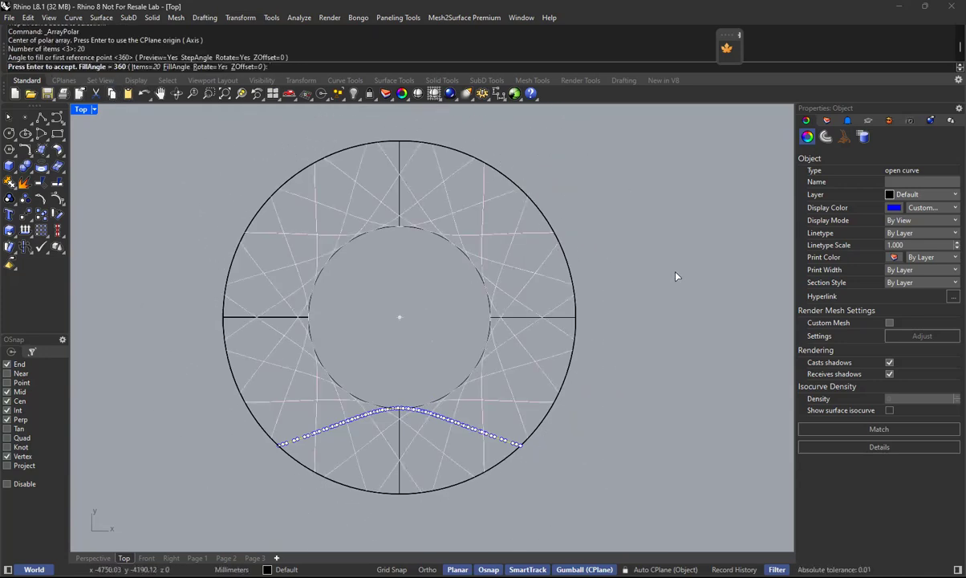
pyautogui.press('Return')
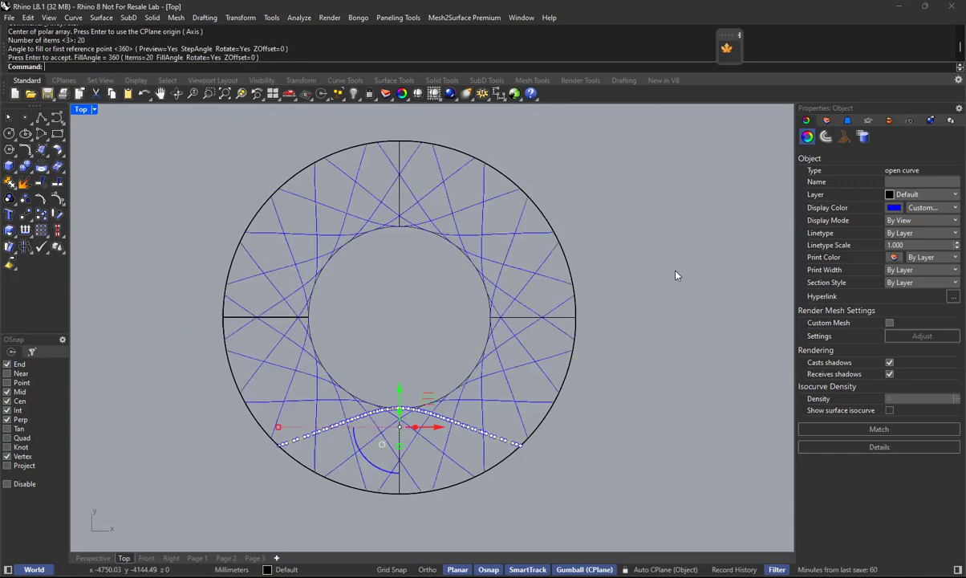
pyautogui.click(664, 365)
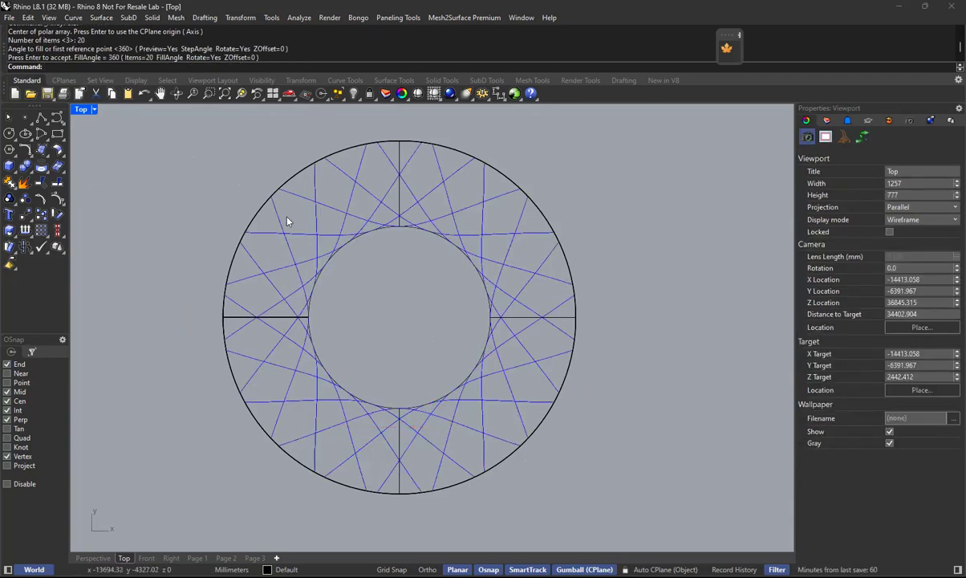
# Examine the arrayed curves around the tower in the Front and Perspective views.
pyautogui.click(146, 557)
pyautogui.write('ZE')
pyautogui.press('Return')
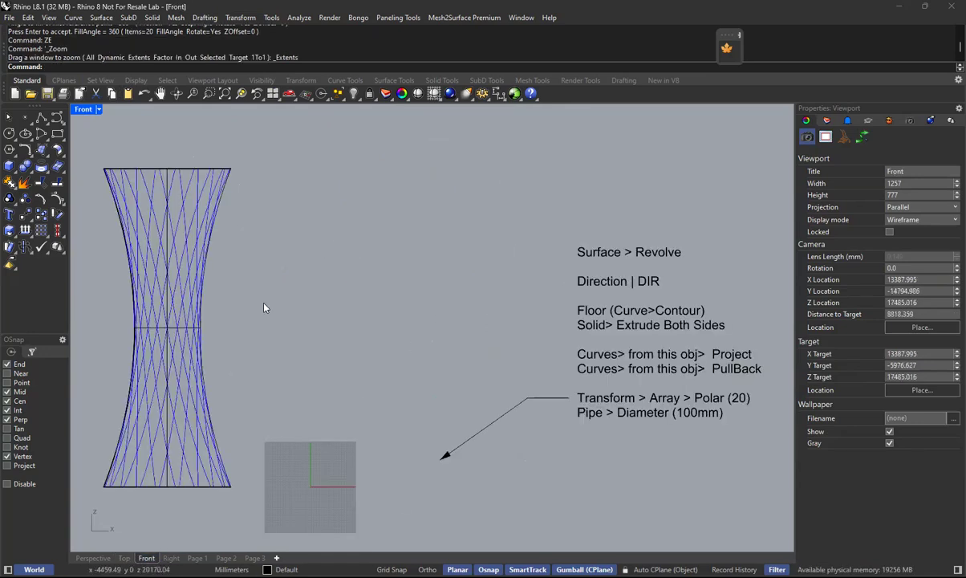
pyautogui.moveTo(156, 258); pyautogui.dragTo(428, 264, button='right')
pyautogui.scroll(2, 425, 259)
pyautogui.click(107, 556)
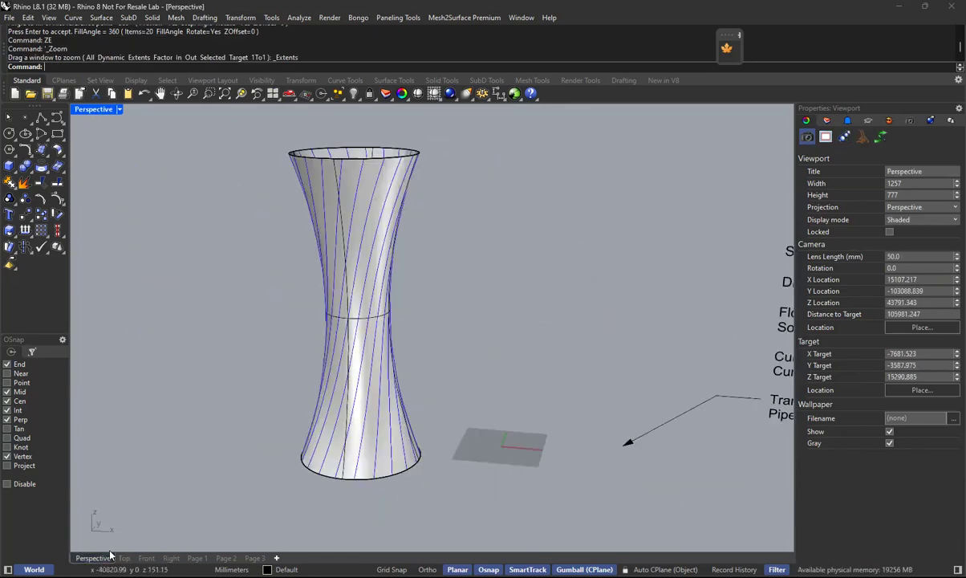
pyautogui.moveTo(358, 250); pyautogui.dragTo(394, 269, button='right')
pyautogui.scroll(2, 329, 228)
pyautogui.scroll(4, 329, 230)
pyautogui.keyDown('shift'); pyautogui.moveTo(458, 243); pyautogui.dragTo(524, 330, button='right'); pyautogui.keyUp('shift')
pyautogui.moveTo(502, 288); pyautogui.dragTo(438, 237, button='right')
# Mirror a copy of all arrayed curves and the original curve across the tower's vertical centreline in the Top view.
pyautogui.click(125, 558)
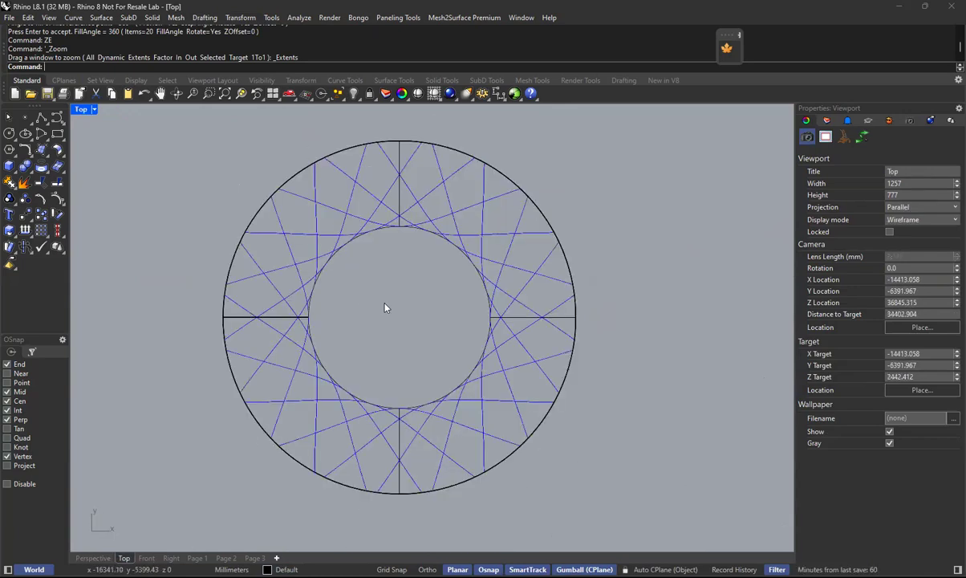
pyautogui.write('Sel')
pyautogui.press('Return')
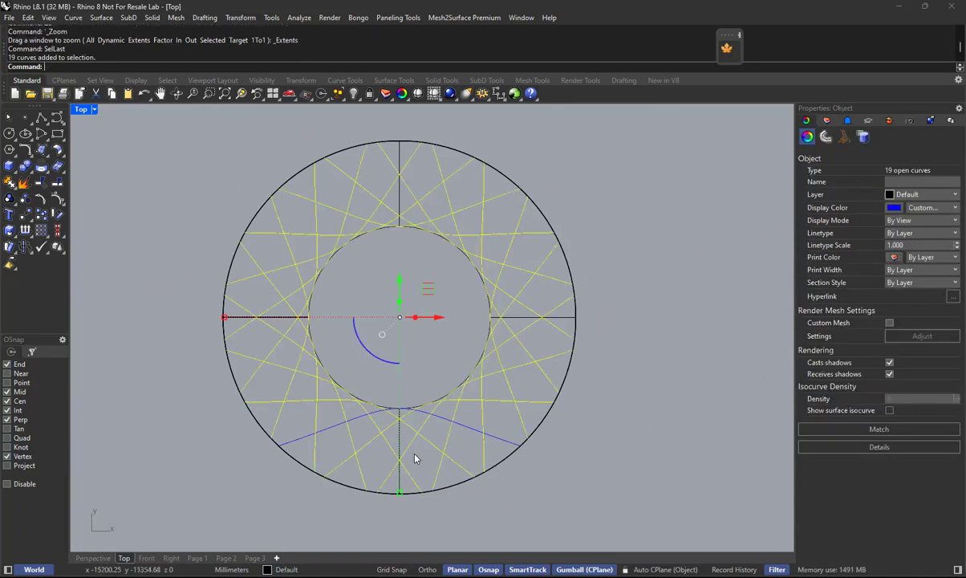
pyautogui.scroll(3, 437, 446)
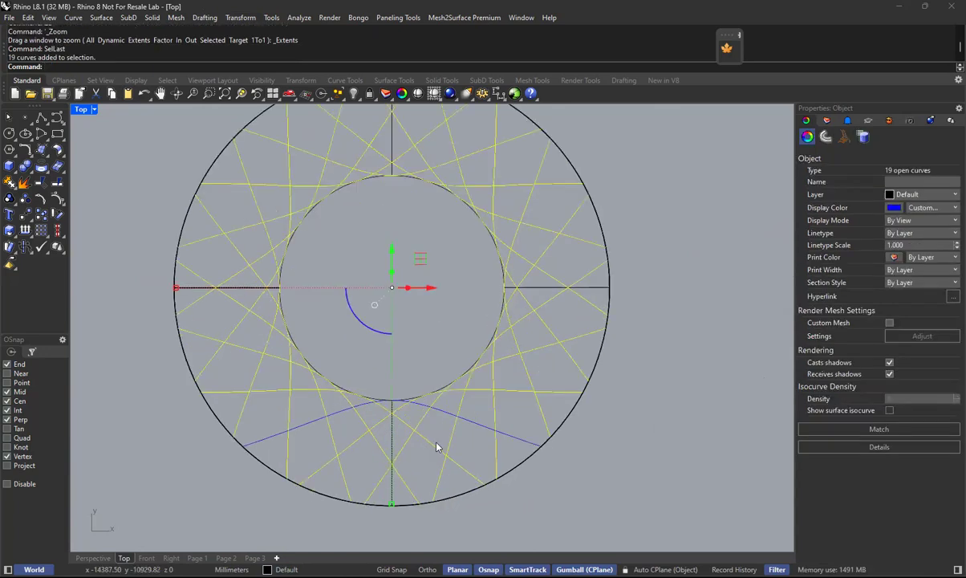
pyautogui.keyDown('shift'); pyautogui.click(504, 418); pyautogui.keyUp('shift')
pyautogui.scroll(-3, 505, 418)
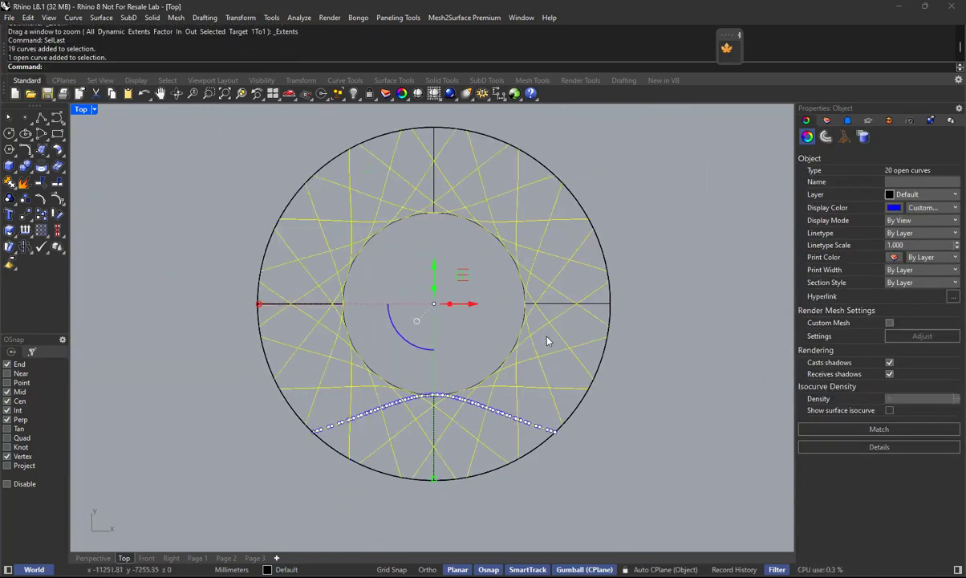
pyautogui.write('mirror')
pyautogui.press('Return')
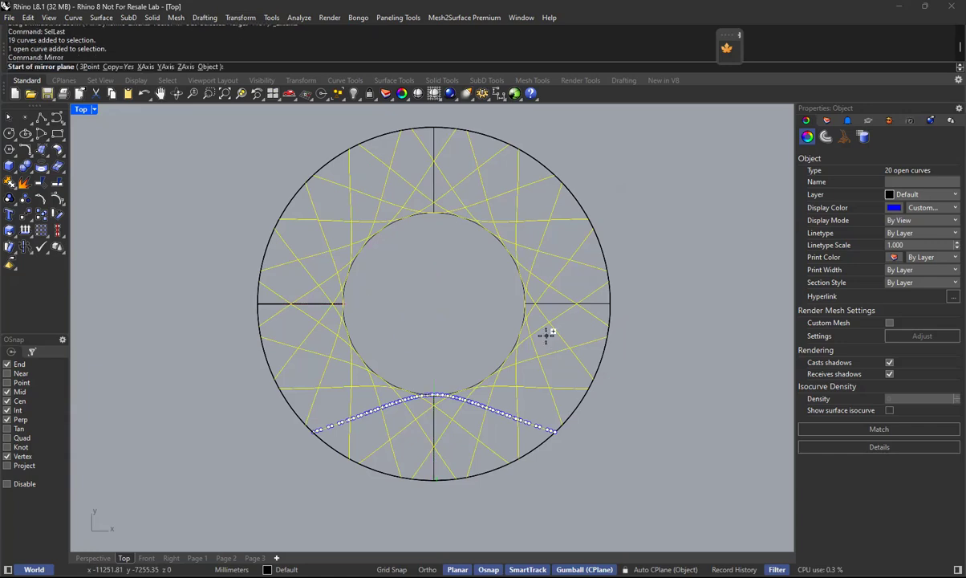
pyautogui.click(434, 127)
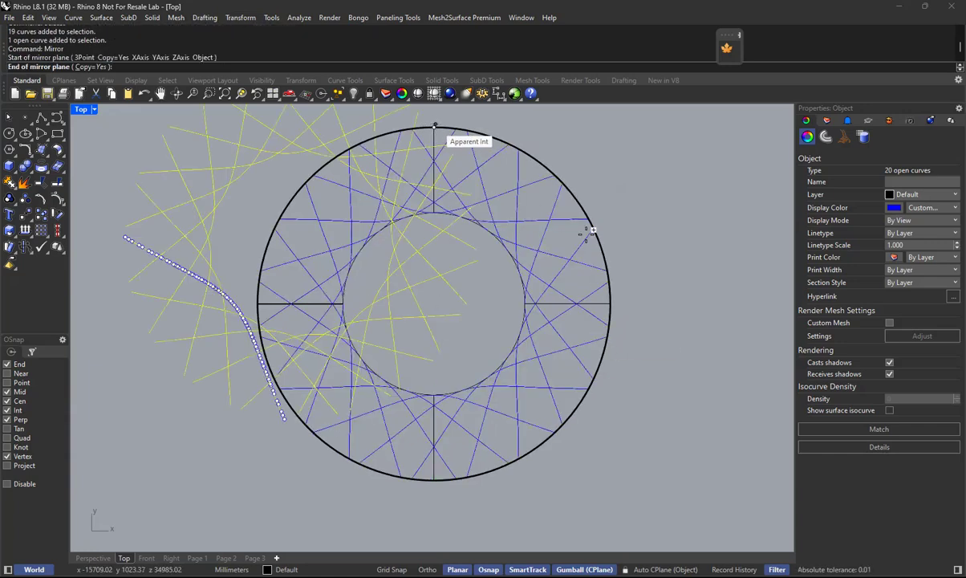
pyautogui.click(434, 481)
pyautogui.press('Escape')
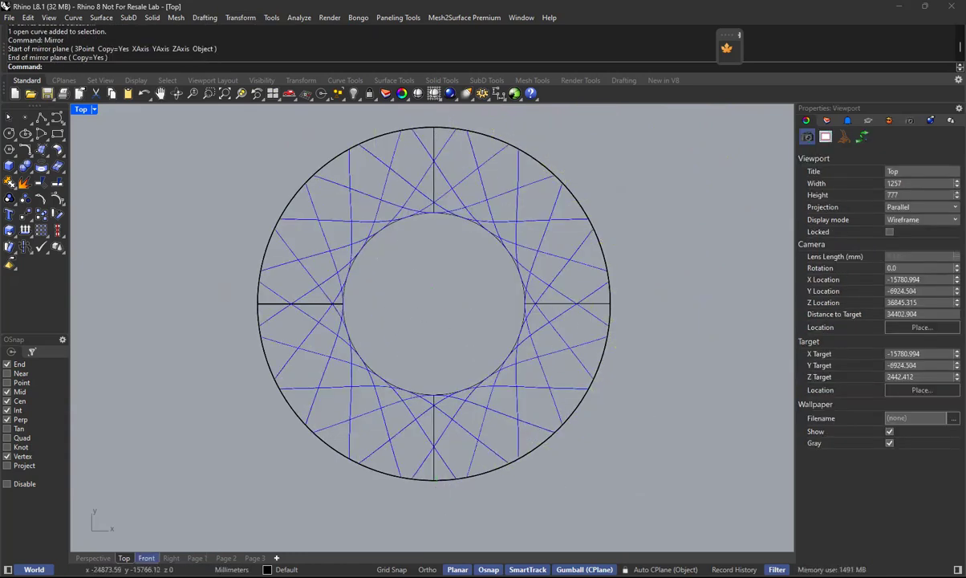
# Check the crossed curves around the tower in Perspective and hide the tower's surface.
pyautogui.click(146, 557)
pyautogui.moveTo(523, 316); pyautogui.dragTo(524, 279, button='right')
pyautogui.click(94, 558)
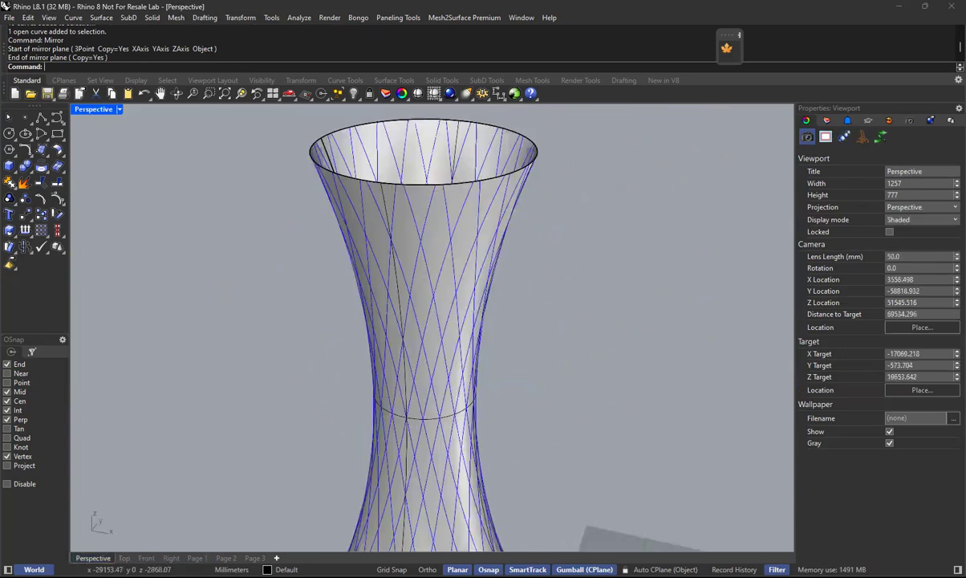
pyautogui.scroll(-5, 388, 389)
pyautogui.scroll(2, 477, 345)
pyautogui.moveTo(477, 345); pyautogui.dragTo(566, 307, button='right')
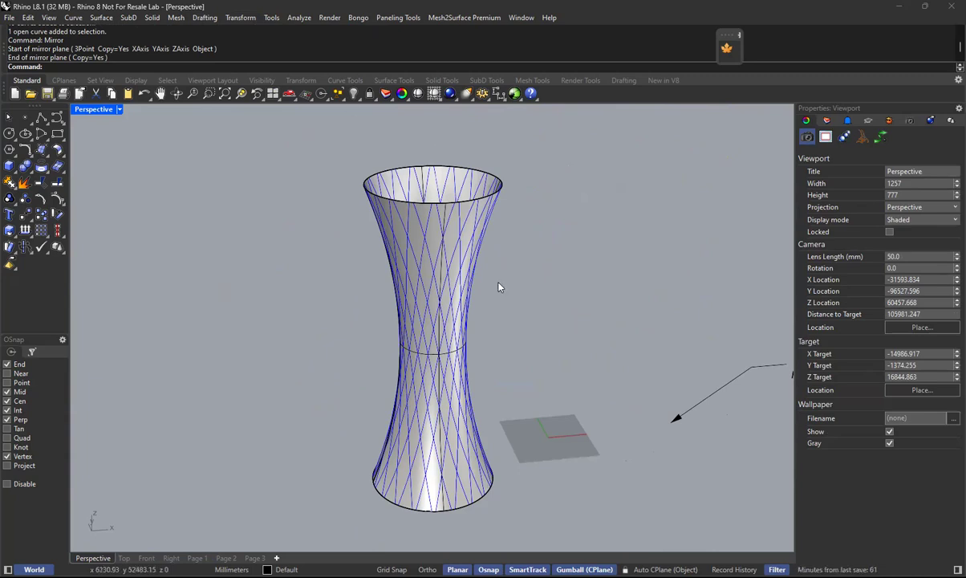
pyautogui.click(390, 183)
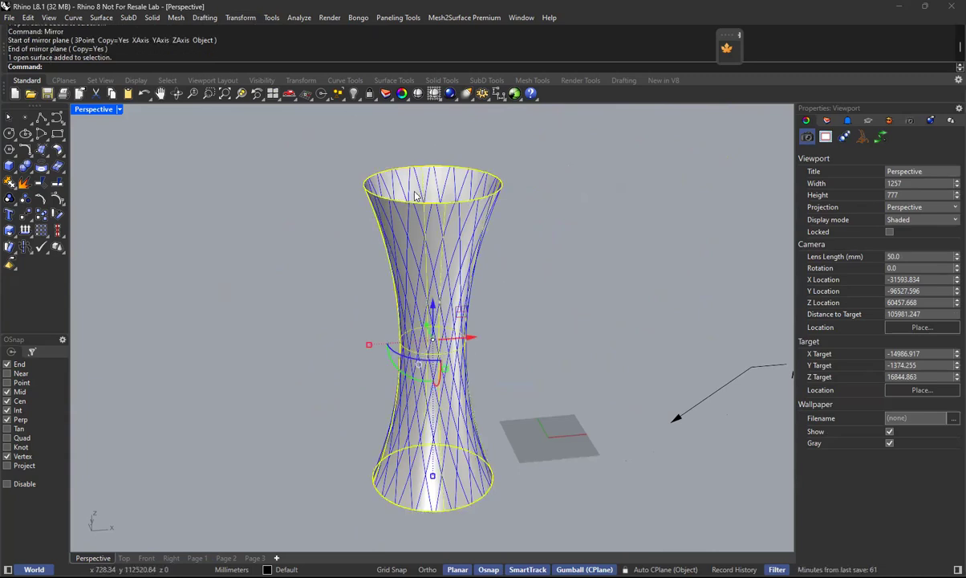
pyautogui.click(351, 93)
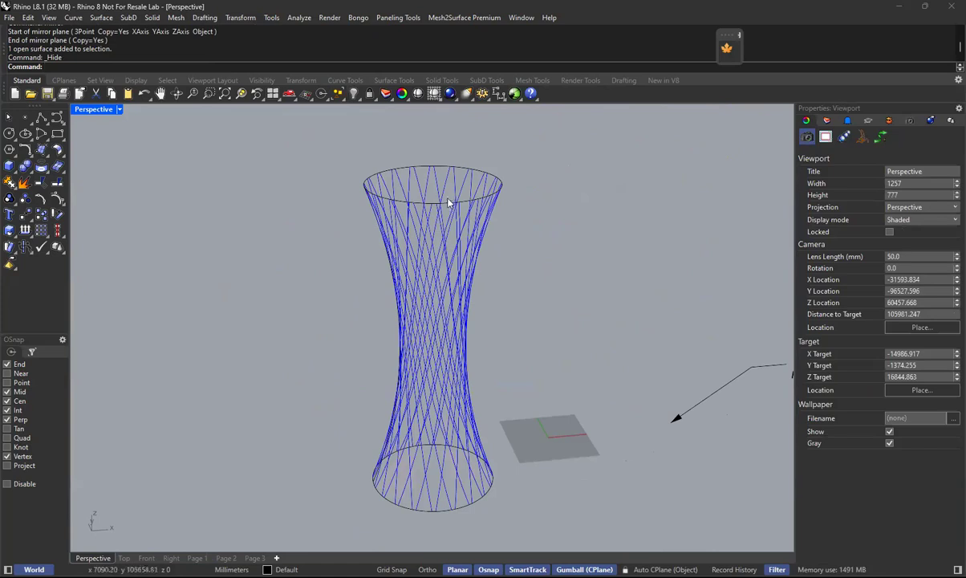
# Hide the closed circular curves at the tower's top and base, leaving the lattice curves.
pyautogui.click(425, 195)
pyautogui.click(350, 93)
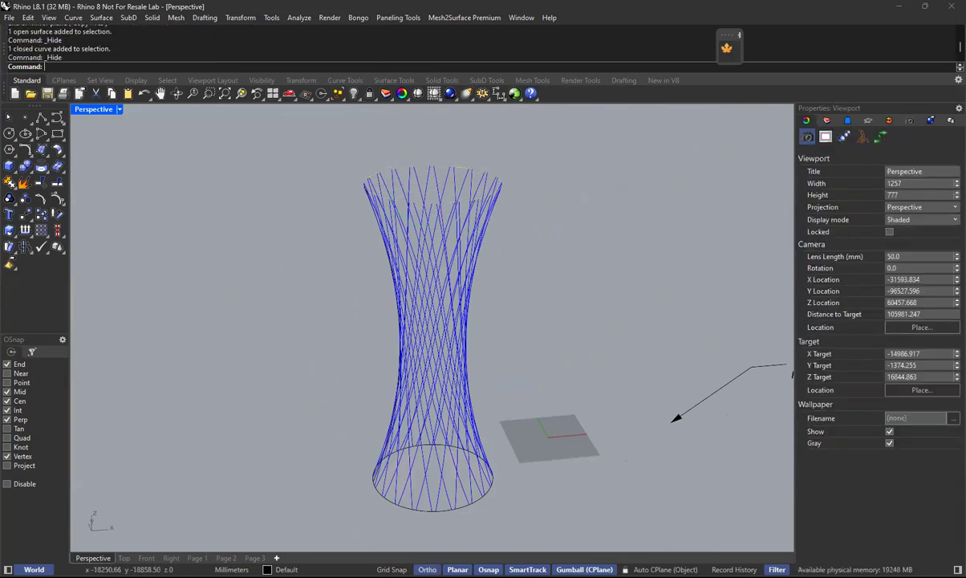
pyautogui.click(440, 508)
pyautogui.click(449, 521)
pyautogui.click(445, 511)
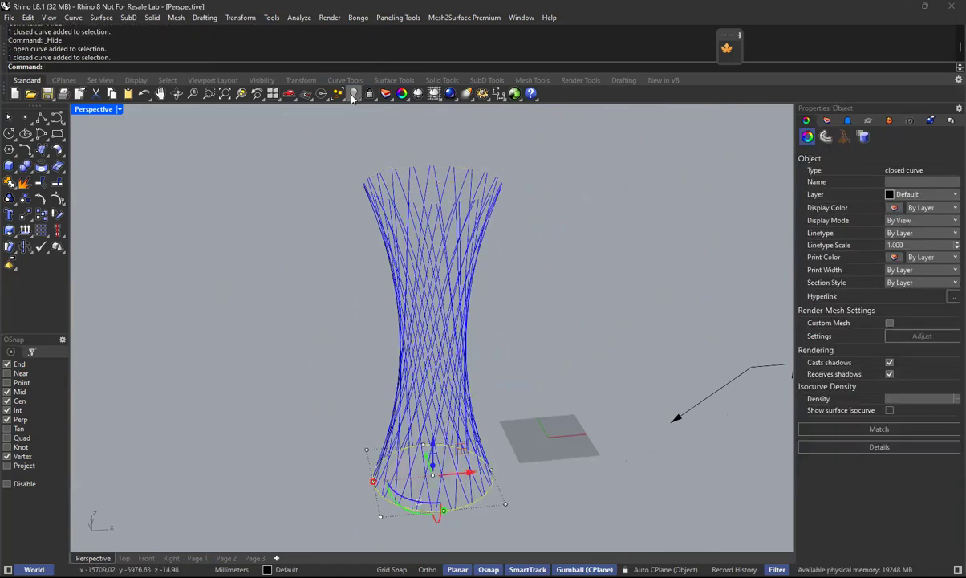
pyautogui.click(351, 93)
# Group all the lattice curves around the main tower.
pyautogui.moveTo(521, 325); pyautogui.dragTo(526, 370, button='right')
pyautogui.scroll(4, 439, 250)
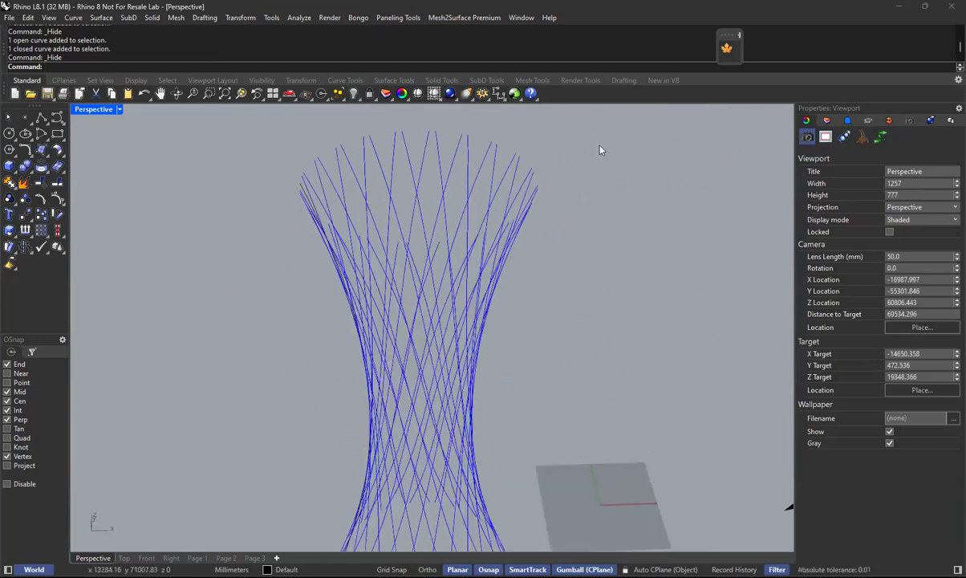
pyautogui.moveTo(600, 150); pyautogui.dragTo(383, 389)
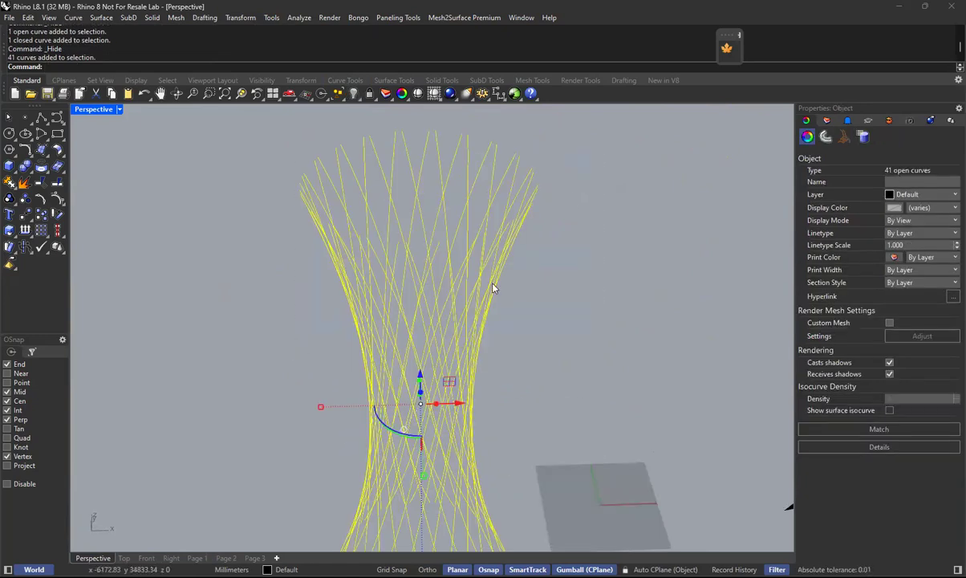
pyautogui.hotkey('ctrl', 'g')
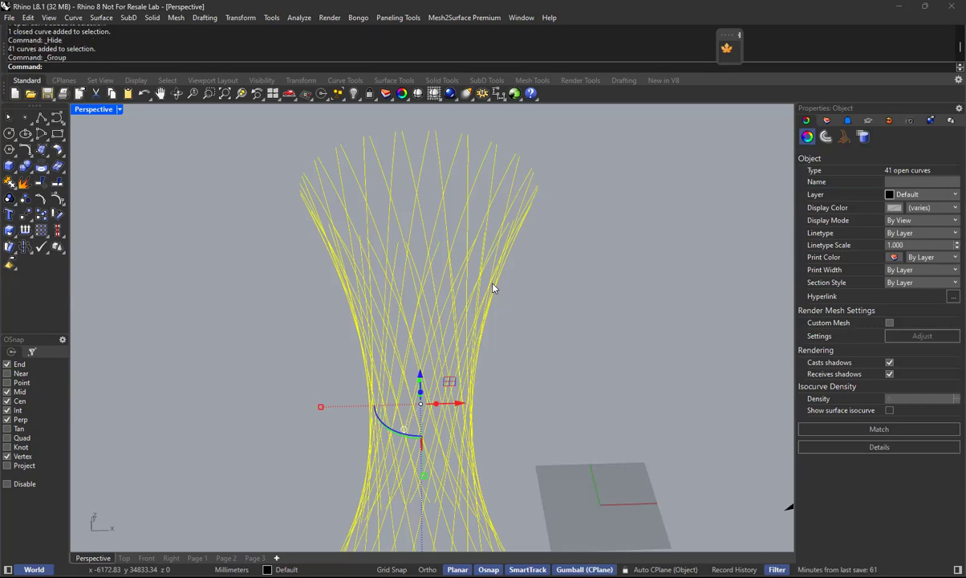
pyautogui.press('Escape')
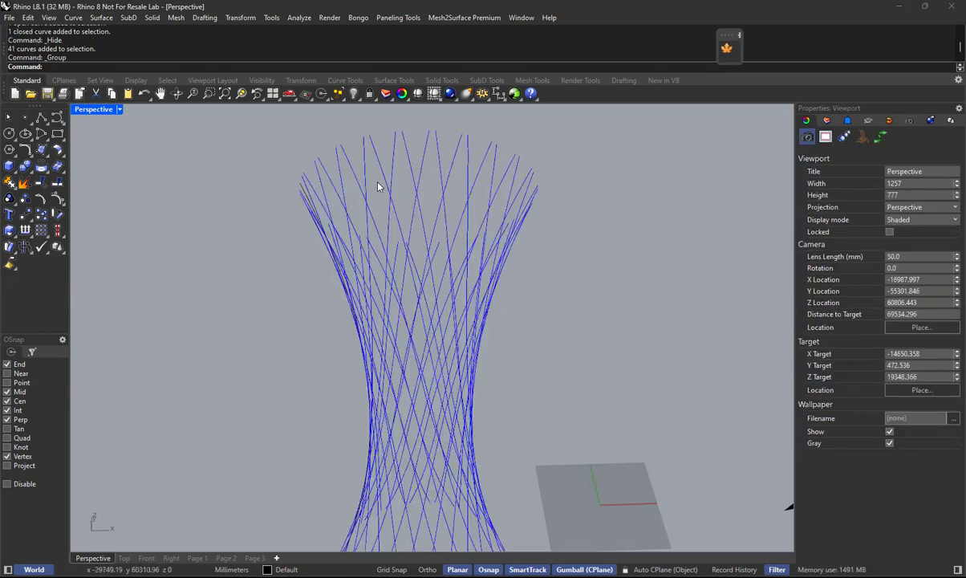
# Pipe the grouped lattice curves with a diameter of 100 mm, keeping flat caps.
pyautogui.click(381, 154)
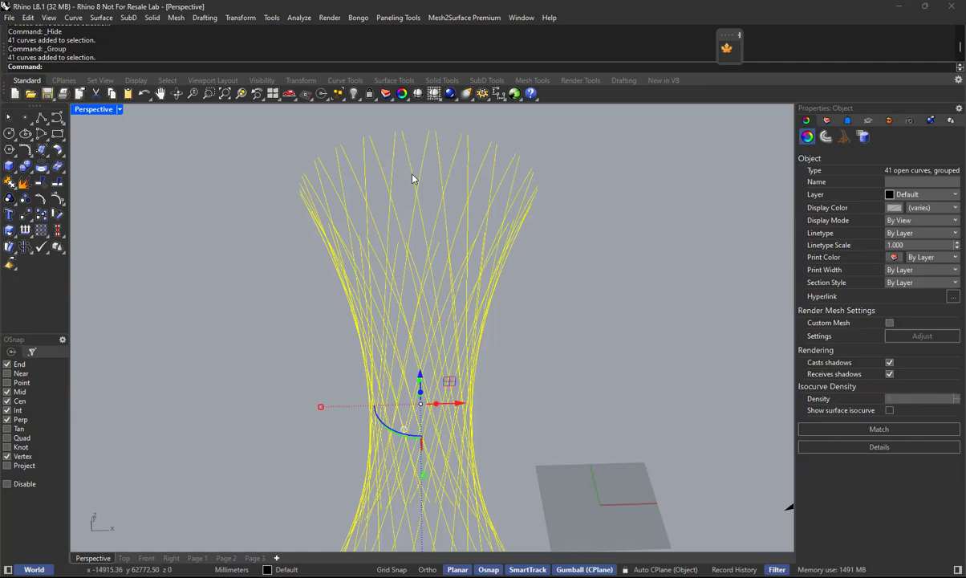
pyautogui.write('Pipe')
pyautogui.press('Return')
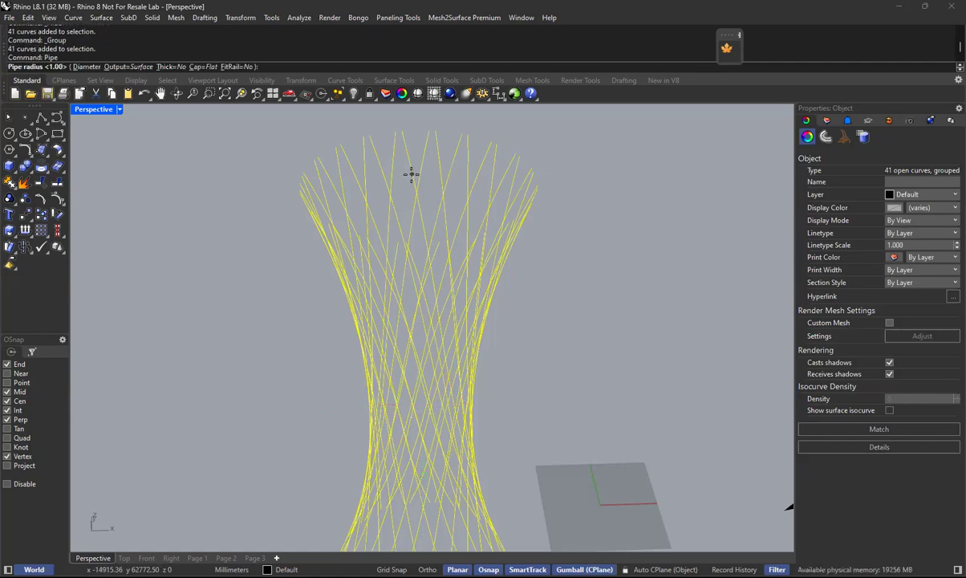
pyautogui.scroll(-7, 341, 286)
pyautogui.keyDown('shift'); pyautogui.moveTo(625, 360); pyautogui.dragTo(476, 362, button='right'); pyautogui.keyUp('shift')
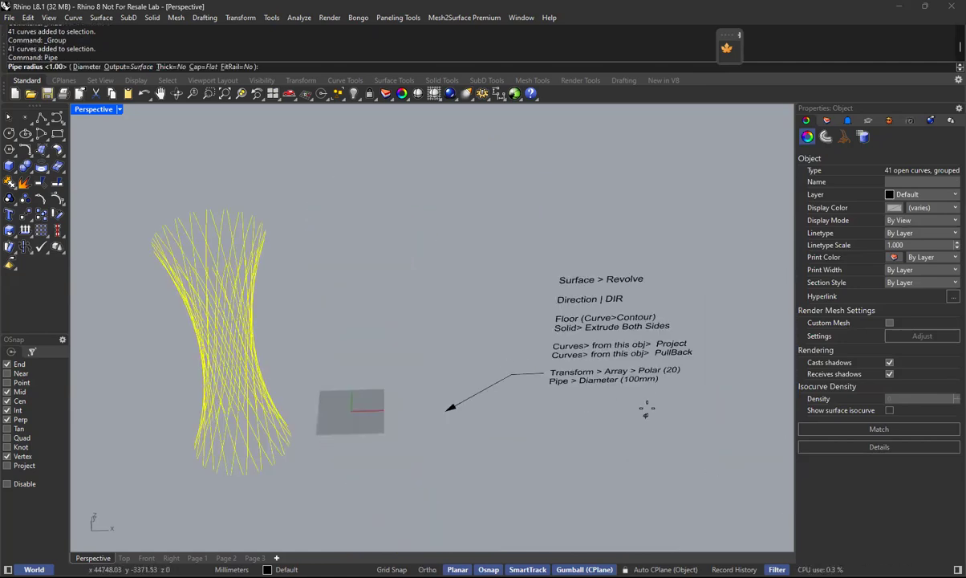
pyautogui.scroll(8, 647, 389)
pyautogui.scroll(-10, 677, 400)
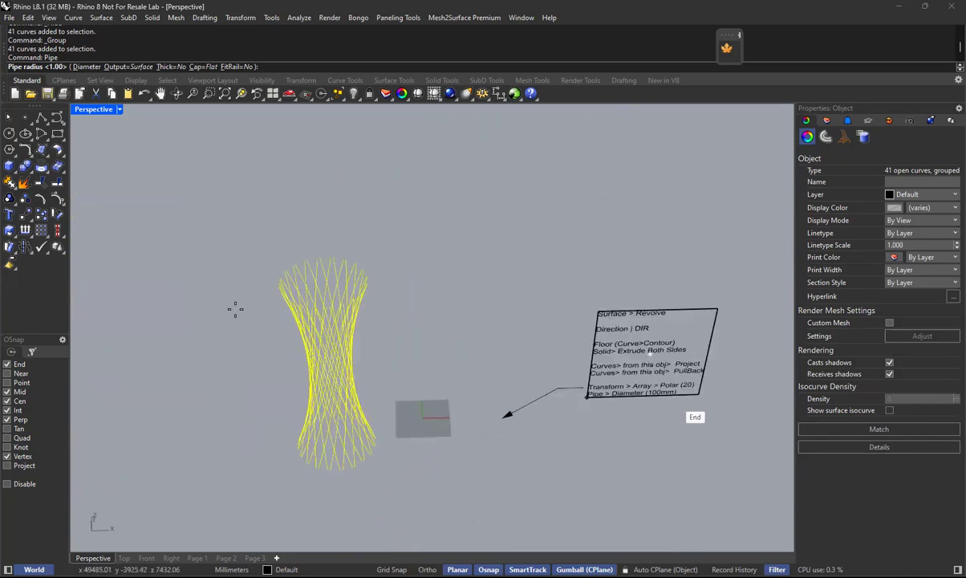
pyautogui.scroll(5, 235, 309)
pyautogui.click(86, 66)
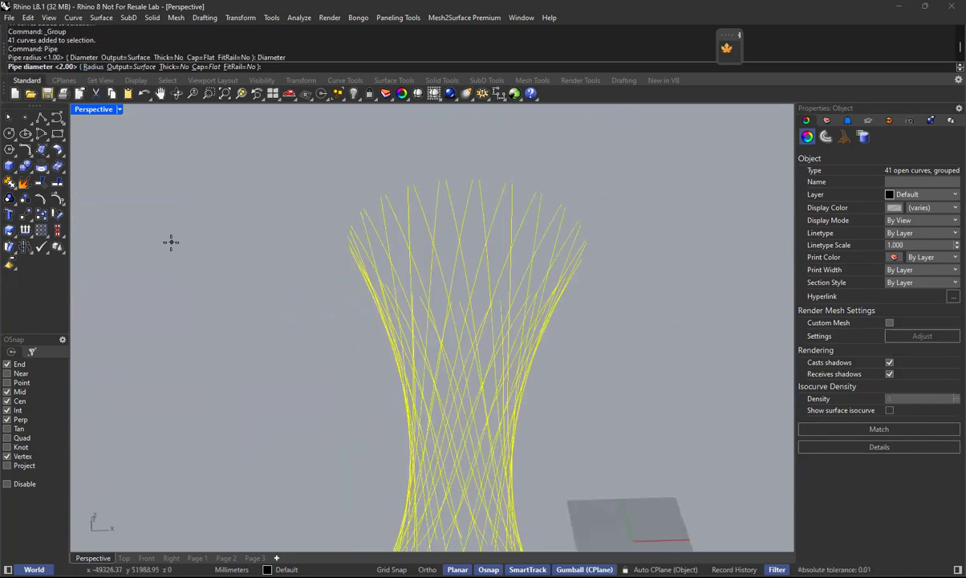
pyautogui.write('100')
pyautogui.press('Return')
# Zoom in on the upper end of the lattice and check the individual pipes.
pyautogui.write('Z')
pyautogui.press('Return')
pyautogui.moveTo(335, 199); pyautogui.dragTo(582, 328)
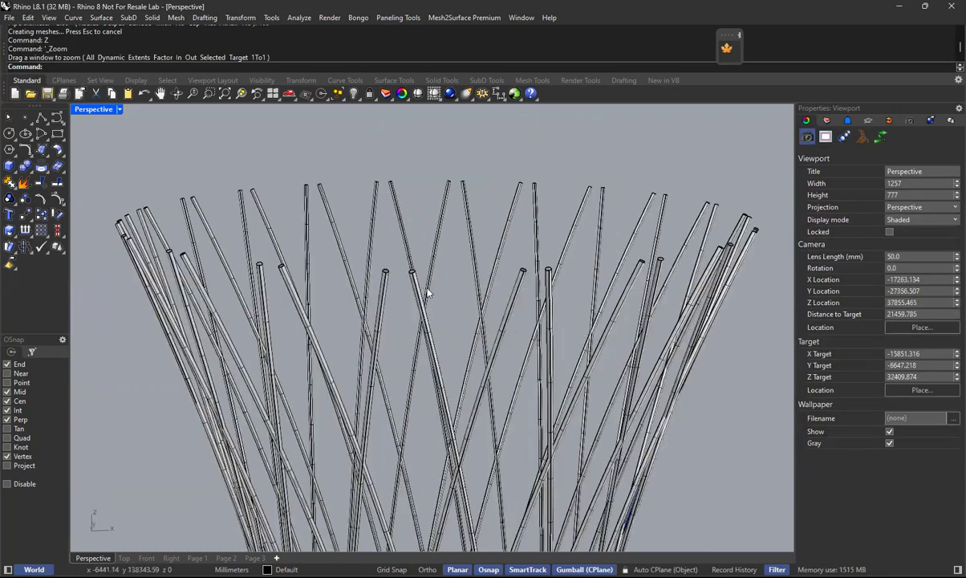
pyautogui.click(382, 281)
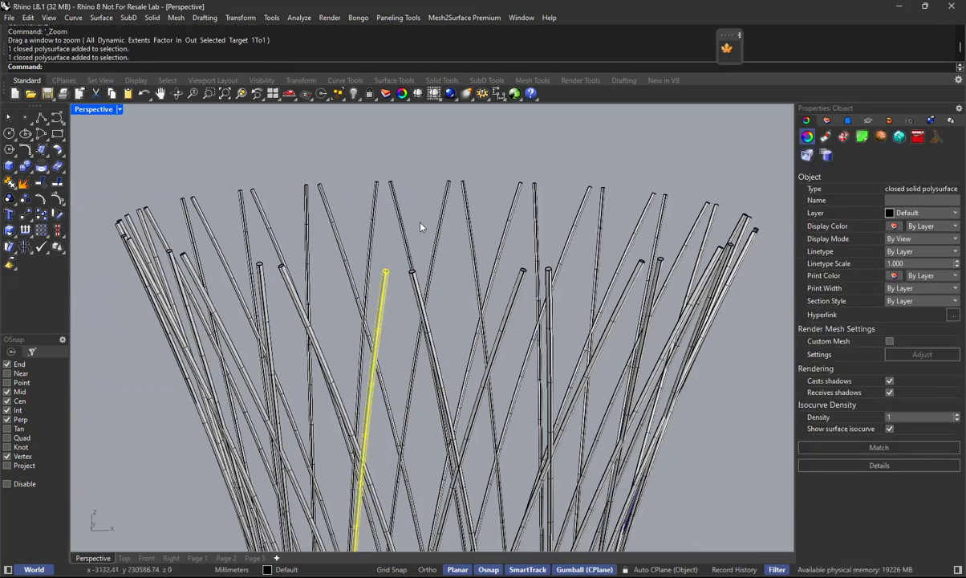
pyautogui.click(397, 202)
pyautogui.click(416, 170)
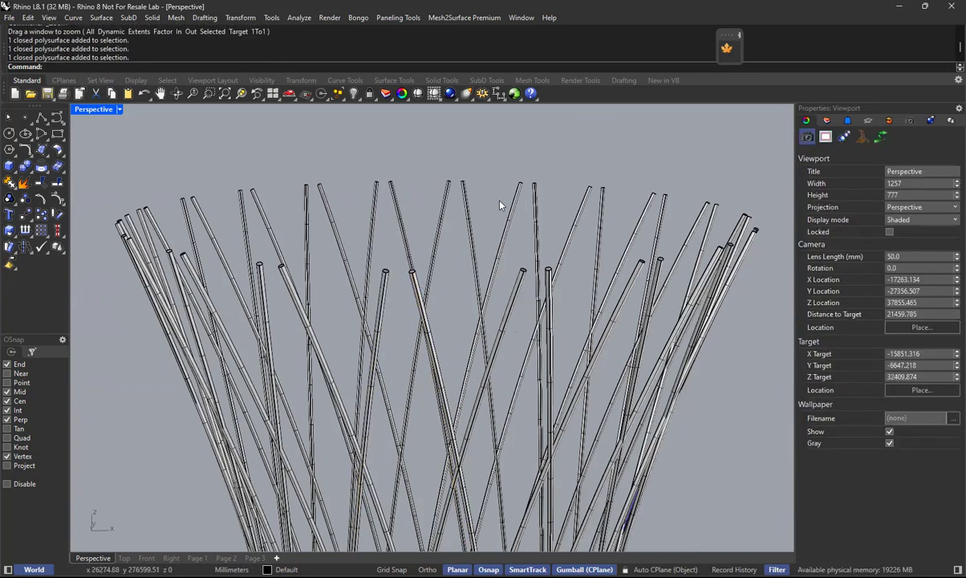
pyautogui.click(474, 234)
pyautogui.click(493, 188)
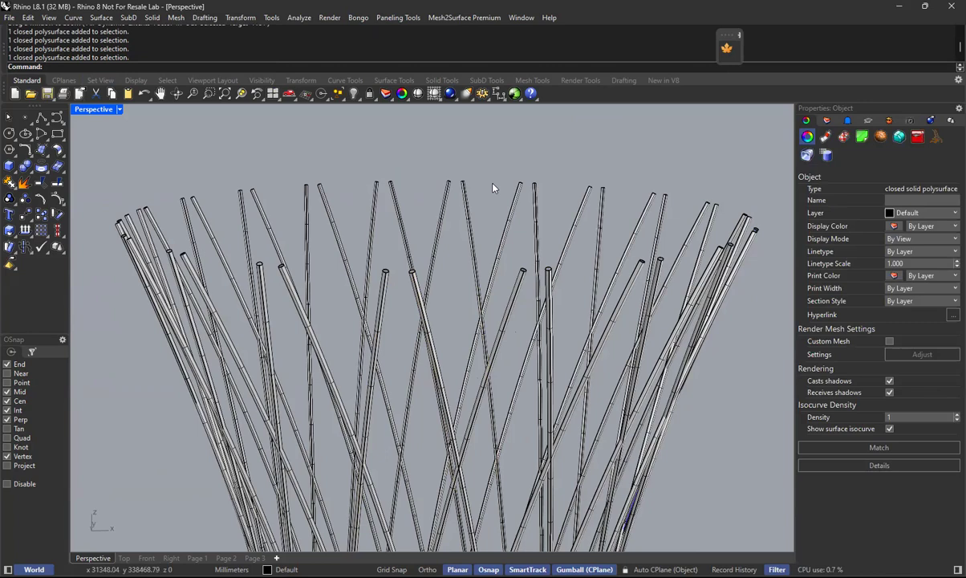
# Select all the newly created pipes with SelLast, group them and check that they select as one group.
pyautogui.write('S')
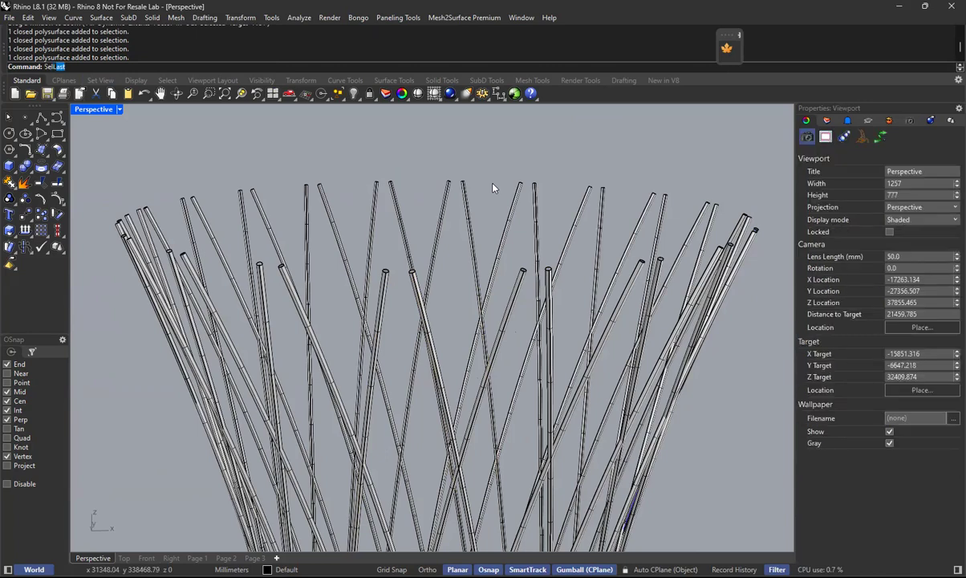
pyautogui.write('el')
pyautogui.press('Return')
pyautogui.hotkey('ctrl', 'g')
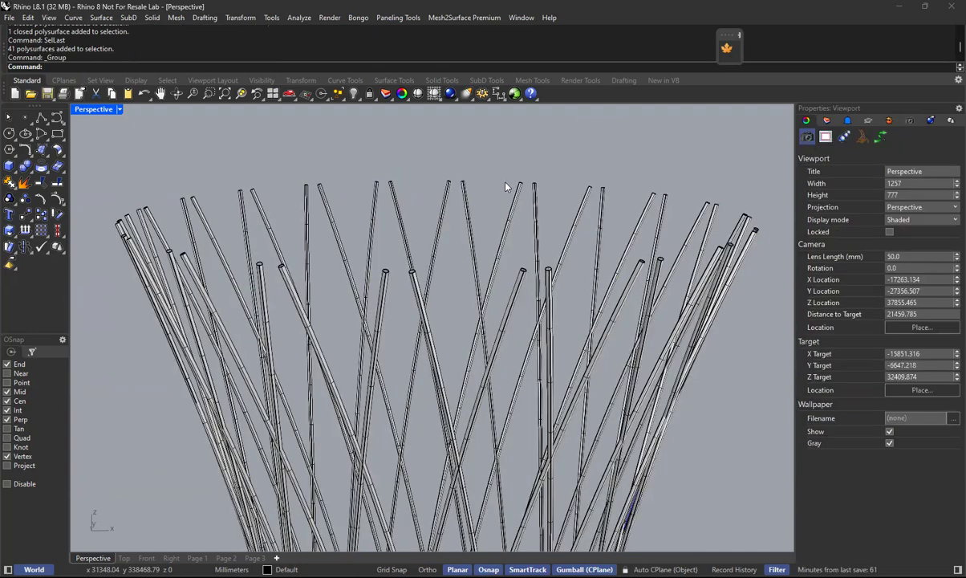
pyautogui.moveTo(505, 187); pyautogui.dragTo(493, 324, button='right')
pyautogui.scroll(-2, 491, 305)
pyautogui.click(491, 306)
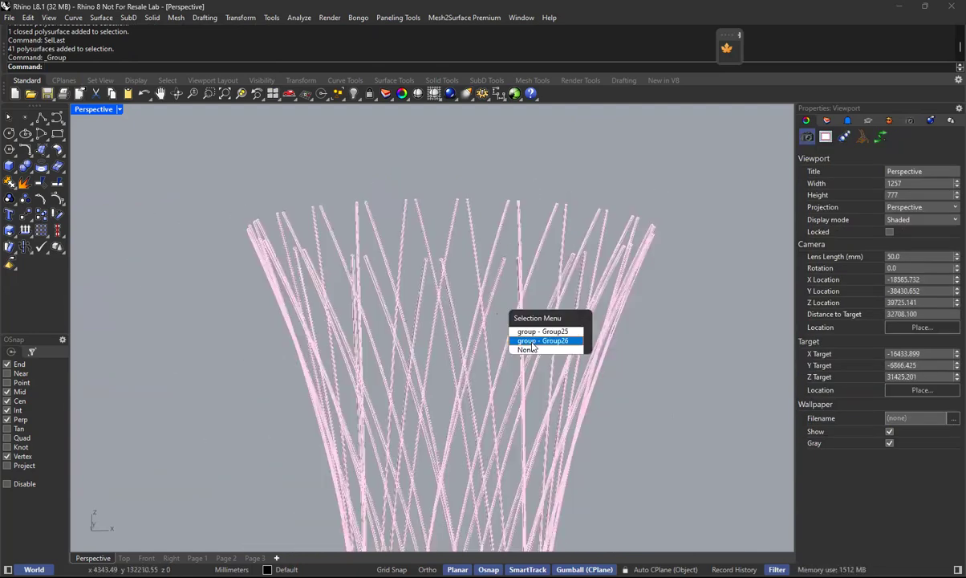
pyautogui.click(533, 343)
pyautogui.press('Escape')
pyautogui.scroll(-8, 468, 289)
pyautogui.keyDown('shift'); pyautogui.moveTo(526, 406); pyautogui.dragTo(350, 126, button='right'); pyautogui.keyUp('shift')
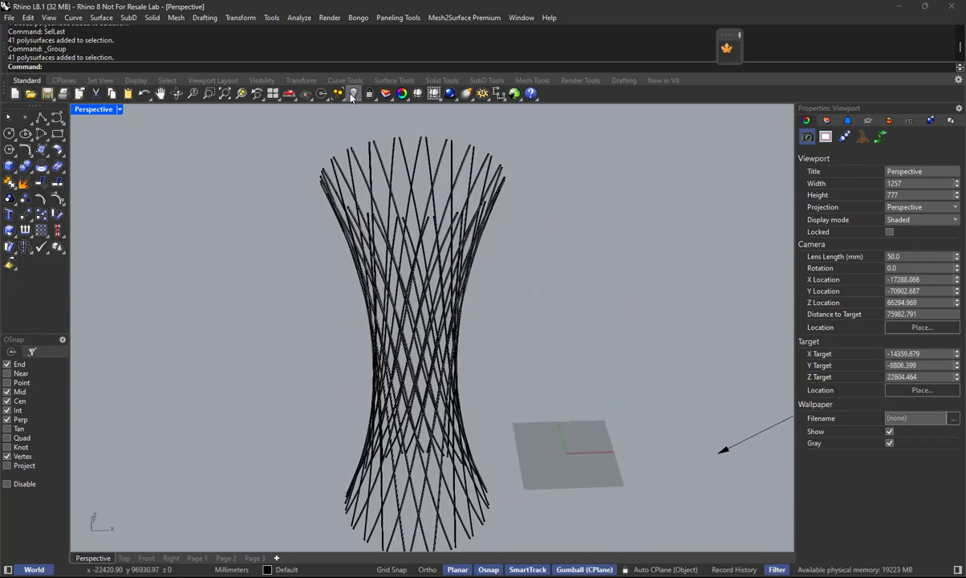
# Show only the main tower's floor slabs from the hidden objects, alongside the piped lattice.
pyautogui.click(352, 96)
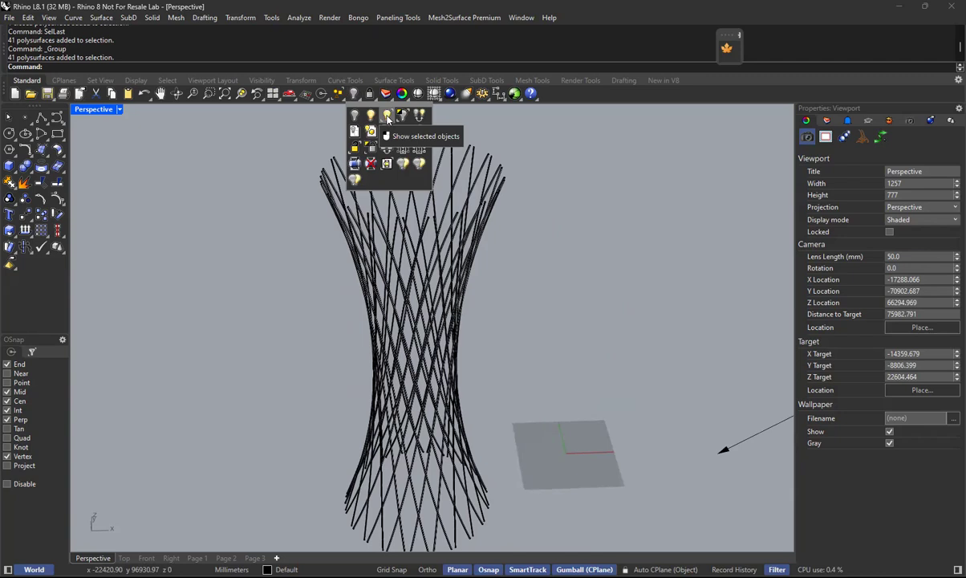
pyautogui.click(386, 117)
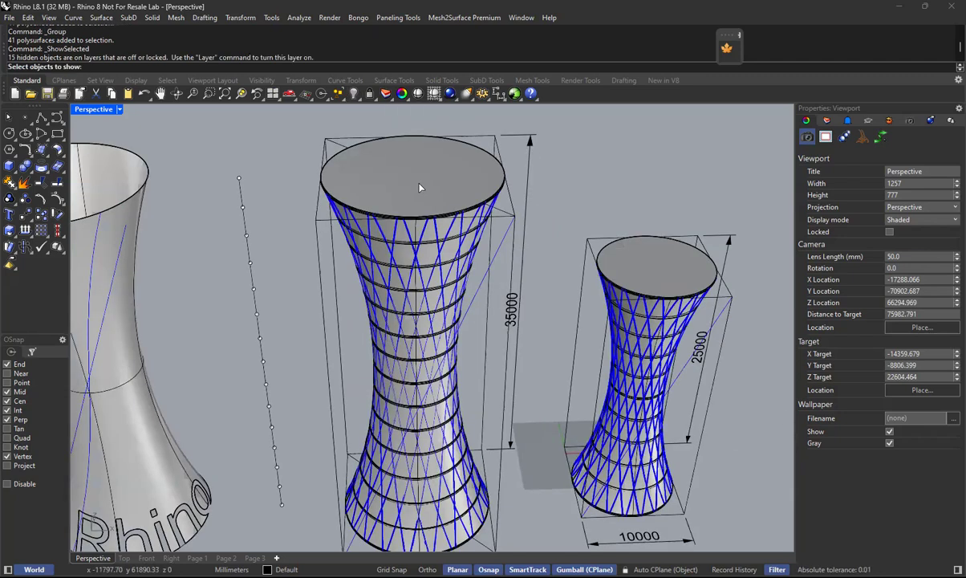
pyautogui.click(420, 190)
pyautogui.click(482, 228)
pyautogui.press('Return')
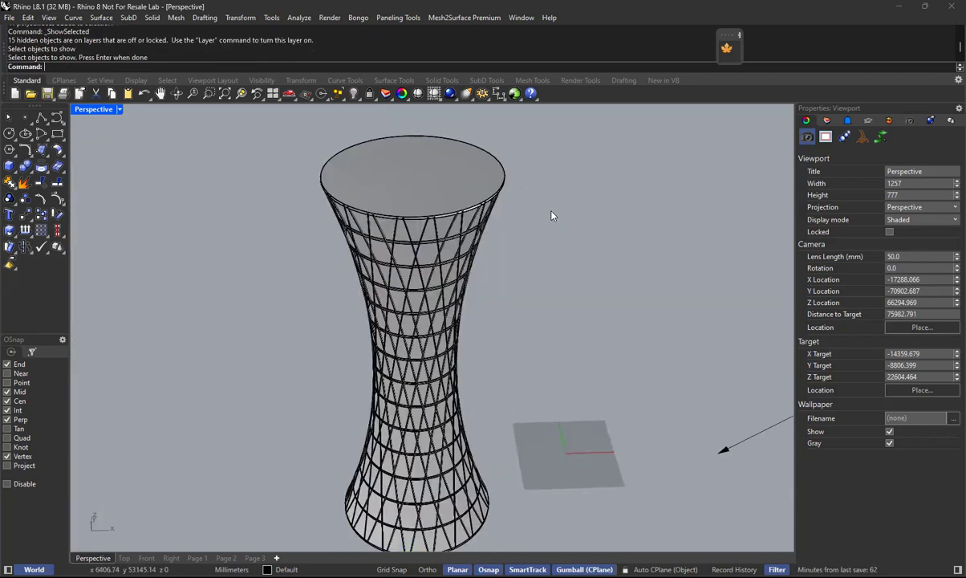
pyautogui.scroll(2, 449, 278)
pyautogui.scroll(4, 464, 231)
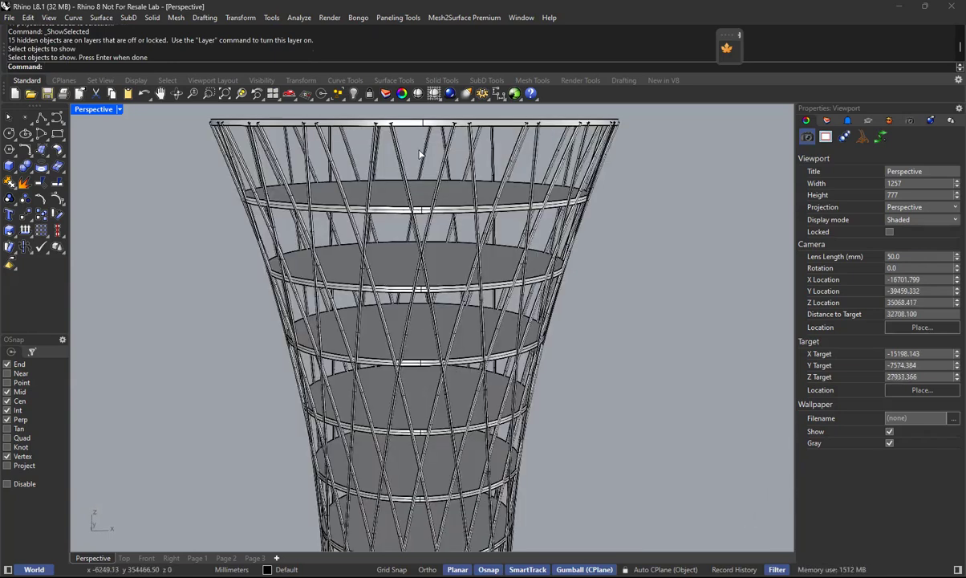
# Show the main tower's hidden outer surface again.
pyautogui.press('Return')
pyautogui.click(438, 163)
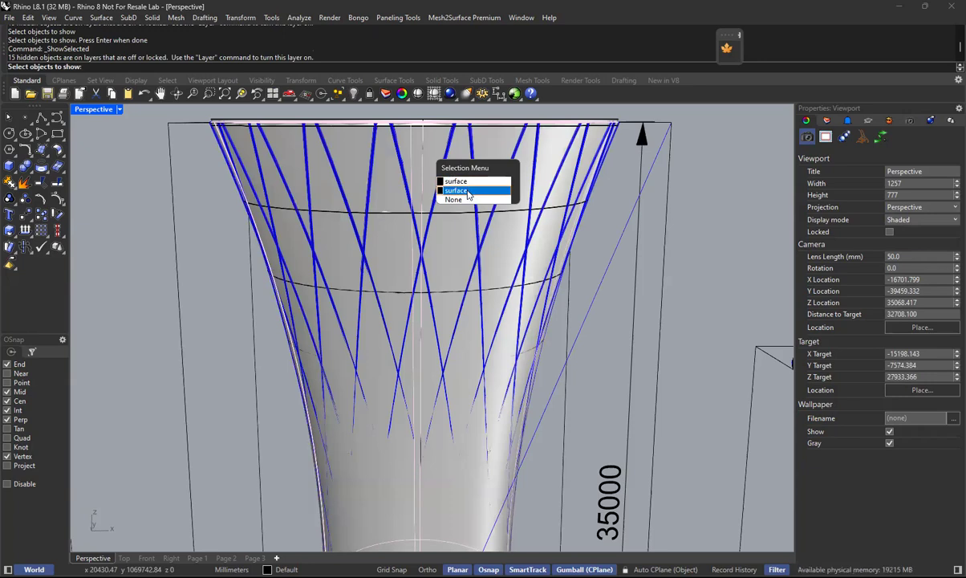
pyautogui.click(471, 184)
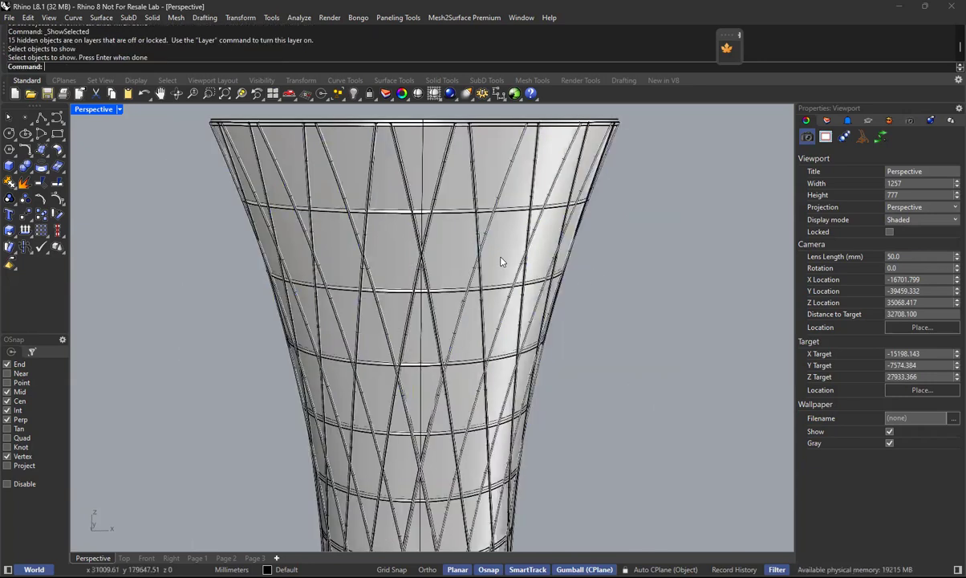
# Bring the whole tower into view and set the Perspective viewport to Ghosted display.
pyautogui.scroll(-3, 472, 237)
pyautogui.moveTo(508, 347); pyautogui.dragTo(490, 280, button='right')
pyautogui.scroll(-6, 490, 282)
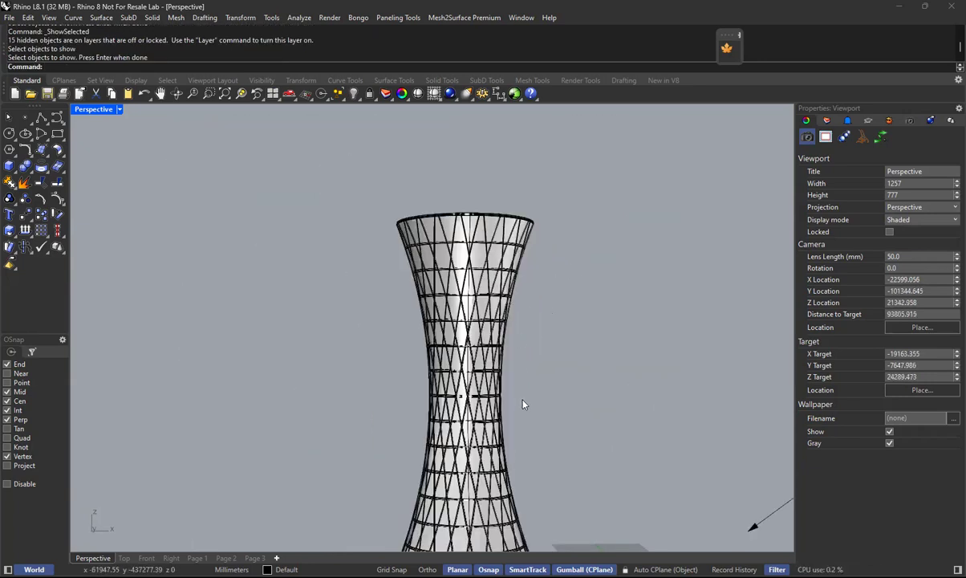
pyautogui.moveTo(580, 393); pyautogui.dragTo(477, 317, button='right')
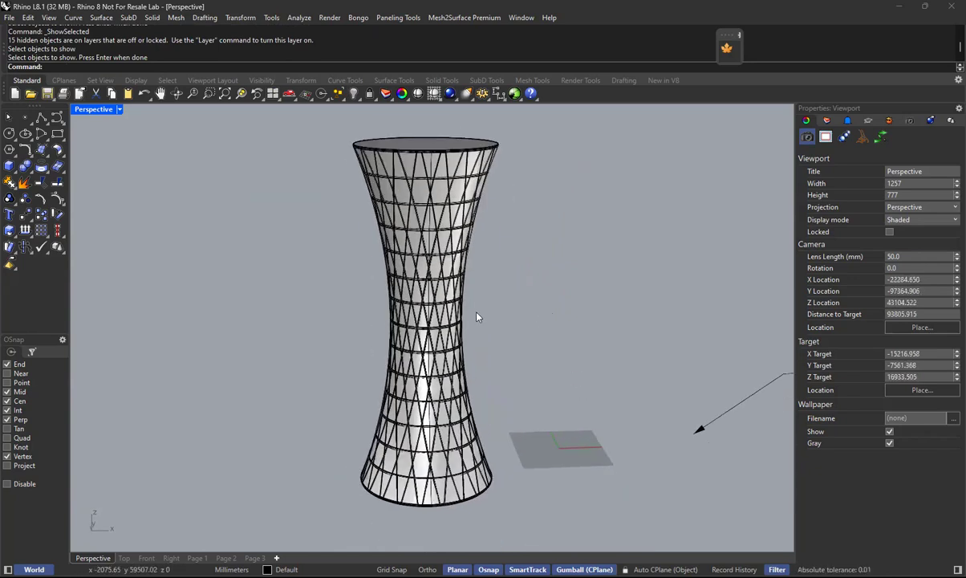
pyautogui.click(118, 110)
pyautogui.click(121, 180)
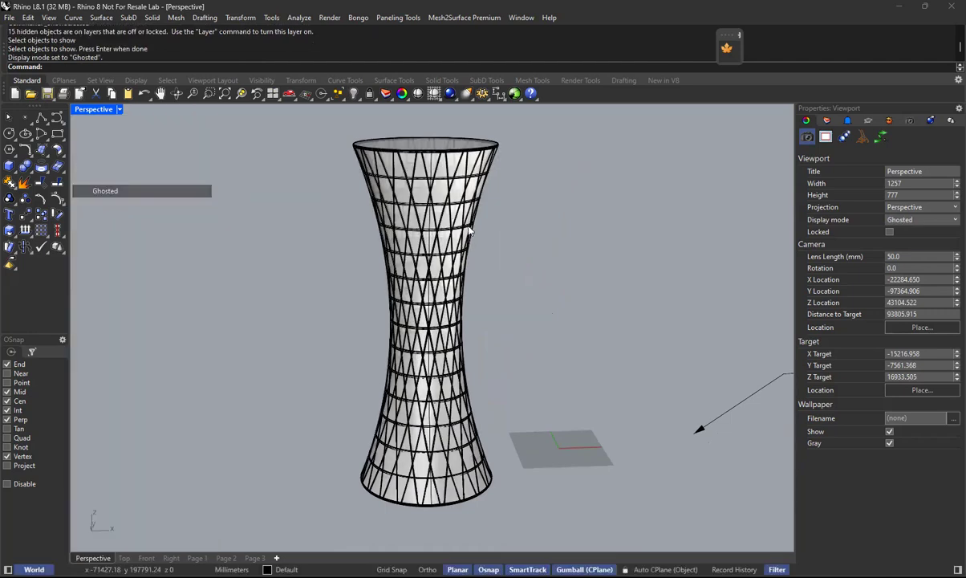
# Examine the tower's transparent skin, floor slabs and piped lattice up close from several angles.
pyautogui.scroll(3, 466, 196)
pyautogui.scroll(3, 462, 193)
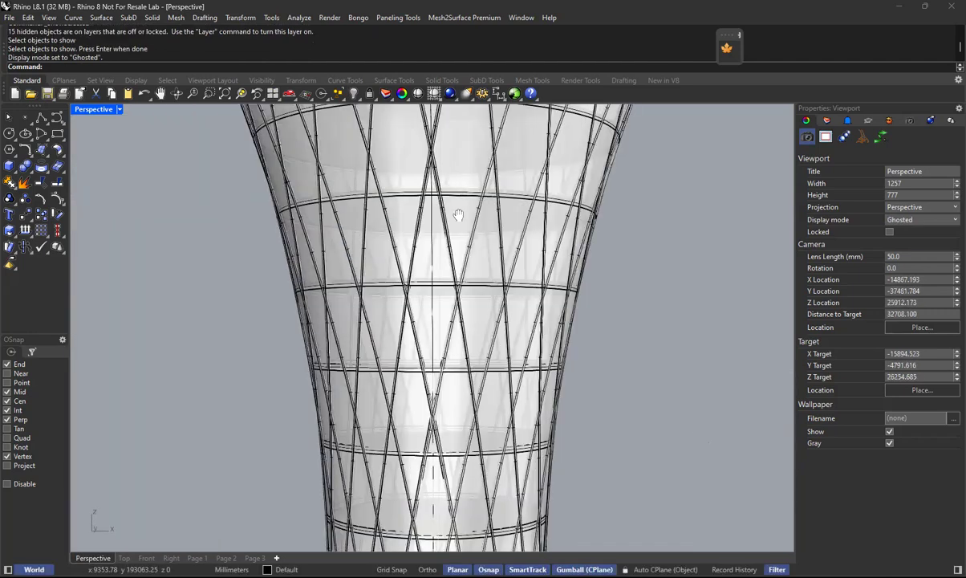
pyautogui.scroll(-2, 429, 205)
pyautogui.scroll(2, 424, 238)
pyautogui.scroll(-1, 448, 269)
pyautogui.moveTo(457, 236); pyautogui.dragTo(442, 258, button='right')
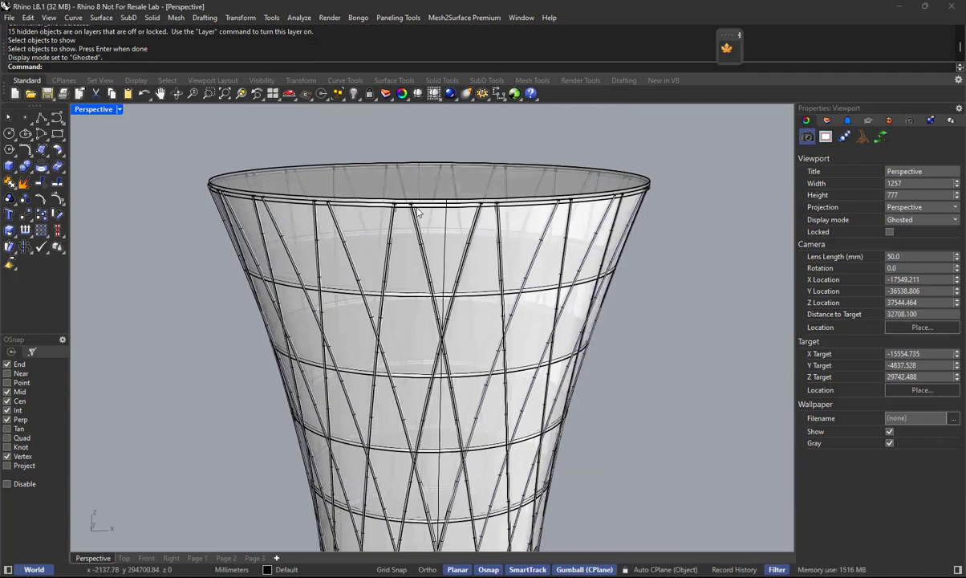
pyautogui.scroll(-3, 481, 253)
pyautogui.moveTo(470, 254); pyautogui.dragTo(453, 377, button='right')
# Draw a circle with a 3000 mm diameter at the tower's centre in the Top view.
pyautogui.click(125, 558)
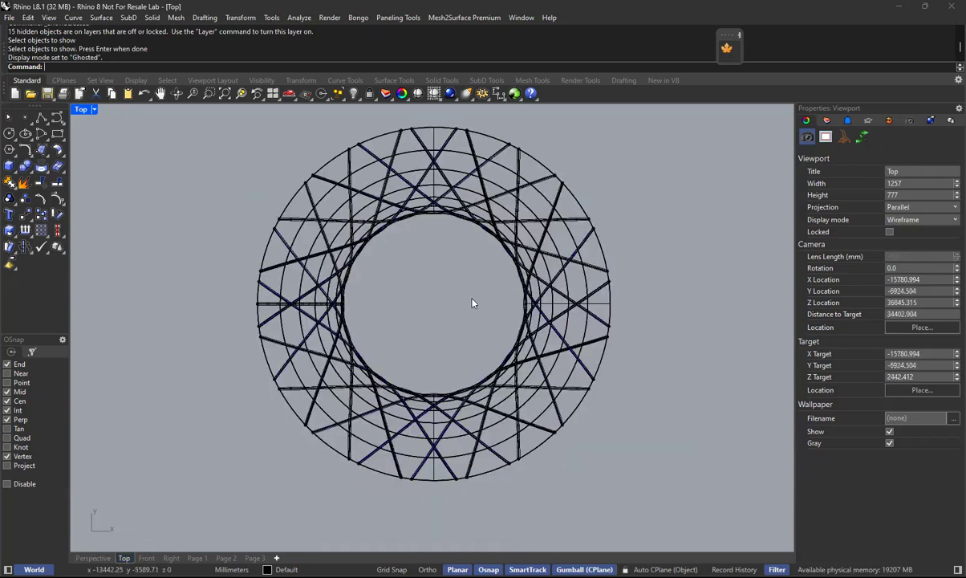
pyautogui.scroll(2, 480, 310)
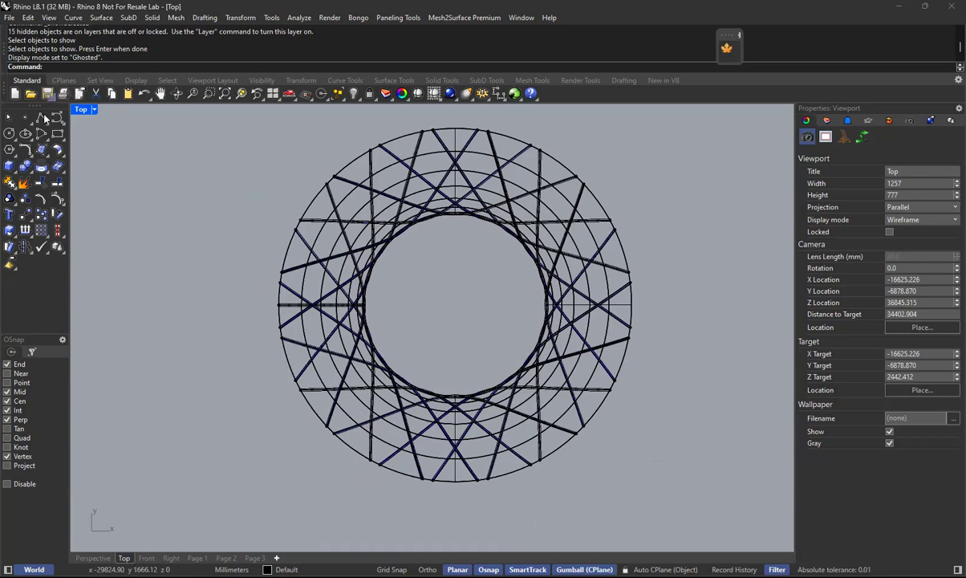
pyautogui.click(9, 133)
pyautogui.write('cen')
pyautogui.press('Return')
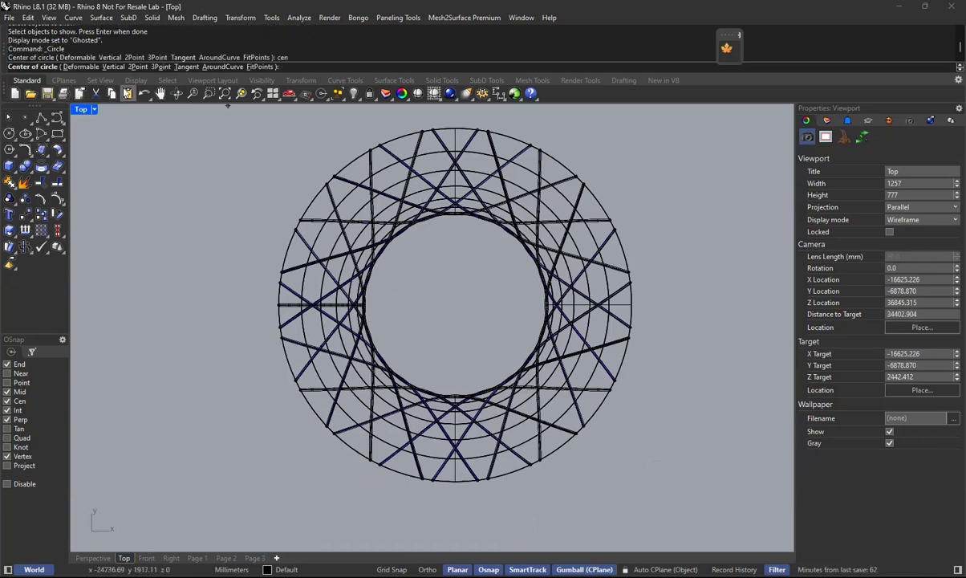
pyautogui.click(632, 309)
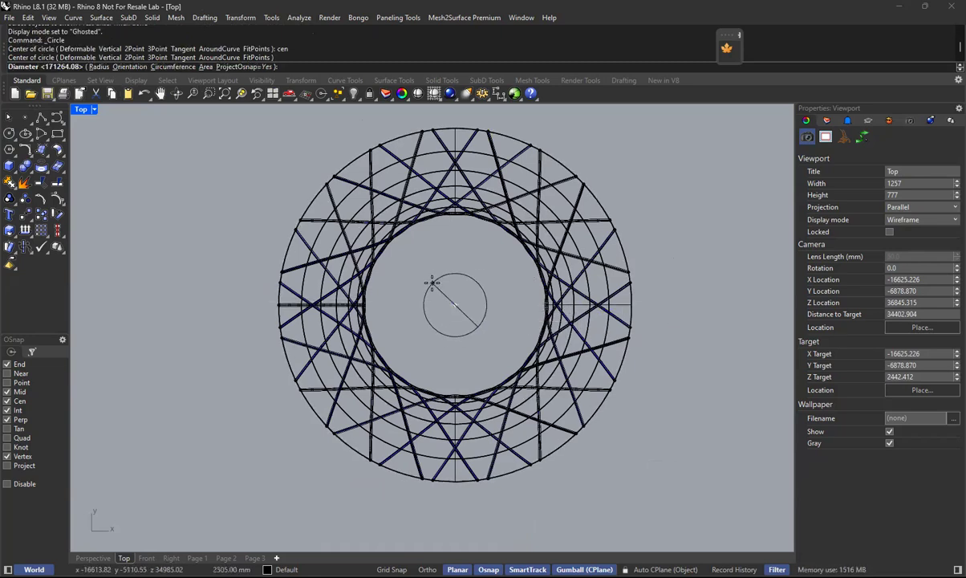
pyautogui.write('d')
pyautogui.press('Return')
pyautogui.write('3000')
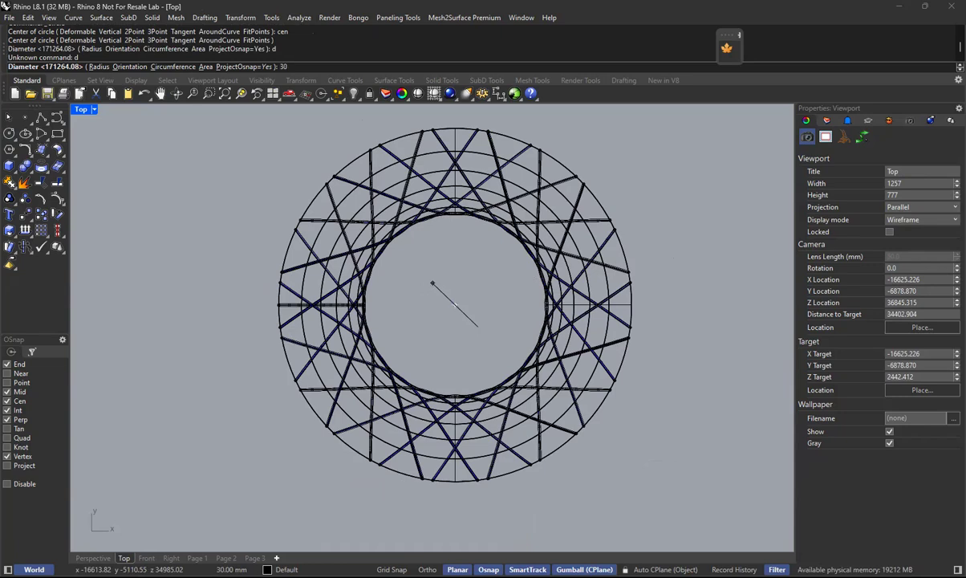
pyautogui.press('Return')
# Select the new circle at the tower's centre and check its position at the tower's top in the Perspective view.
pyautogui.scroll(-6, 433, 283)
pyautogui.moveTo(614, 303); pyautogui.dragTo(393, 313, button='right')
pyautogui.moveTo(248, 297); pyautogui.dragTo(375, 307, button='right')
pyautogui.scroll(8, 342, 328)
pyautogui.click(401, 269)
pyautogui.click(360, 374)
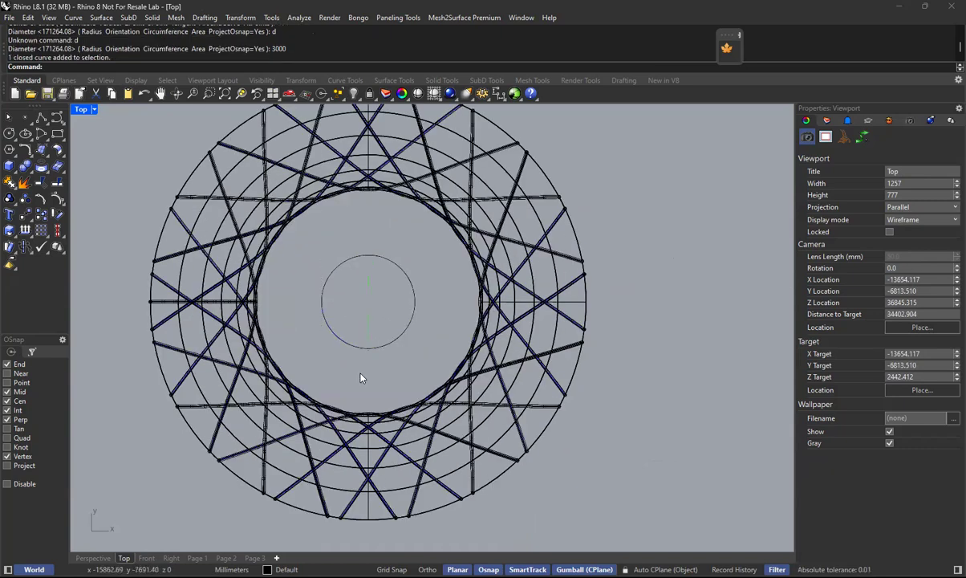
pyautogui.click(368, 348)
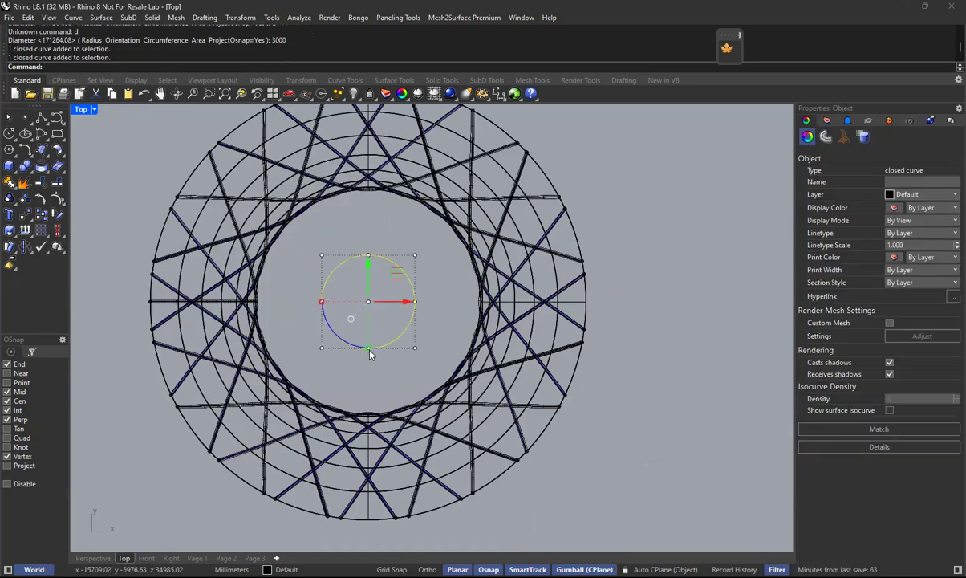
pyautogui.click(103, 557)
pyautogui.scroll(4, 507, 287)
pyautogui.scroll(-5, 507, 287)
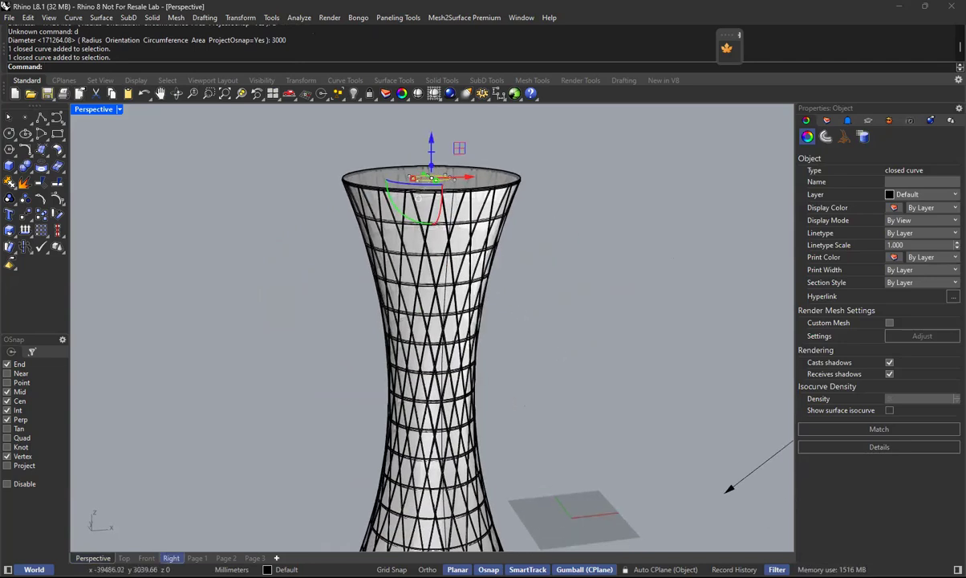
# Extrude the selected circle as a solid in the Front view, with BothSides set to No, straight down to the tower's base.
pyautogui.click(146, 557)
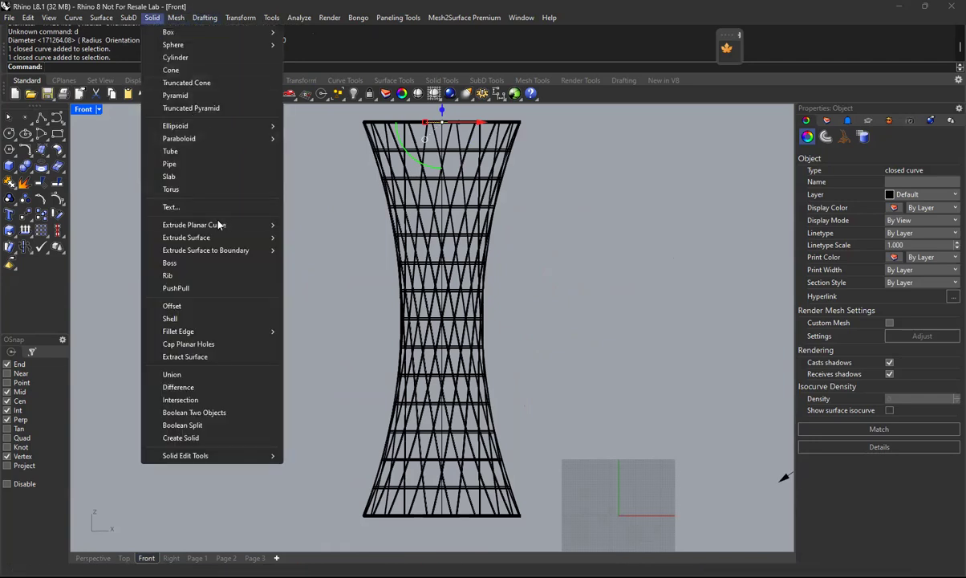
pyautogui.moveTo(205, 210)
pyautogui.click(318, 209)
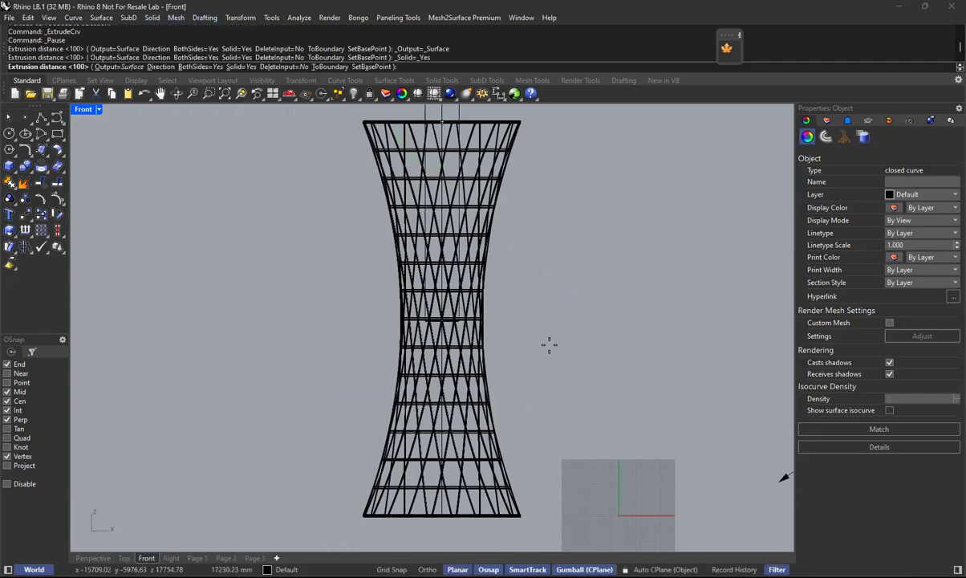
pyautogui.scroll(-3, 530, 328)
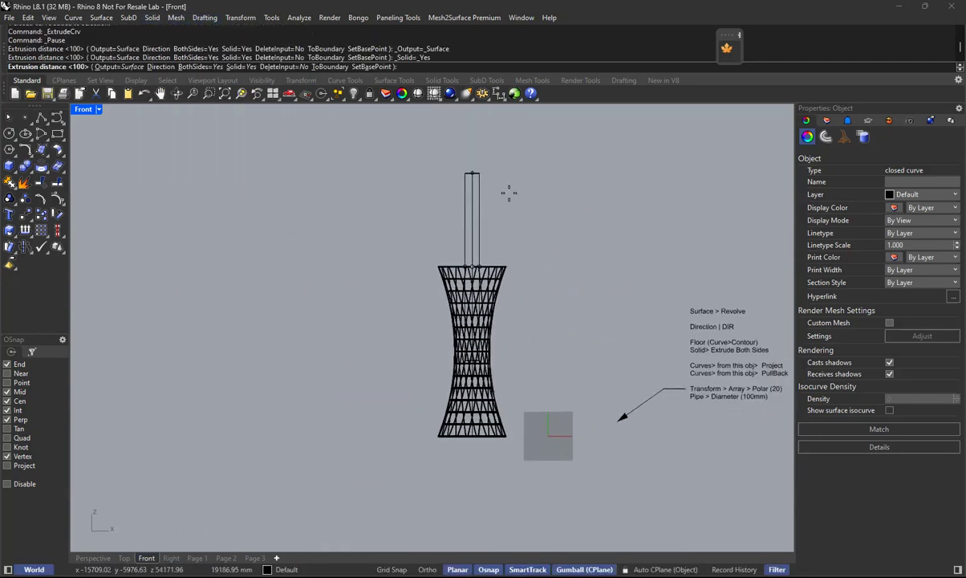
pyautogui.click(202, 67)
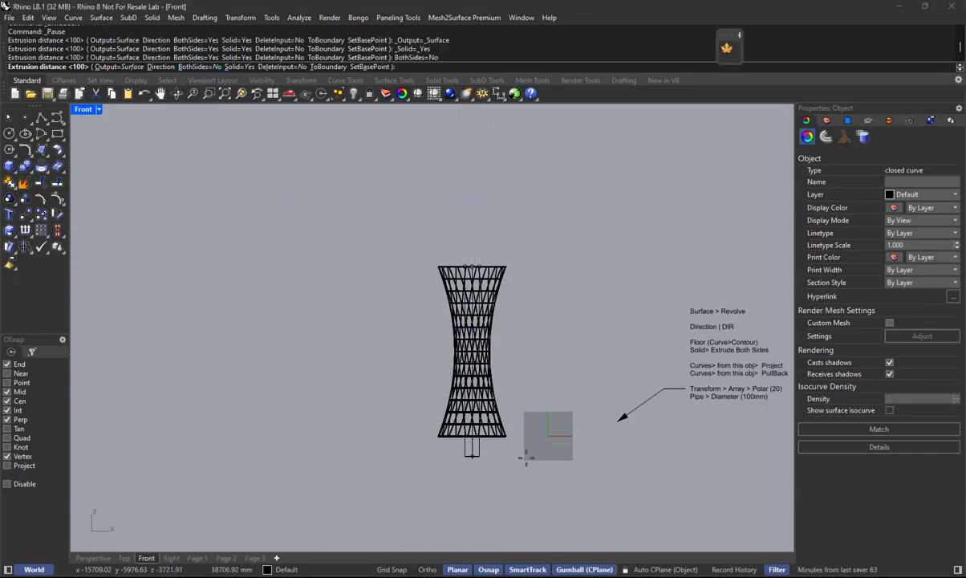
pyautogui.scroll(10, 502, 446)
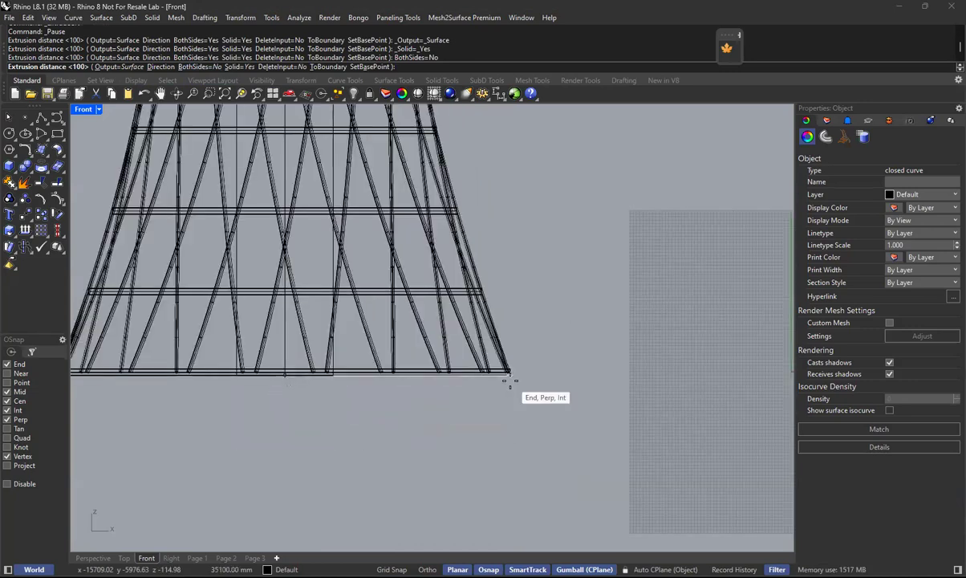
pyautogui.press('Return')
pyautogui.scroll(-8, 455, 382)
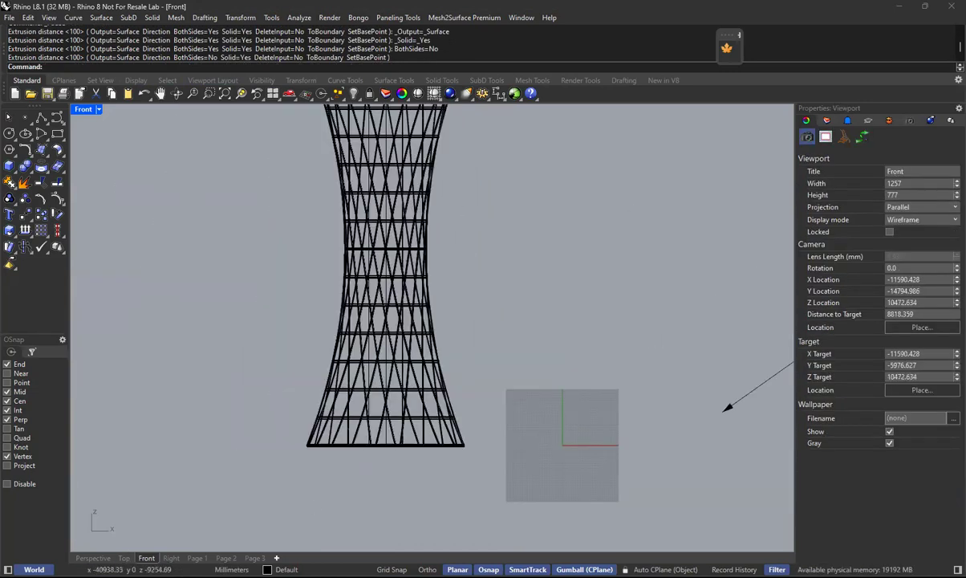
# Examine the extruded core inside the tower's transparent skin in the Perspective view, up close and as a whole, from several angles.
pyautogui.click(93, 557)
pyautogui.scroll(6, 449, 242)
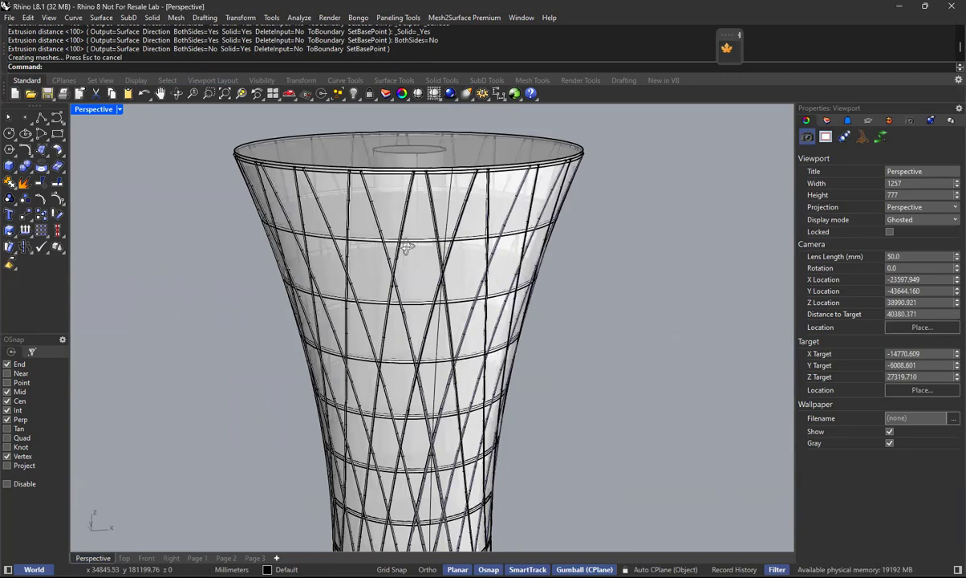
pyautogui.scroll(2, 405, 247)
pyautogui.scroll(6, 377, 175)
pyautogui.moveTo(378, 176); pyautogui.dragTo(448, 267, button='right')
pyautogui.scroll(-4, 448, 267)
pyautogui.moveTo(448, 267); pyautogui.dragTo(472, 182, button='right')
pyautogui.scroll(-8, 455, 209)
pyautogui.moveTo(442, 335); pyautogui.dragTo(350, 325, button='right')
pyautogui.scroll(6, 453, 284)
pyautogui.scroll(6, 489, 299)
pyautogui.scroll(-8, 373, 283)
pyautogui.scroll(-4, 483, 224)
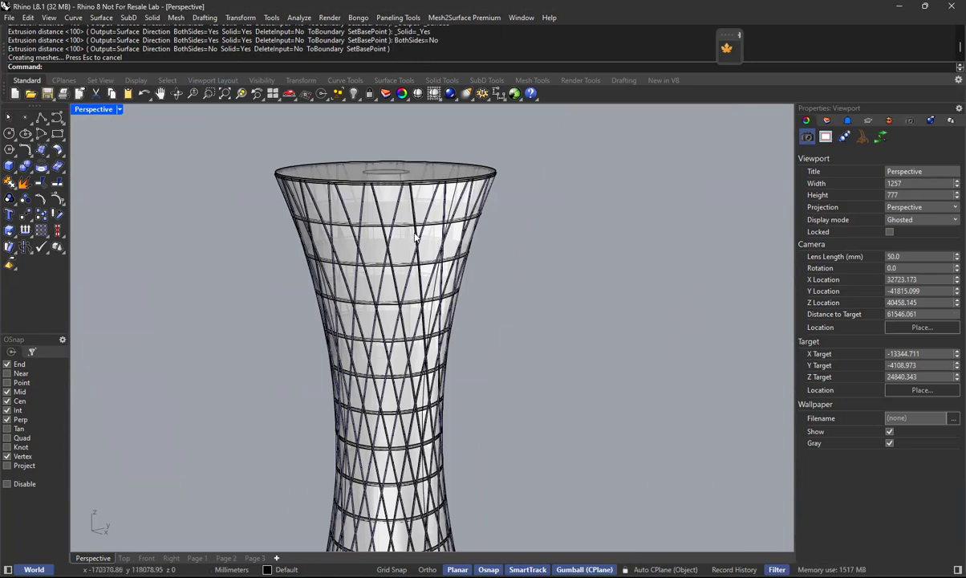
pyautogui.moveTo(482, 321); pyautogui.dragTo(481, 279, button='right')
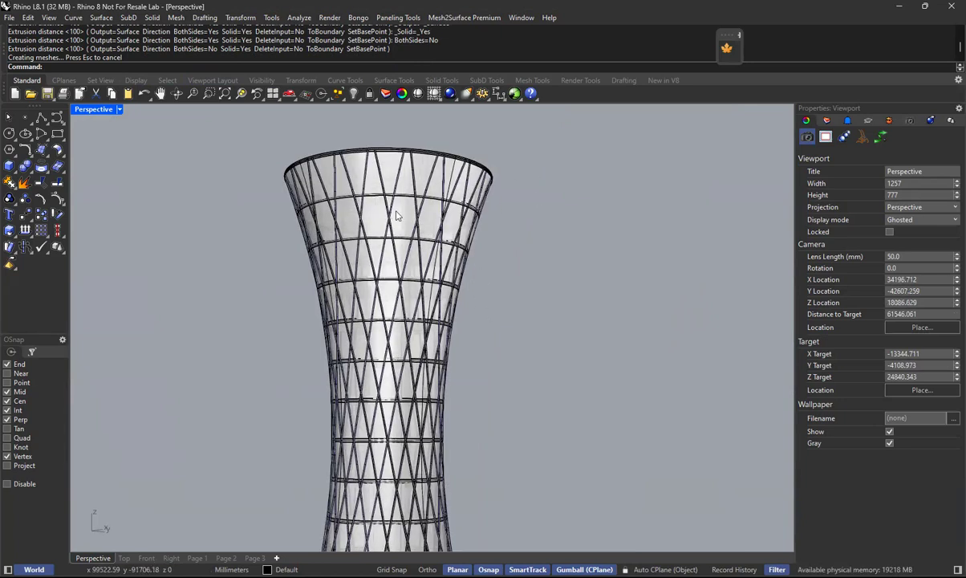
pyautogui.moveTo(453, 200); pyautogui.dragTo(456, 225, button='right')
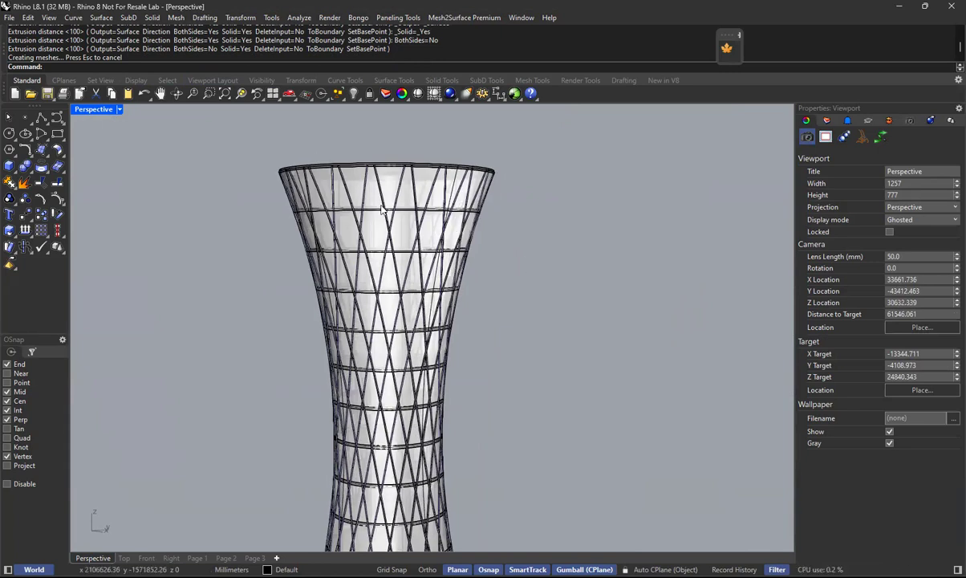
pyautogui.moveTo(403, 199); pyautogui.dragTo(398, 155, button='right')
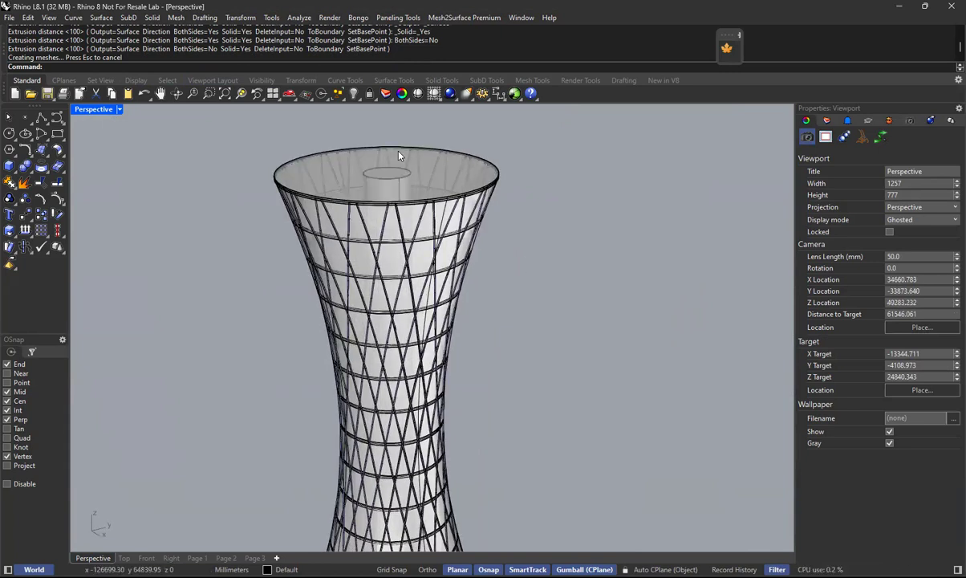
pyautogui.moveTo(378, 221); pyautogui.dragTo(372, 268, button='right')
pyautogui.scroll(-6, 418, 220)
pyautogui.scroll(4, 437, 304)
pyautogui.moveTo(419, 325); pyautogui.dragTo(382, 419, button='right')
pyautogui.moveTo(409, 383); pyautogui.dragTo(442, 363, button='right')
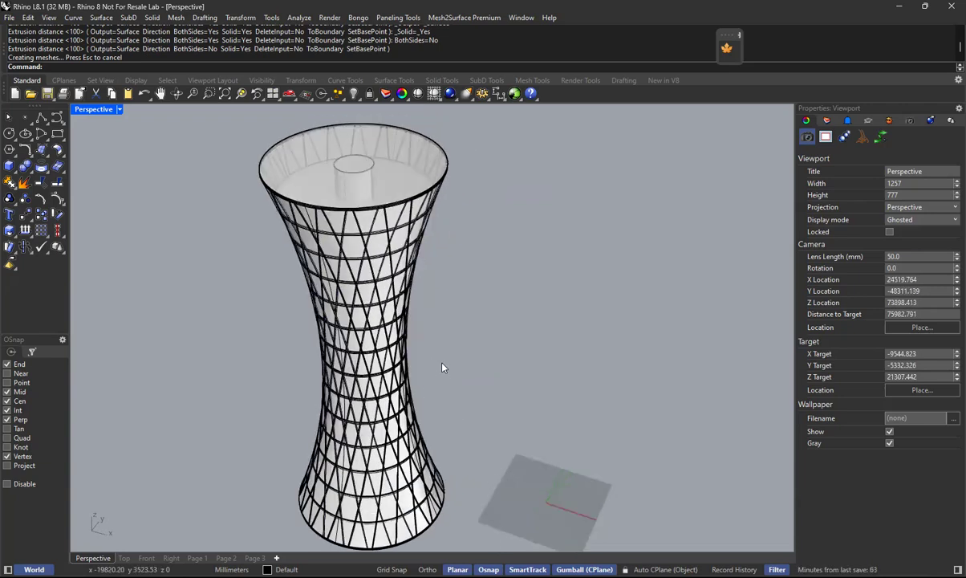
pyautogui.scroll(-4, 444, 356)
pyautogui.scroll(4, 389, 382)
pyautogui.moveTo(391, 382); pyautogui.dragTo(391, 356, button='right')
pyautogui.scroll(-2, 456, 377)
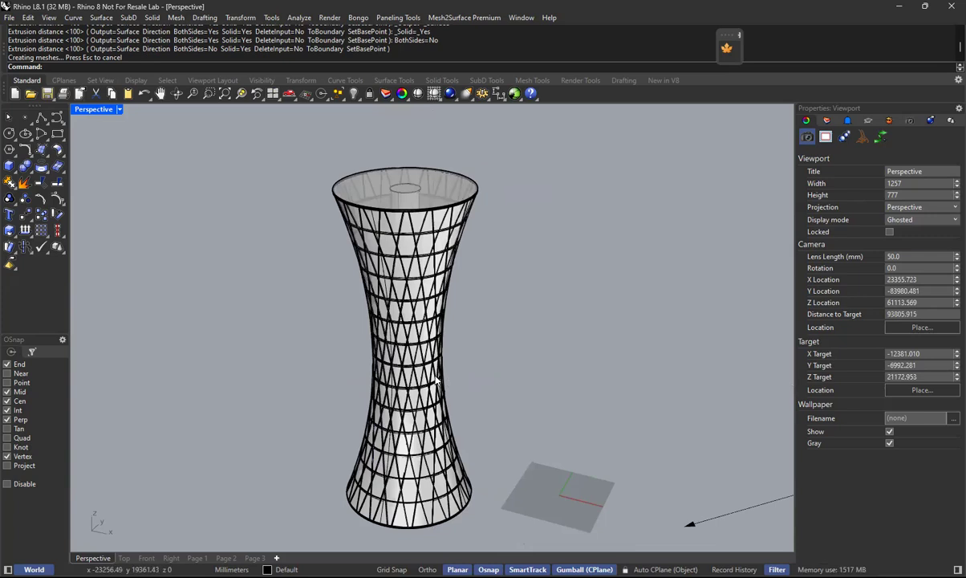
# Select the workflow text notes together with their leader arrow and move them closer to the tower.
pyautogui.scroll(-3, 458, 384)
pyautogui.moveTo(482, 377); pyautogui.dragTo(601, 353, button='right')
pyautogui.scroll(4, 695, 347)
pyautogui.moveTo(722, 185)
pyautogui.mouseDown()
pyautogui.moveTo(636, 416)
pyautogui.moveTo(511, 472)
pyautogui.mouseUp()
pyautogui.moveTo(678, 310)
pyautogui.mouseDown()
pyautogui.moveTo(507, 338)
pyautogui.moveTo(505, 217)
pyautogui.mouseUp()
pyautogui.click(554, 432)
pyautogui.scroll(-2, 480, 354)
pyautogui.scroll(2, 475, 350)
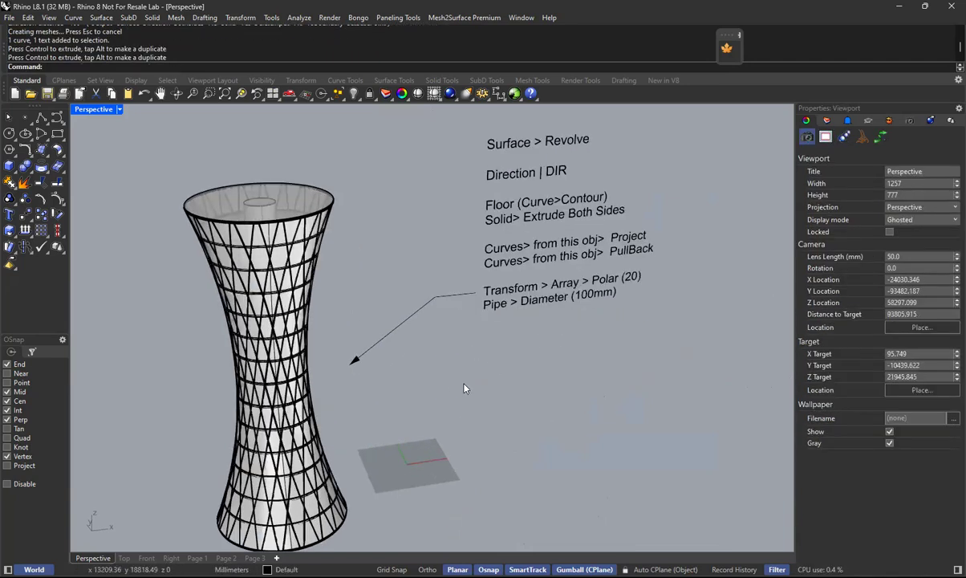